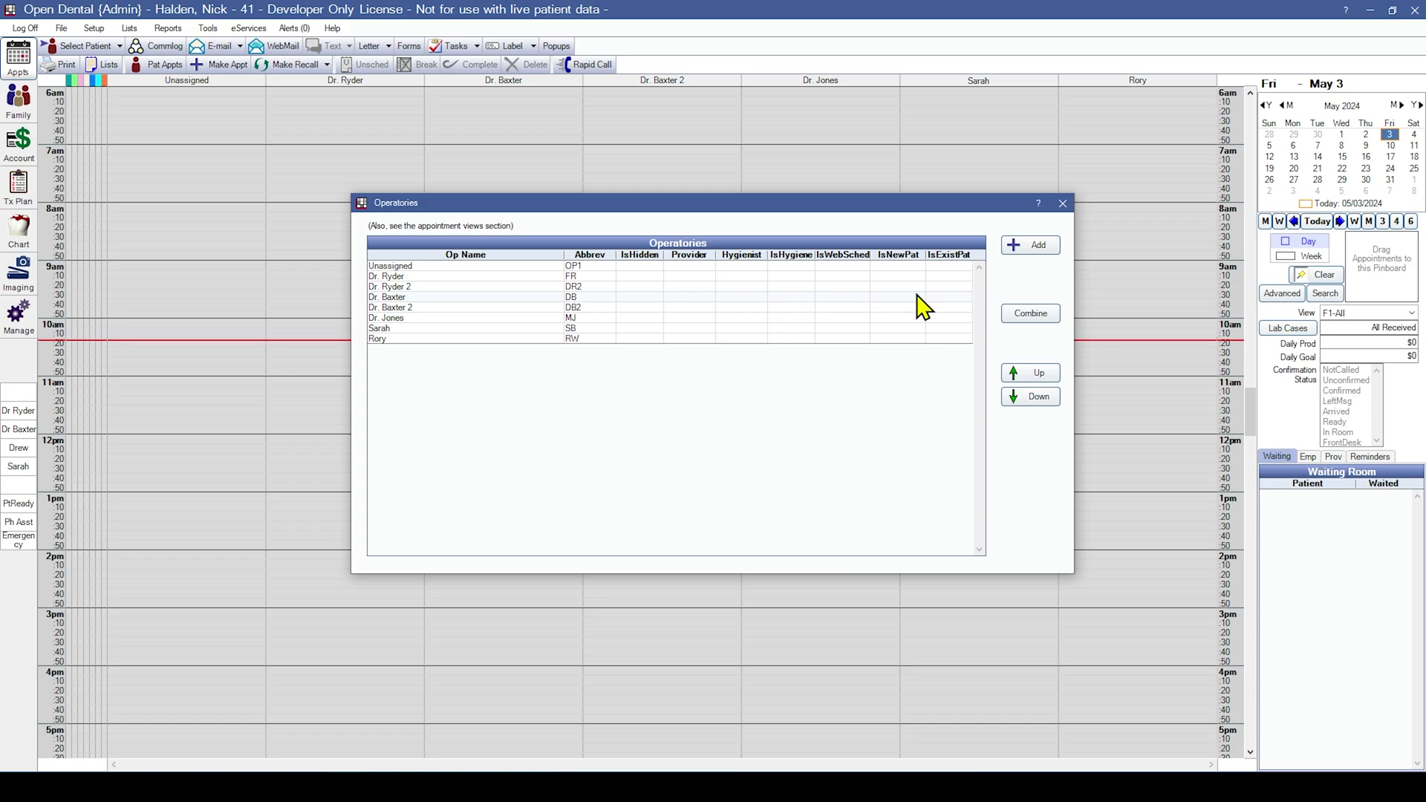
Try to combine operatories DB and DB2, keeping DB, and view the conflicting appointments
ctrl+click(923, 307)
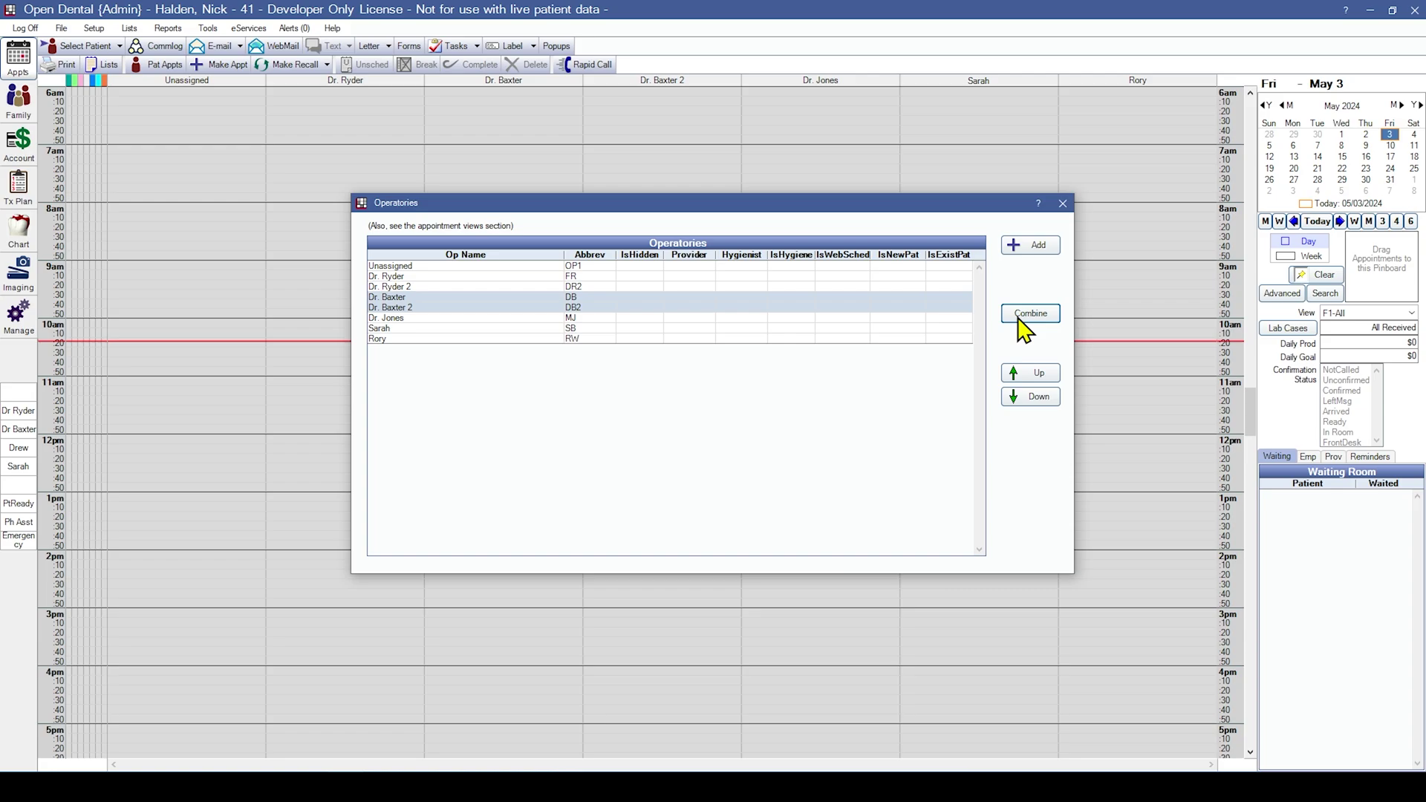
click(1029, 313)
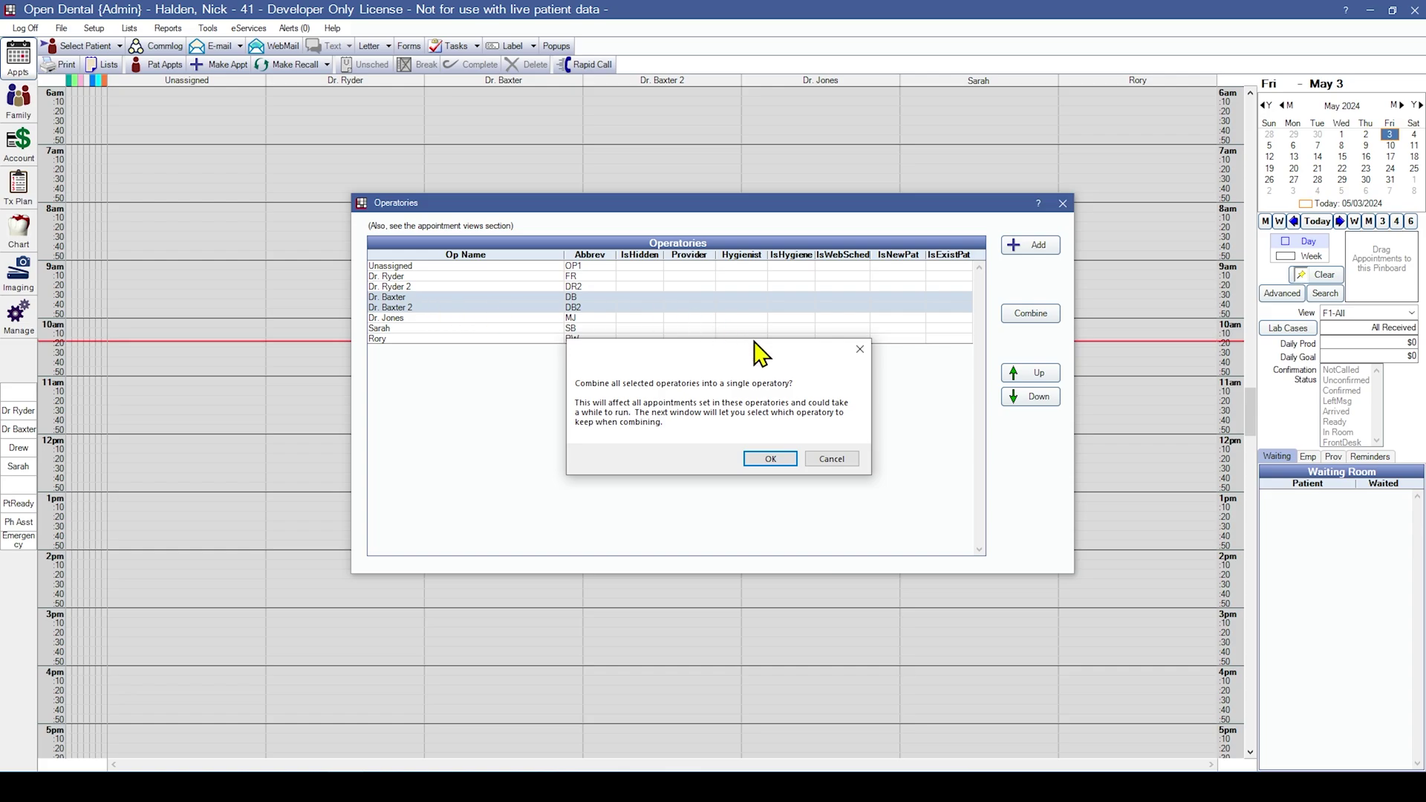
click(772, 458)
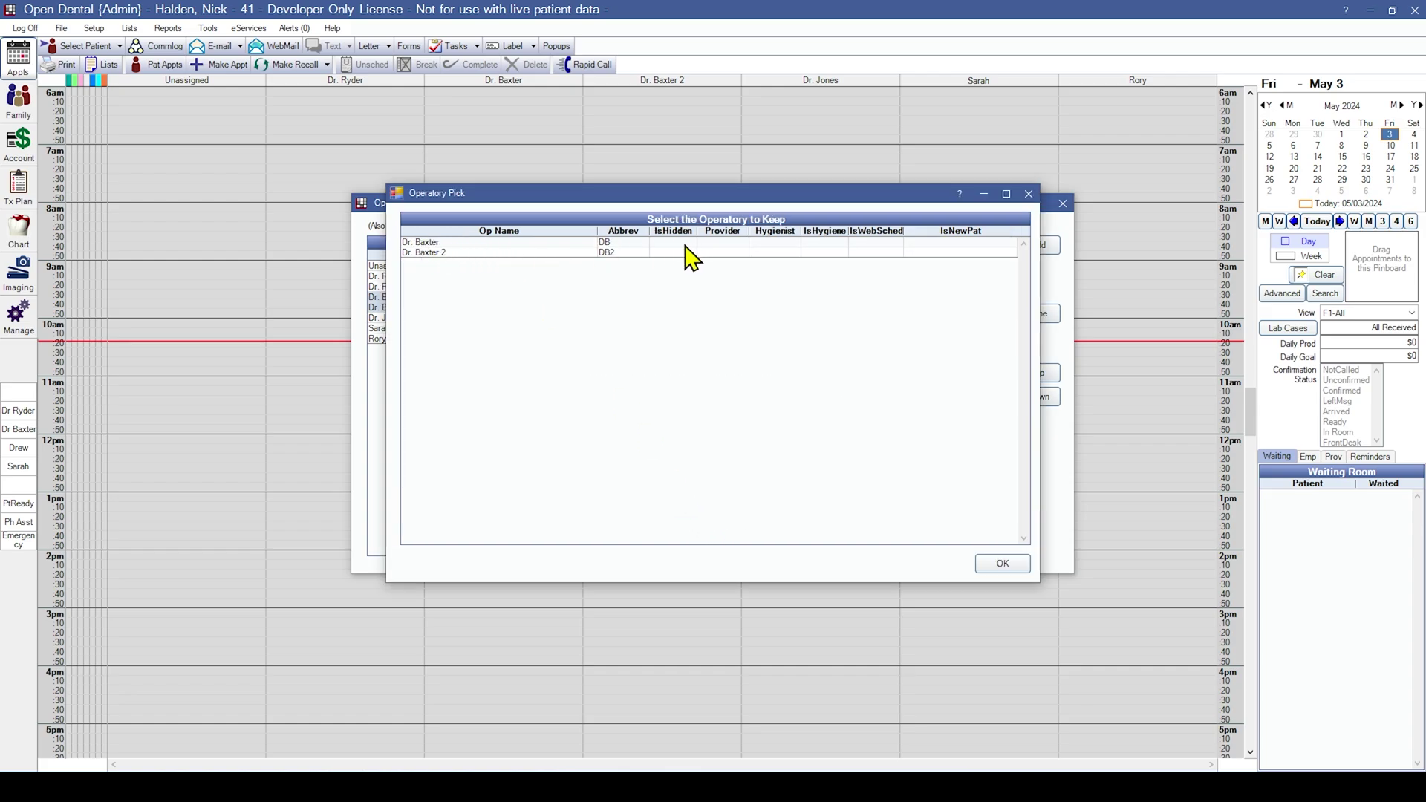
click(447, 243)
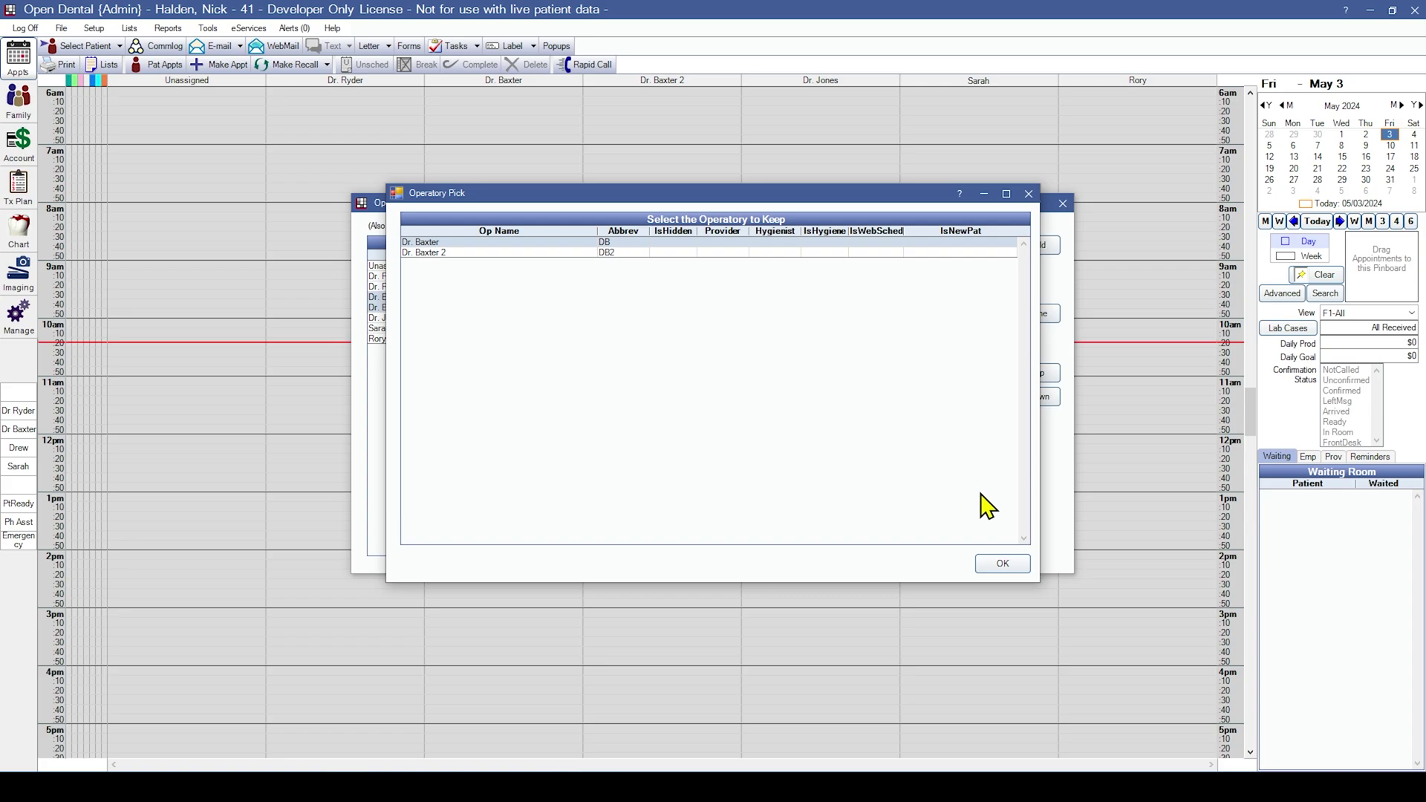
click(1002, 564)
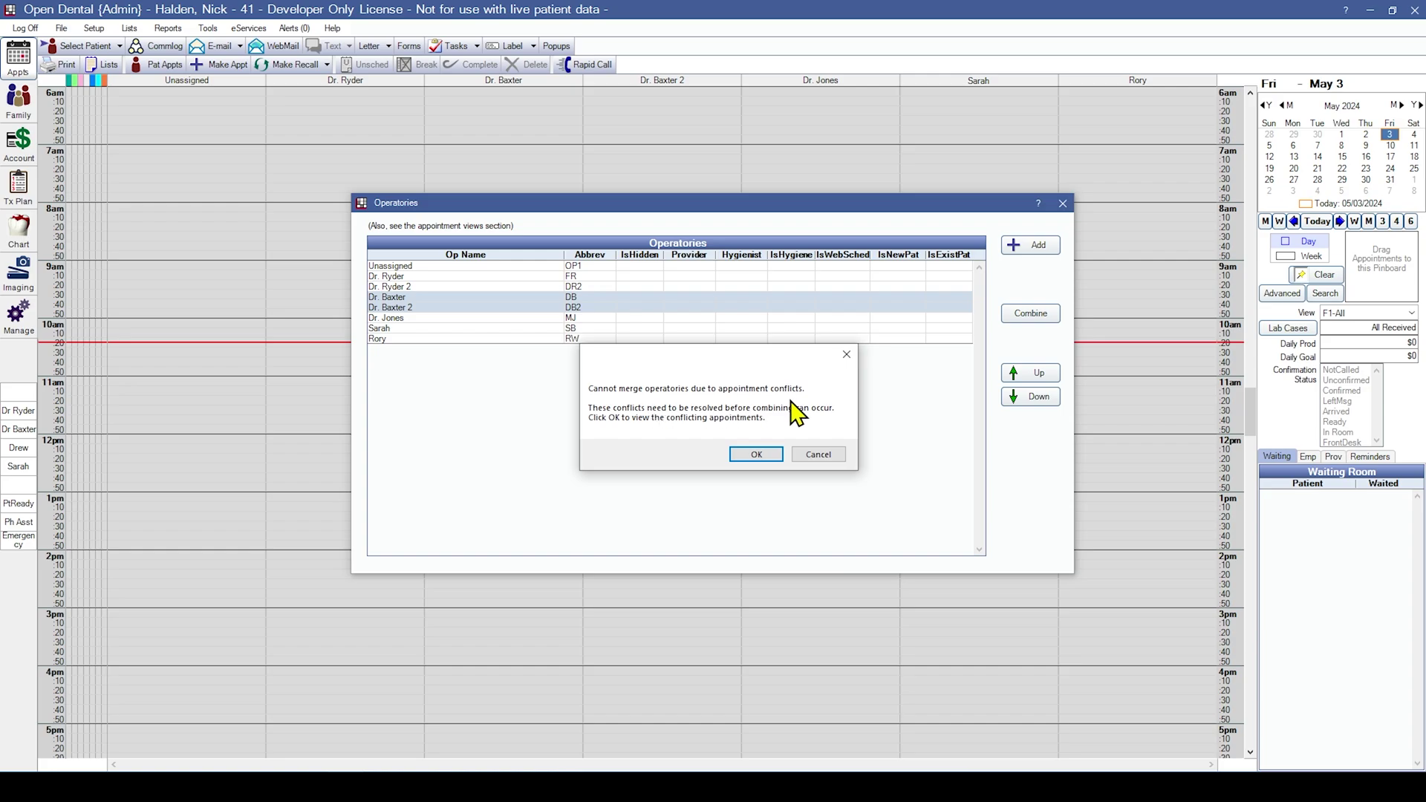
click(754, 454)
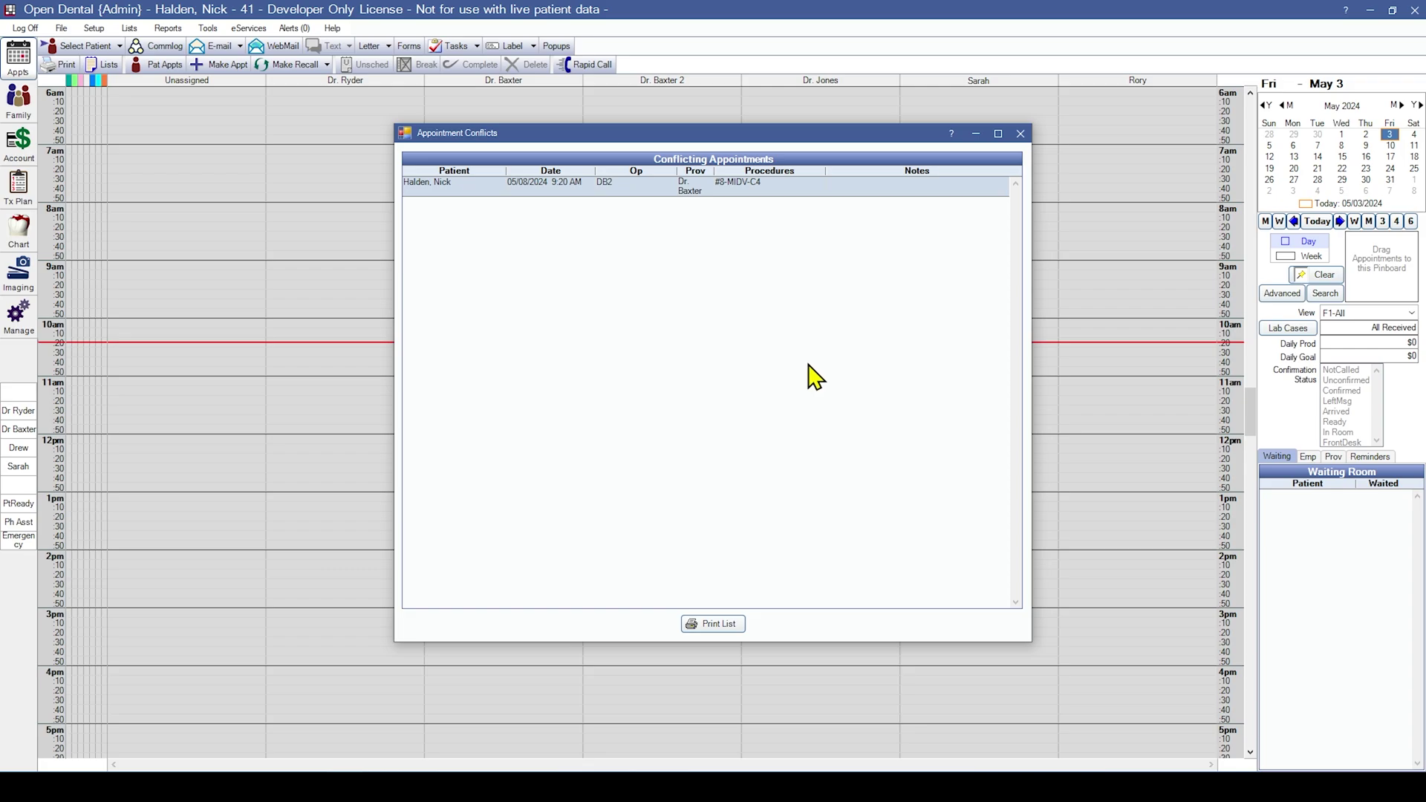
click(1021, 134)
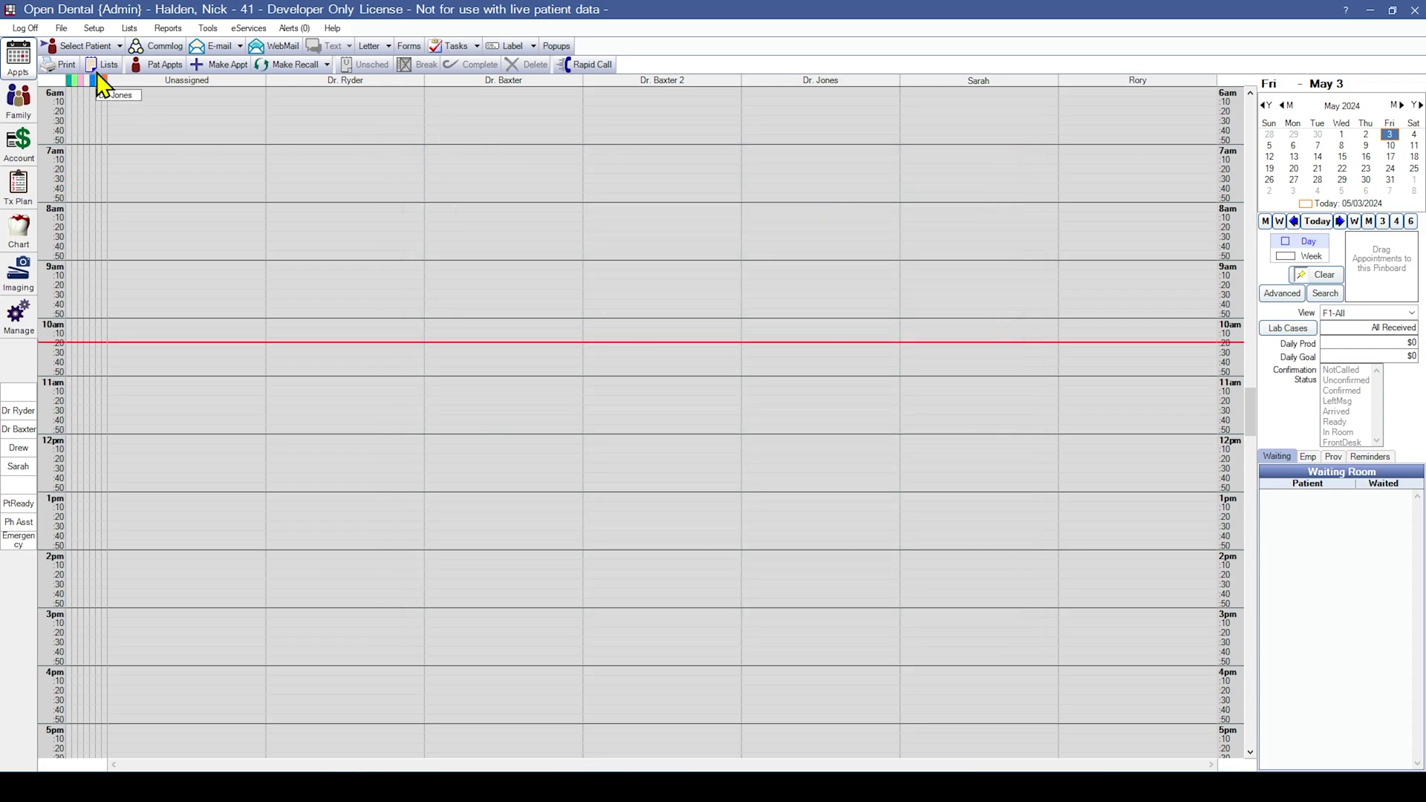
Enable "Appointments allow overlap" in the general appointment preferences and save them
click(94, 29)
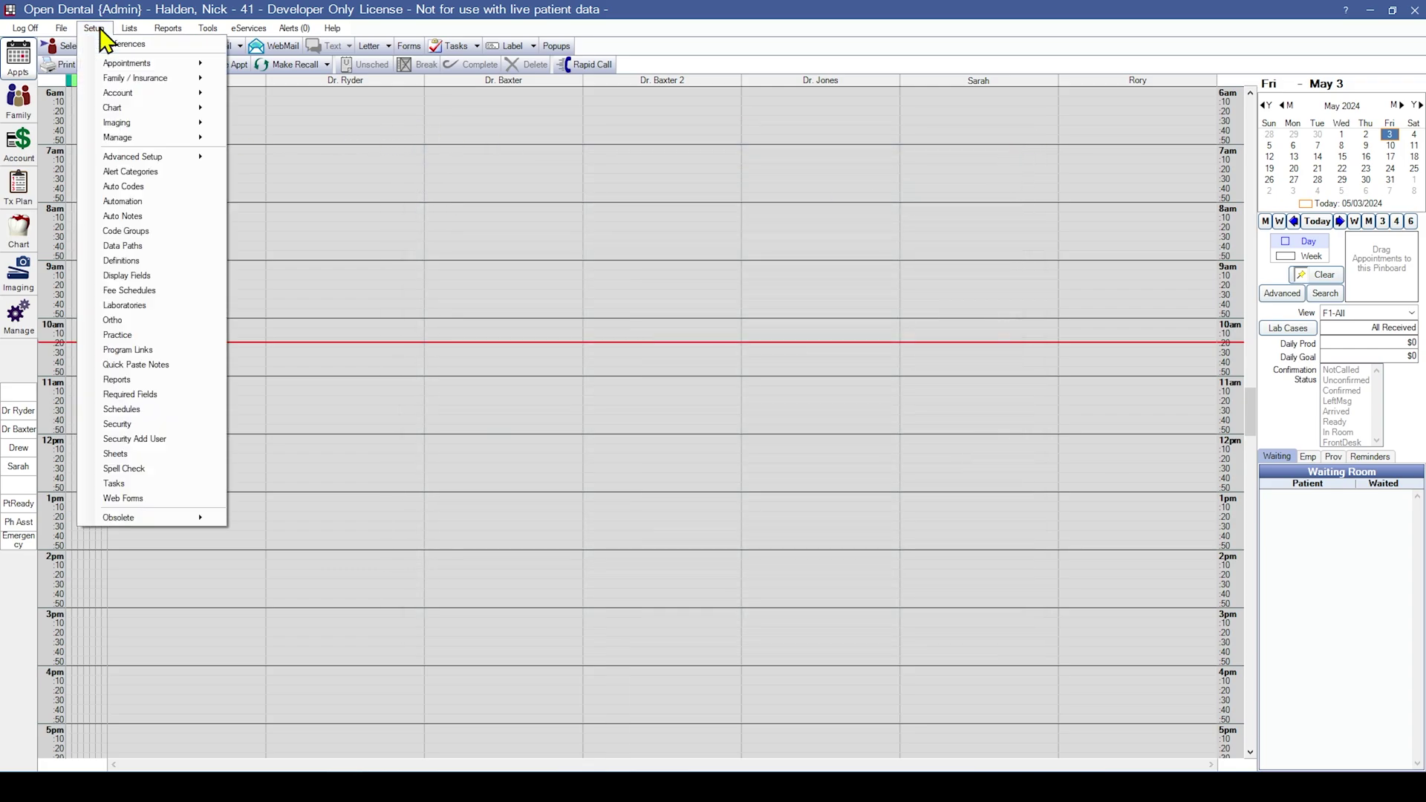
click(117, 44)
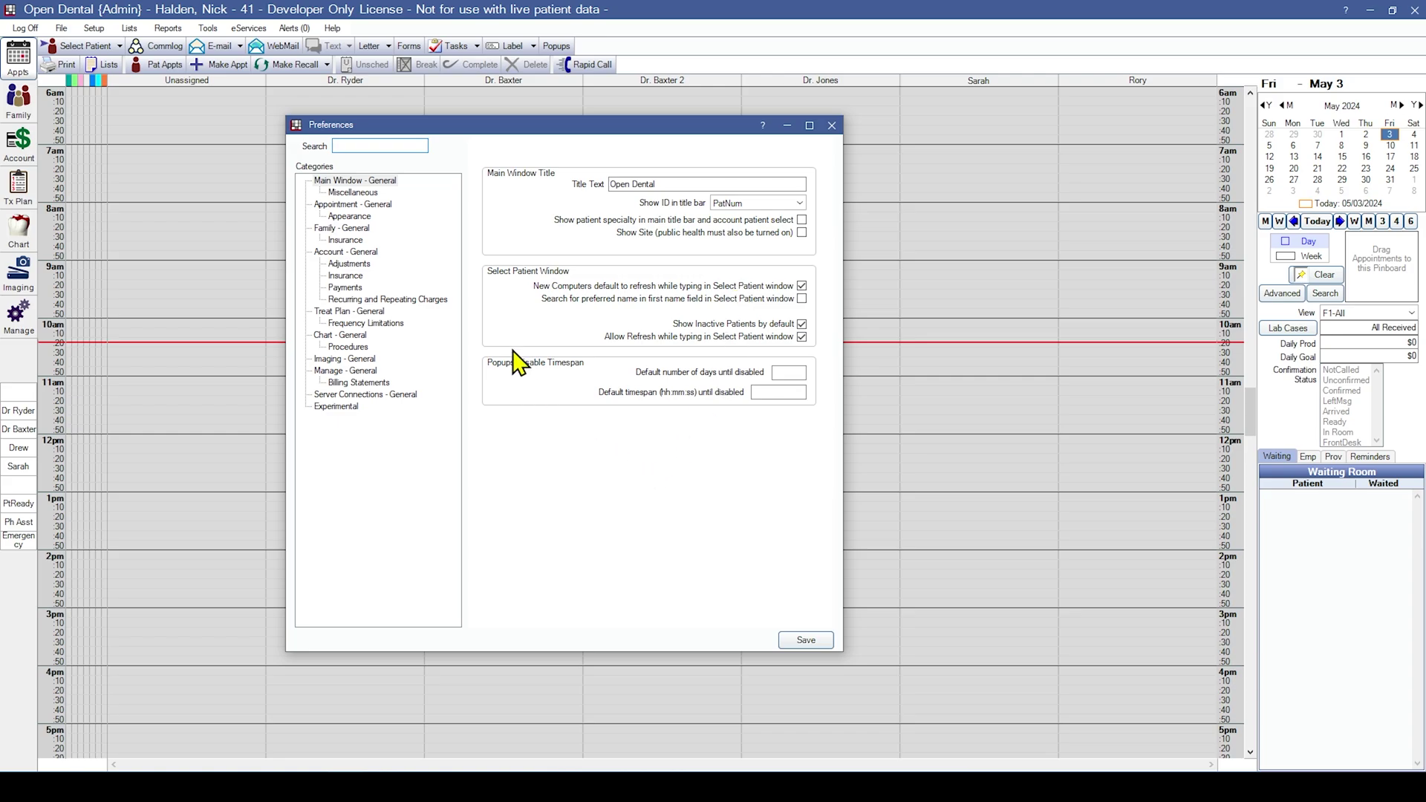
click(365, 206)
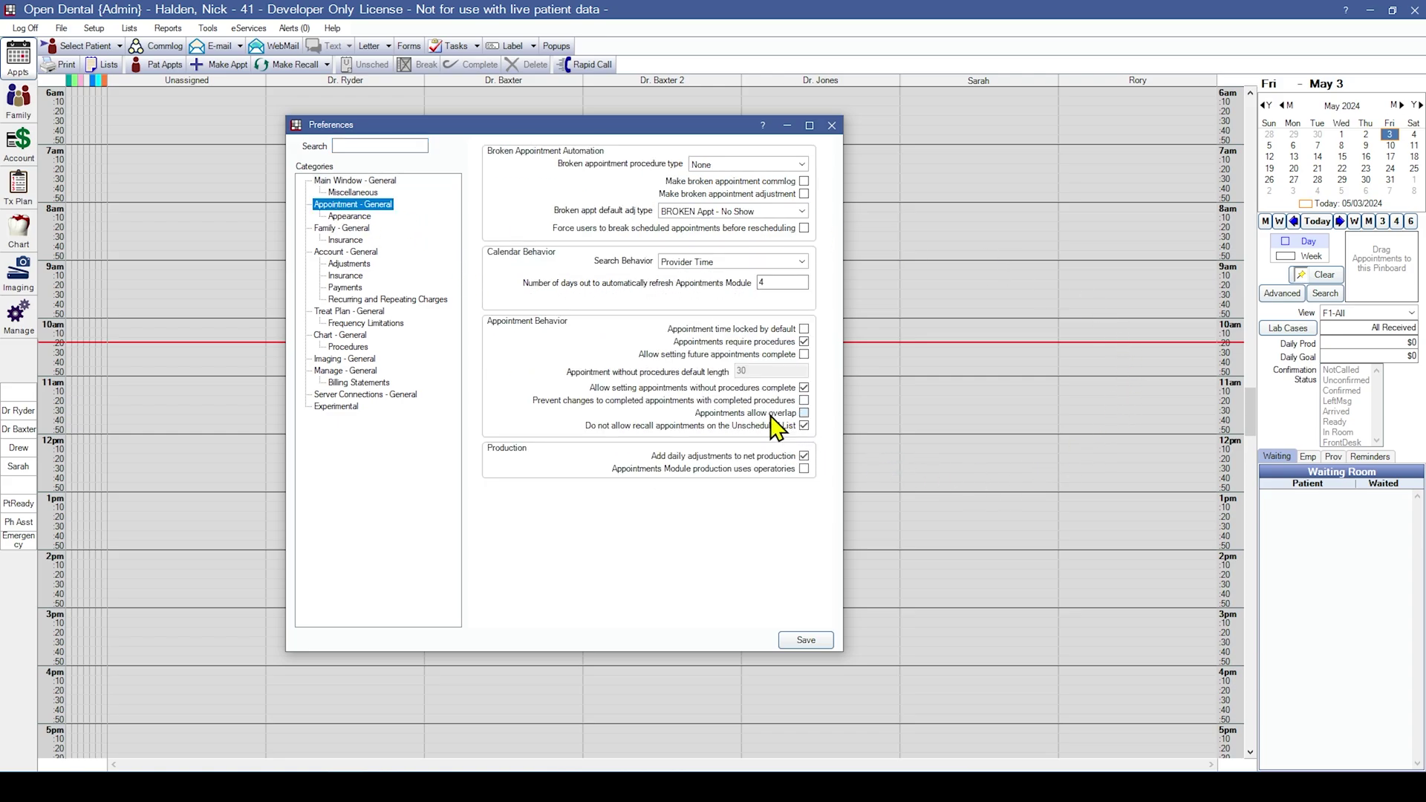
click(804, 413)
click(807, 640)
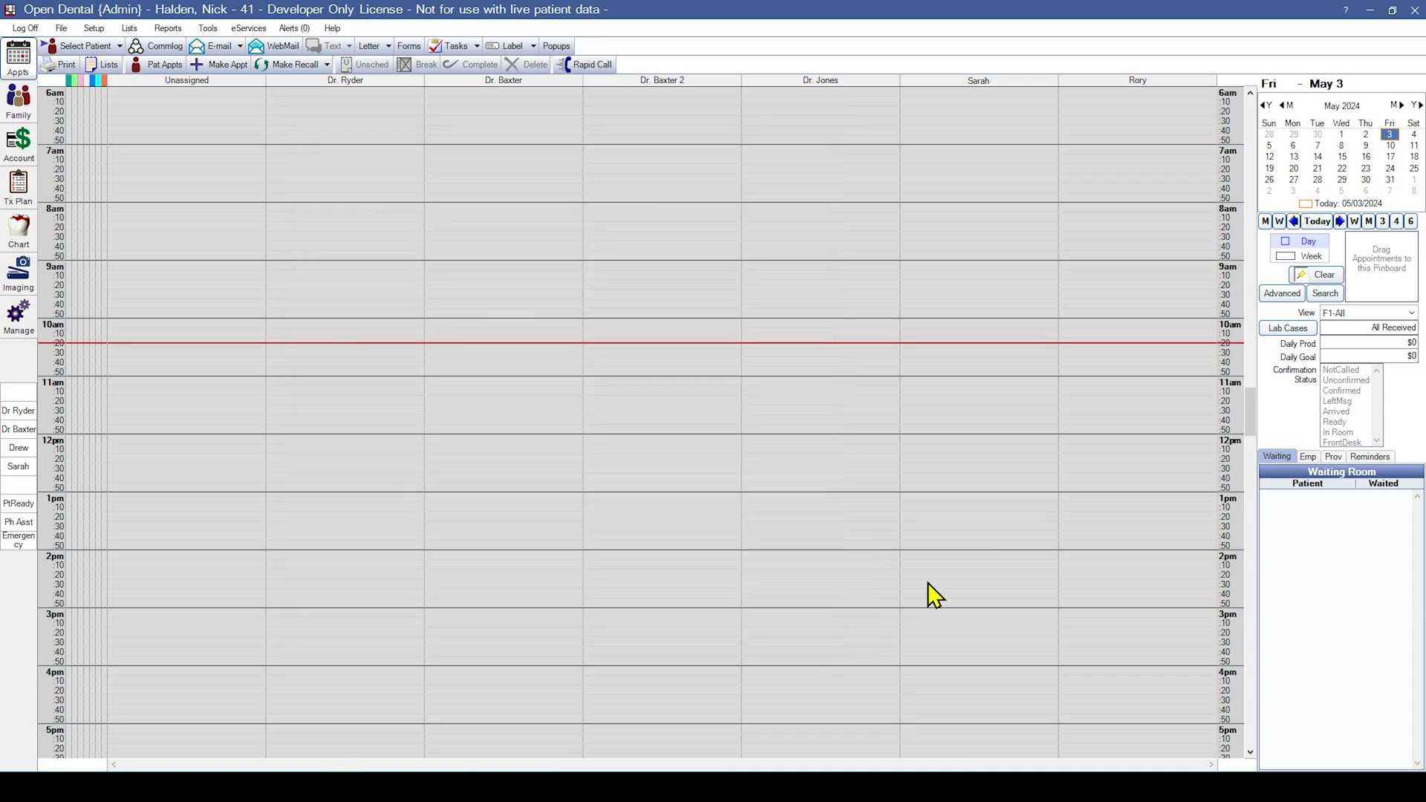
Combine operatories DB and DB2, keeping DB, and approve moving the appointments into it
click(93, 28)
mouse_move(126, 63)
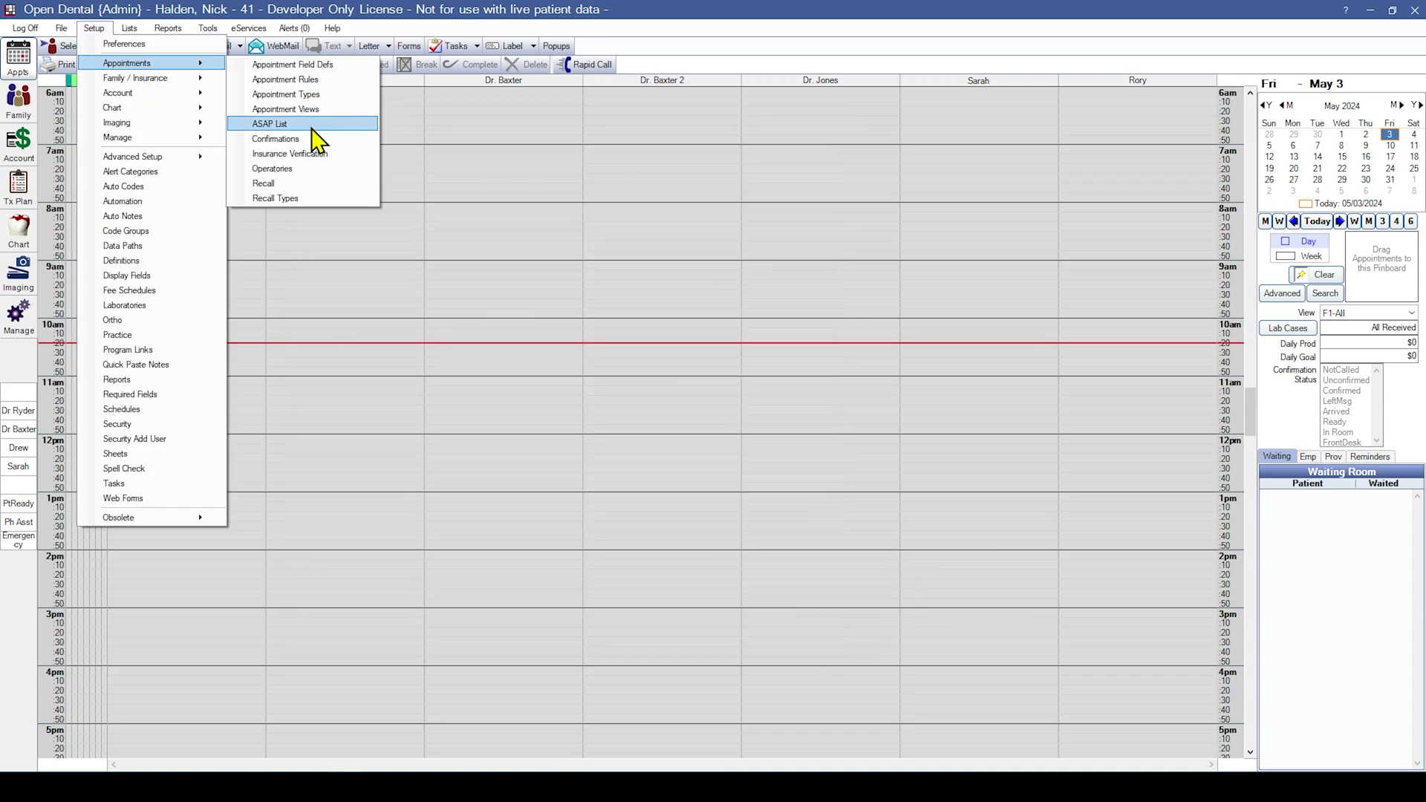
click(291, 169)
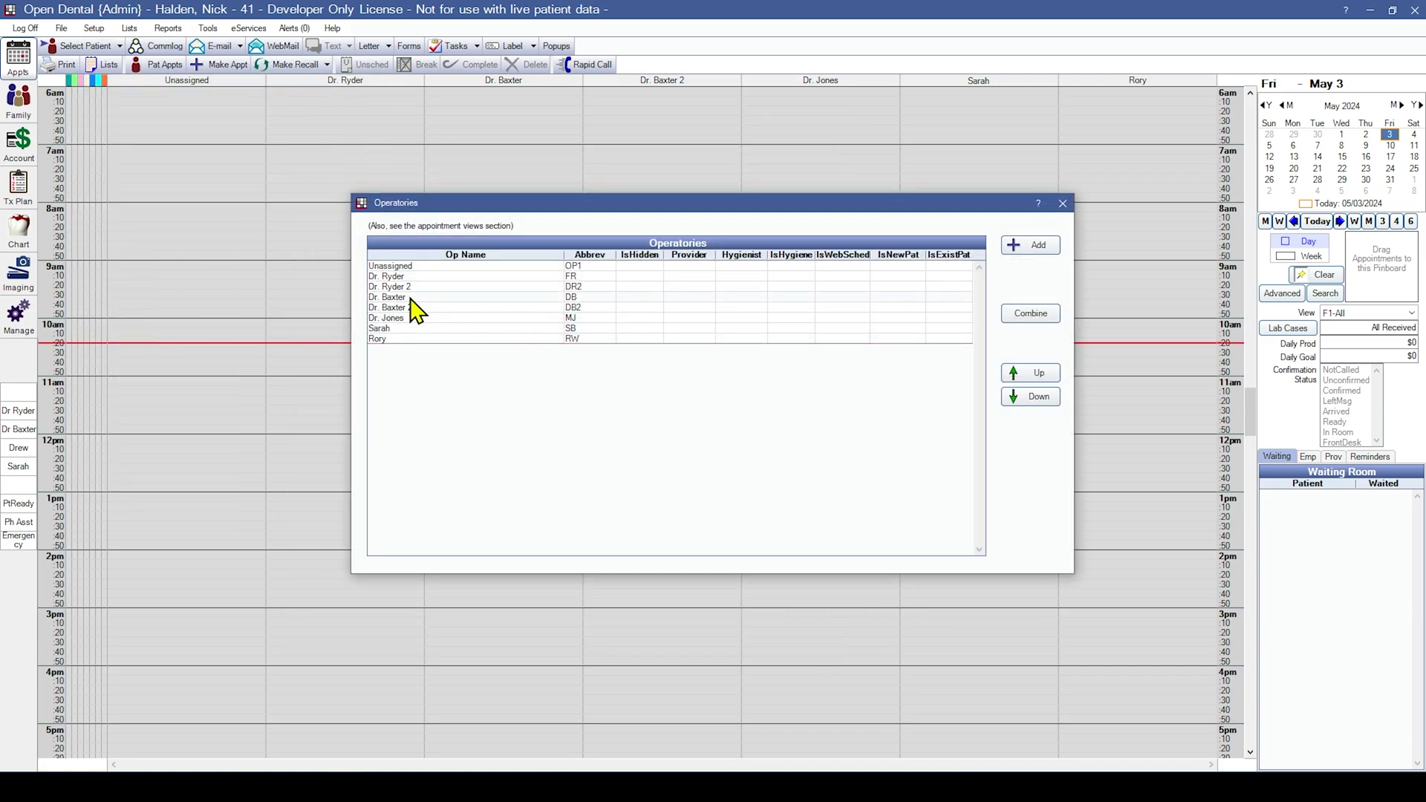
drag(410, 299, 411, 309)
click(1032, 315)
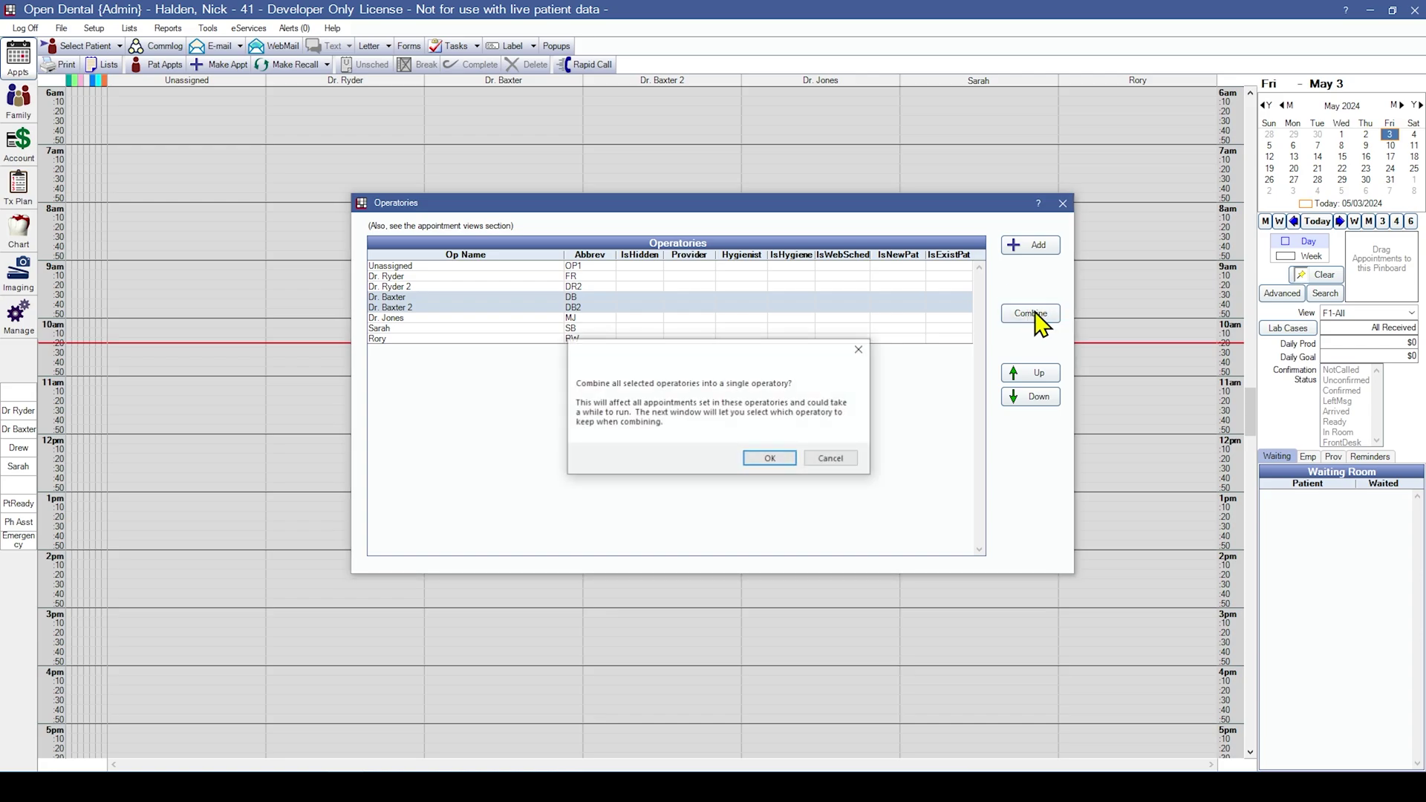
click(793, 456)
click(454, 242)
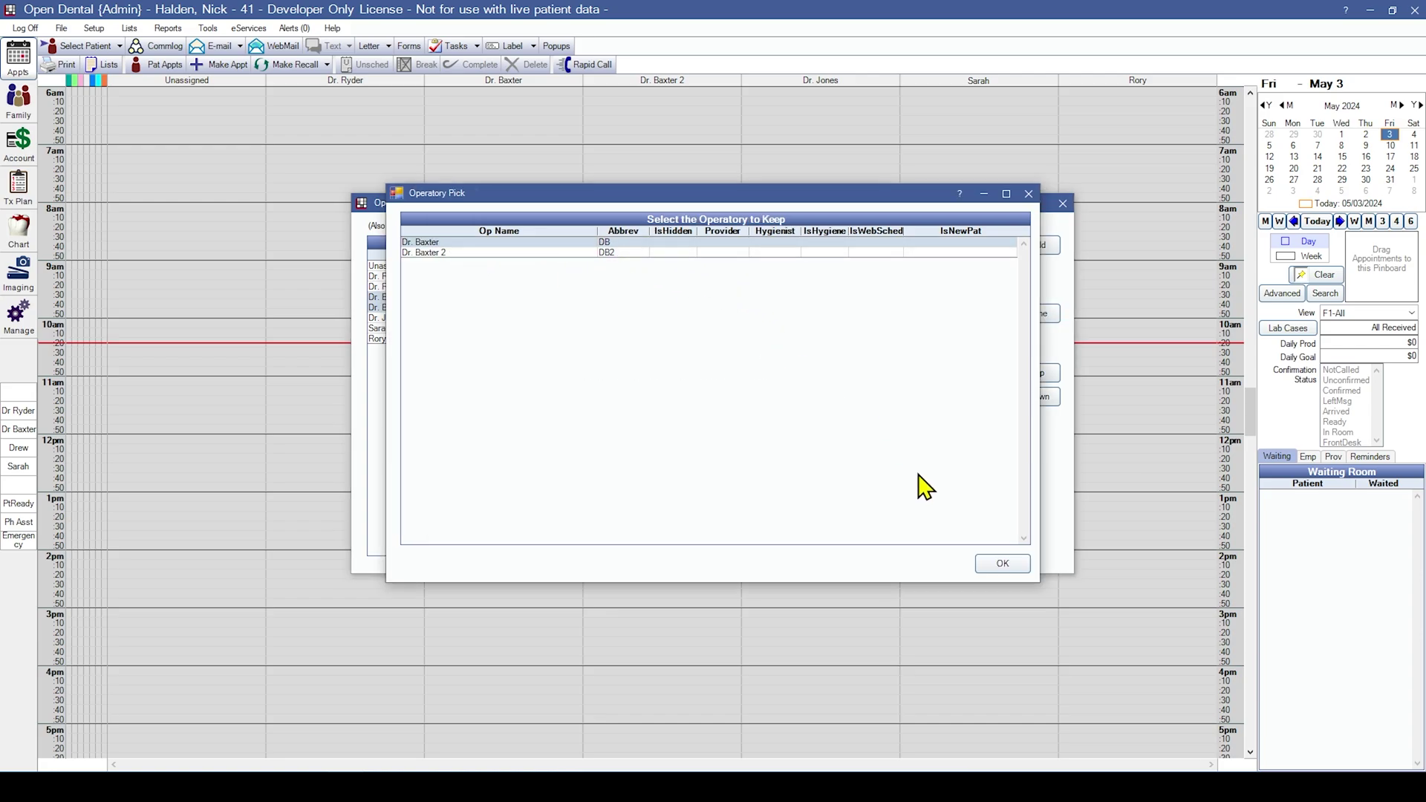
click(1000, 565)
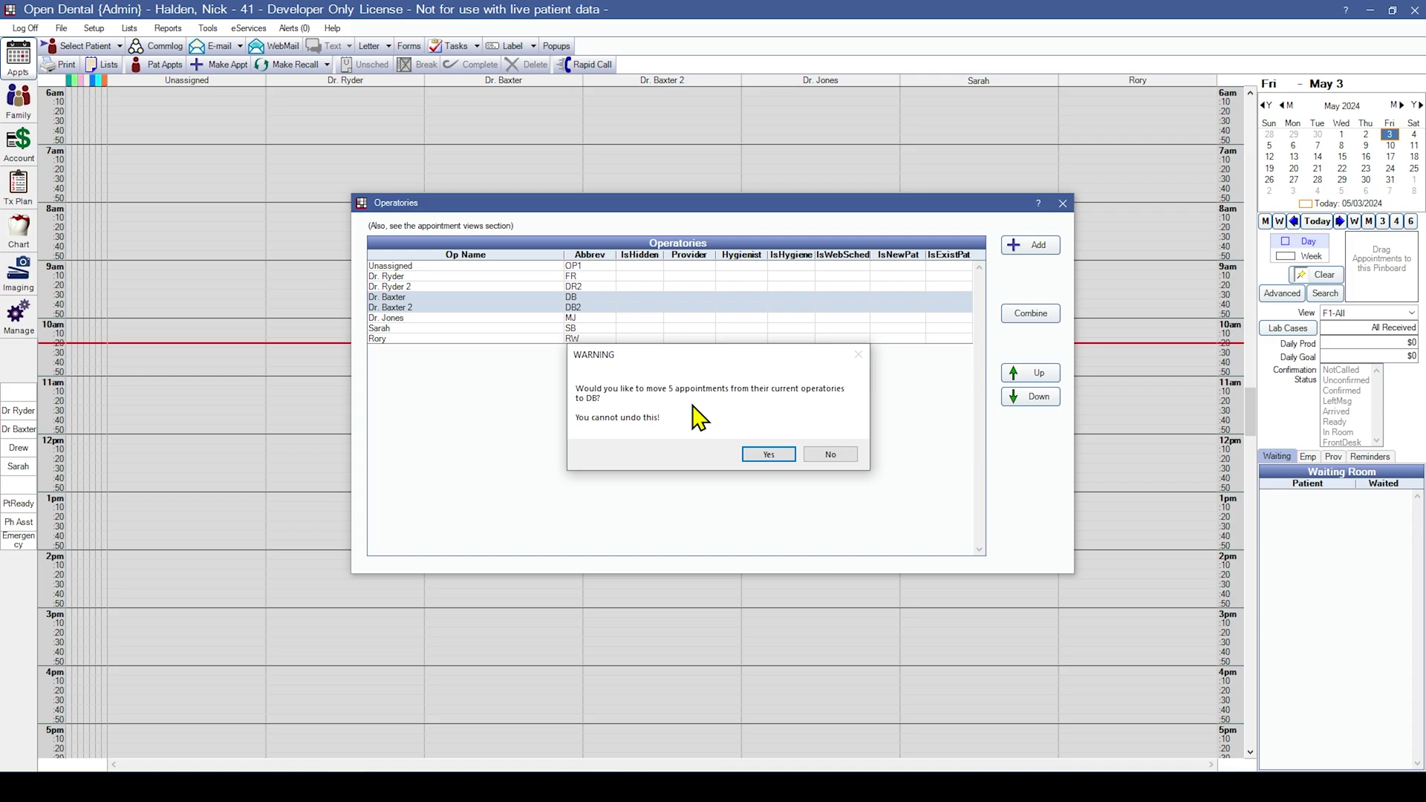
click(757, 455)
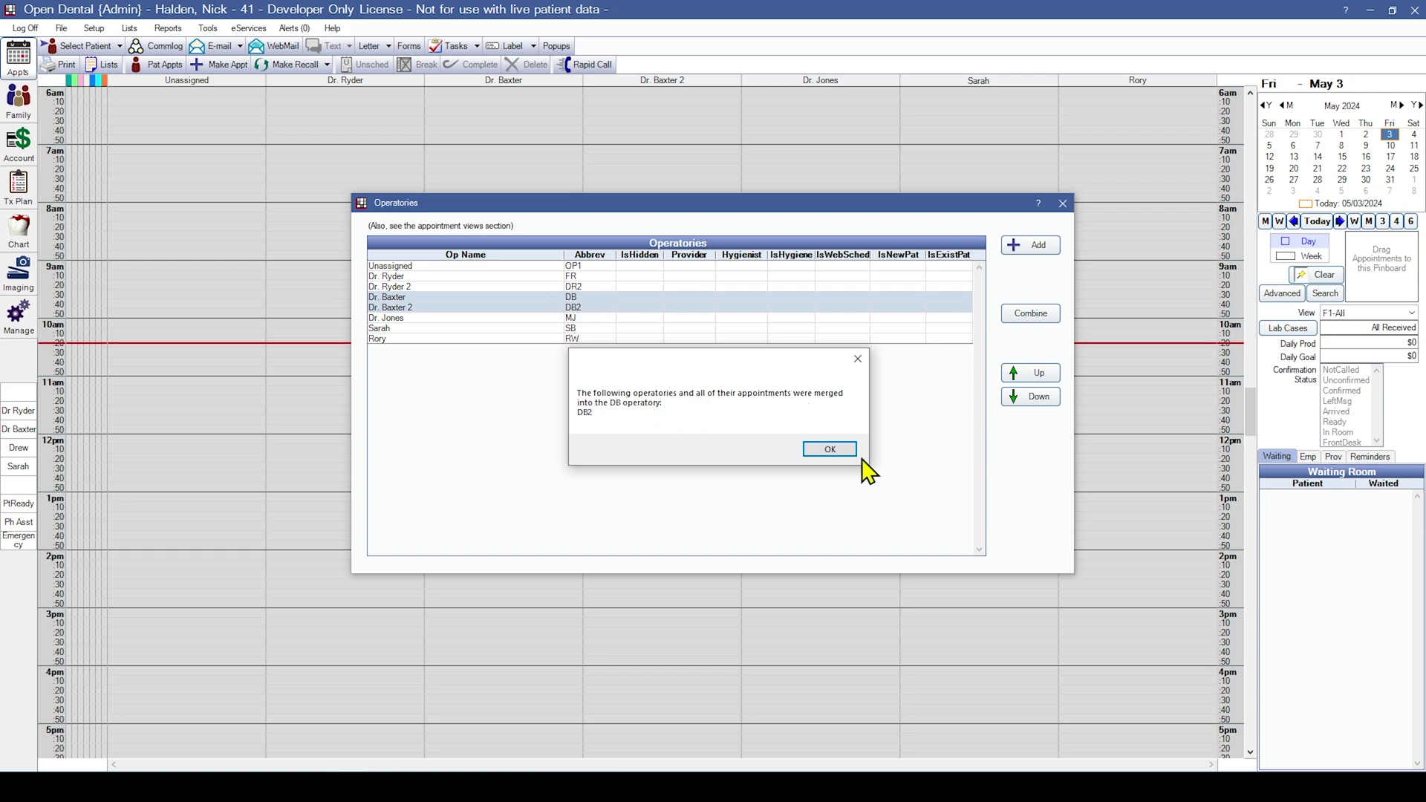
click(829, 448)
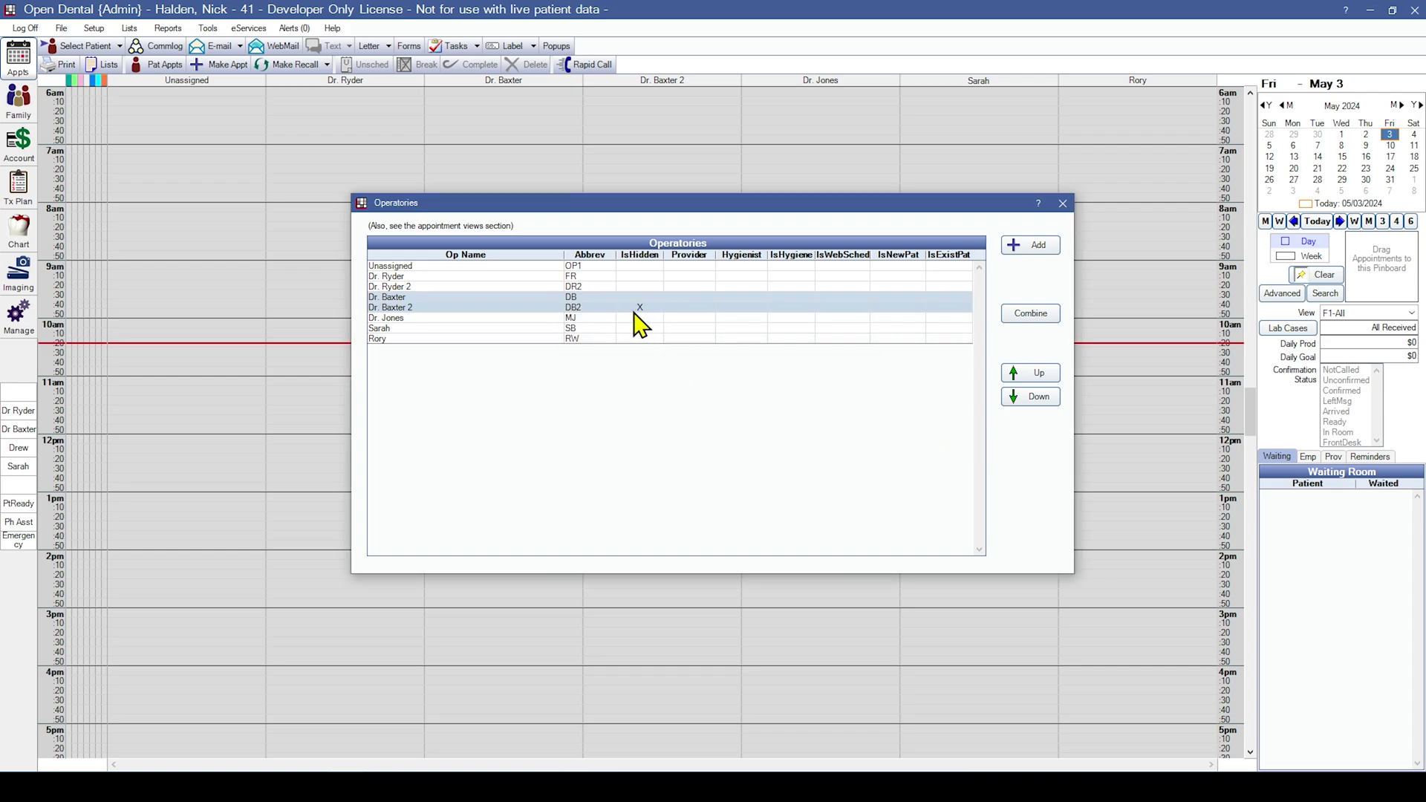
Move the hidden DB2 operatory to the end of the operatory list
click(470, 310)
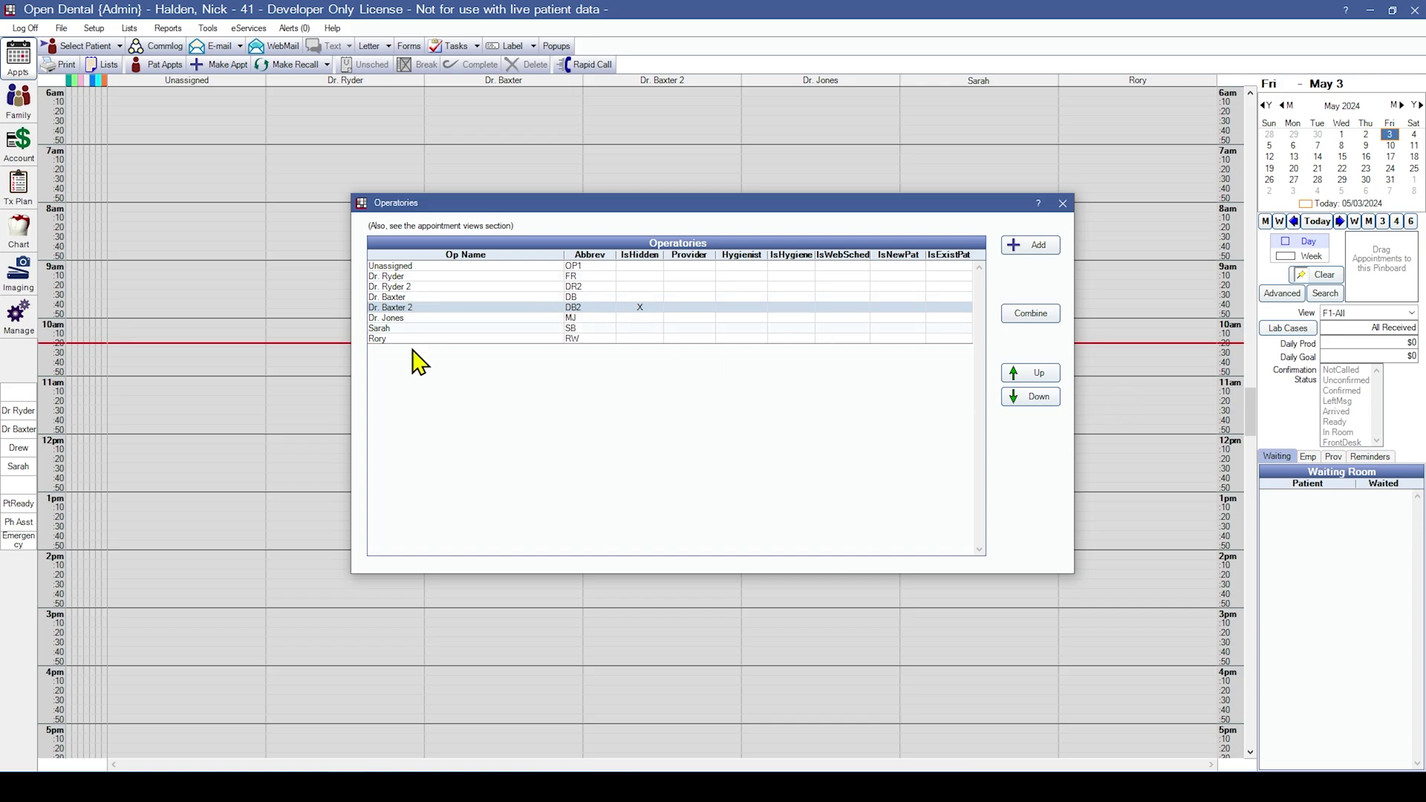
click(1043, 407)
click(1043, 407)
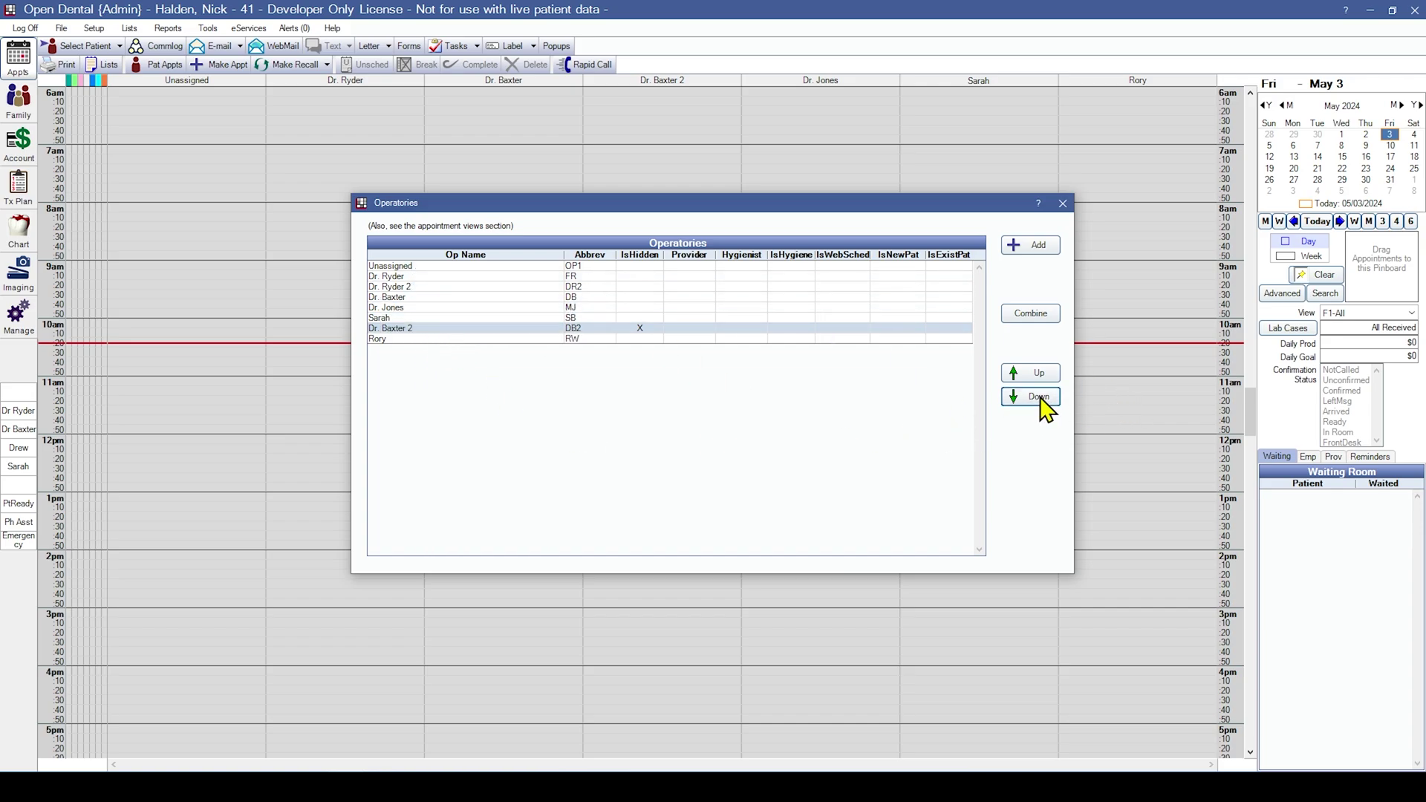
click(1043, 407)
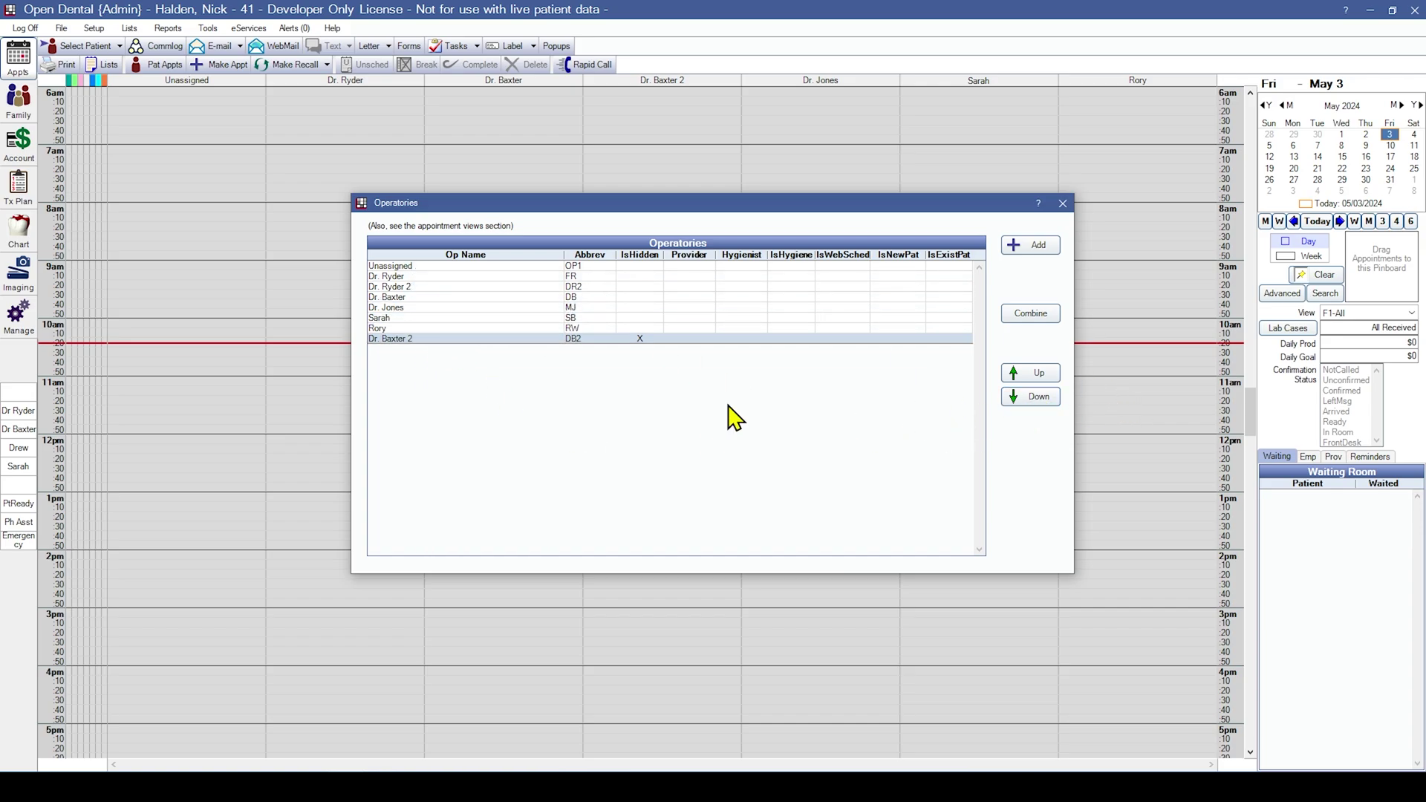
Add an operatory before DB, entering the hygienist's full name as Op Name and their first name as abbreviation
click(401, 296)
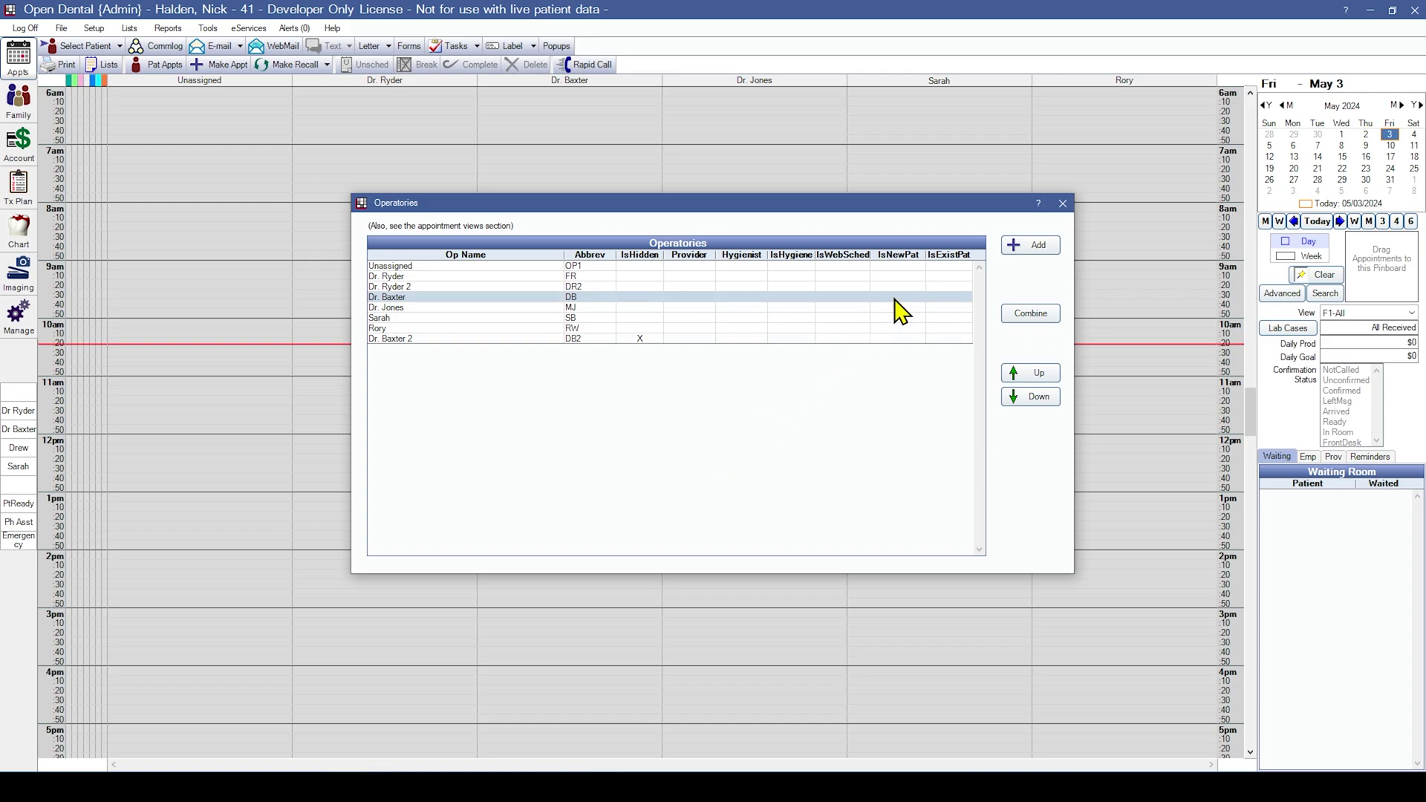
click(1036, 245)
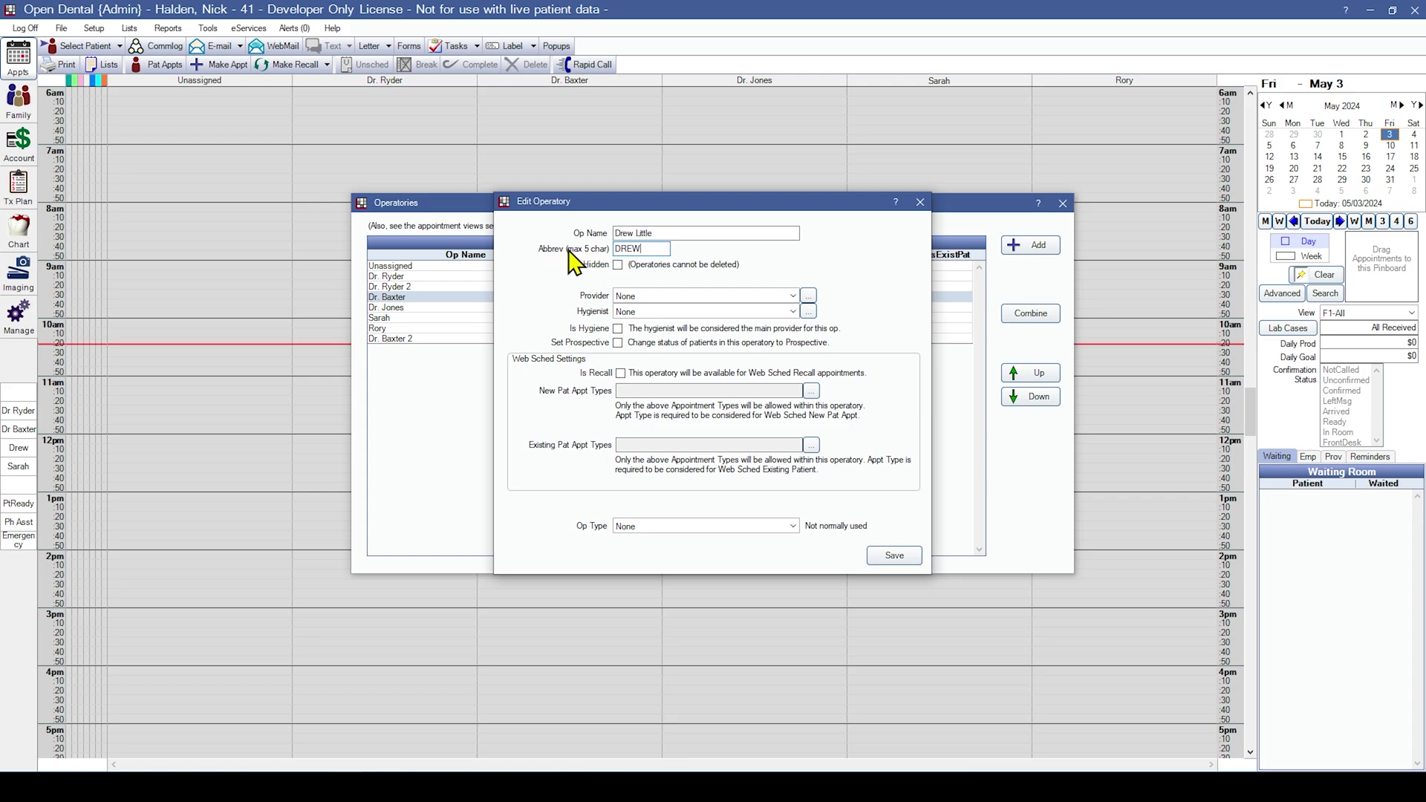
drag(620, 203, 746, 200)
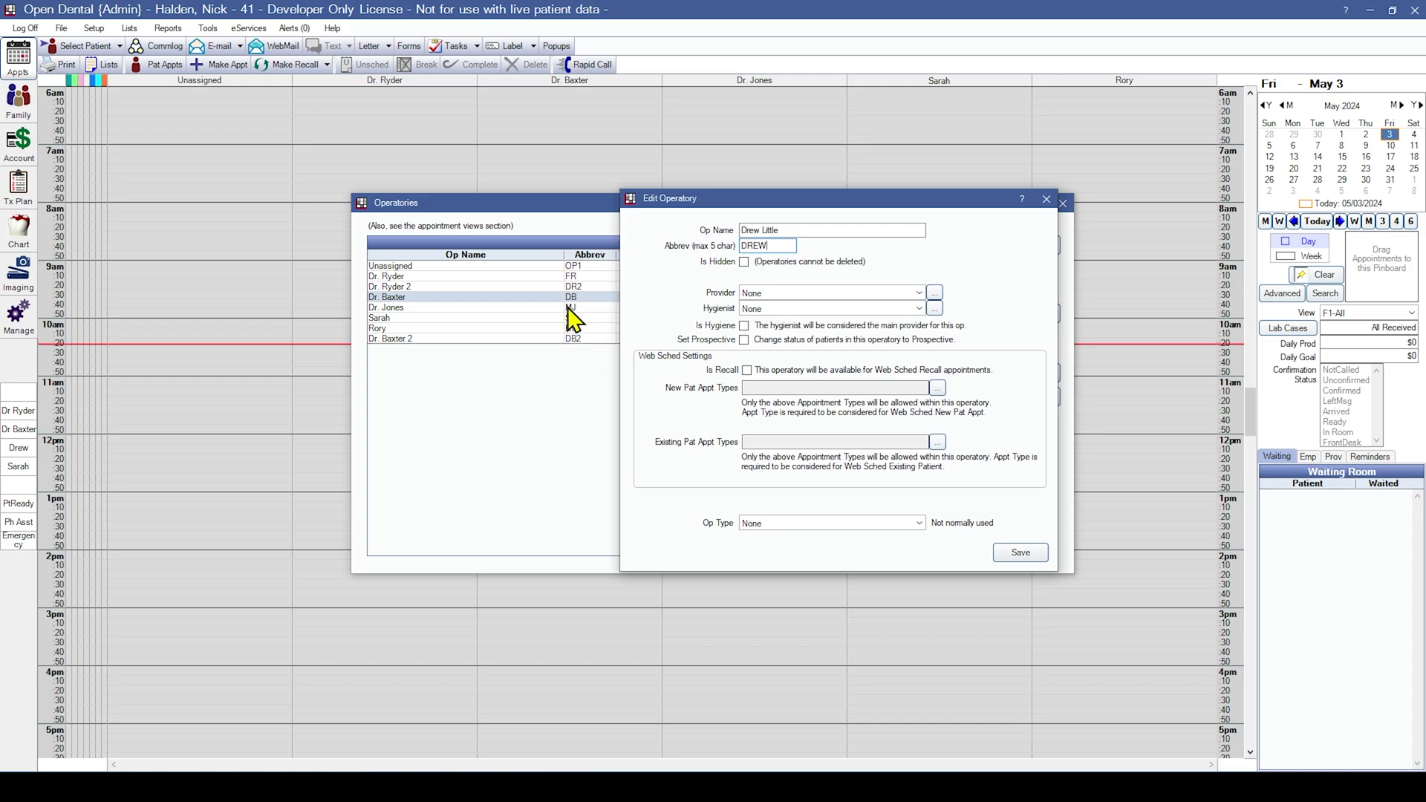
drag(729, 200, 639, 198)
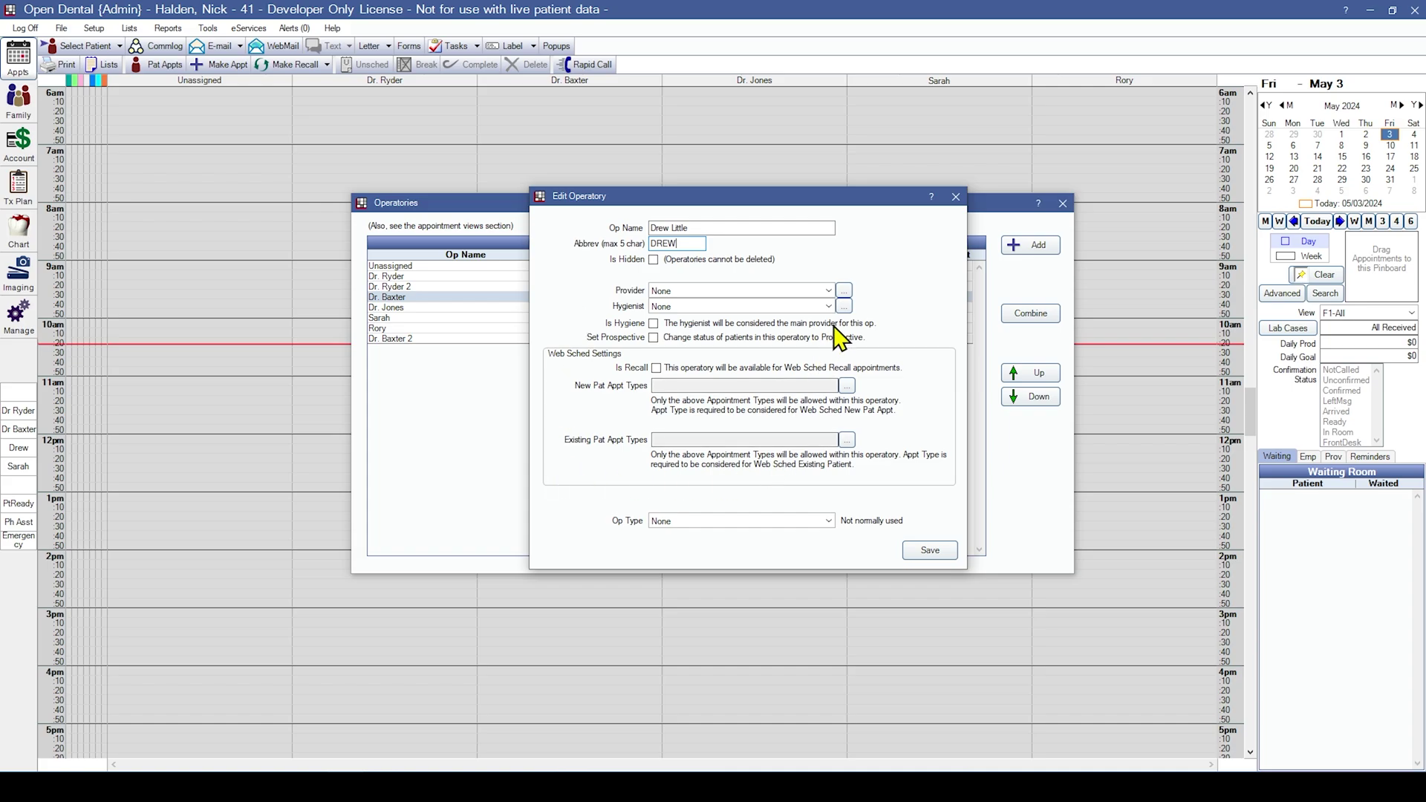
Assign DB's dentist as provider and the operatory's namesake as hygienist, mark the new operatory Is Hygiene, and save it
click(672, 293)
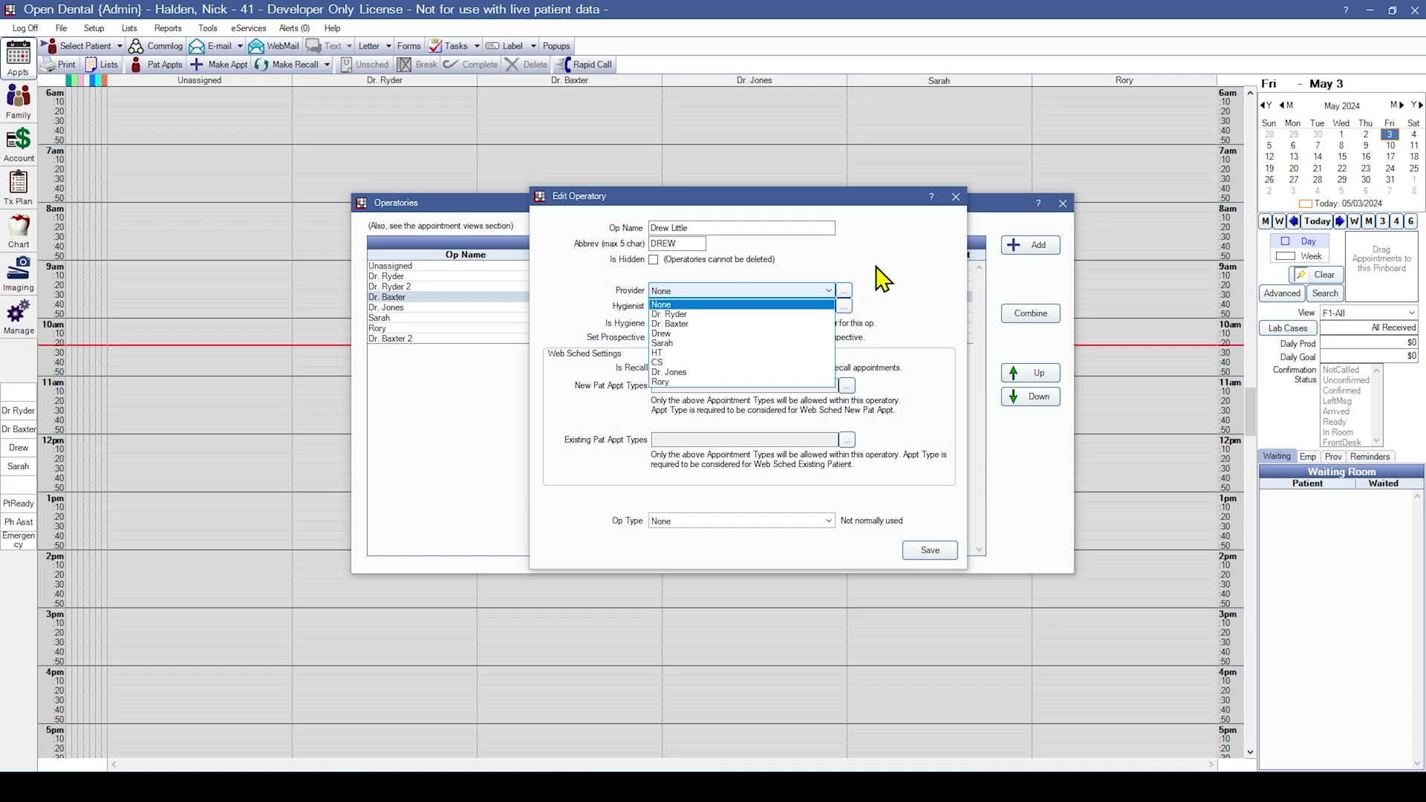
click(697, 323)
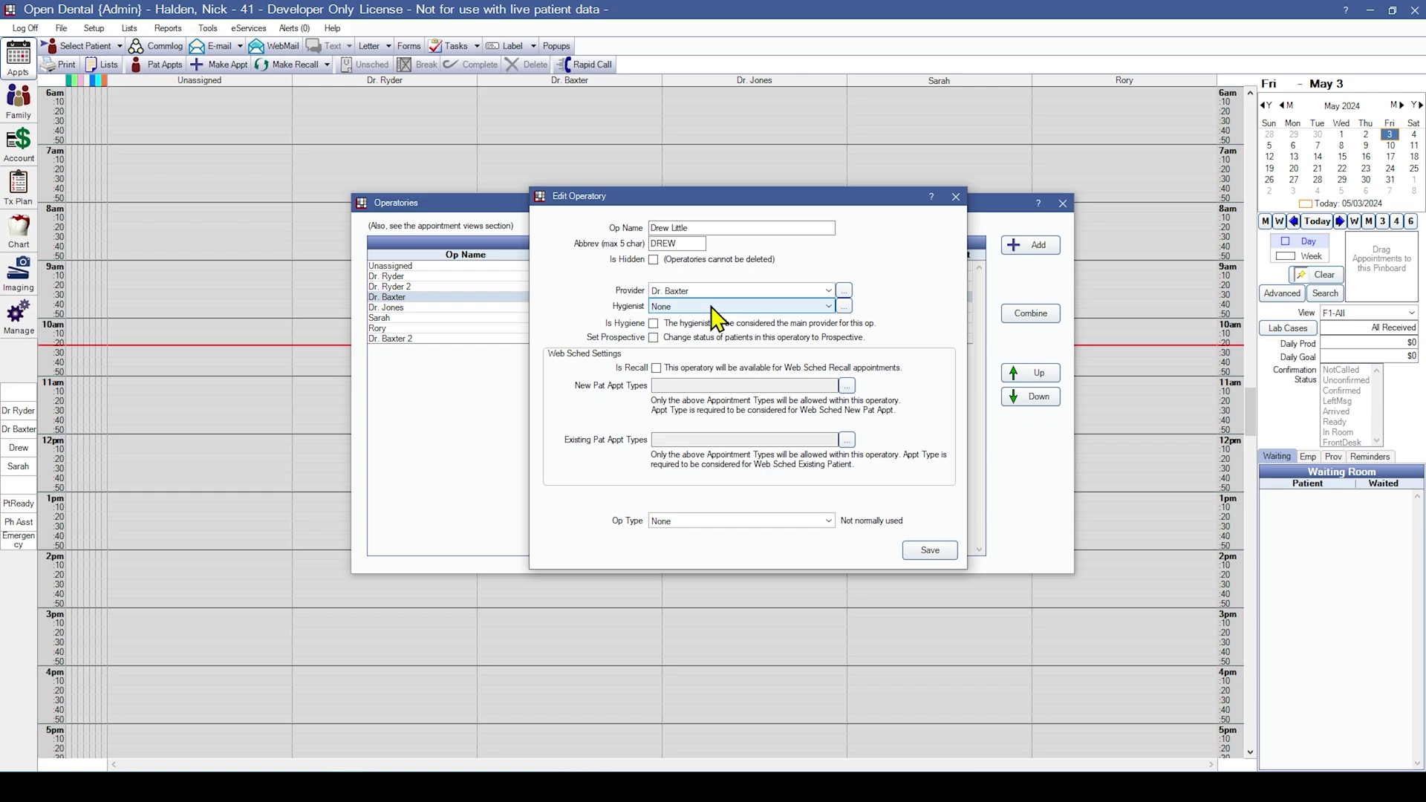
click(712, 306)
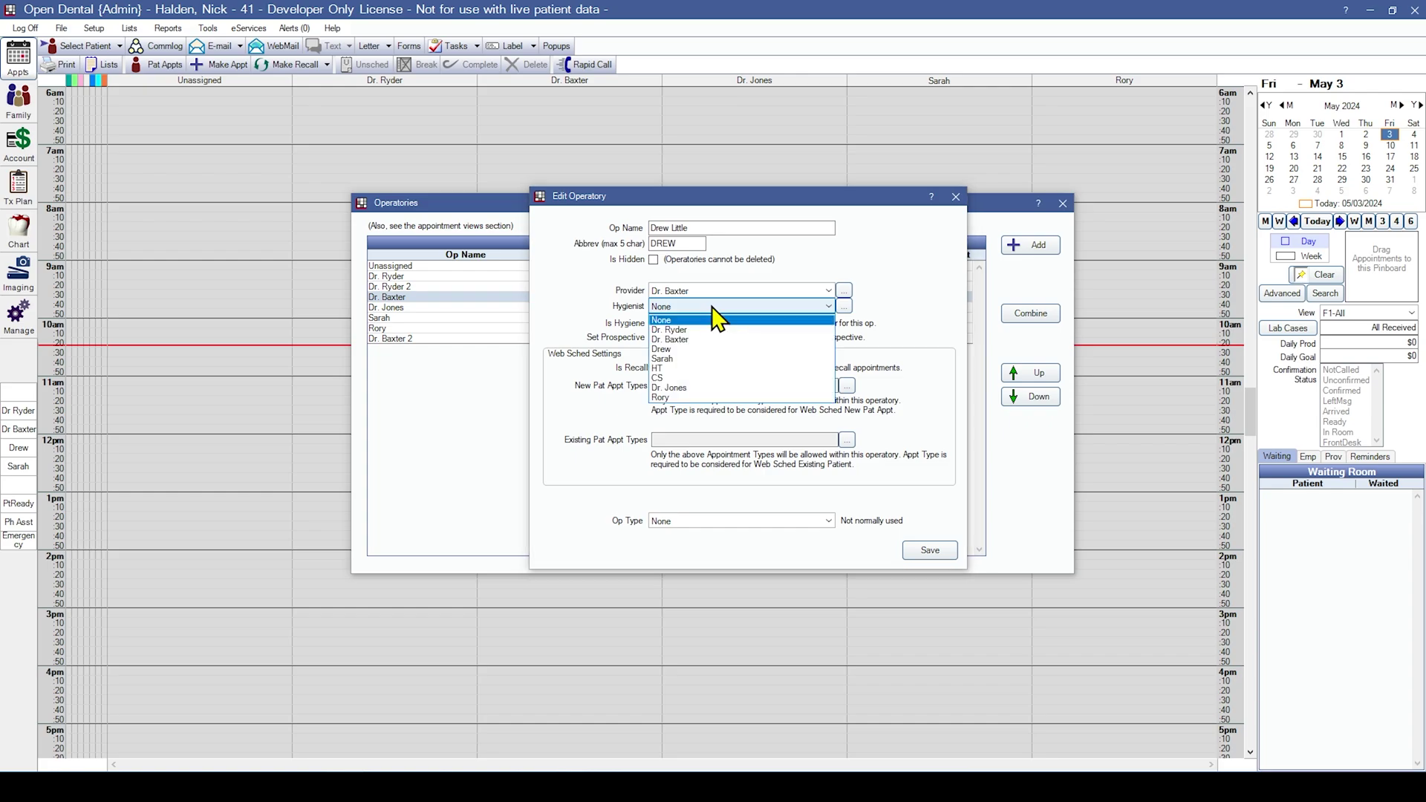
click(672, 353)
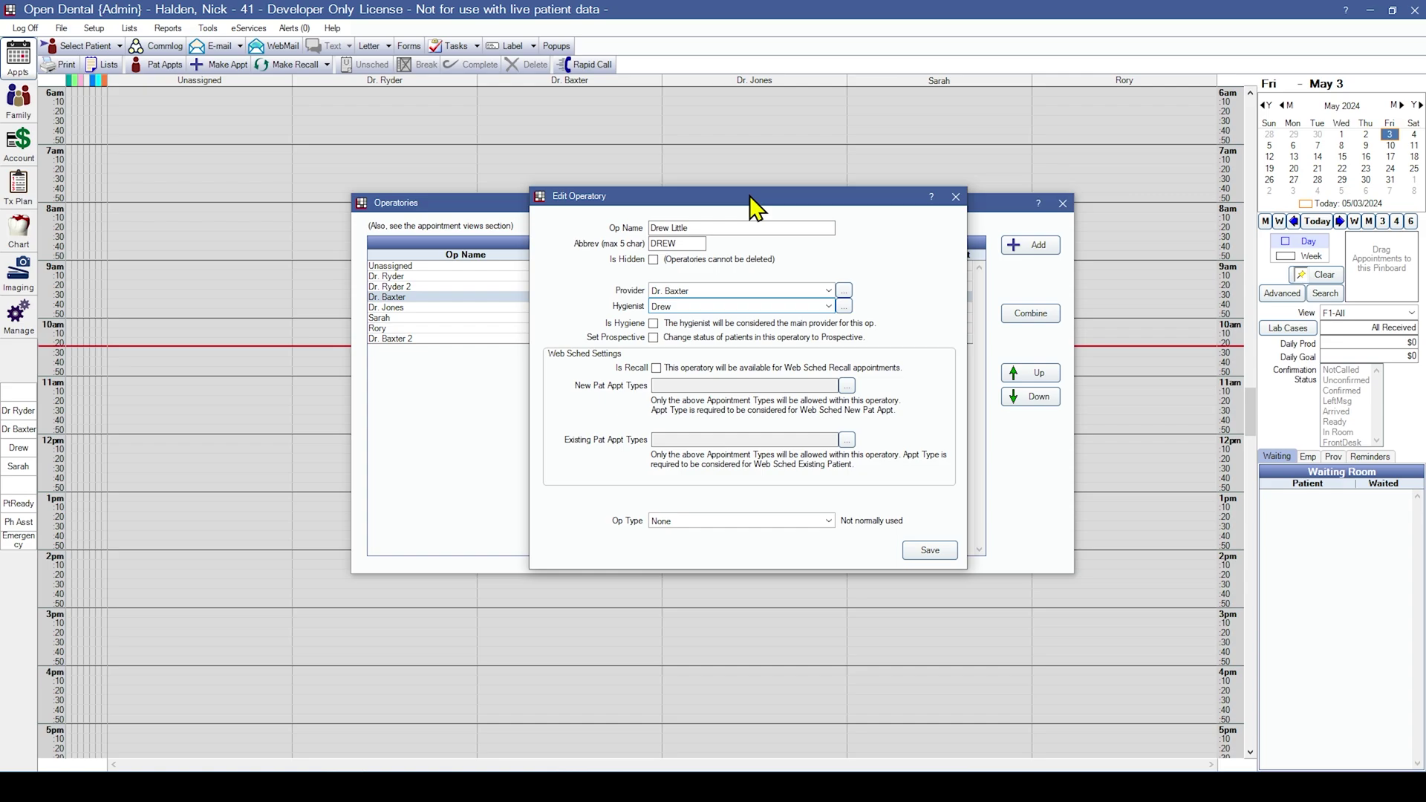
click(653, 324)
click(929, 550)
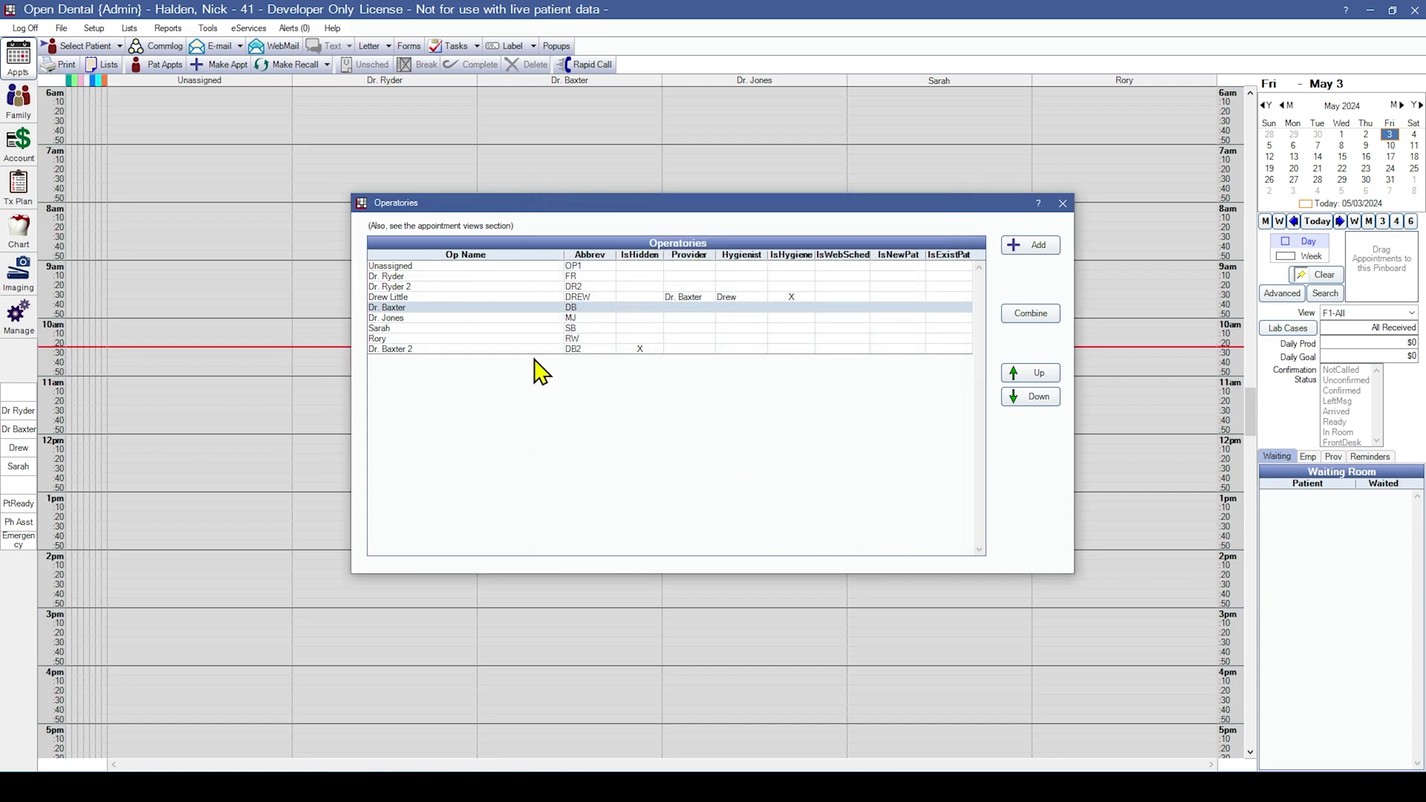
Assign operatory FR its namesake dentist as provider, enable Set Prospective, and save it
click(421, 277)
double_click(427, 290)
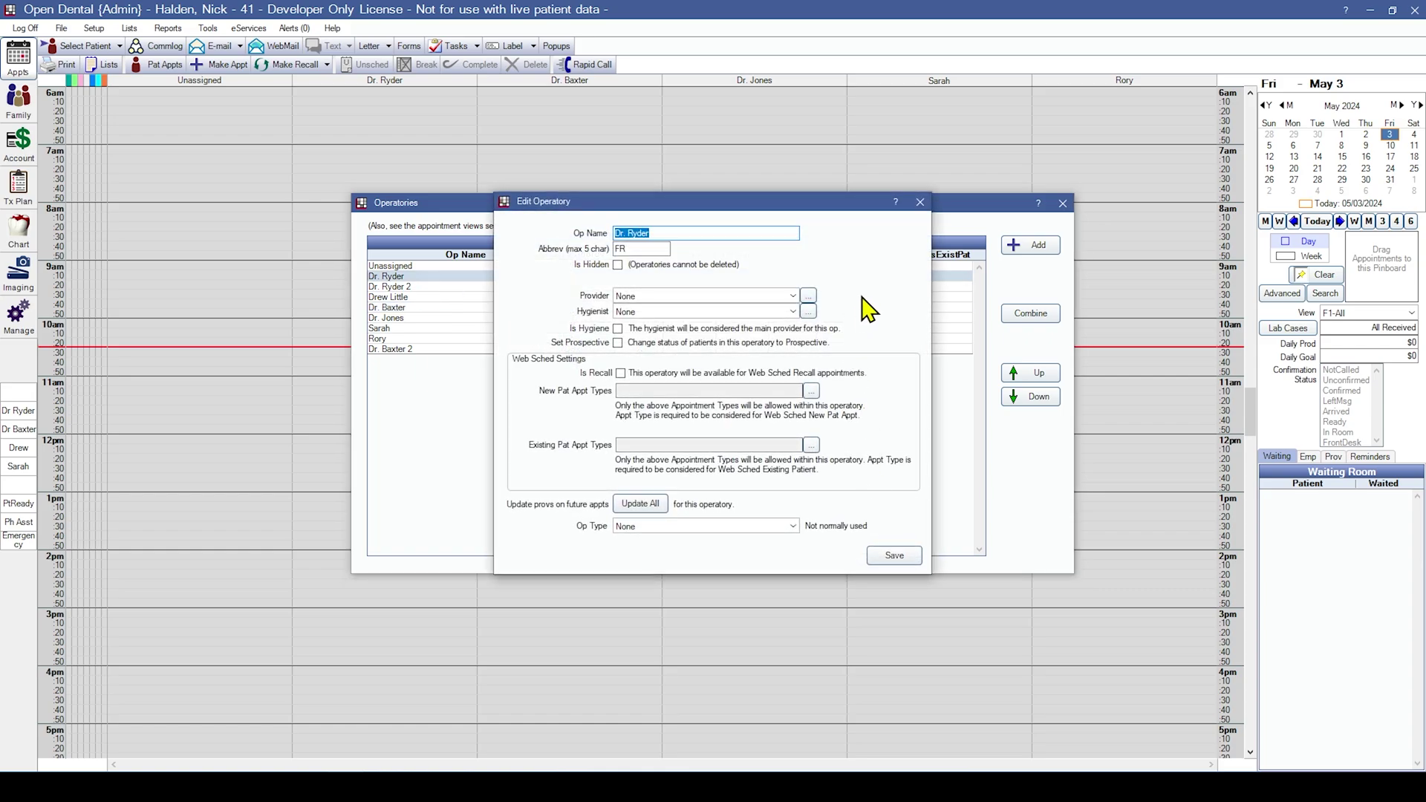
drag(709, 216, 784, 207)
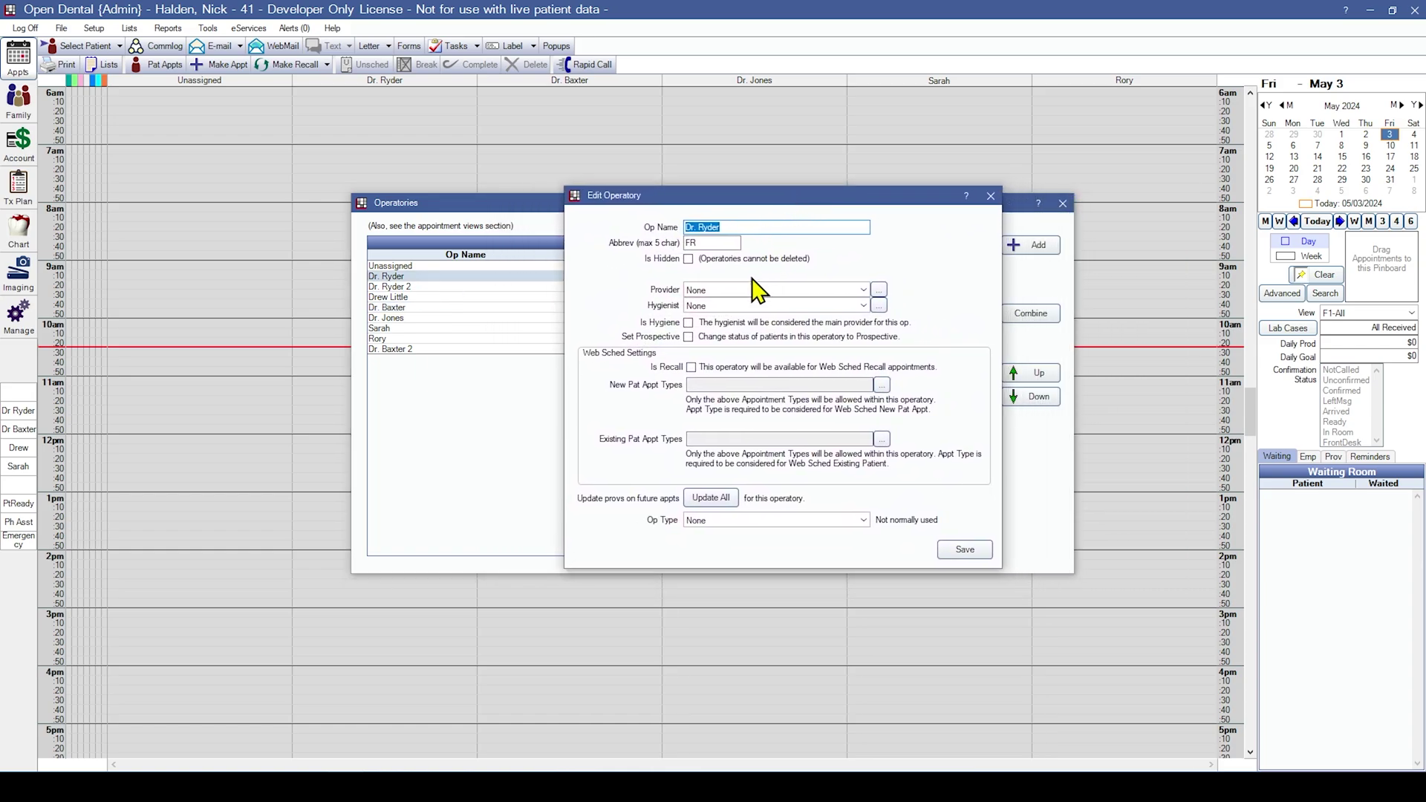
click(759, 290)
click(711, 314)
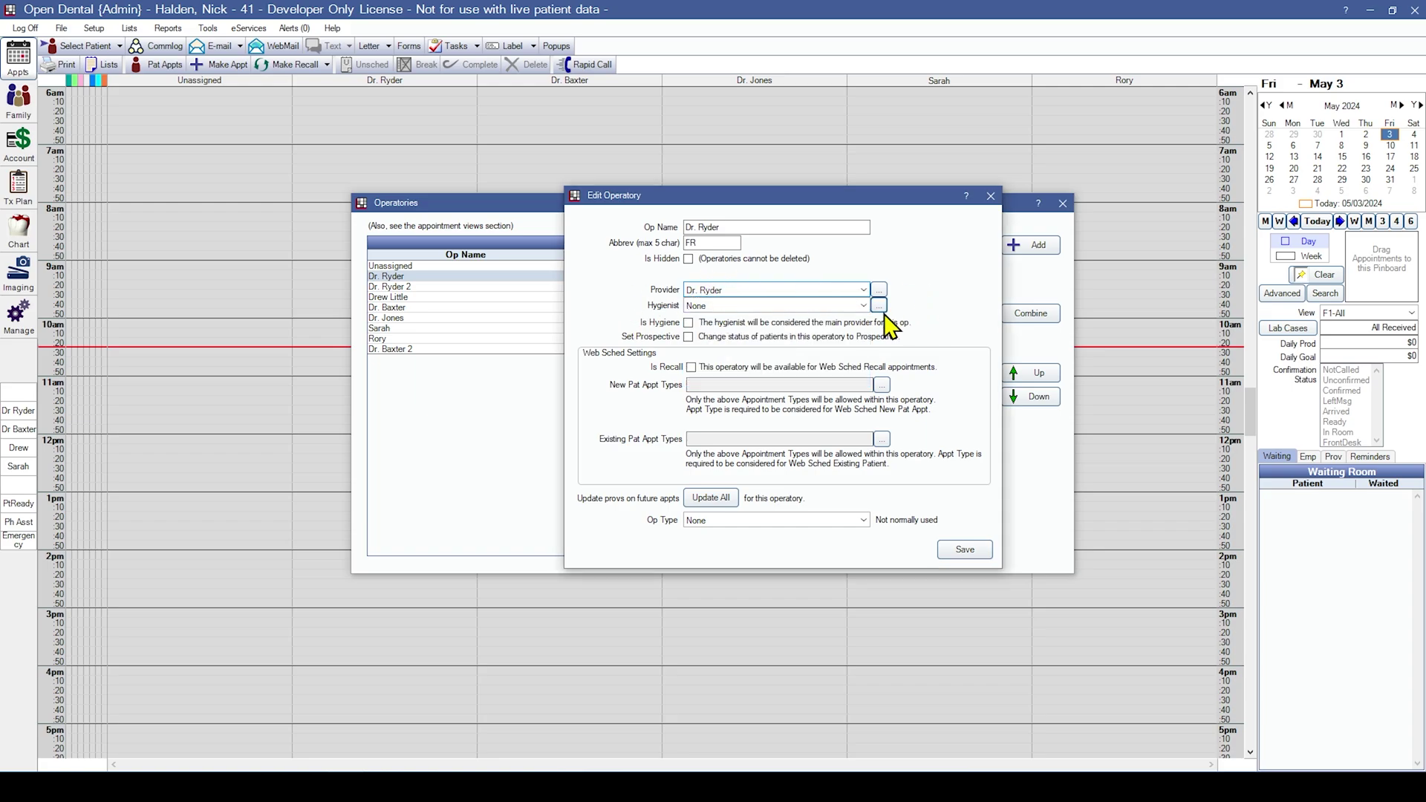
click(688, 338)
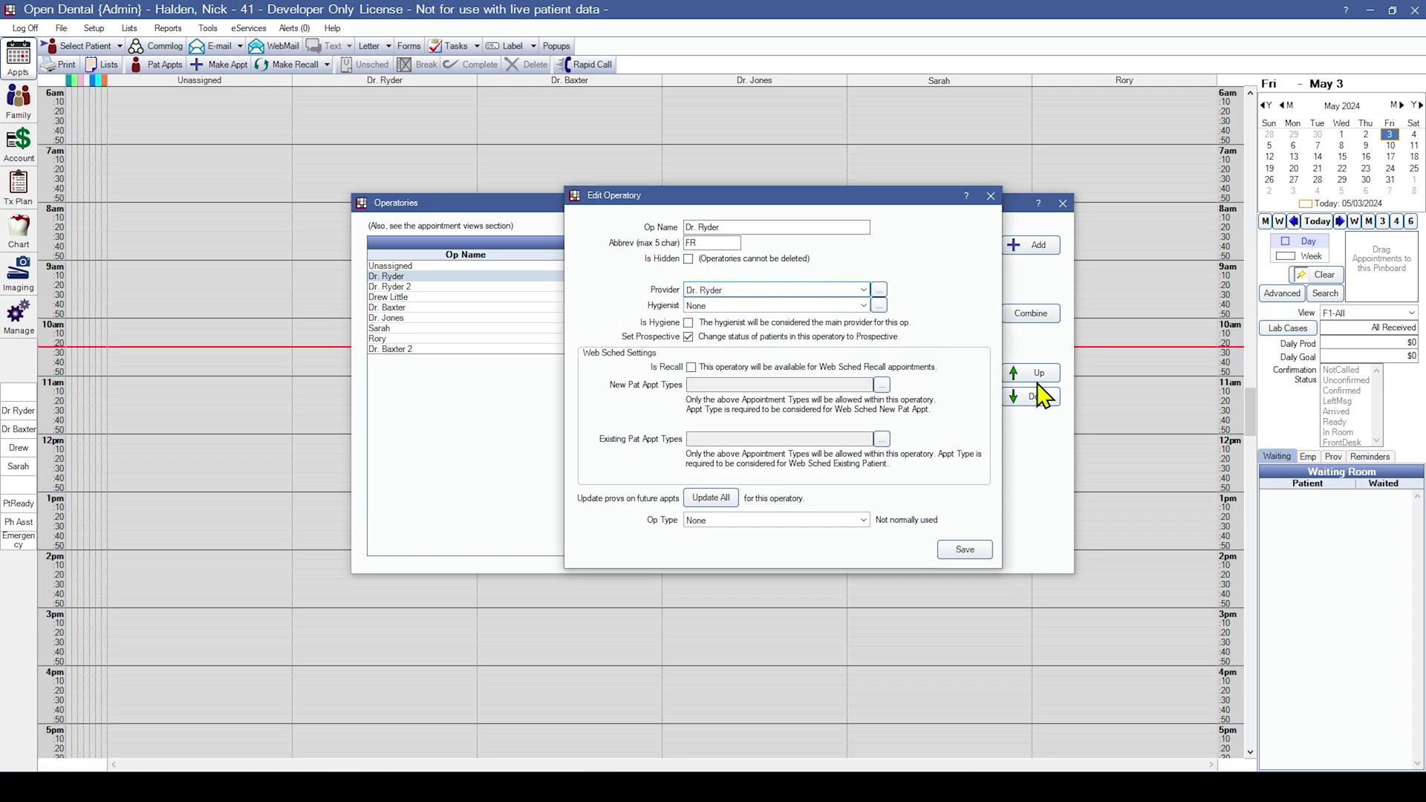
click(964, 551)
Assign operatory DR2 its namesake dentist as provider and save it
double_click(426, 287)
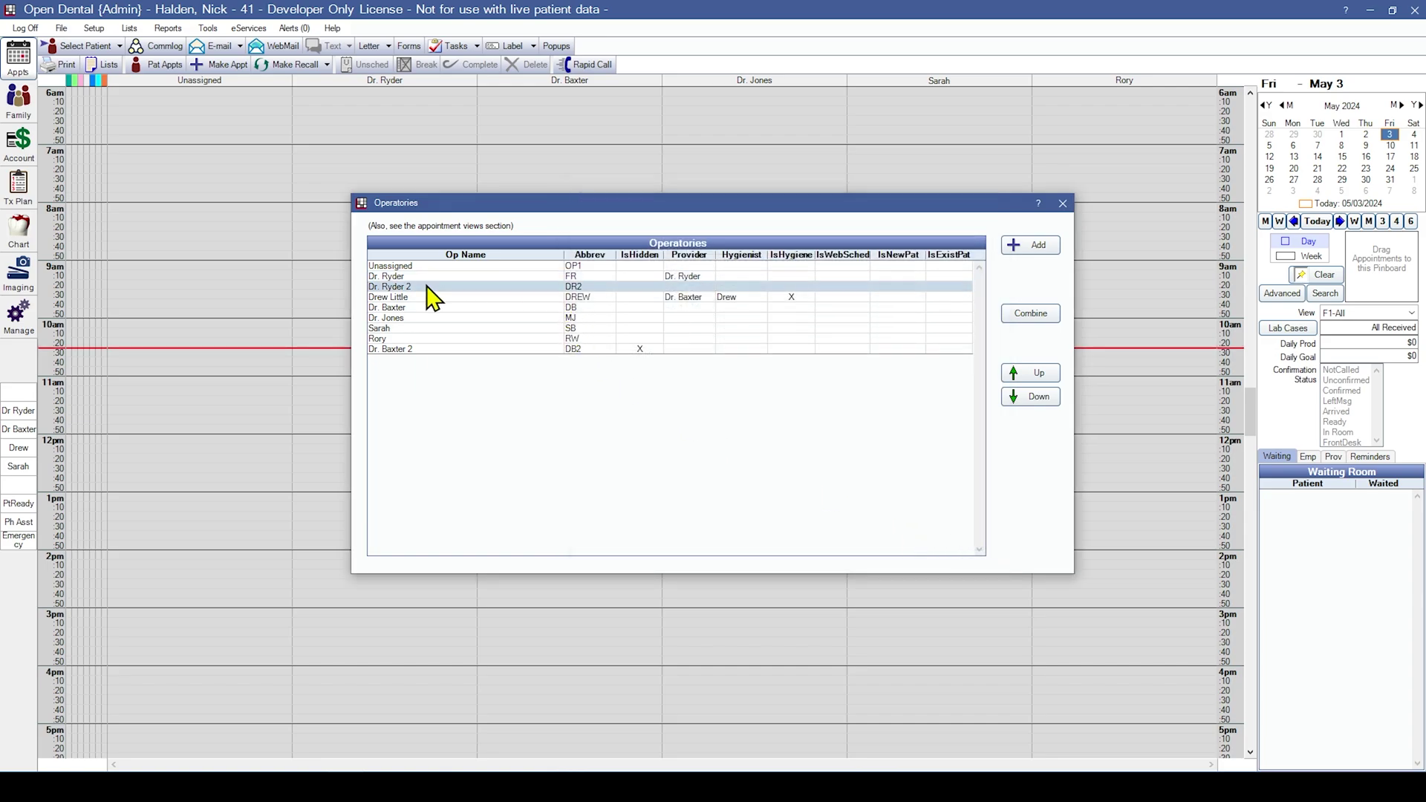
click(639, 295)
click(641, 318)
click(895, 557)
Assign operatory DB its namesake dentist as provider and save it
double_click(528, 307)
click(637, 296)
click(634, 329)
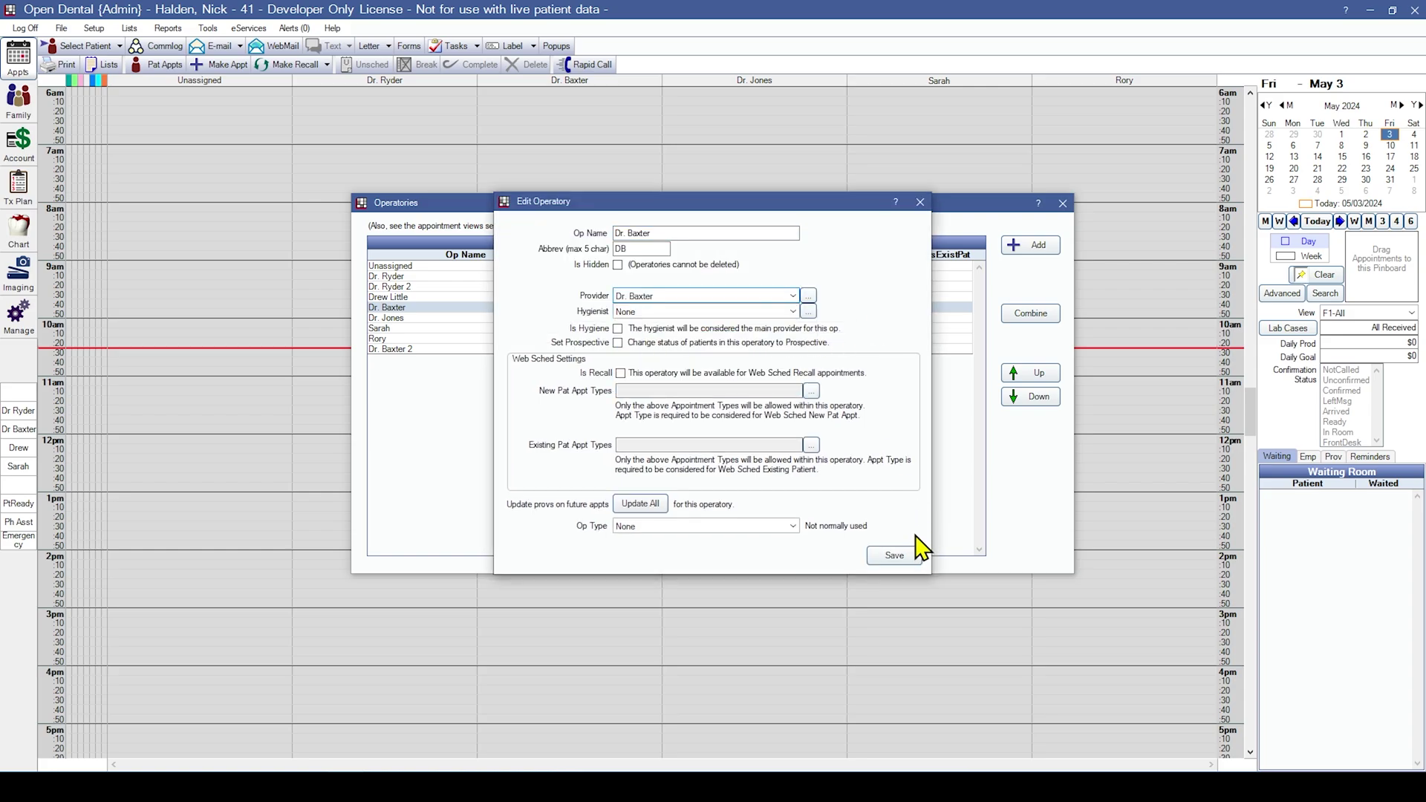
click(894, 555)
Assign operatory MJ its namesake dentist as provider and save it
double_click(449, 319)
click(639, 296)
click(633, 377)
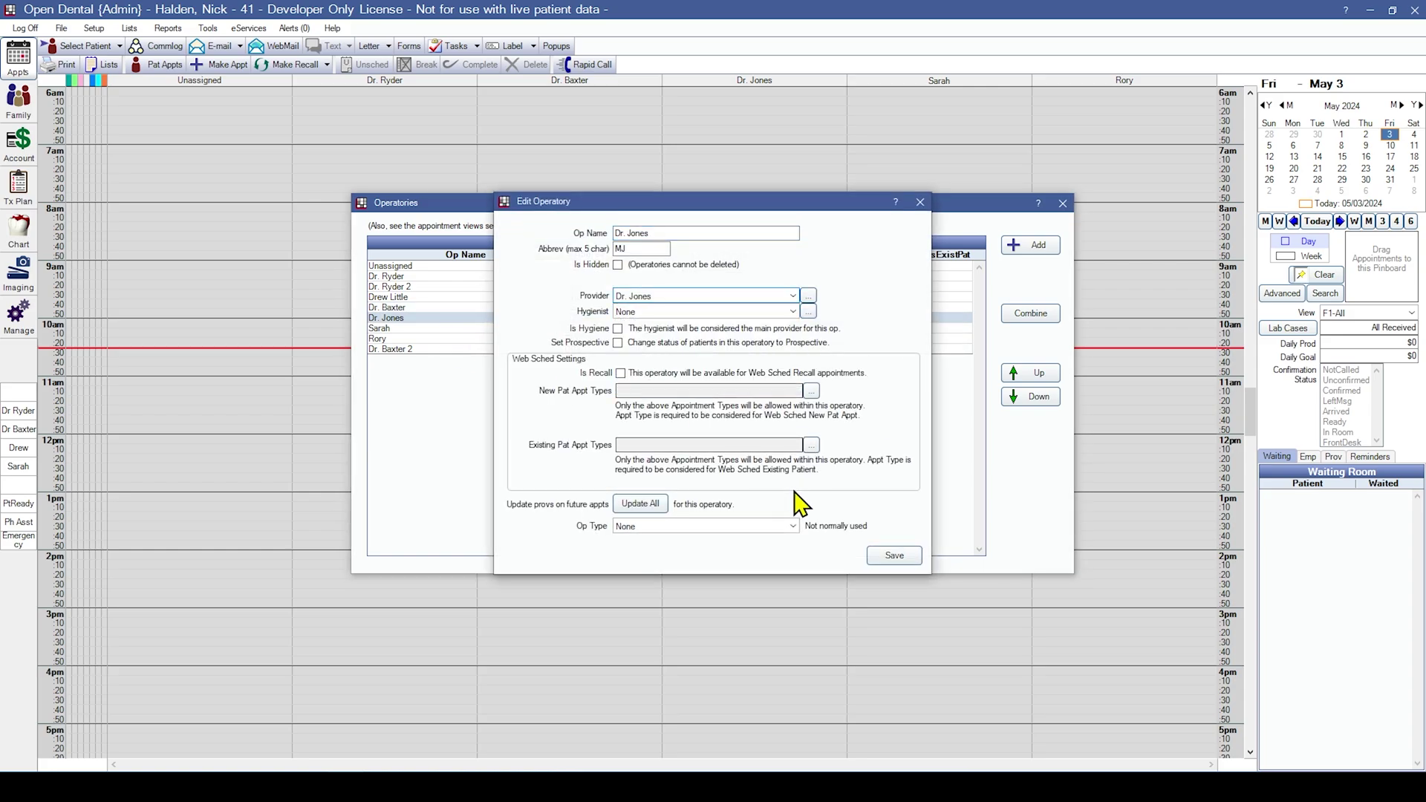
click(894, 556)
Assign operatory SB the FR operatory's dentist as provider and its namesake as hygienist, mark it Is Hygiene, and save it
double_click(490, 329)
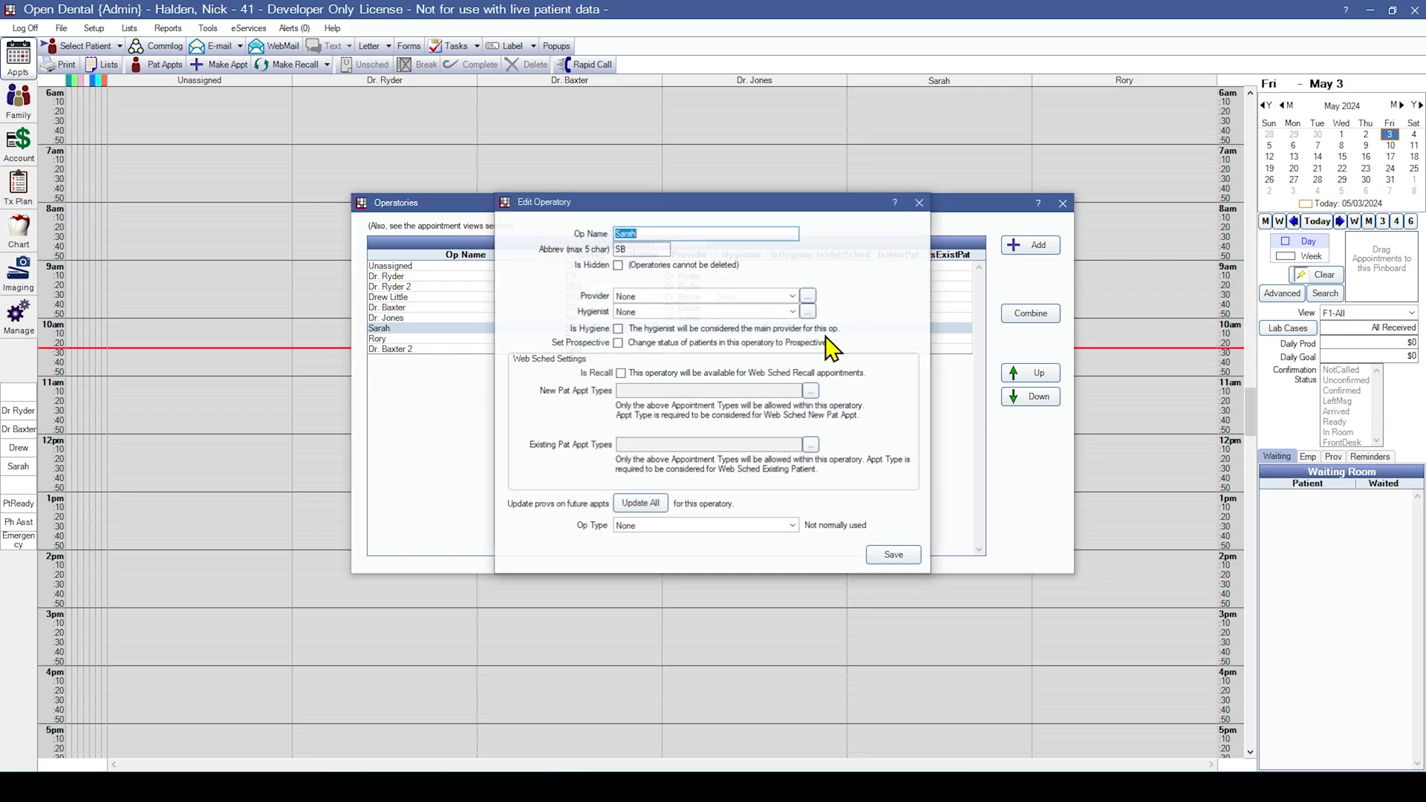
click(660, 297)
click(640, 319)
click(635, 310)
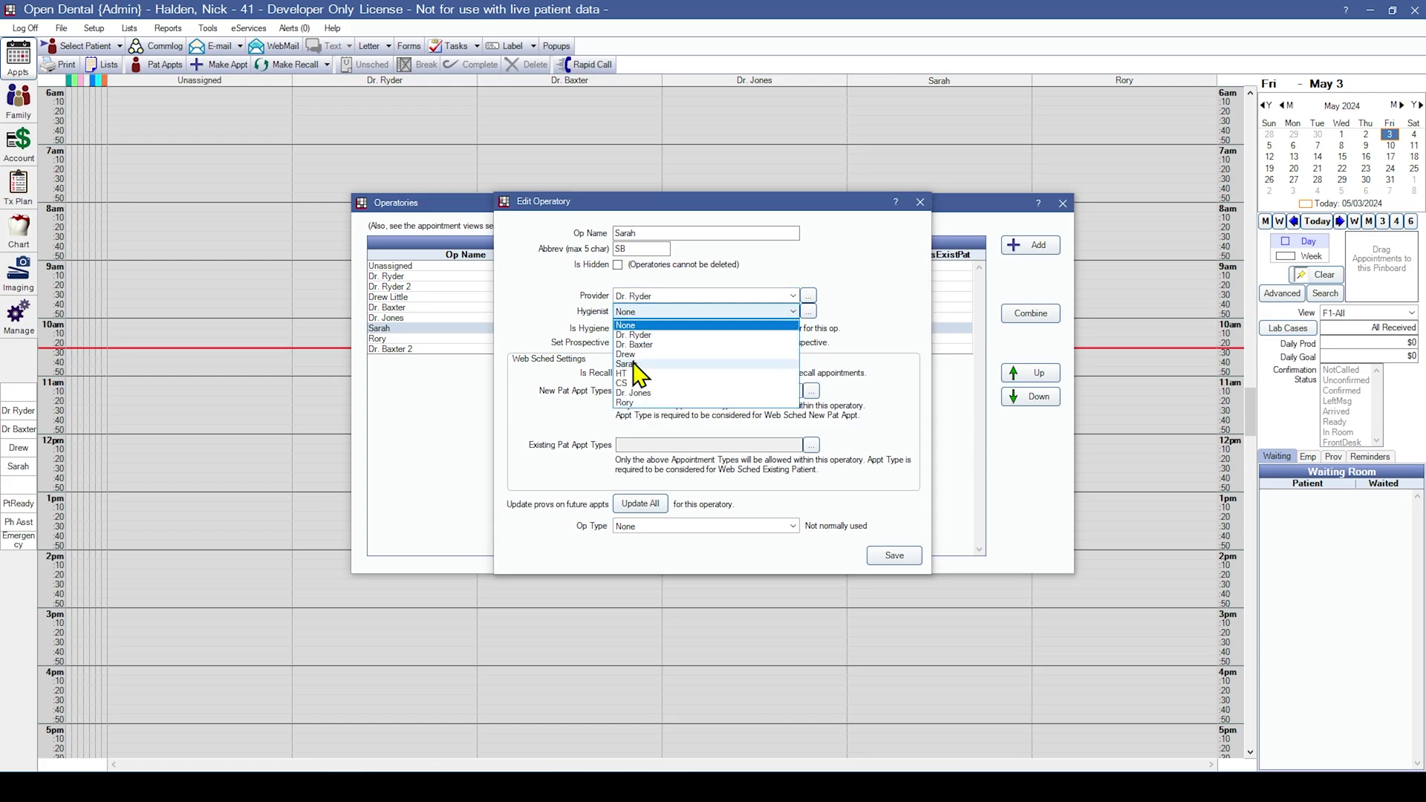
click(637, 363)
click(894, 556)
Assign operatory RW the MJ operatory's dentist as provider and its namesake as hygienist, mark it Is Hygiene, and save it
double_click(591, 338)
click(658, 296)
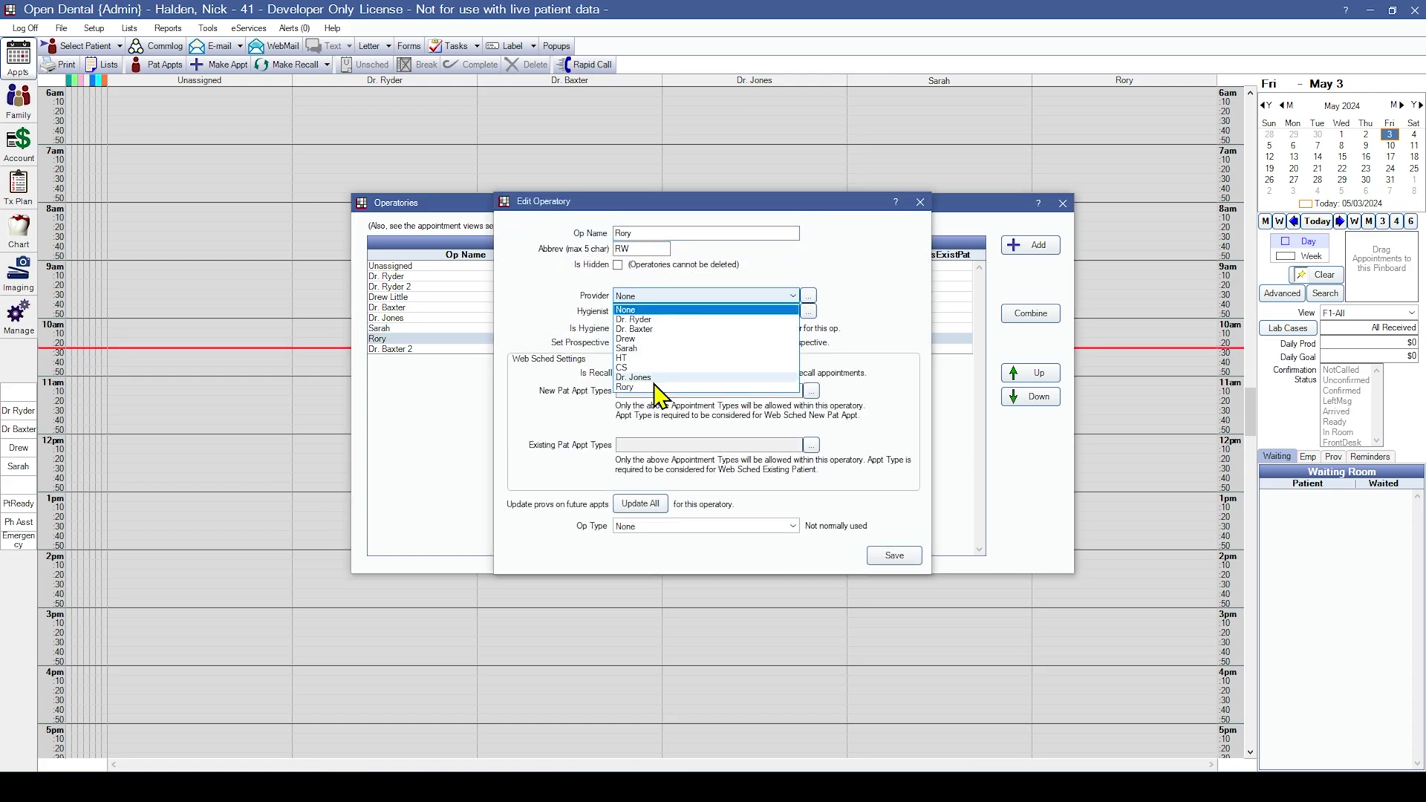
click(640, 377)
click(644, 312)
click(640, 402)
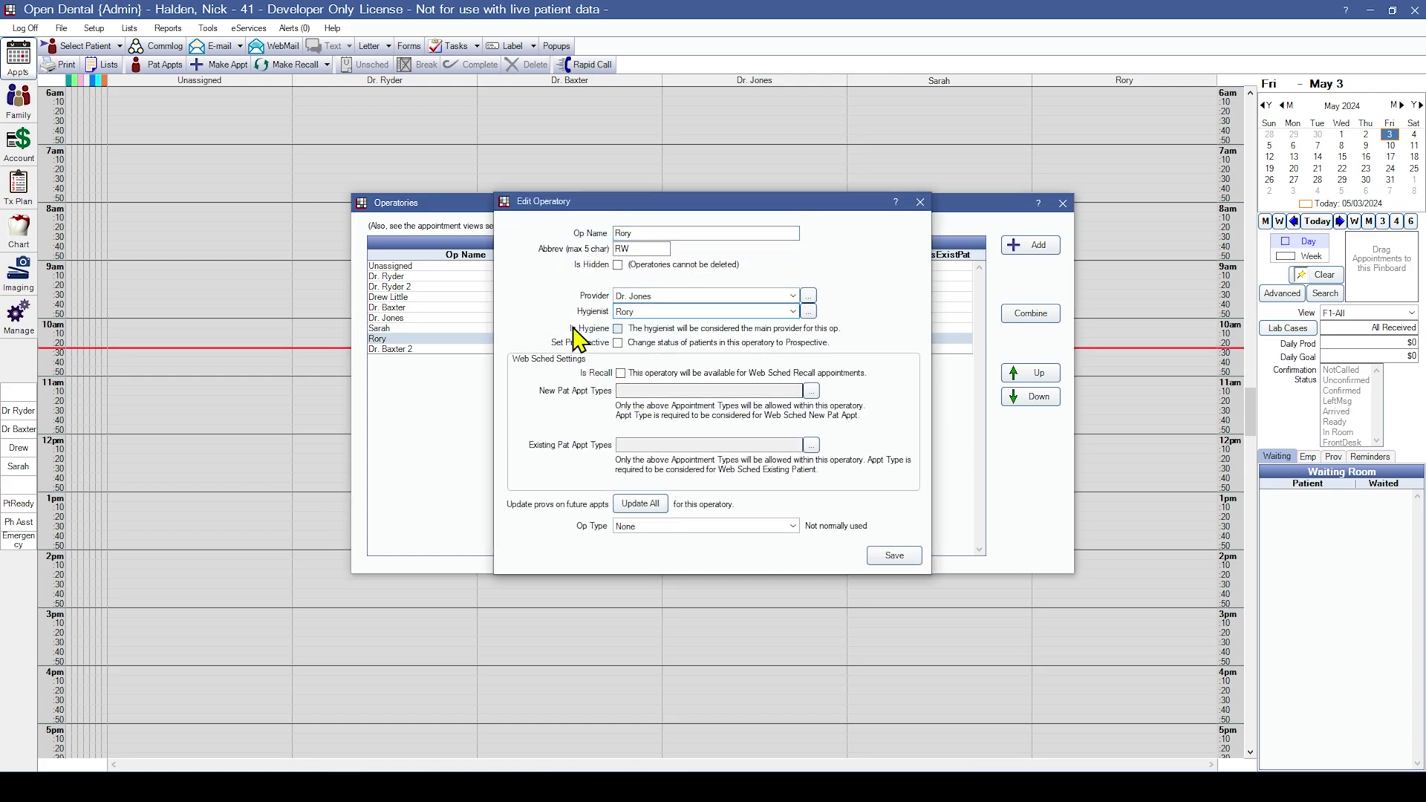
click(899, 555)
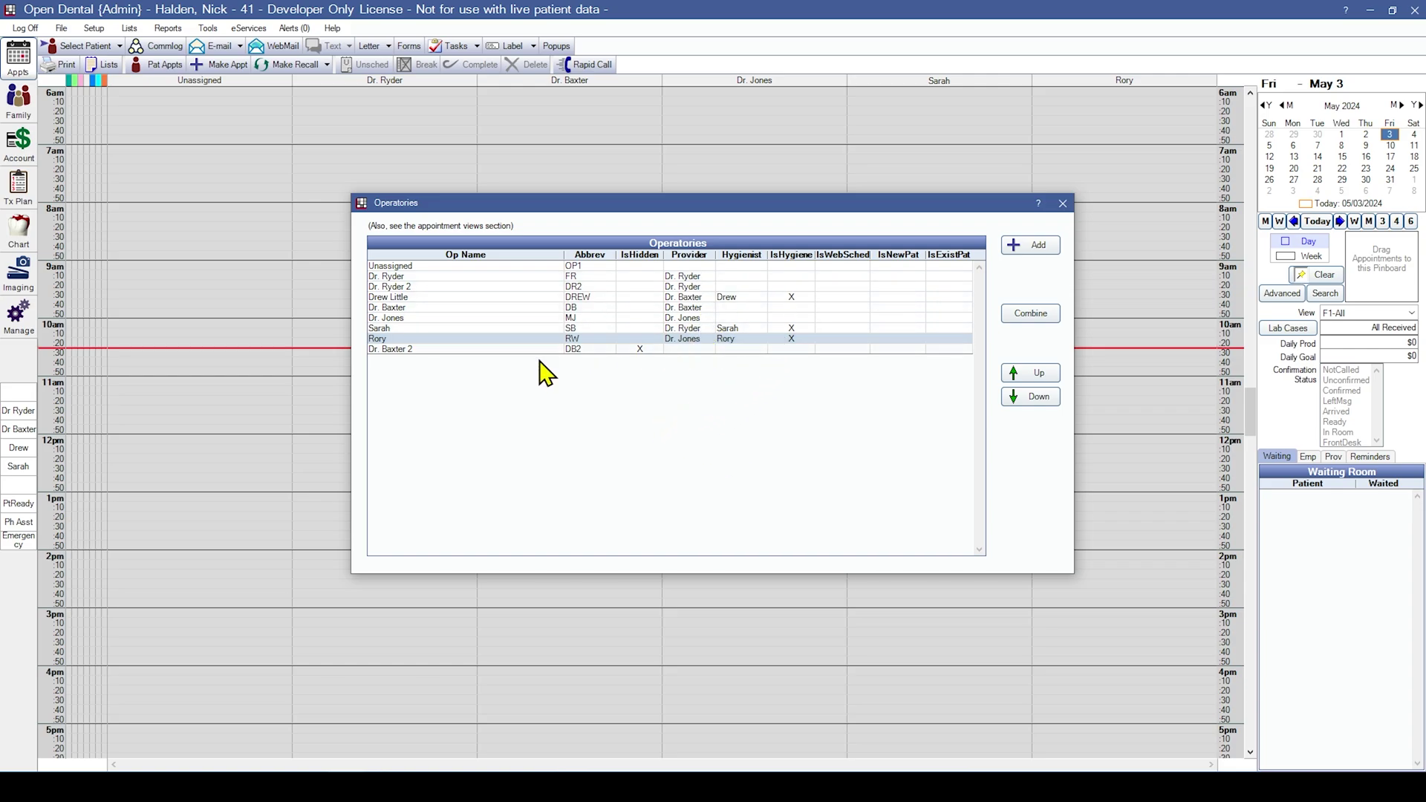
Add an operatory with Op Name and abbreviation Notes, place it between RW and DB2, and close the operatory list
click(1026, 244)
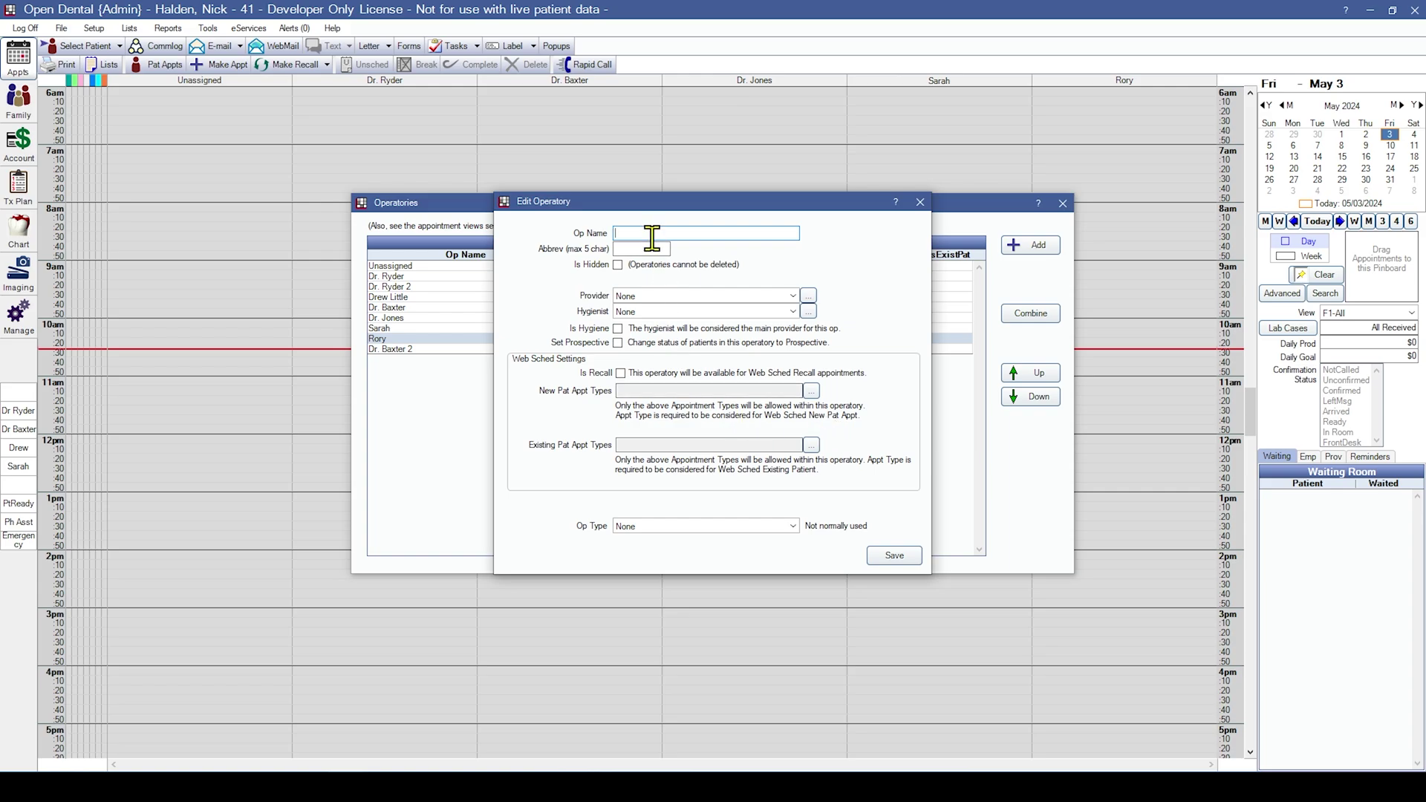
text(Notes)
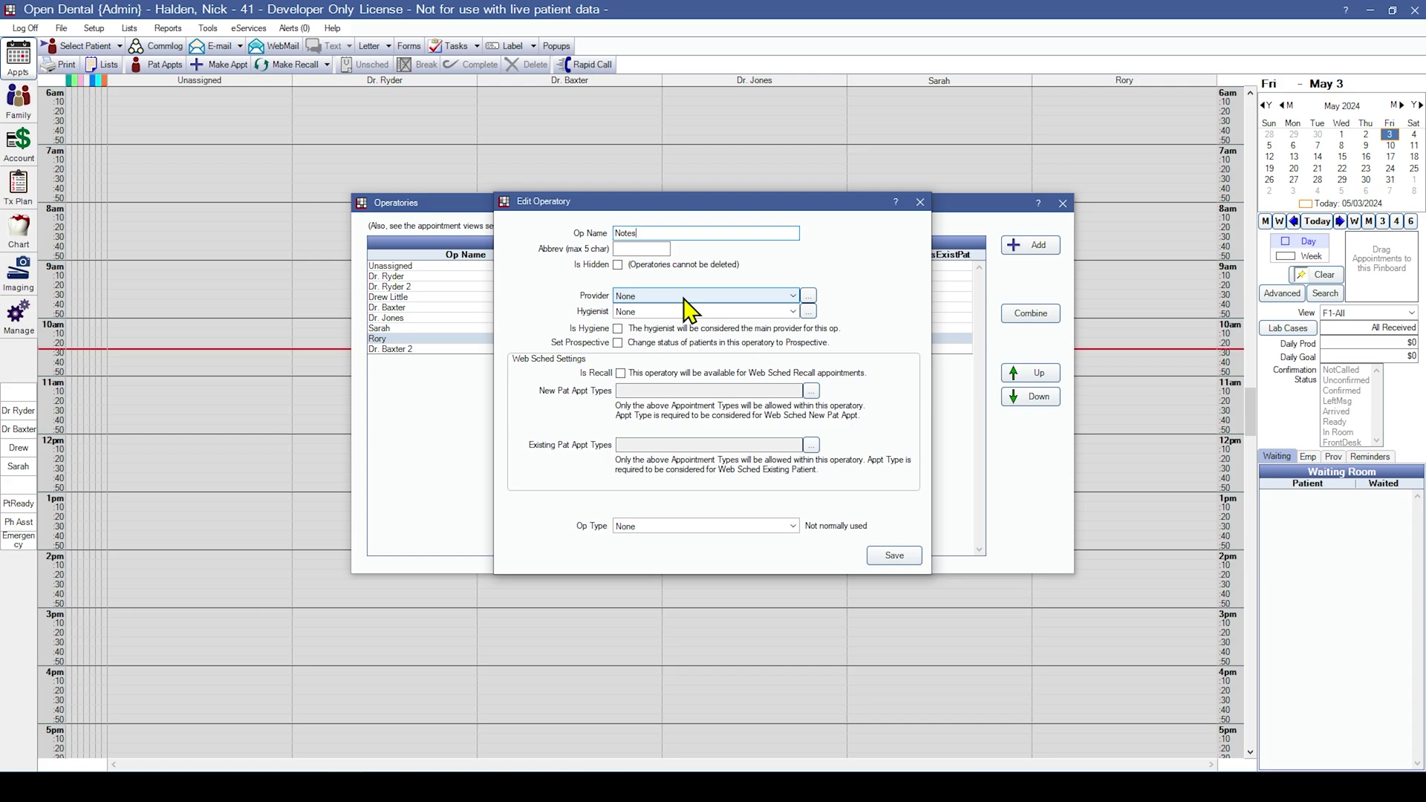
click(652, 249)
text(Notes)
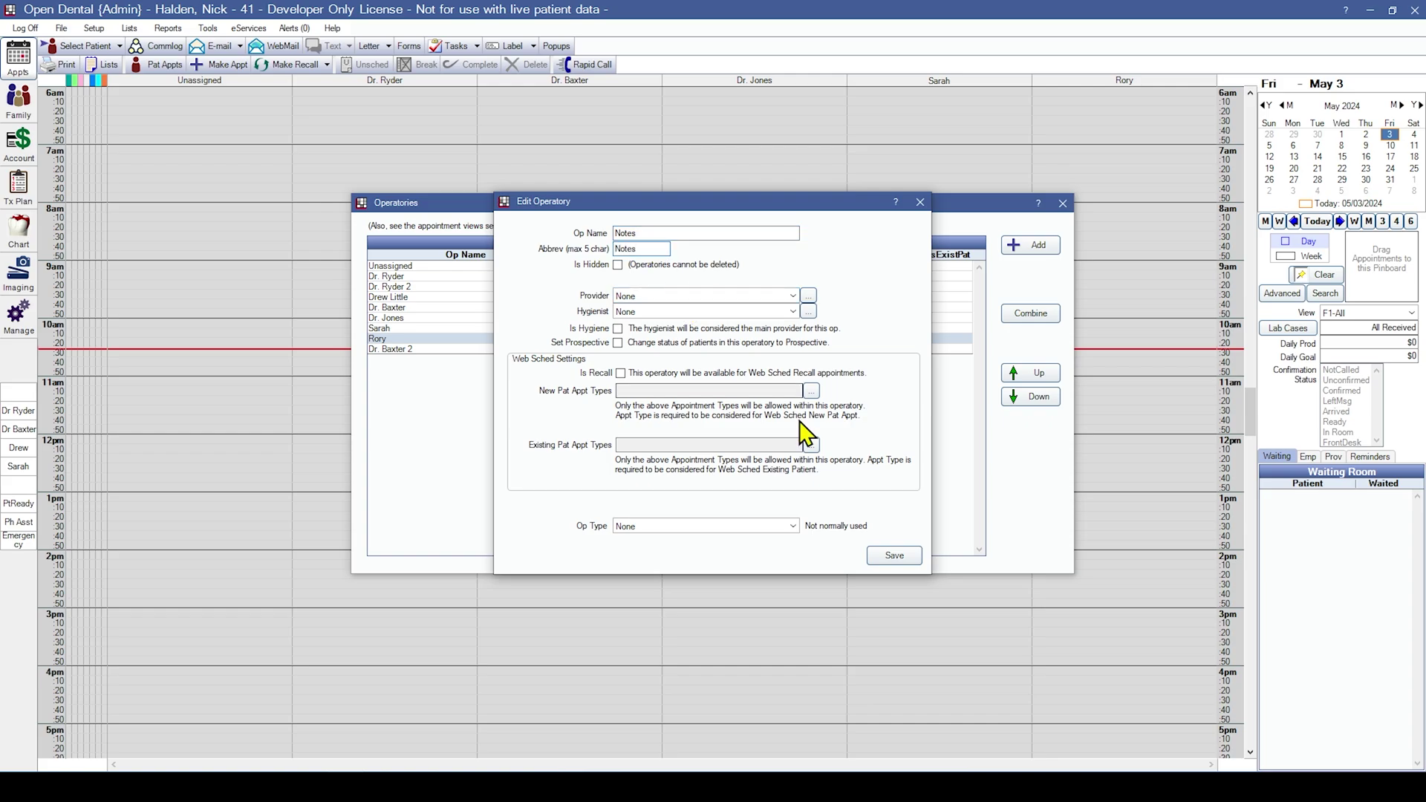
click(894, 555)
click(1053, 373)
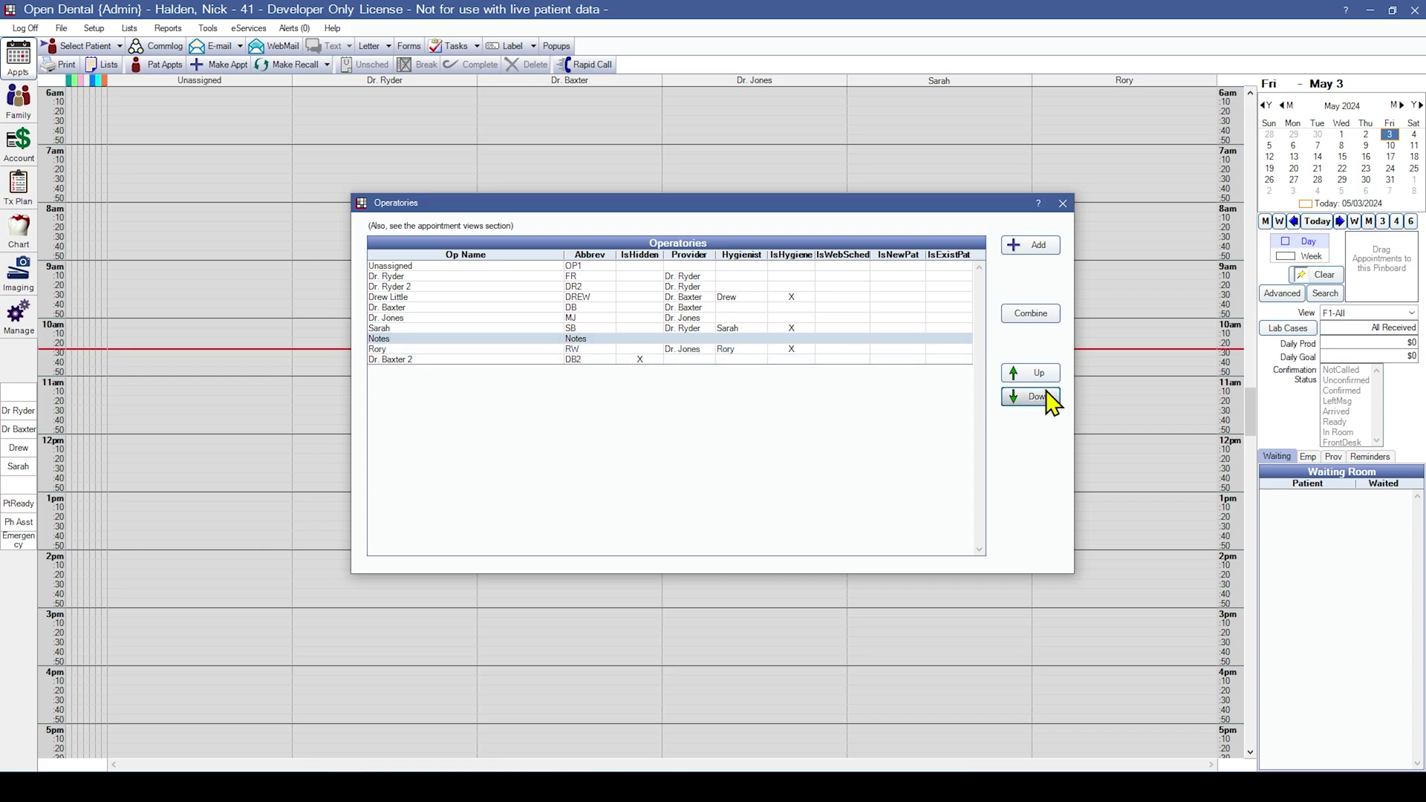
click(1051, 397)
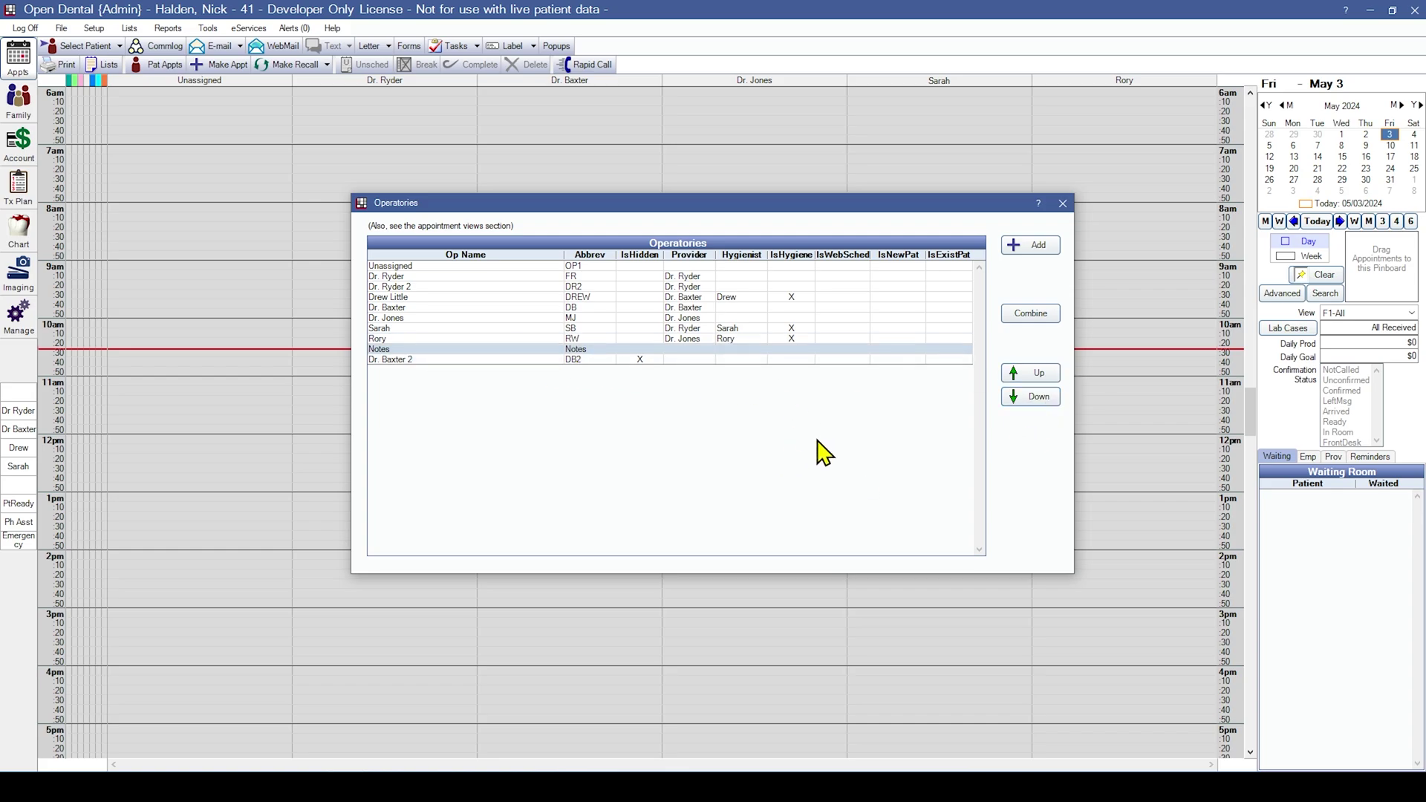
click(1062, 204)
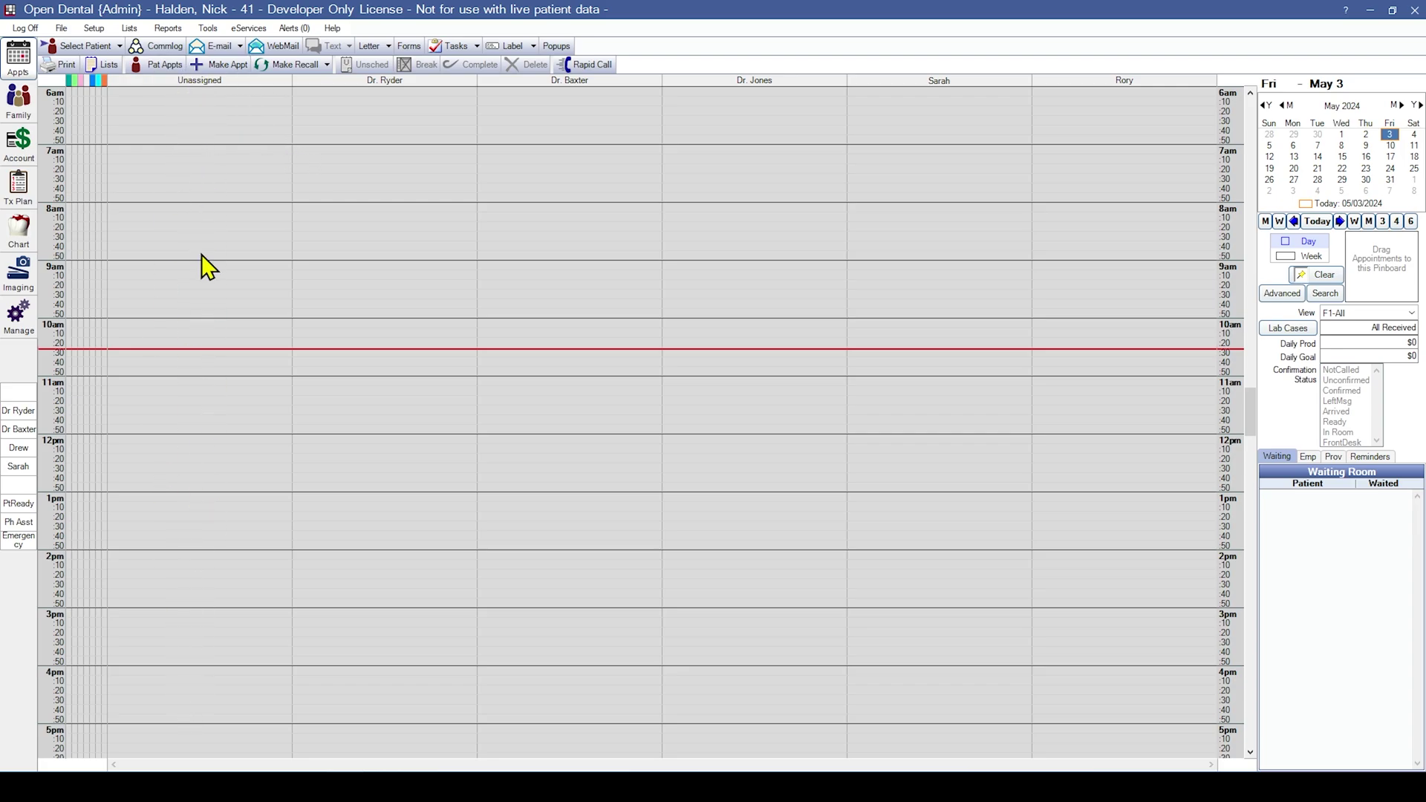
Run the favorite user query "Conv - Future Apts By Operatory" to check for future appointments in the Unassigned and Extra operatories
click(176, 31)
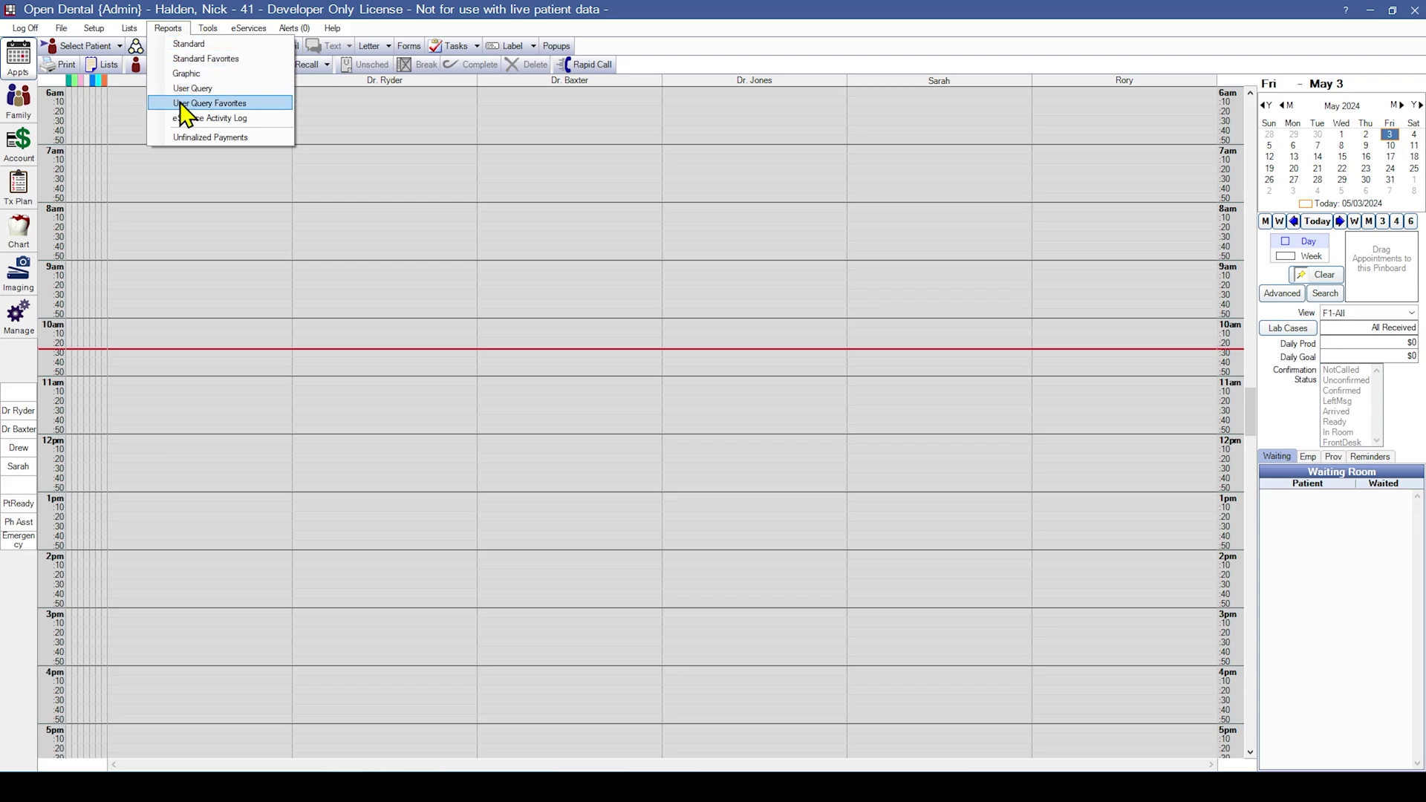
click(208, 104)
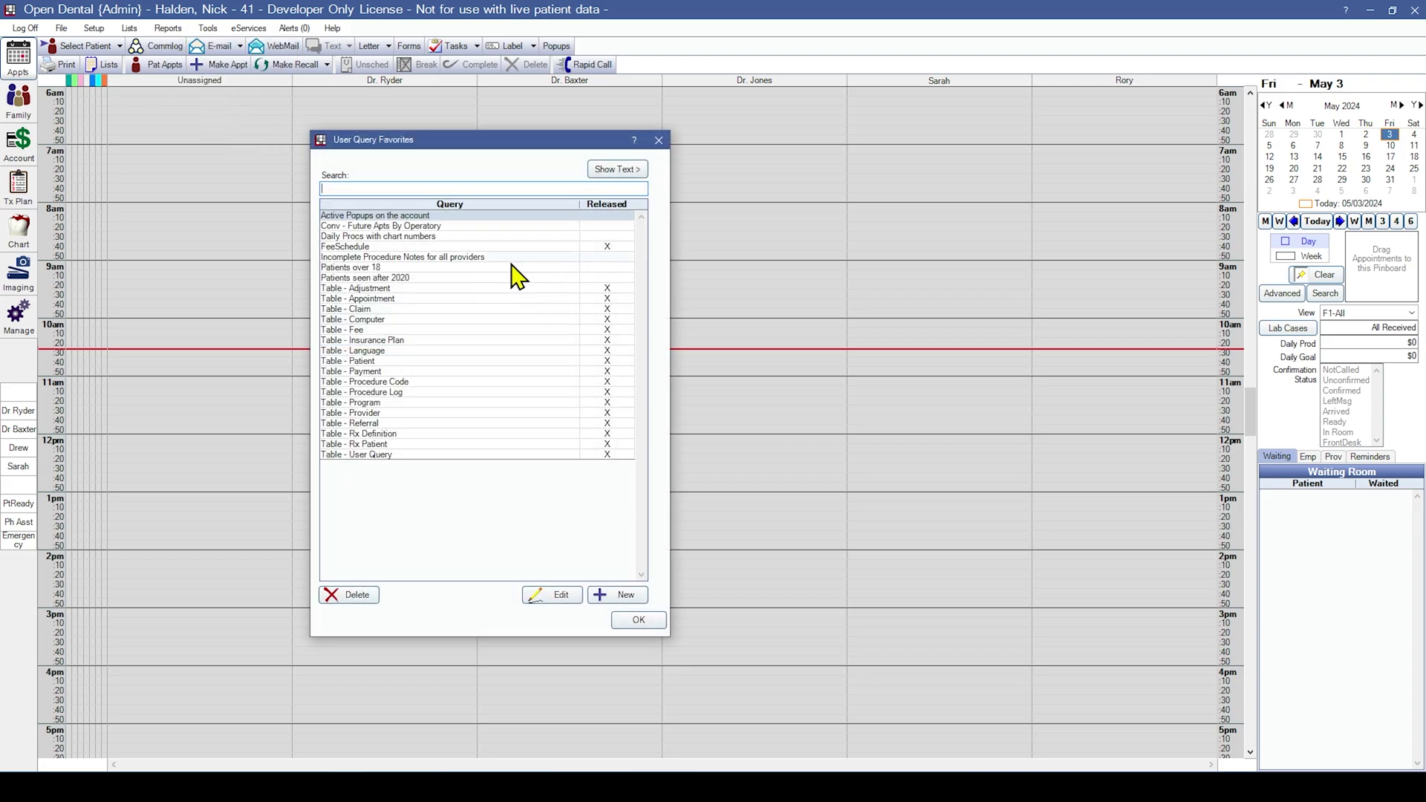
click(384, 227)
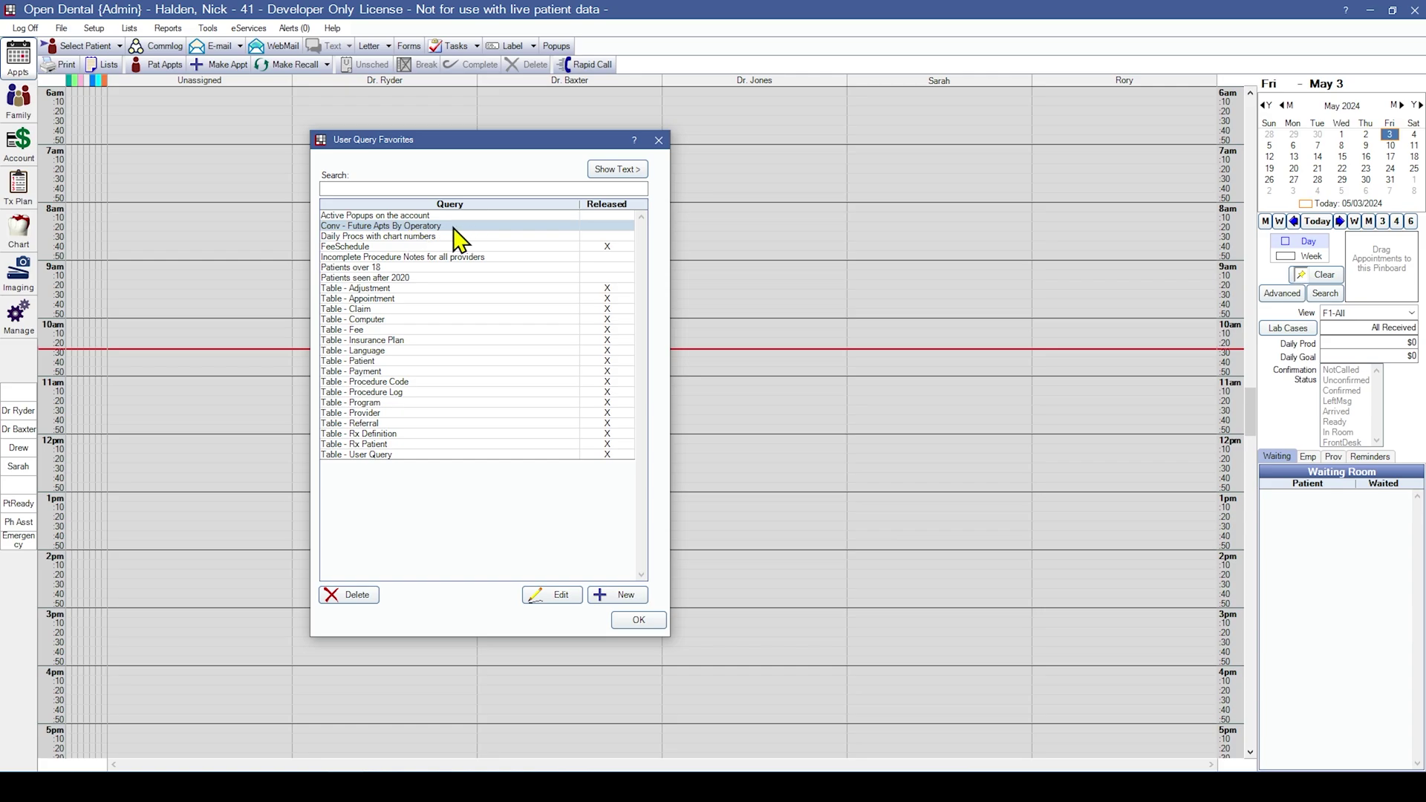
double_click(453, 226)
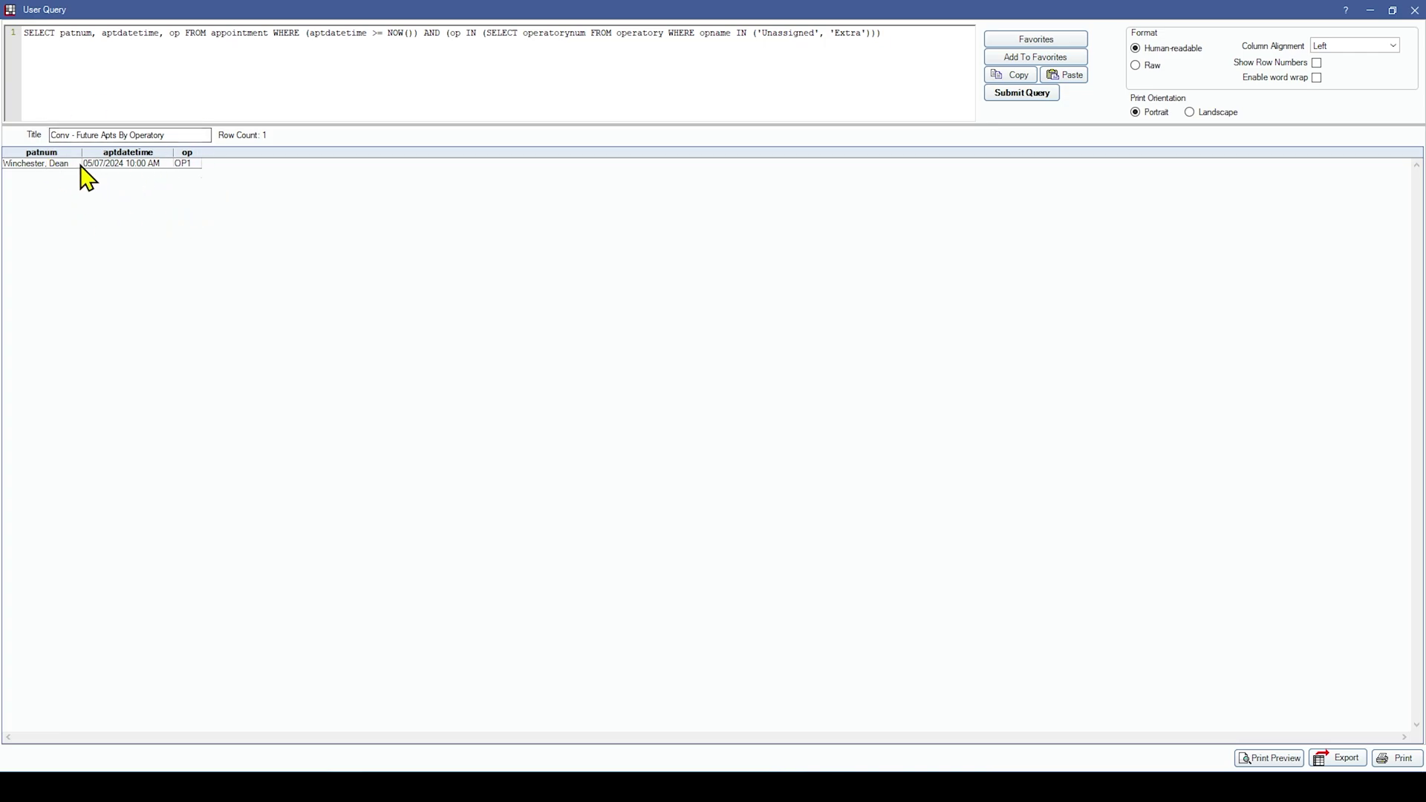
click(61, 164)
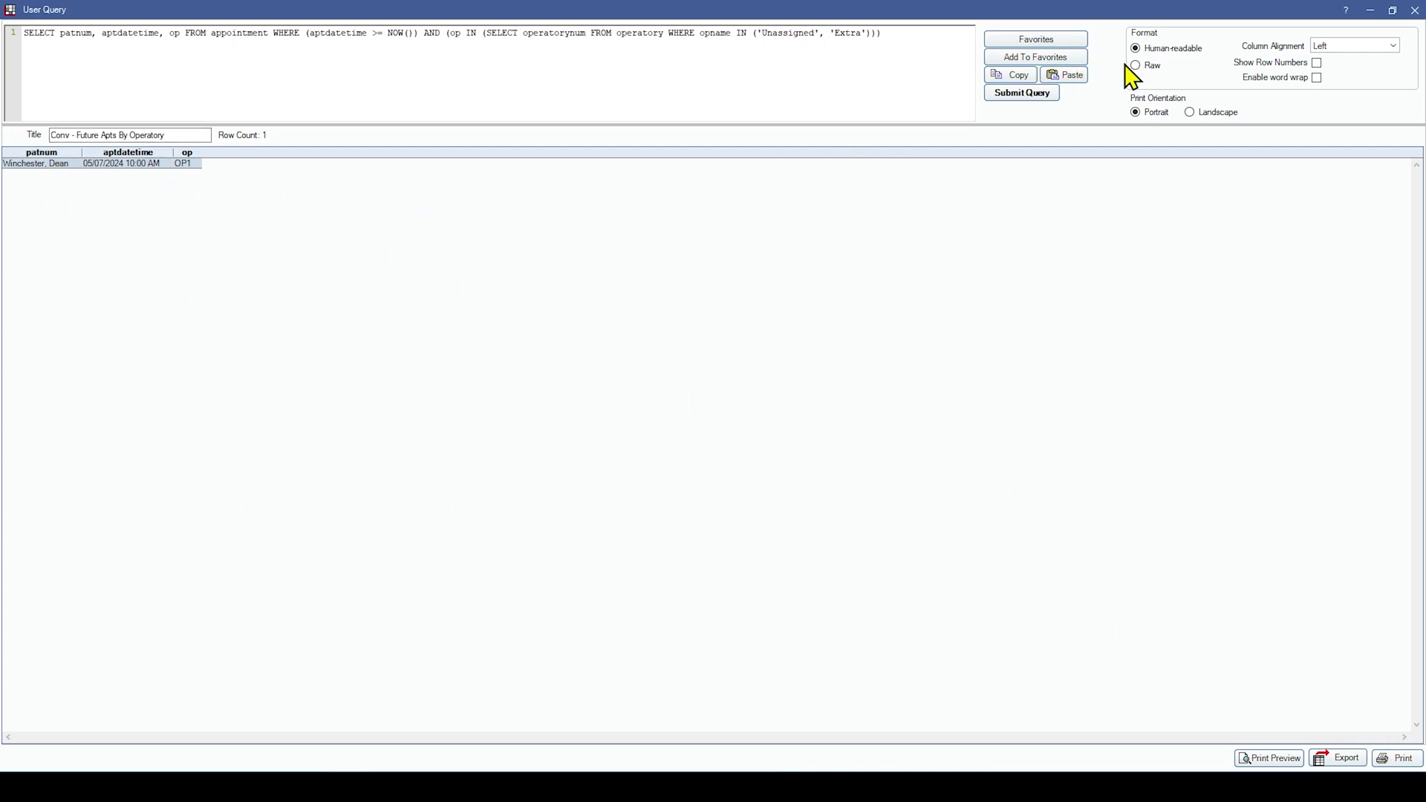
click(1414, 10)
Move the May 7 10am appointment from Unassigned to operatory FR's column, accepting the Prospective patient status
click(1317, 146)
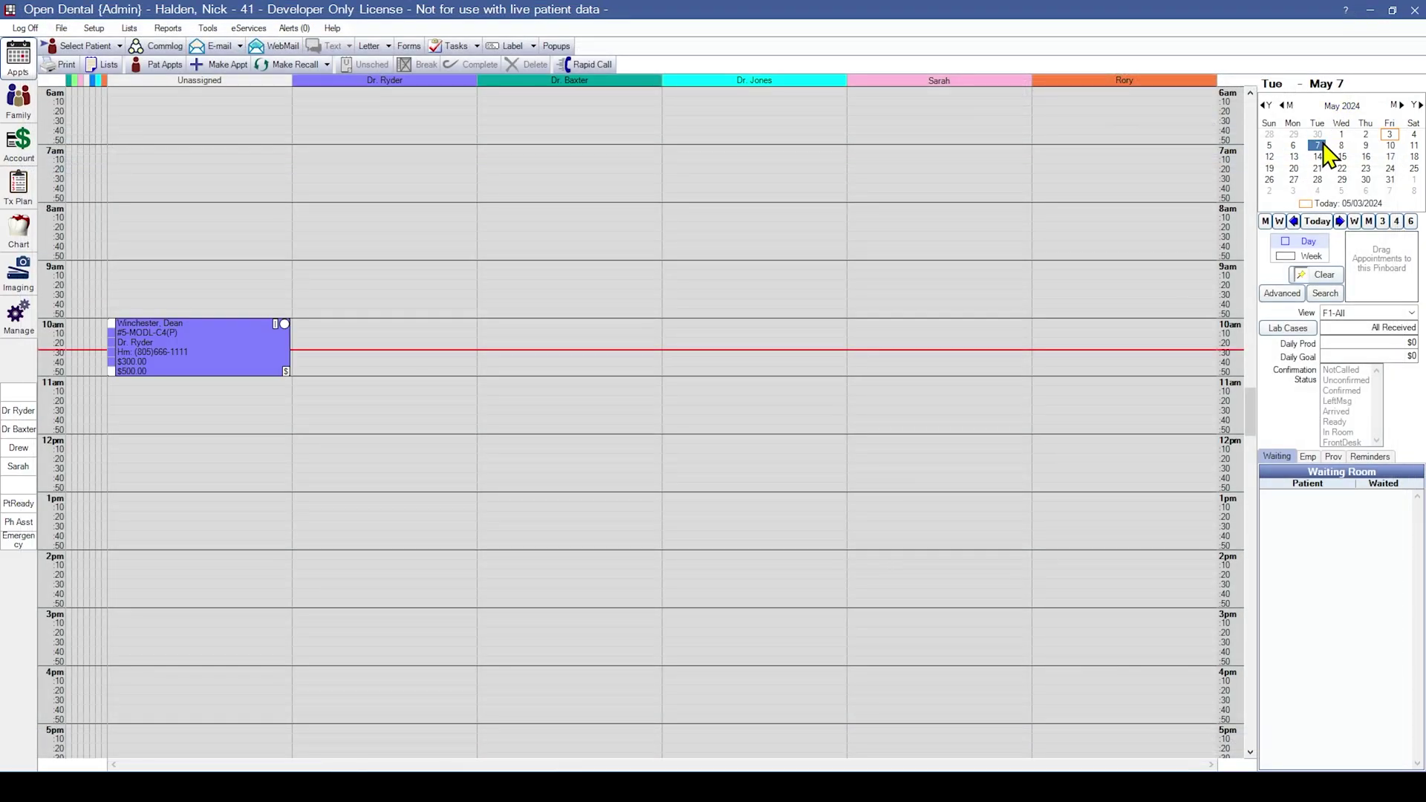
drag(193, 359, 363, 349)
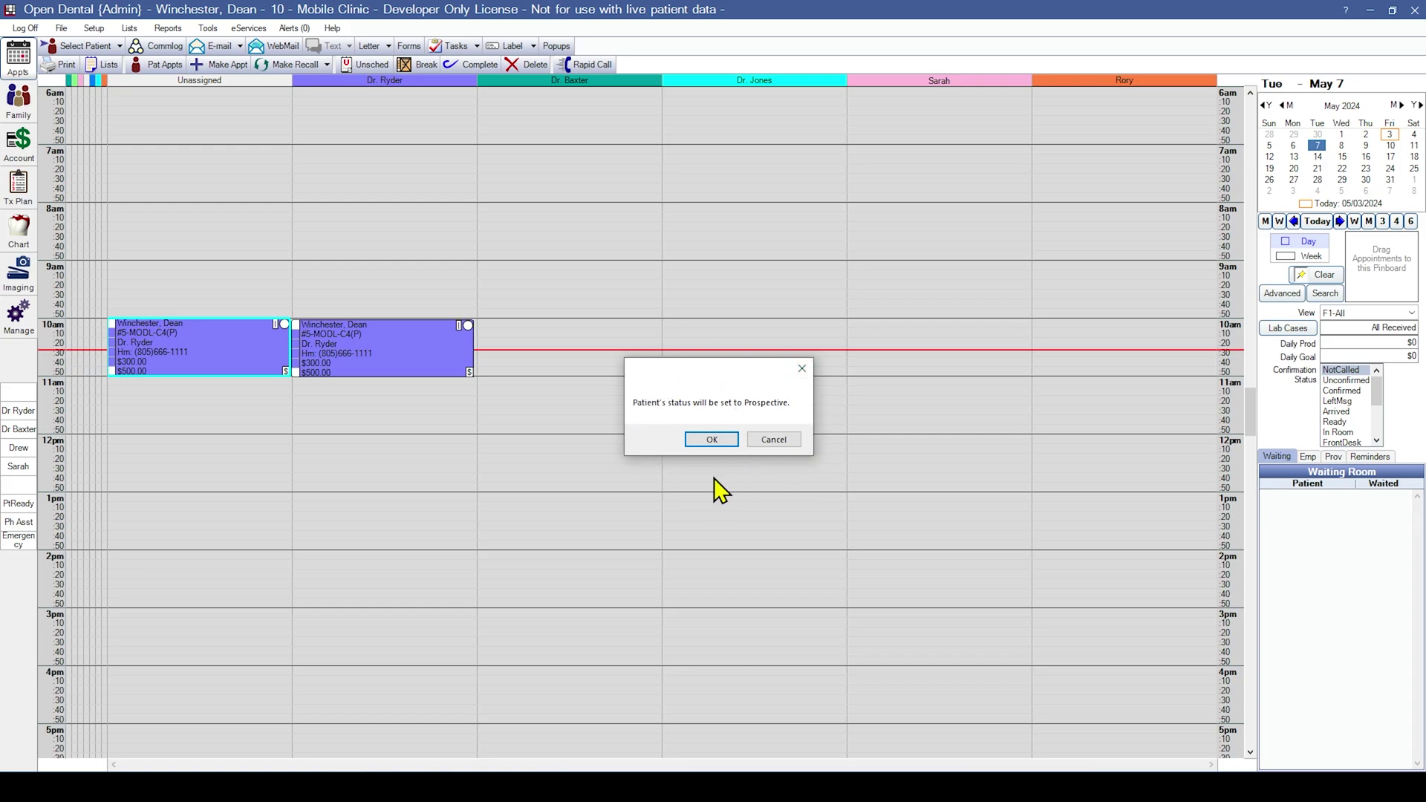
click(703, 439)
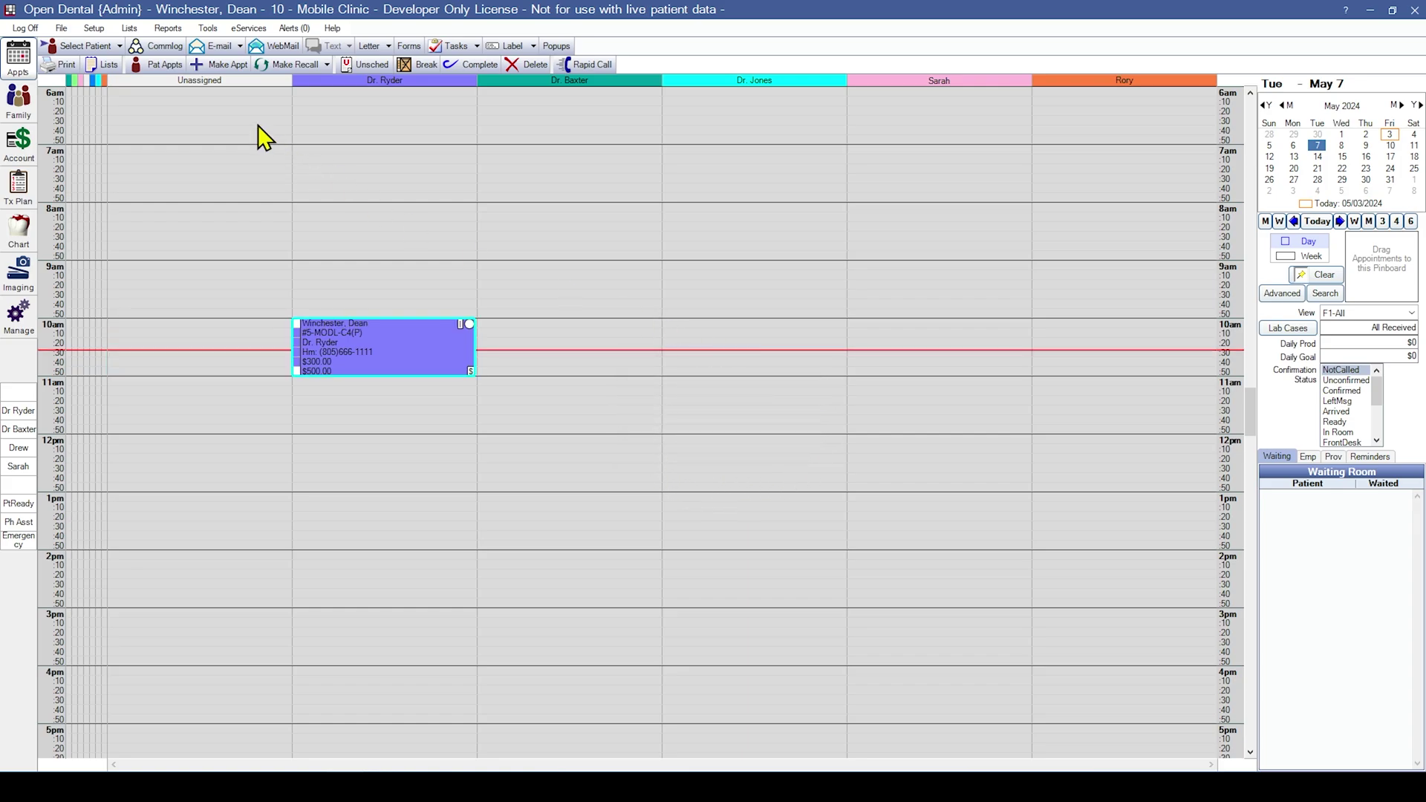
Mark the Unassigned operatory (OP1) as hidden in the operatory setup and save it
click(94, 28)
mouse_move(116, 62)
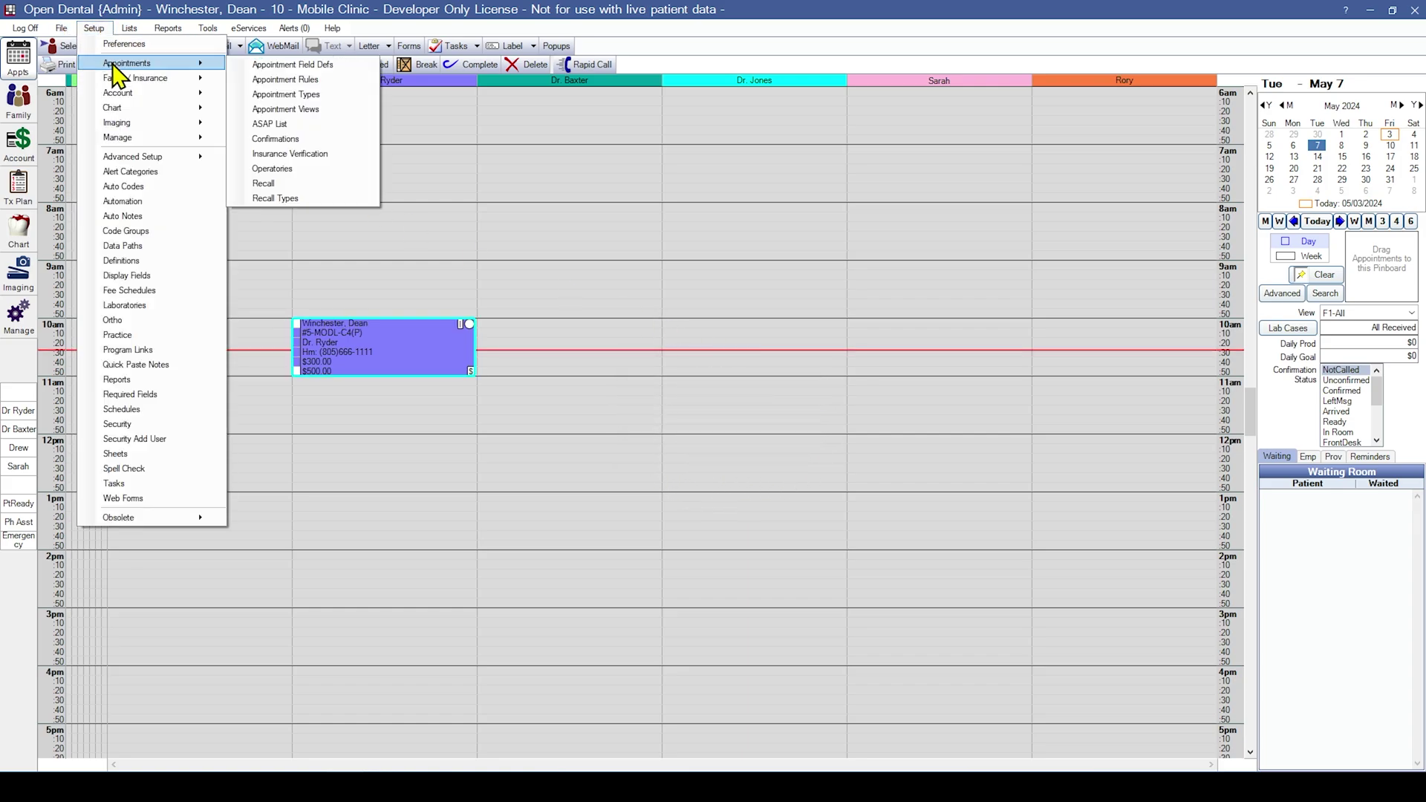
click(296, 168)
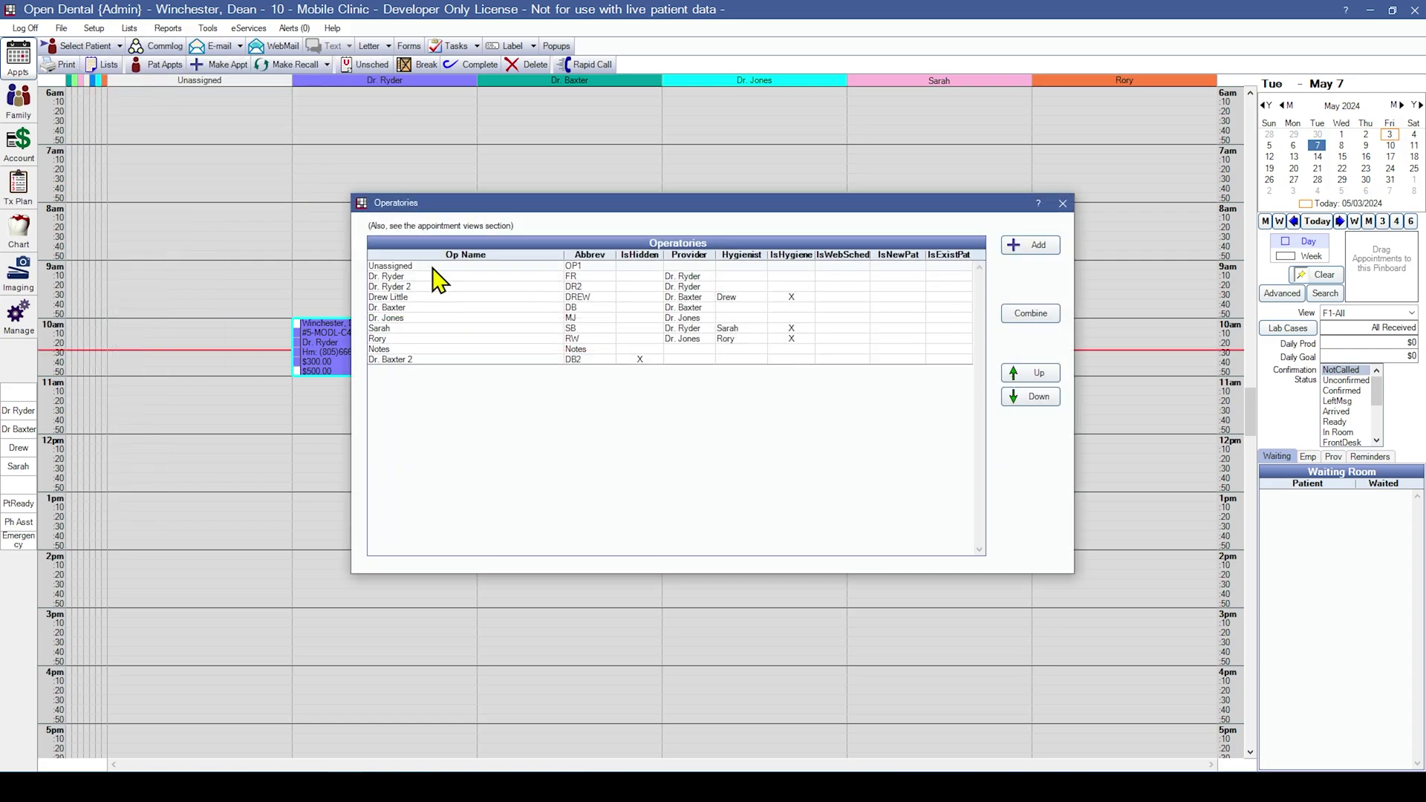
double_click(434, 266)
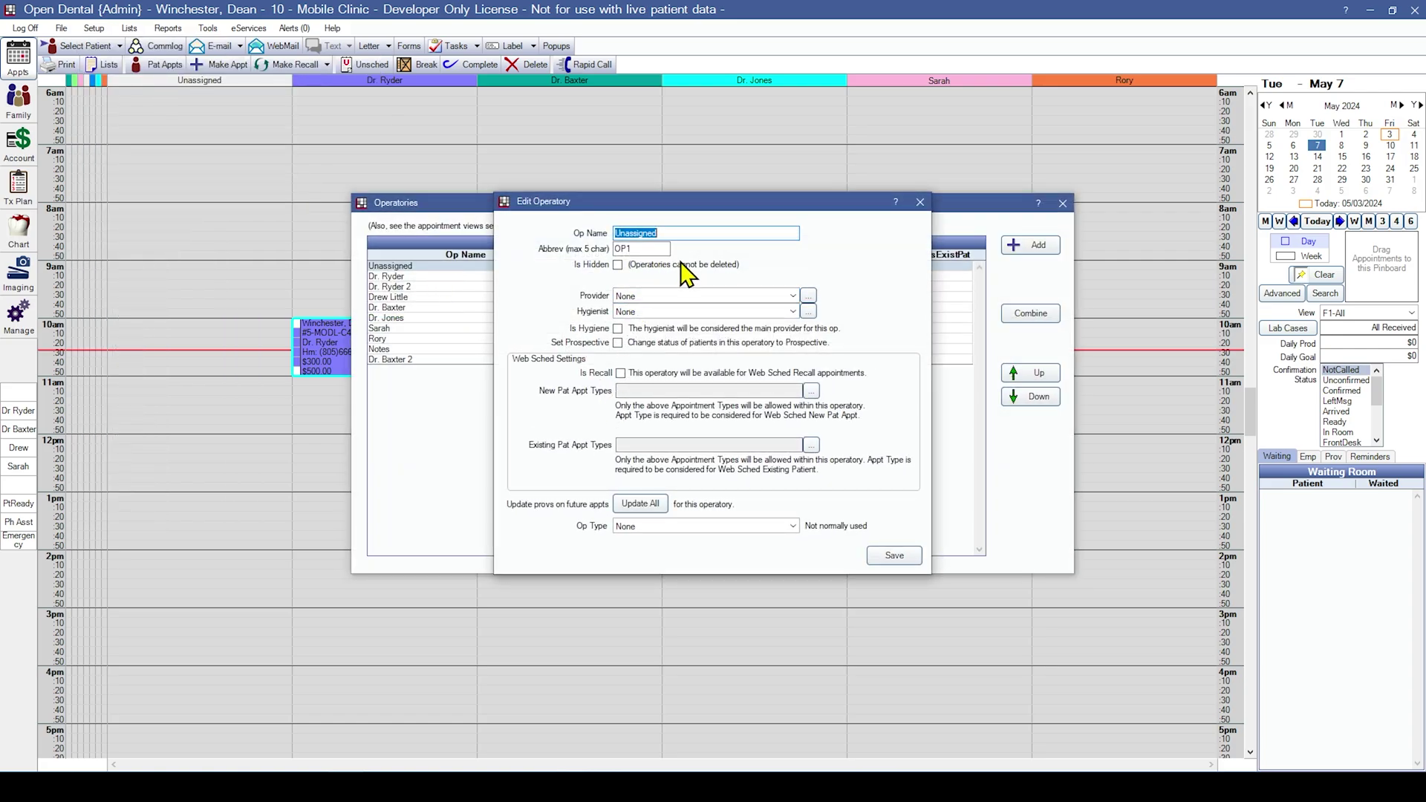
click(618, 265)
click(894, 557)
Move the hidden Unassigned operatory down to just above DB2 and close the operatory list
click(1023, 398)
click(1023, 397)
click(1024, 397)
click(1023, 397)
click(1023, 397)
click(1023, 398)
click(1023, 397)
click(1022, 398)
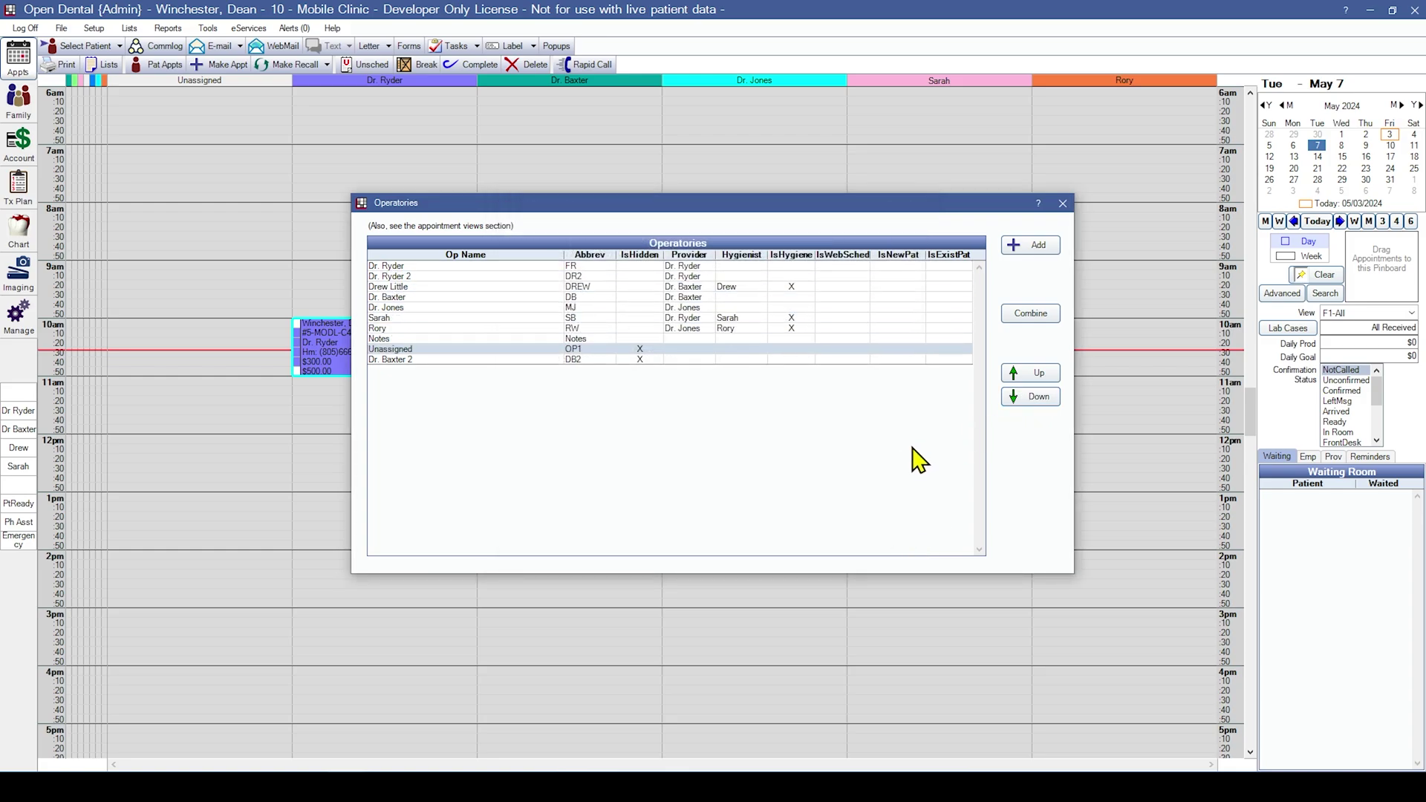
click(1063, 205)
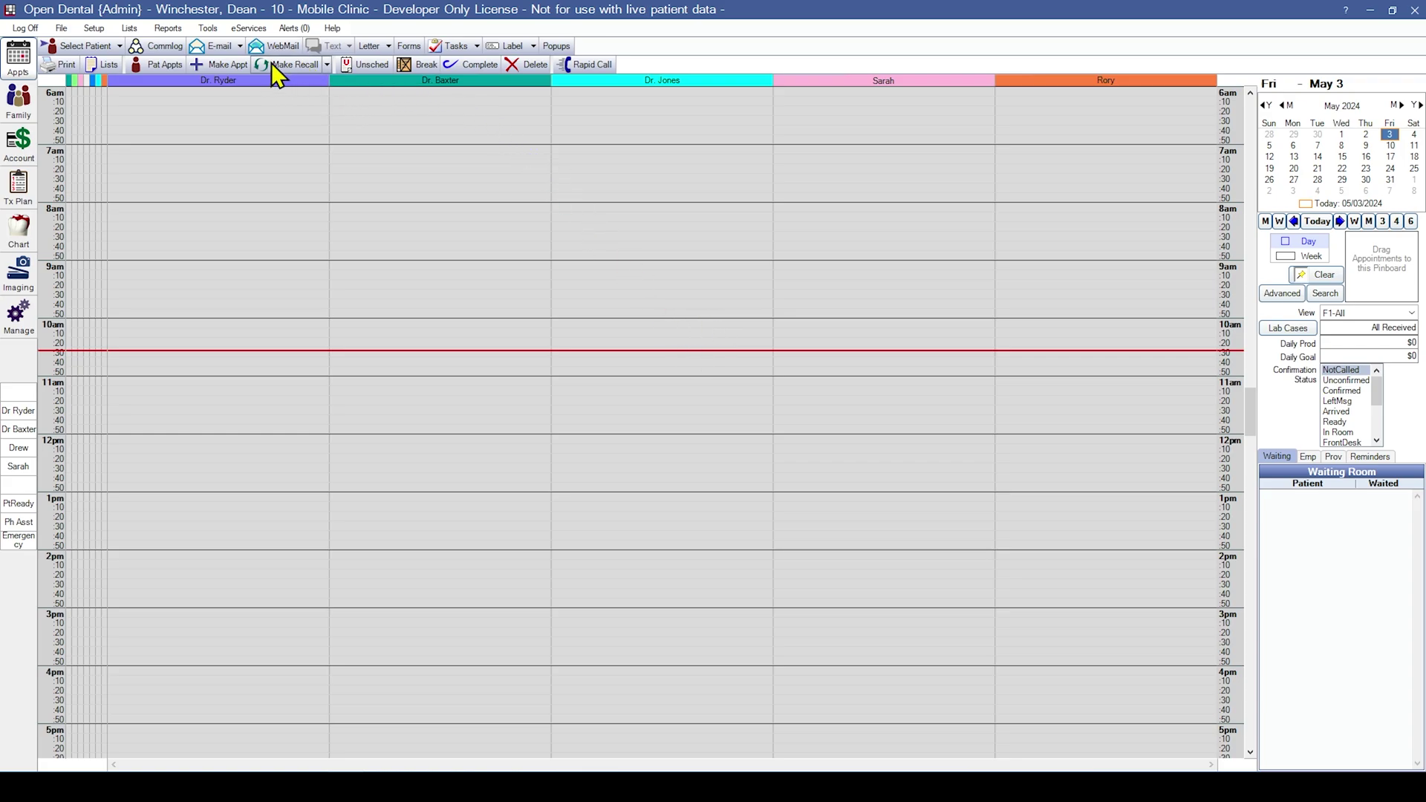
click(328, 67)
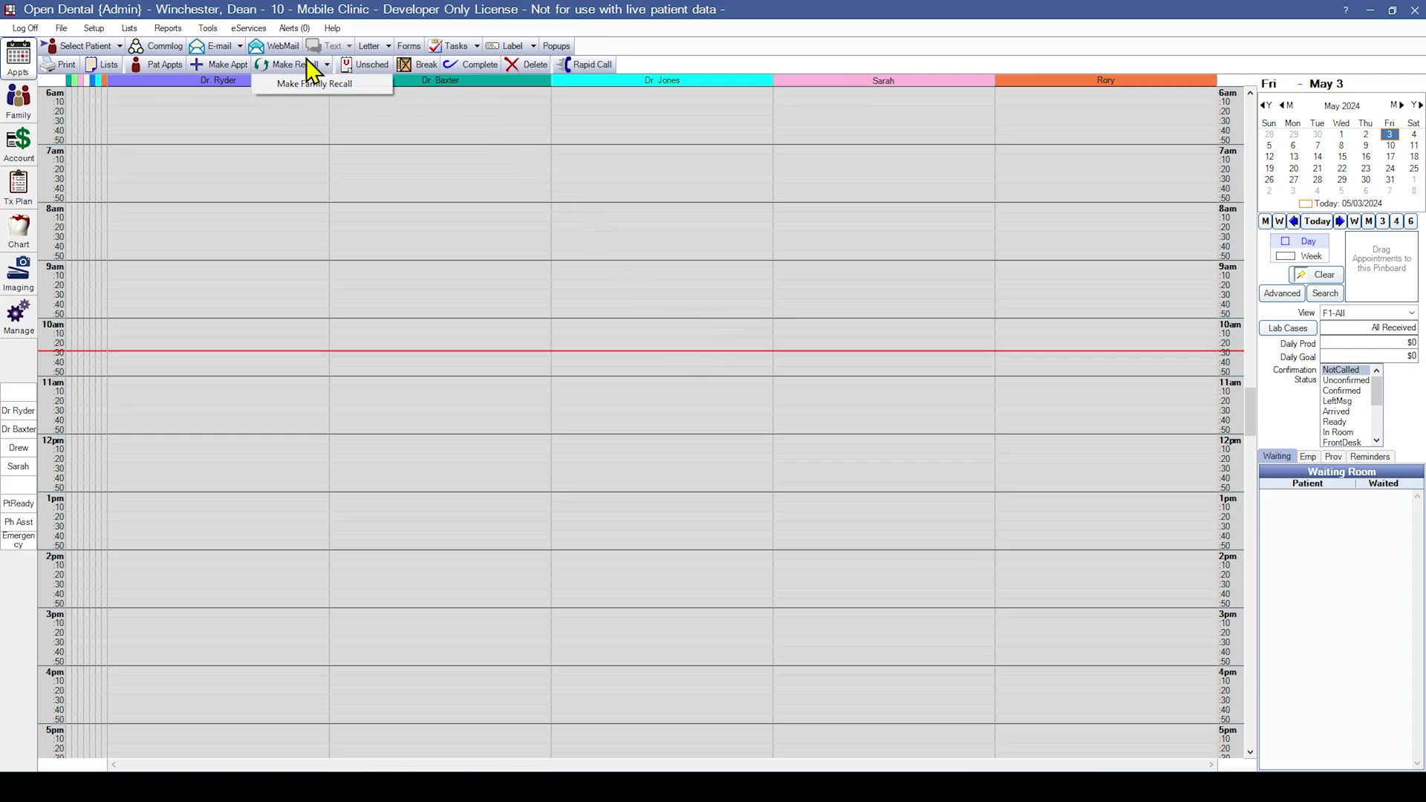
click(318, 144)
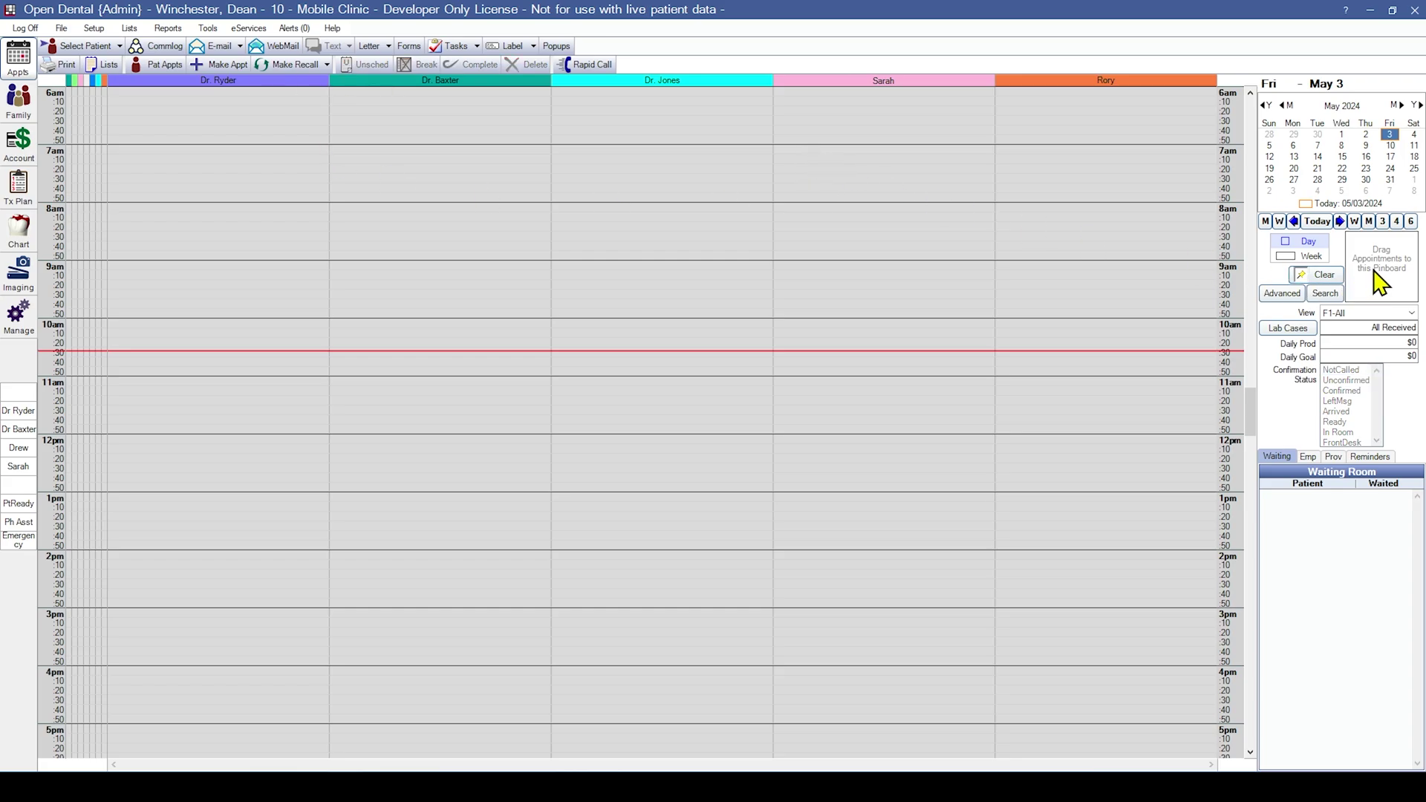
click(1324, 295)
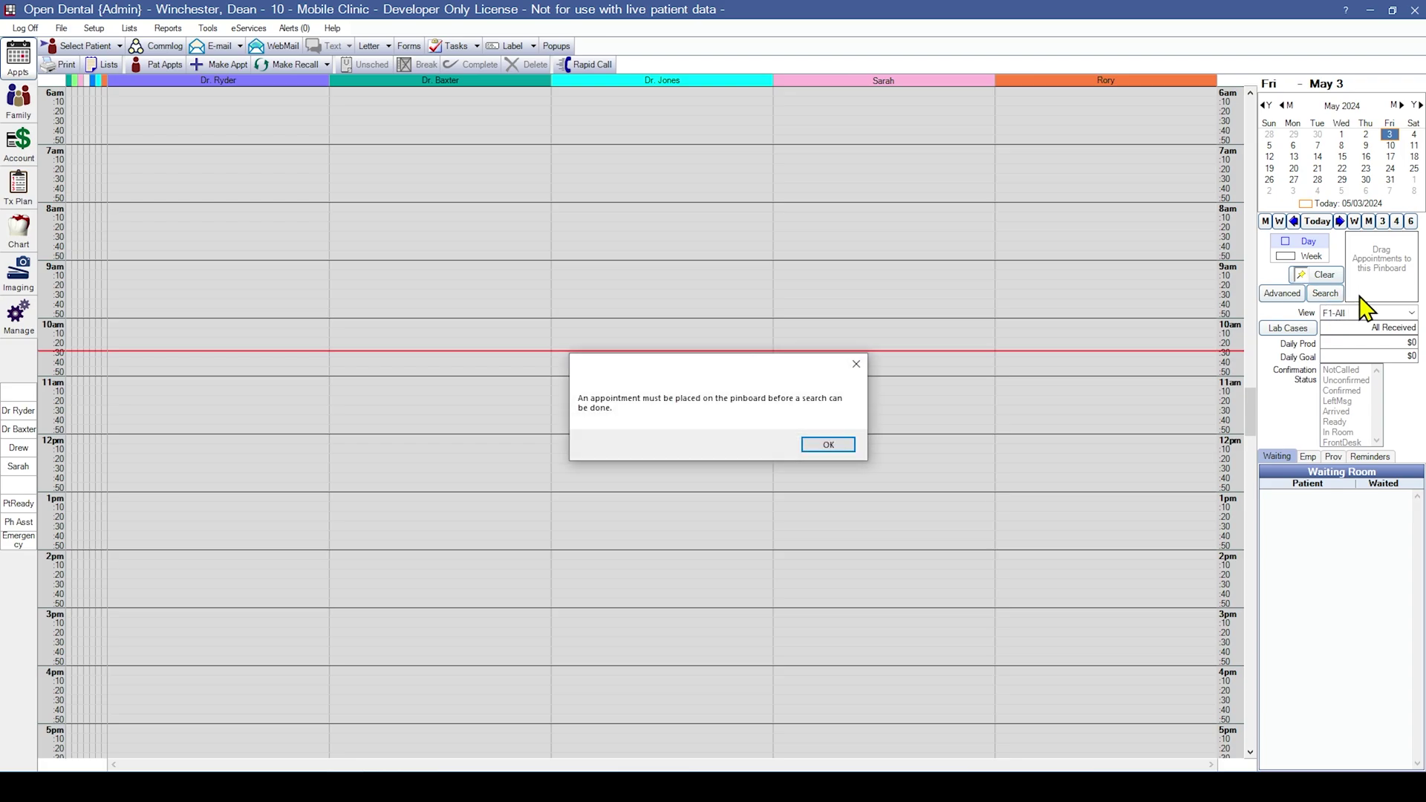
click(810, 447)
Place the May 7 10am appointment on the pinboard and open the search for appointment openings
click(1317, 145)
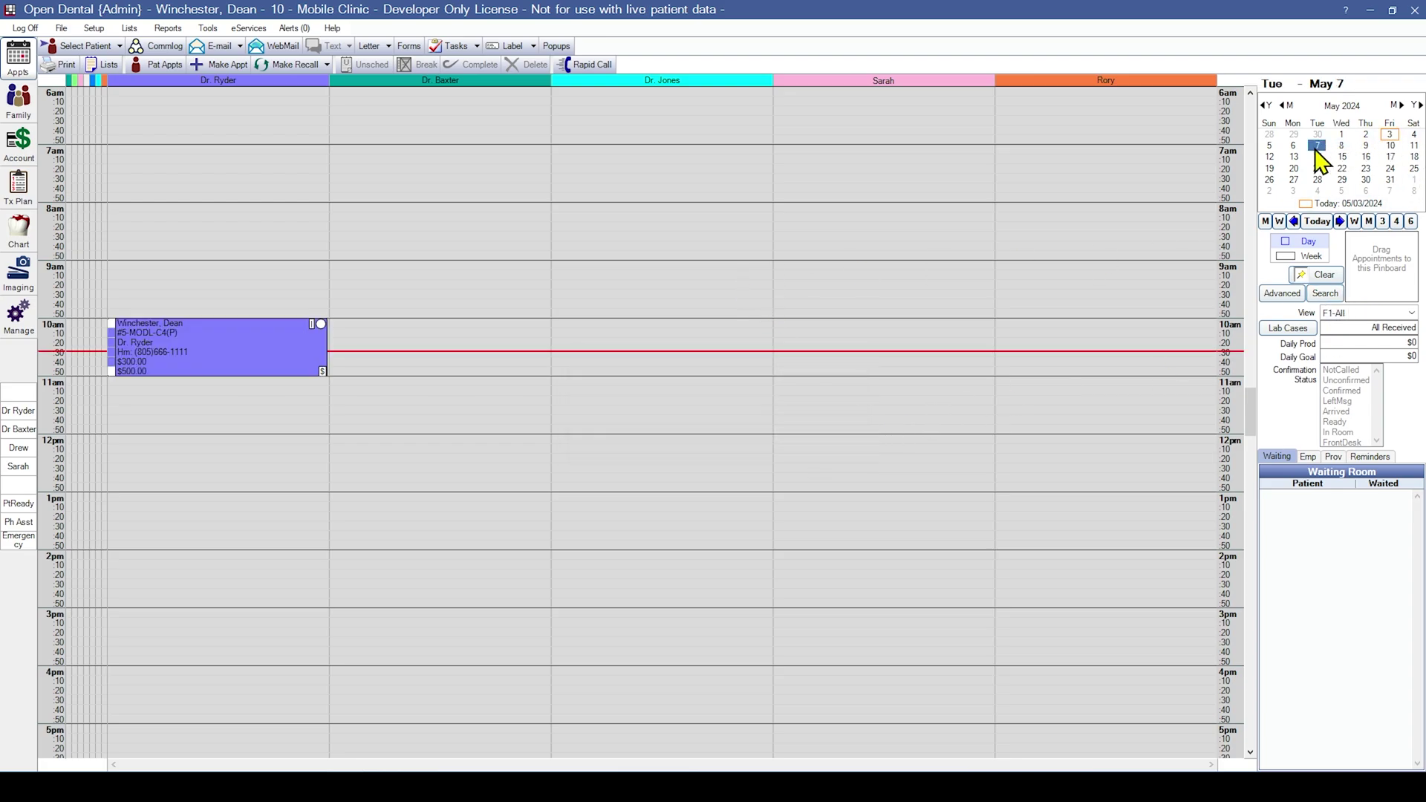
drag(224, 343, 1403, 275)
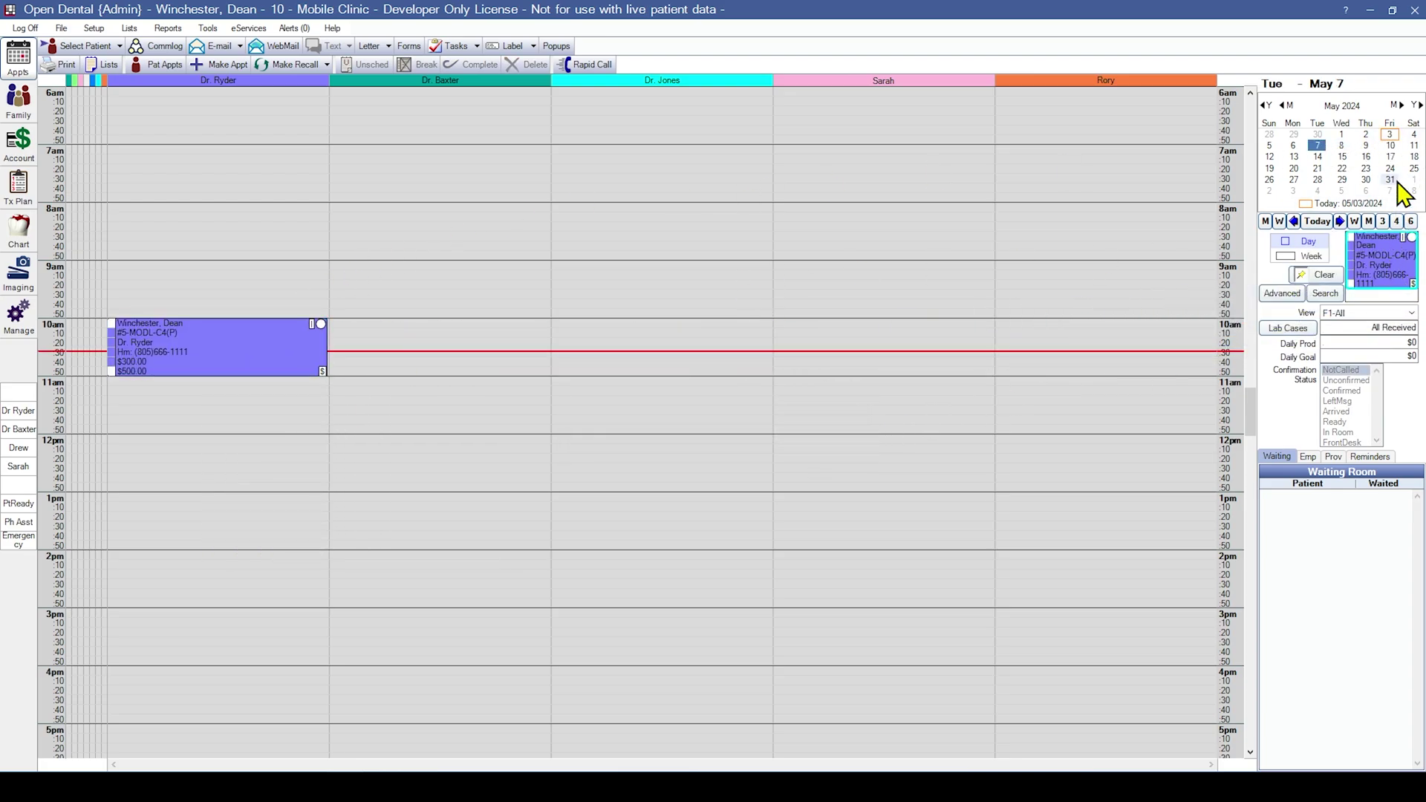
click(1326, 294)
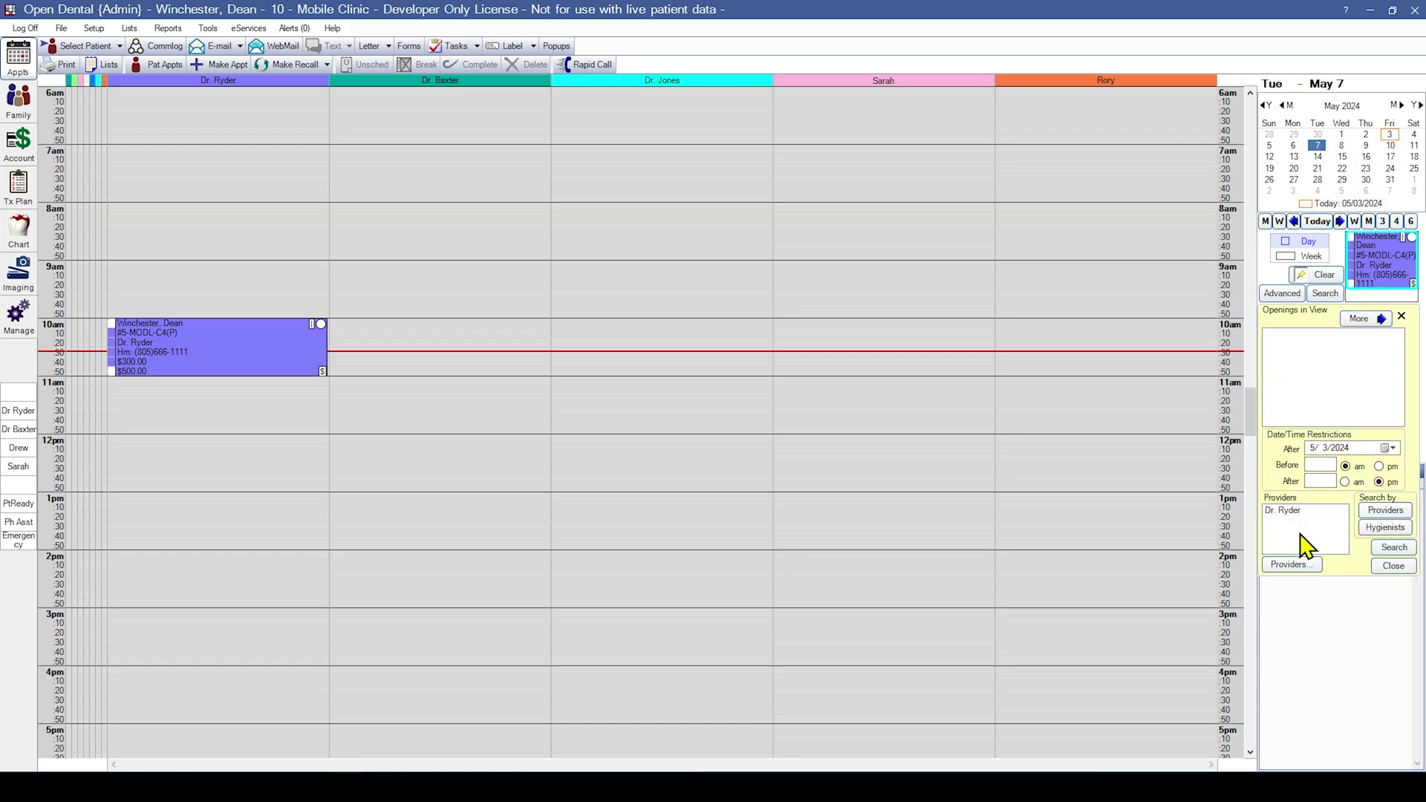
Set the opening search to look by hygienists, close the search, and clear the appointment from the pinboard
click(1387, 528)
click(1322, 480)
click(1393, 566)
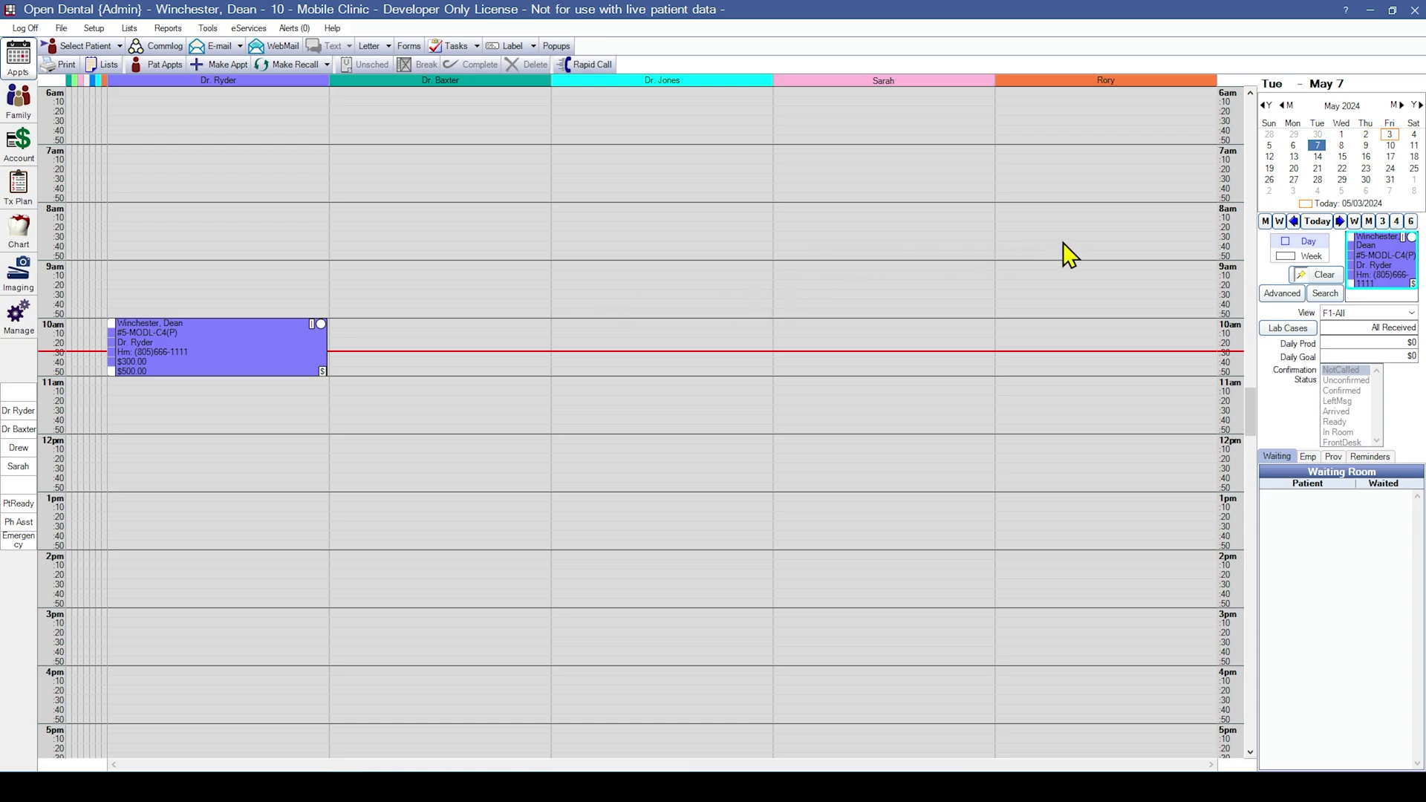
click(1329, 280)
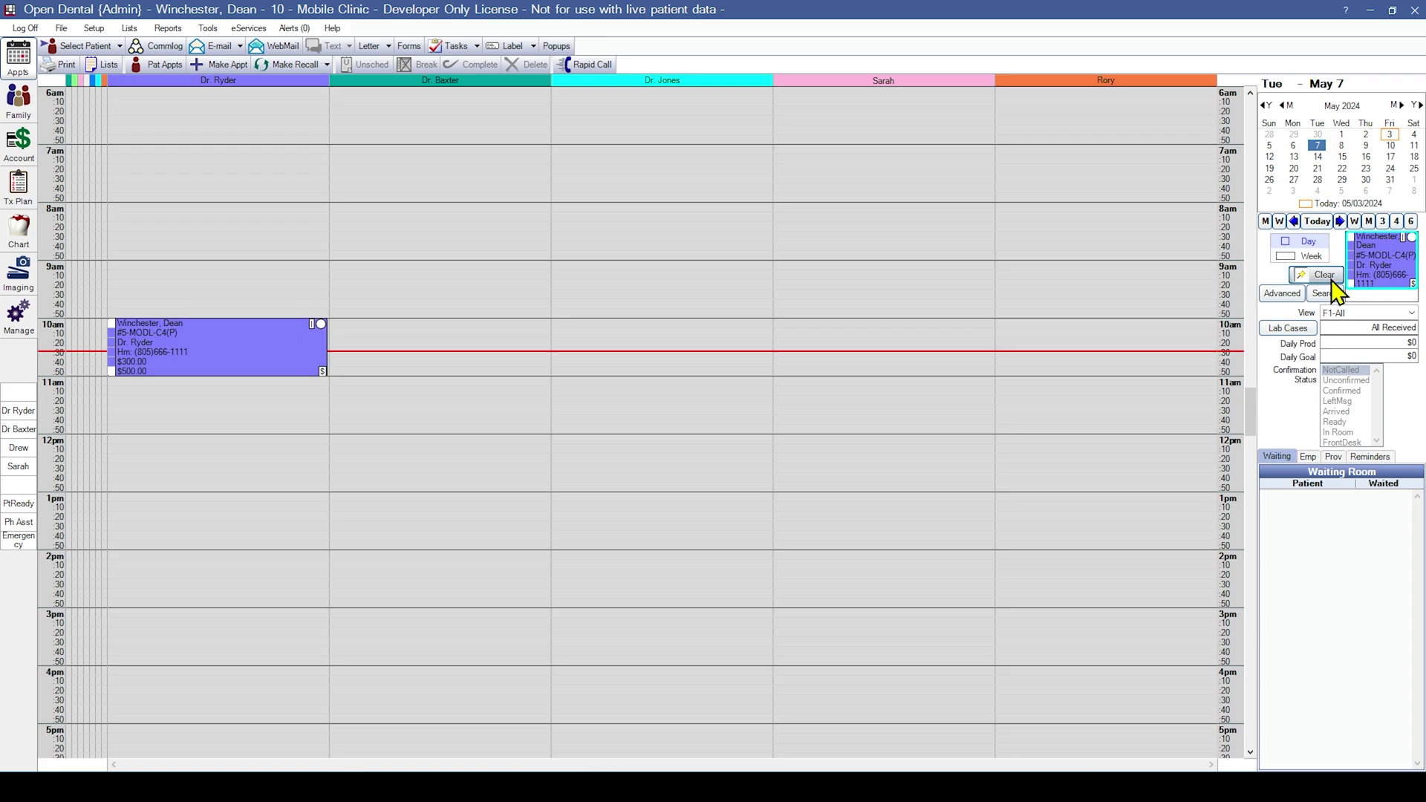
Open the schedule setup and select Friday, May 3, 2024
click(94, 29)
click(147, 409)
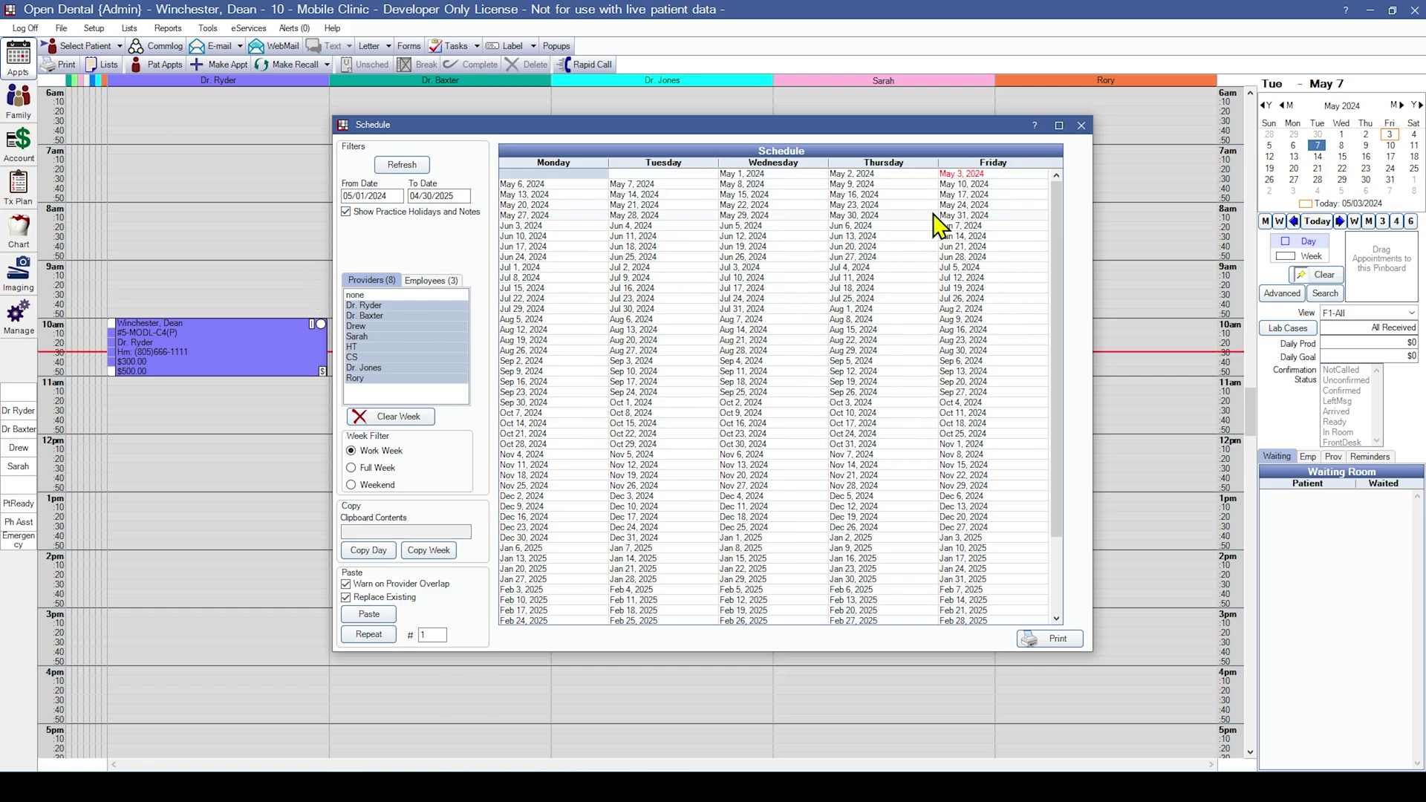
click(971, 175)
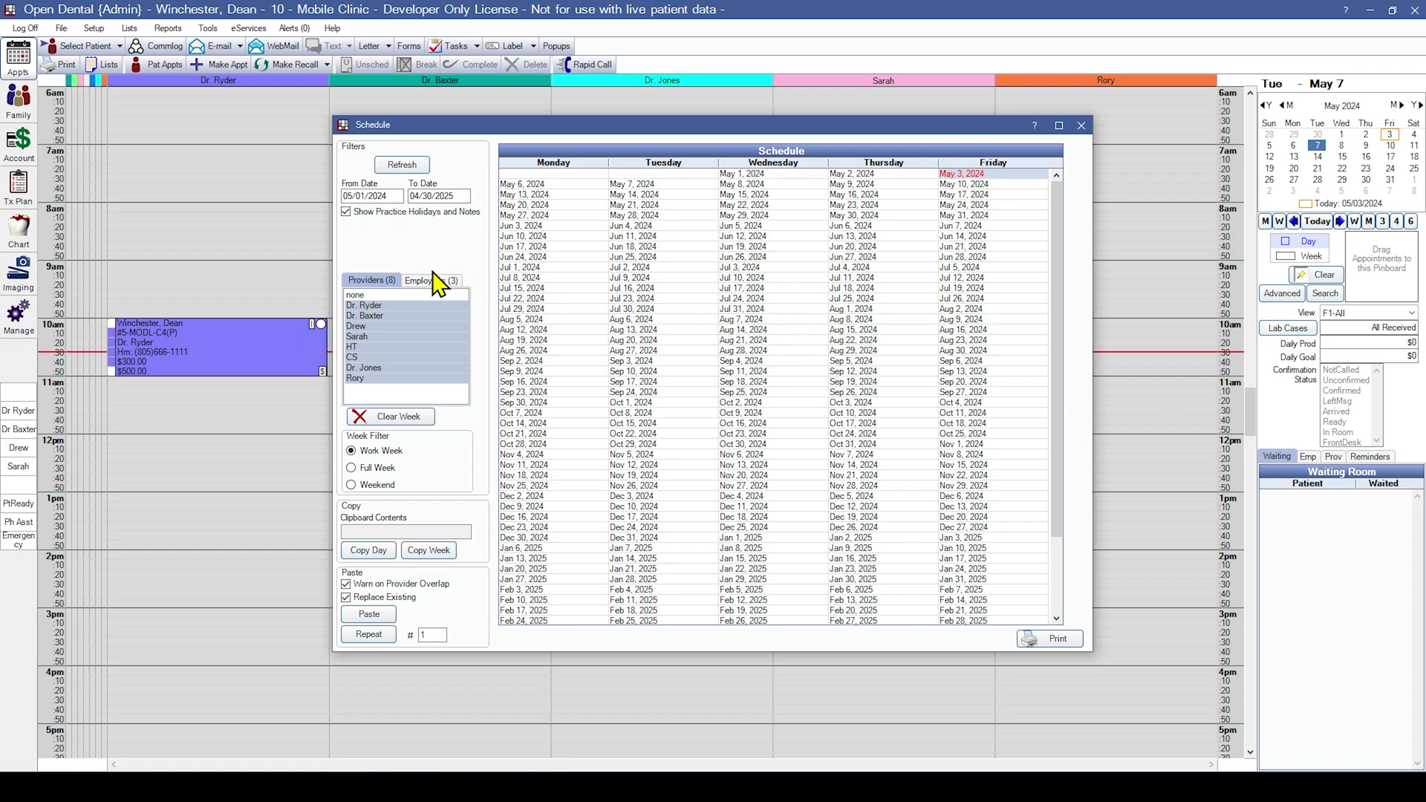
Review the schedule in the Full Week and Weekend filters, return to Work Week, and check the From and To date fields
click(366, 470)
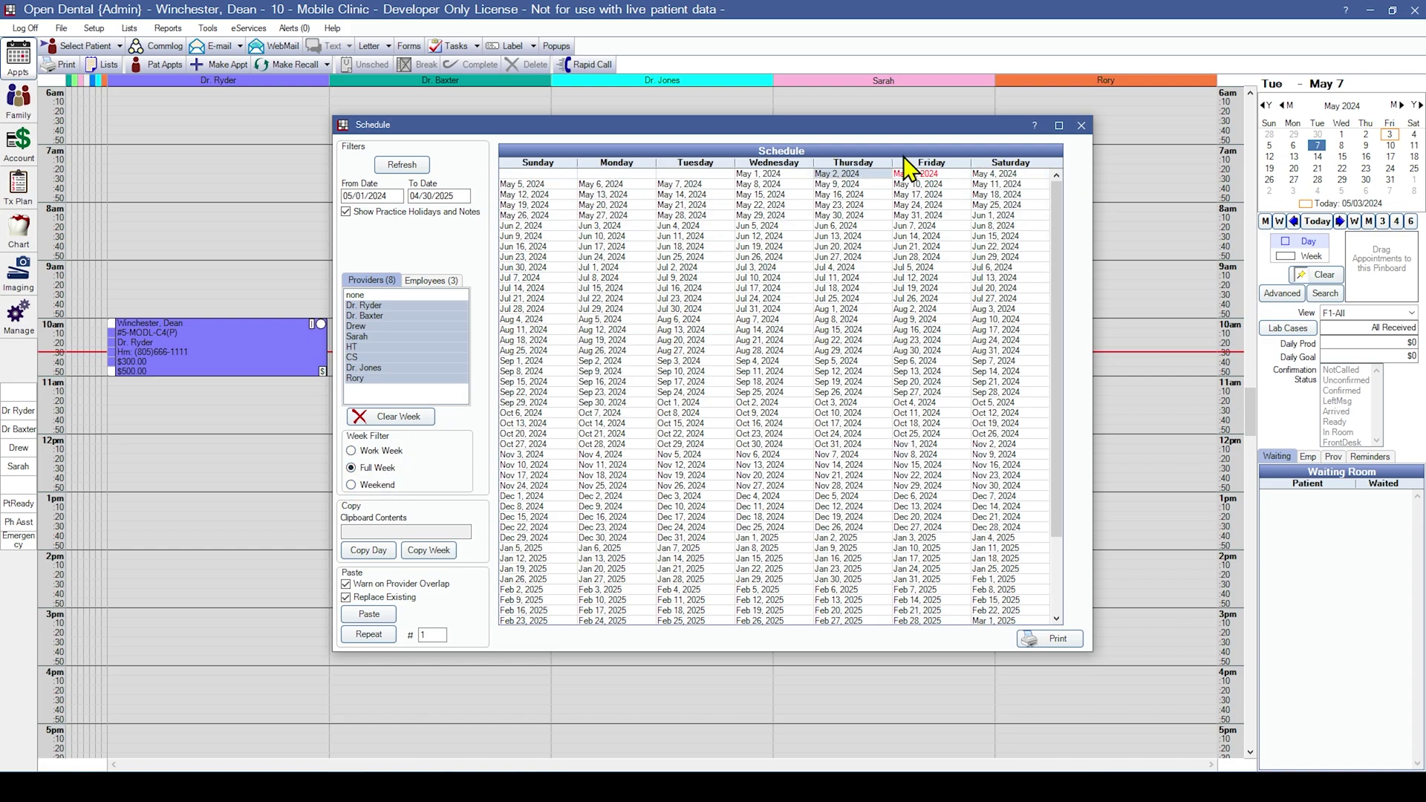
click(376, 487)
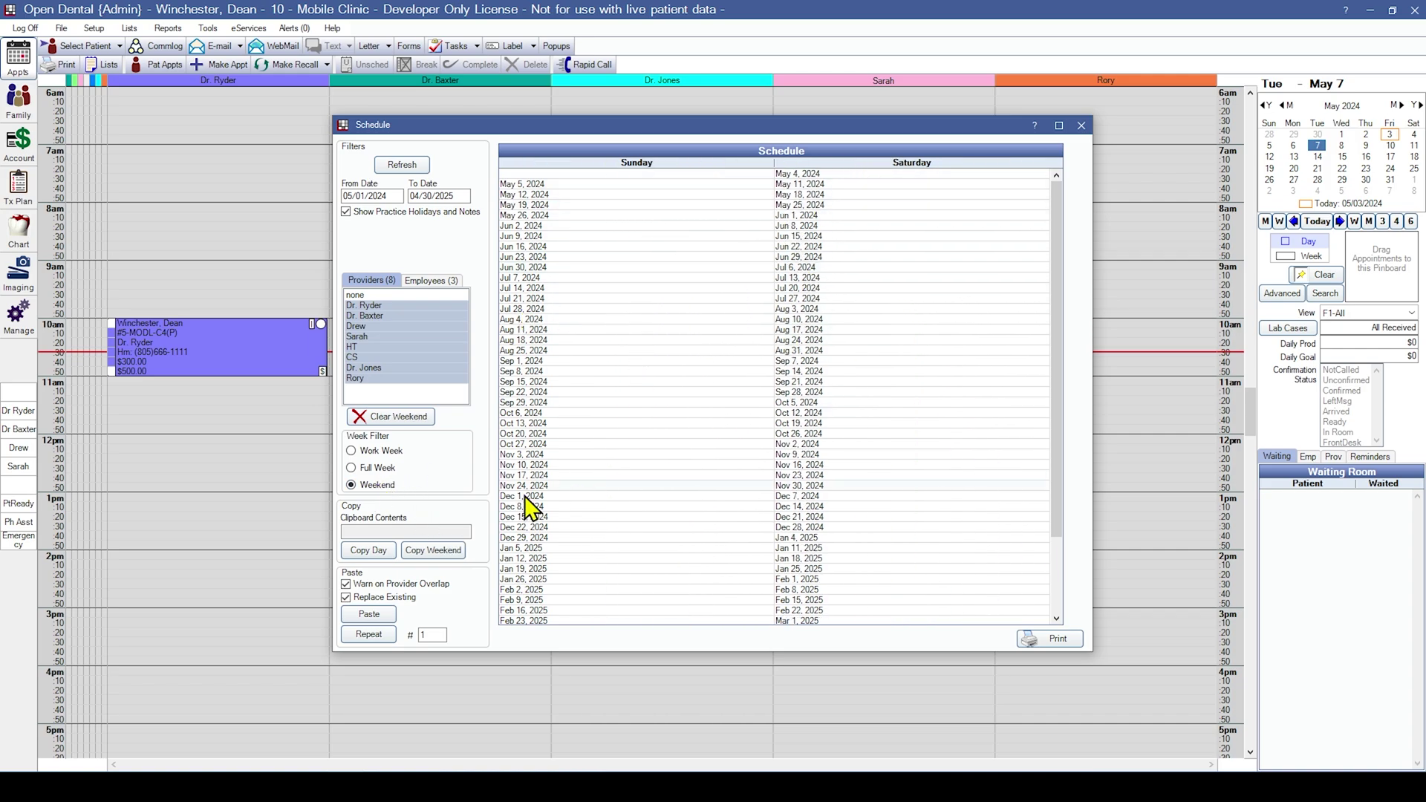
click(370, 452)
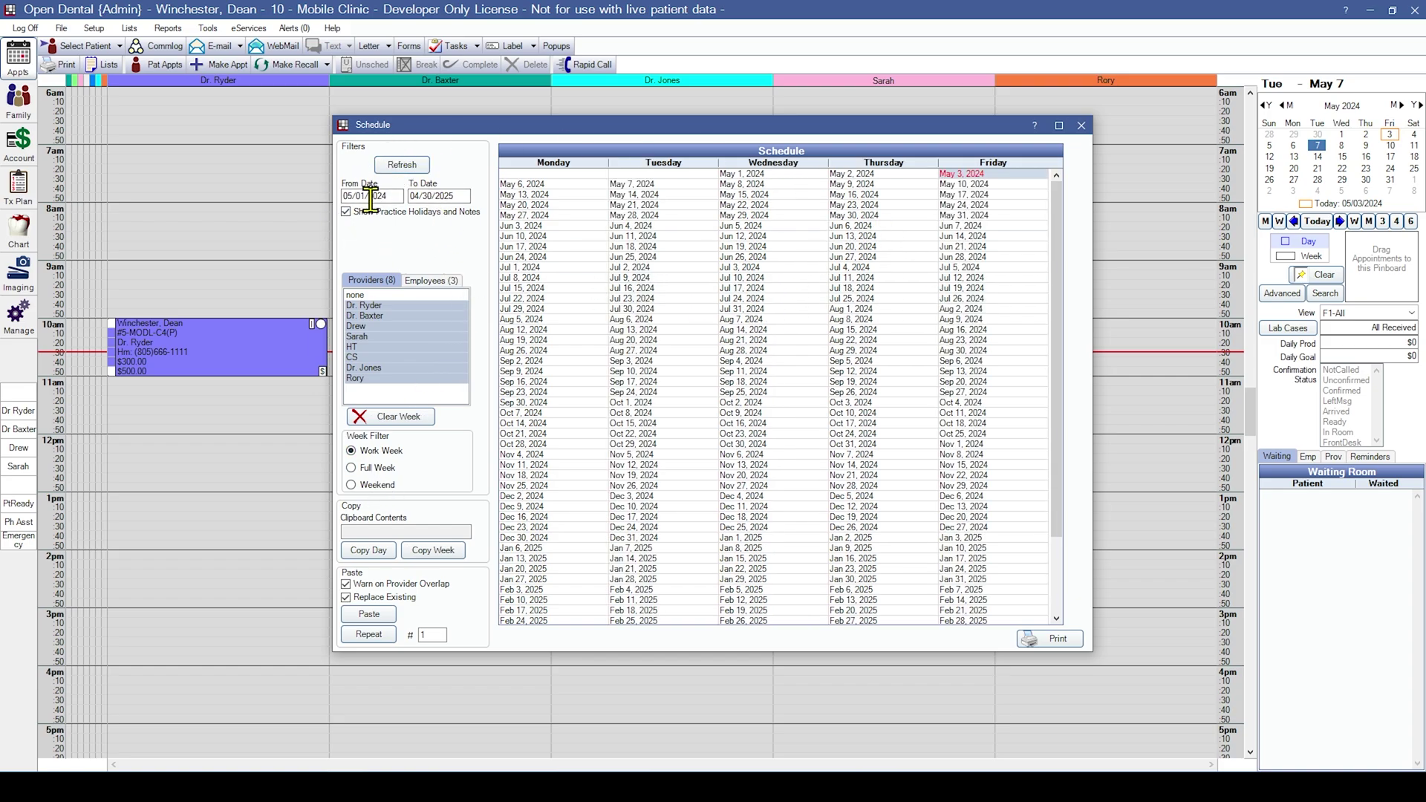
drag(393, 196, 288, 193)
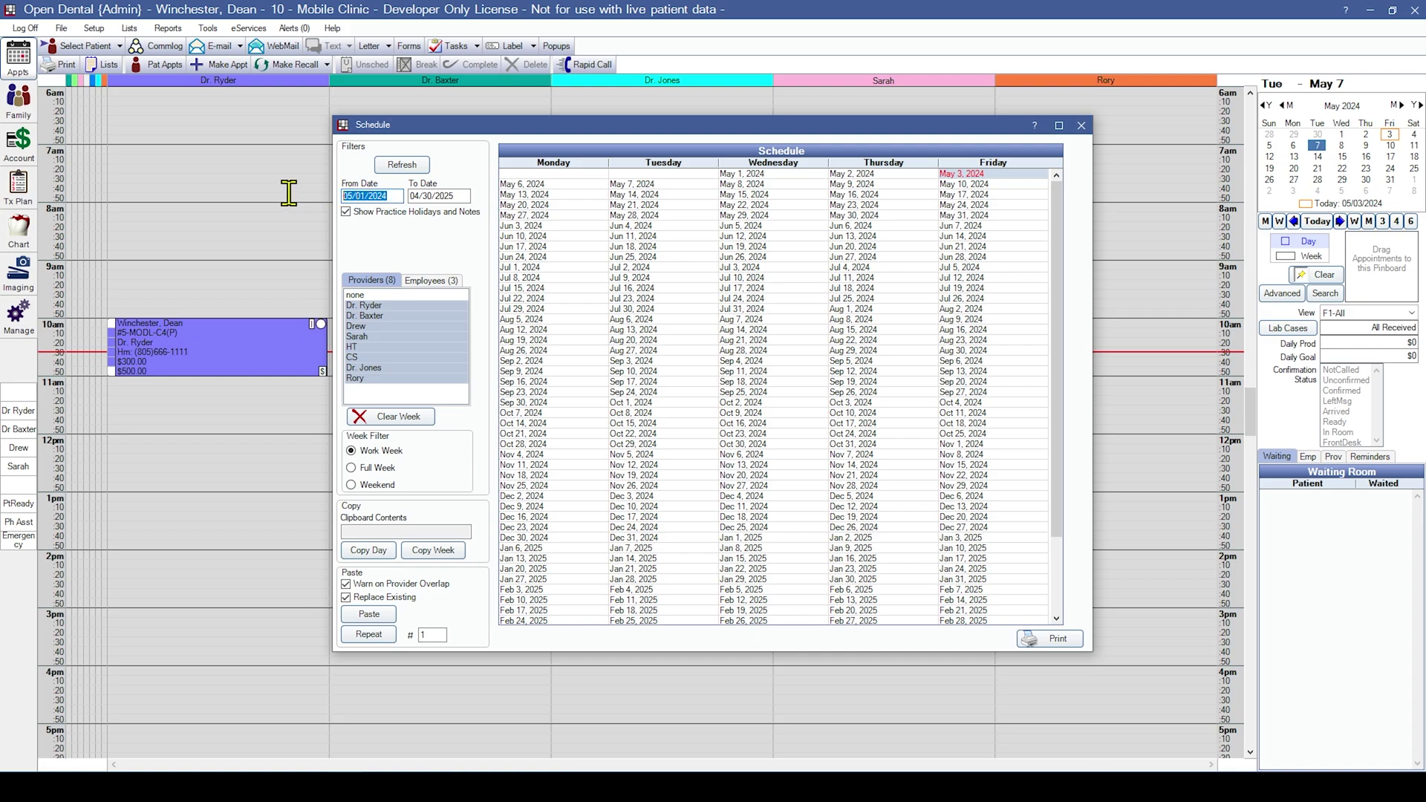
click(444, 196)
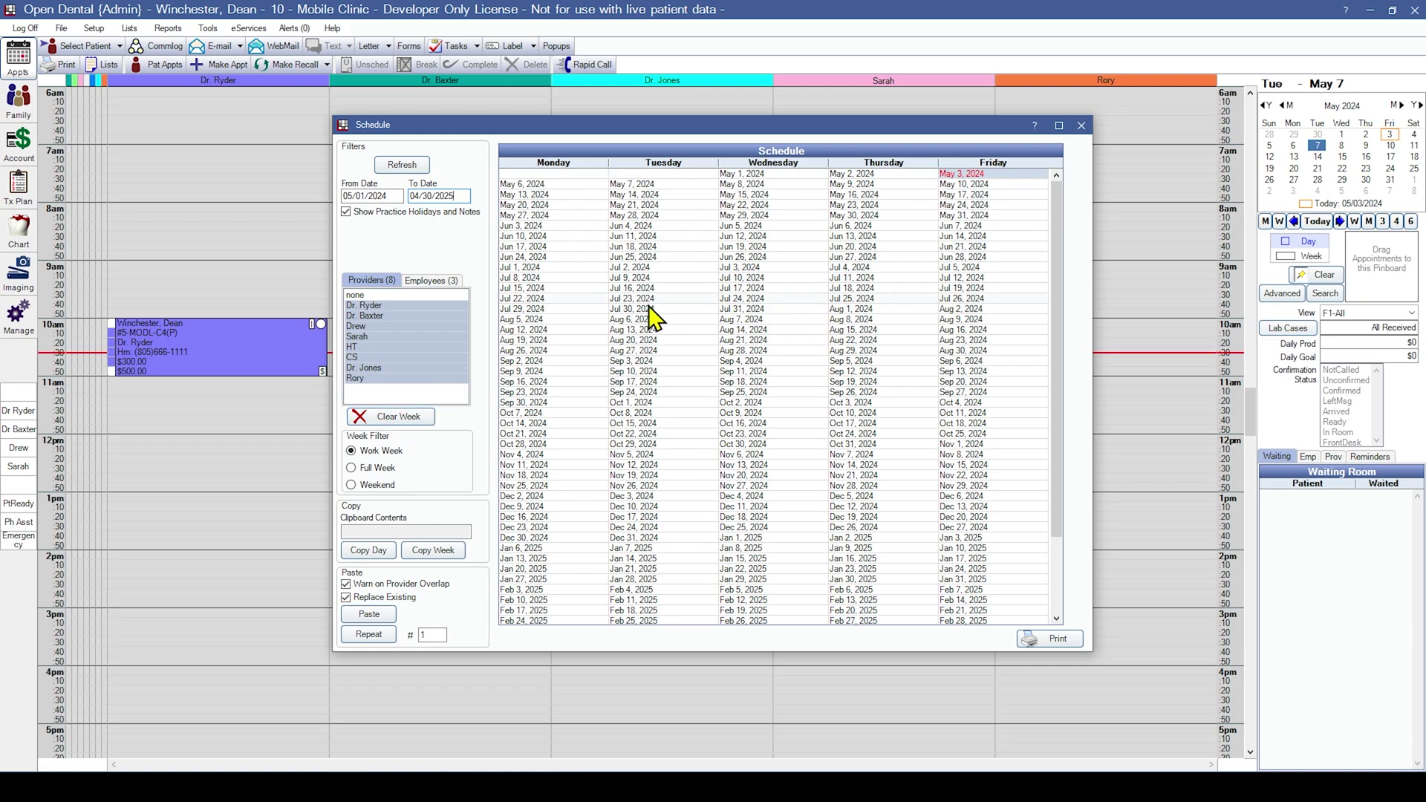
Open May 3, 2024 for editing and add an 8:00 AM to 1:00 PM time block for the first listed provider
double_click(975, 174)
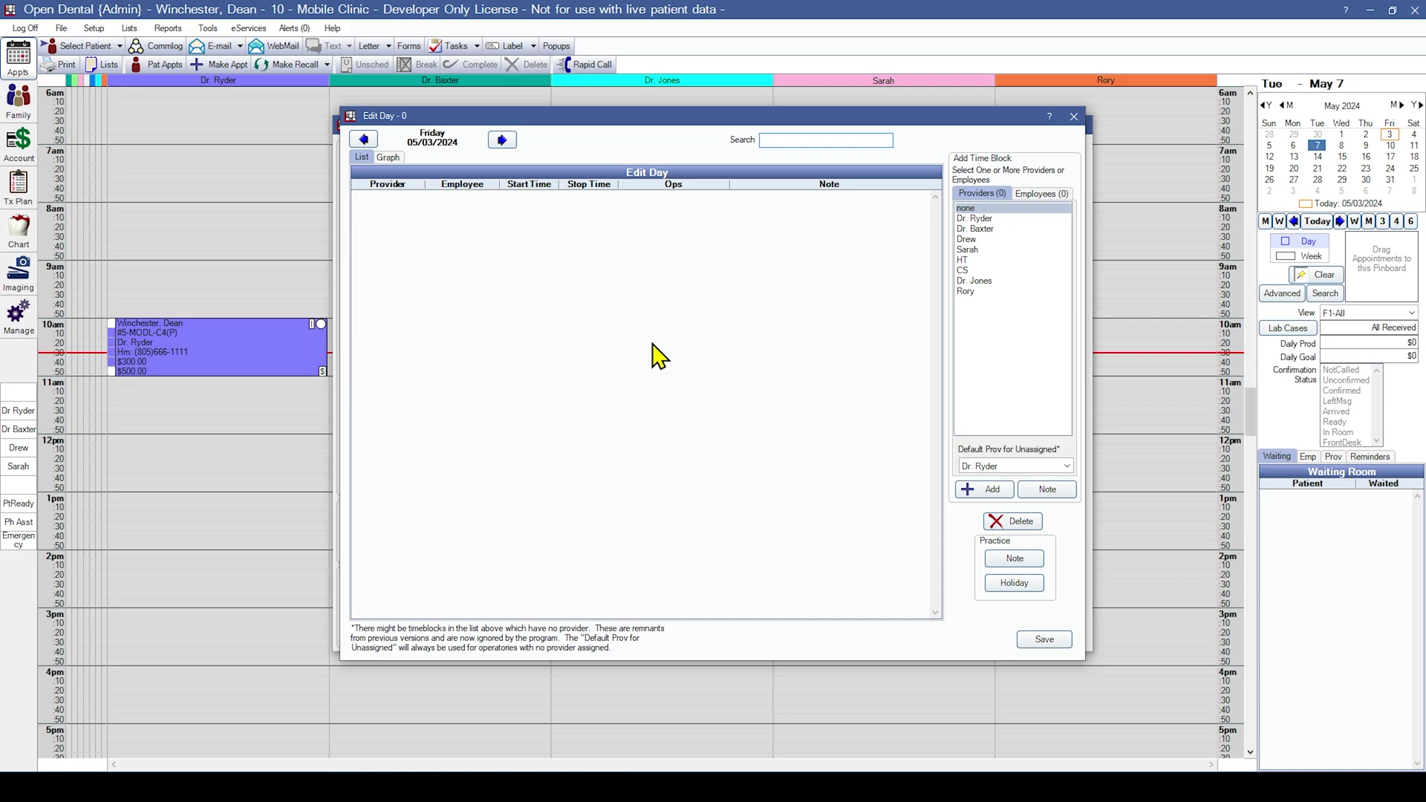
click(995, 219)
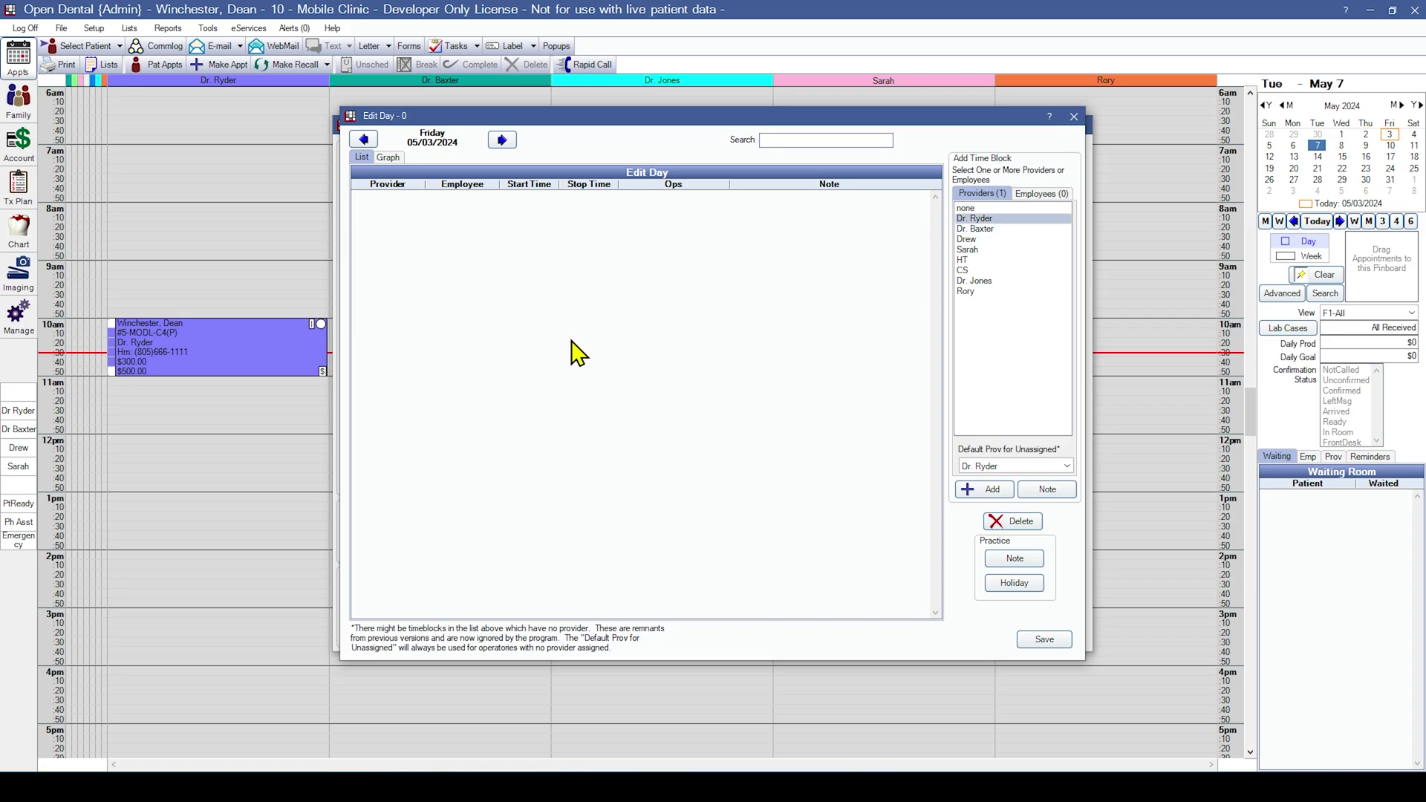
click(982, 489)
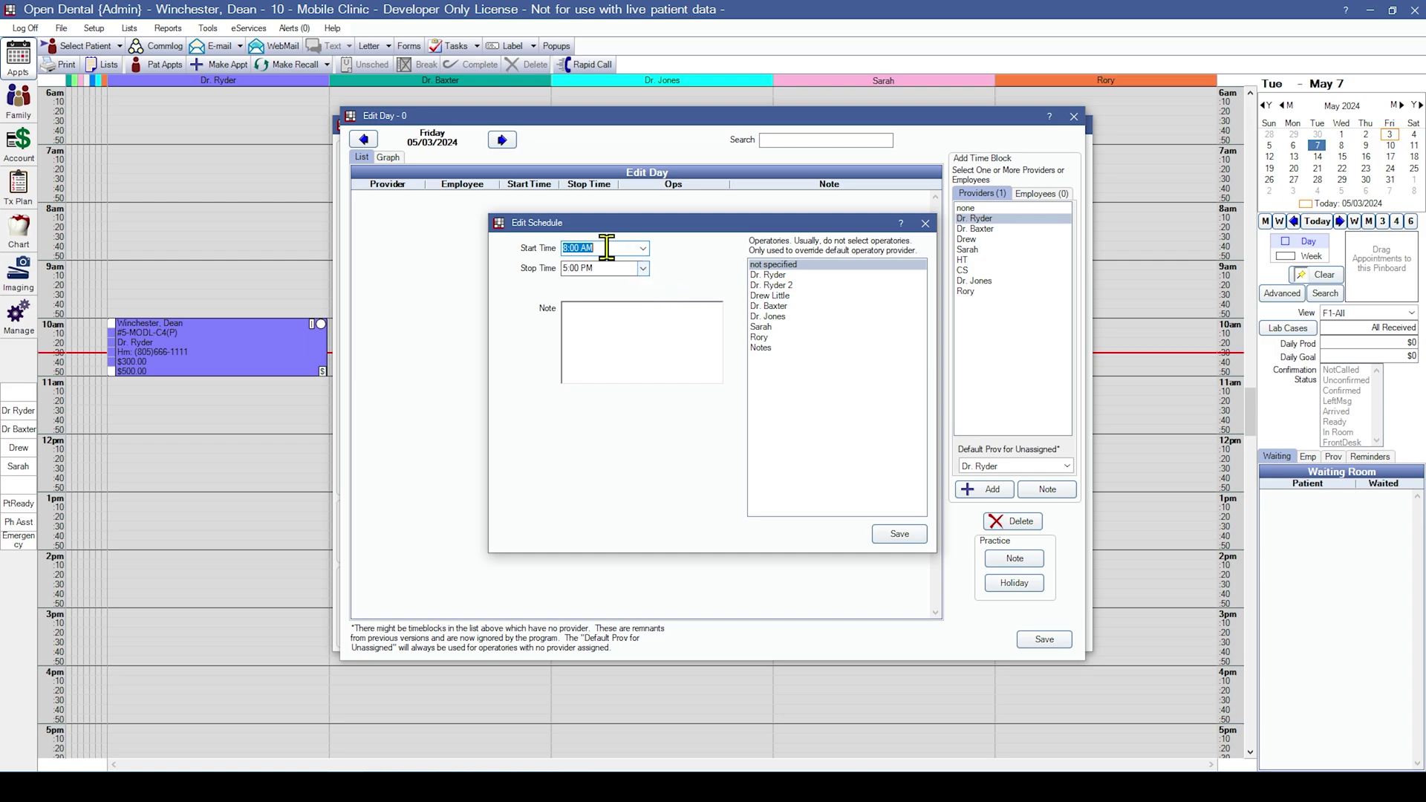
click(643, 268)
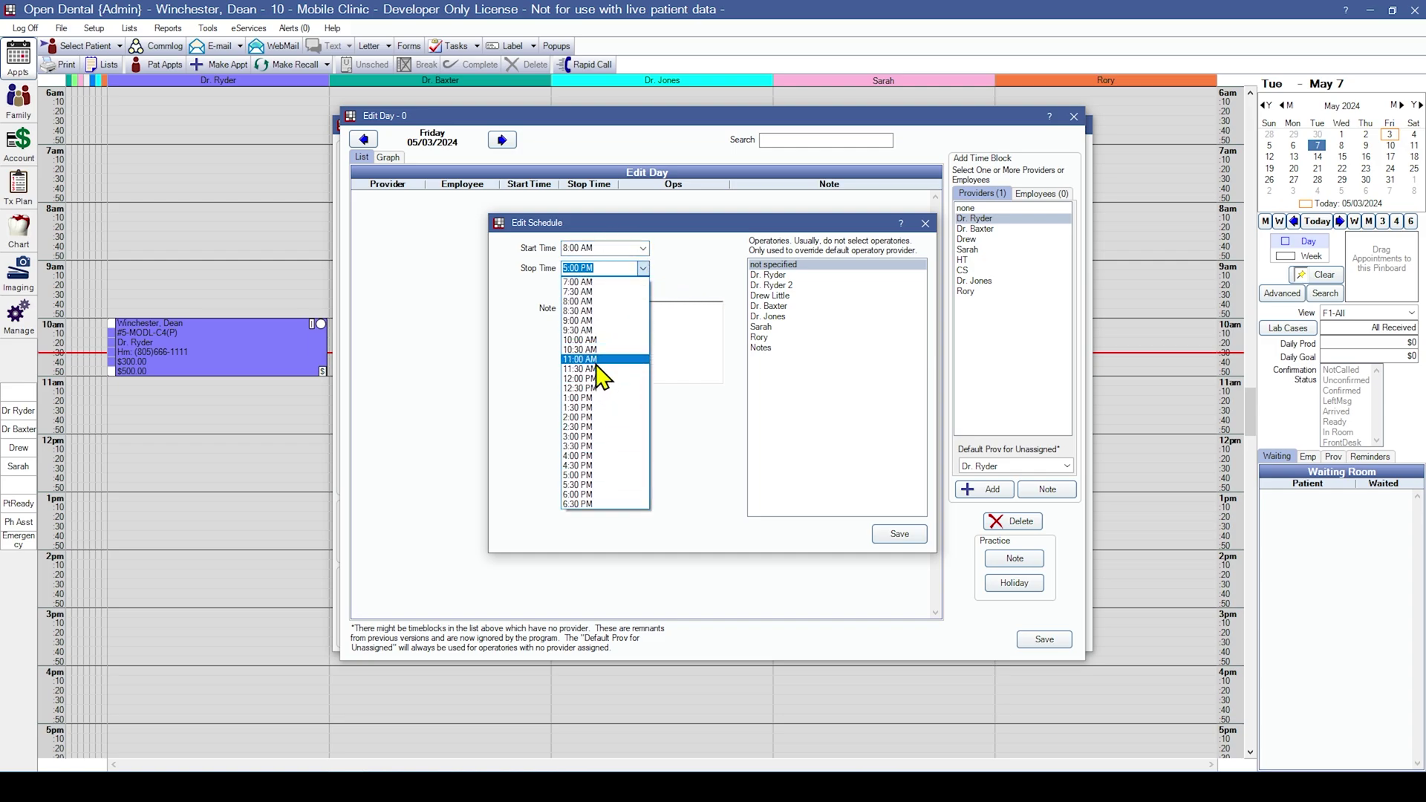
click(587, 398)
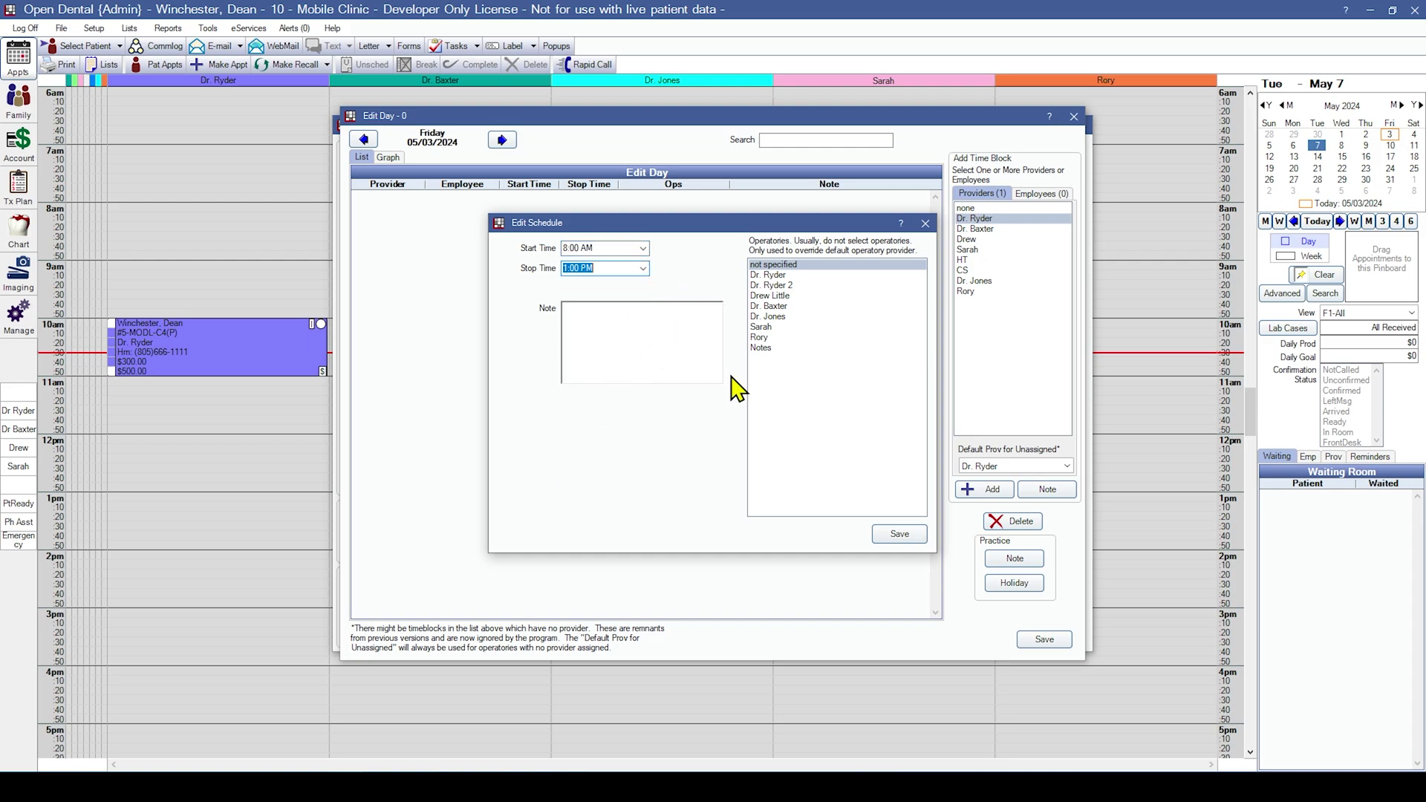
click(899, 534)
Add a 2:00 PM to 5:00 PM time block for the first listed provider on May 3
click(984, 490)
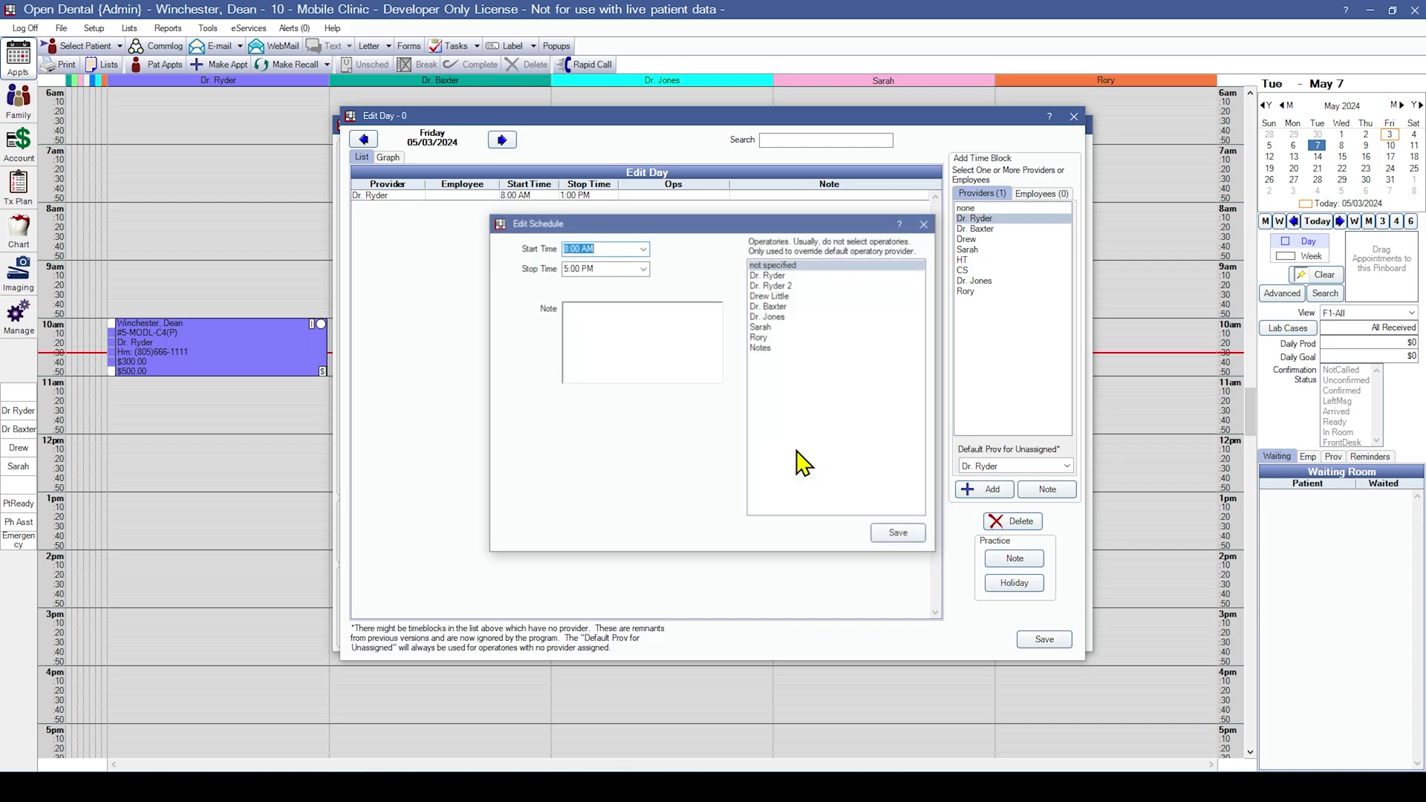
click(643, 248)
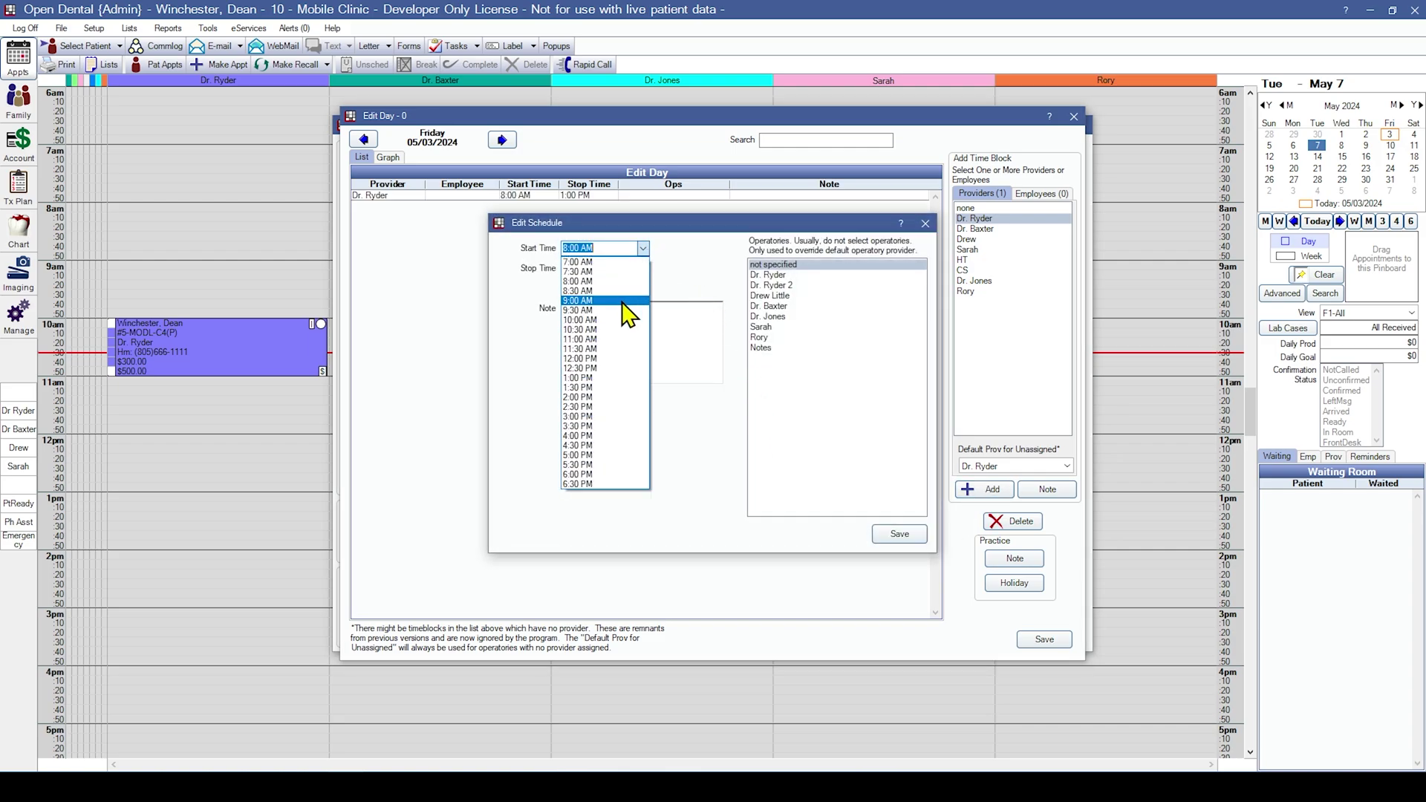
click(587, 397)
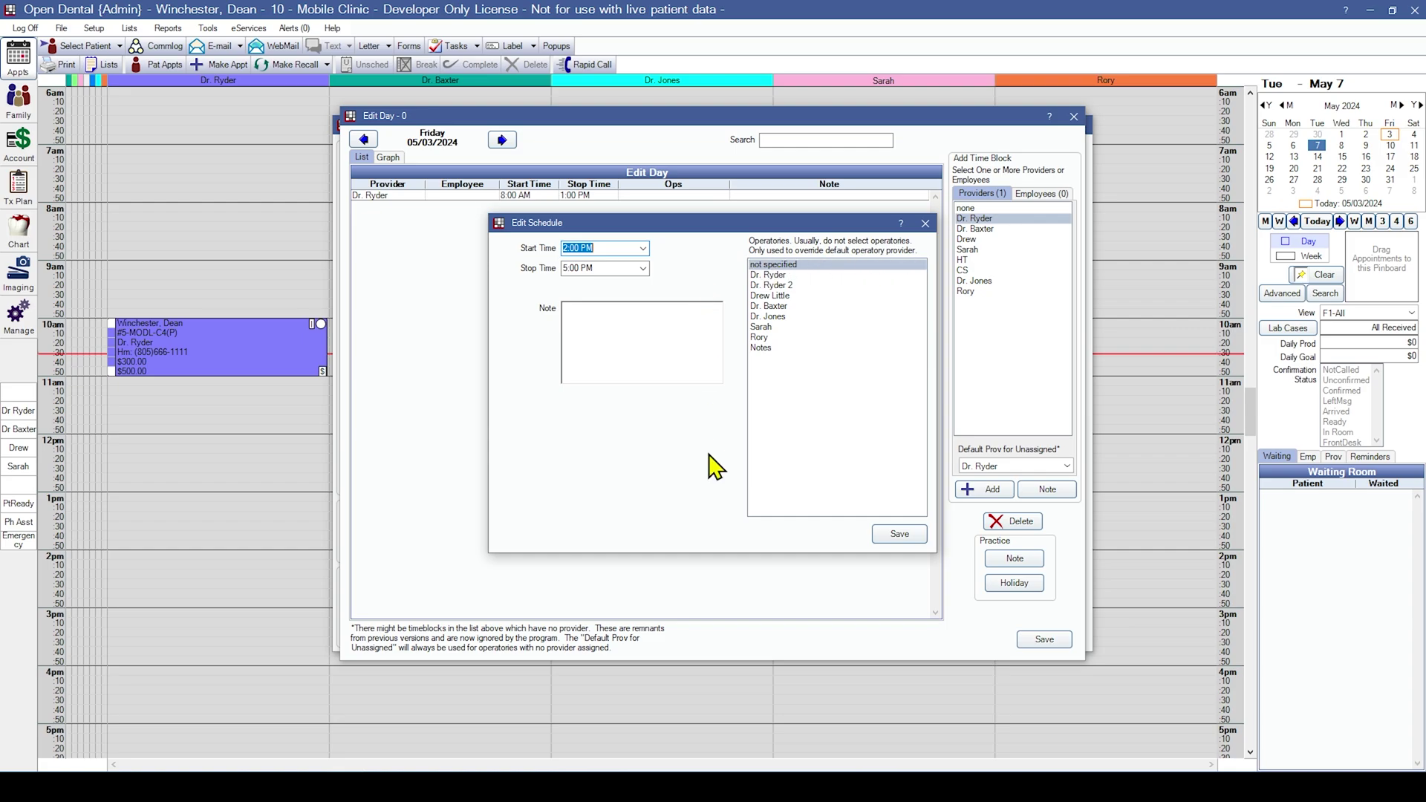
click(898, 533)
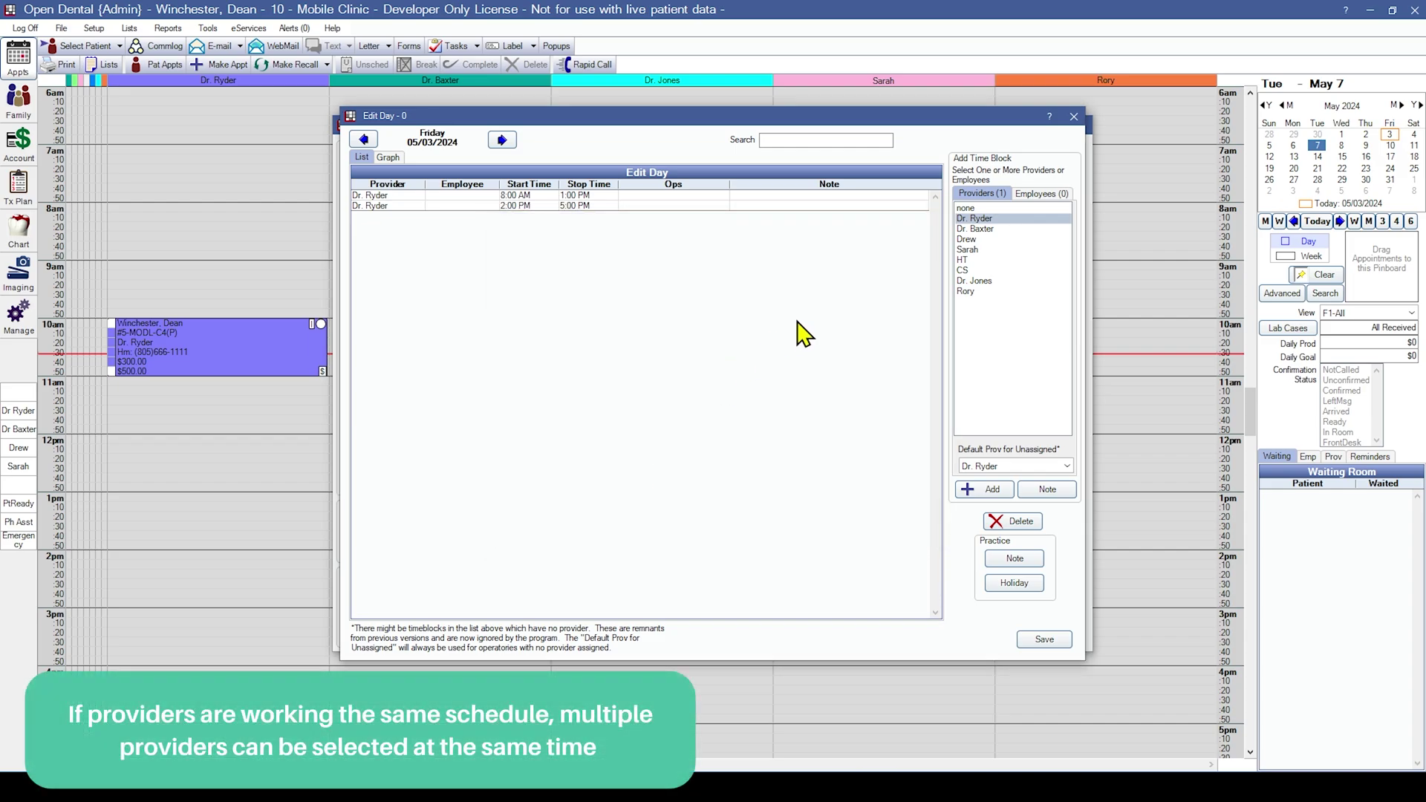
Add an 8:00 AM to 1:00 PM time block for the second listed provider on May 3
click(976, 228)
click(969, 488)
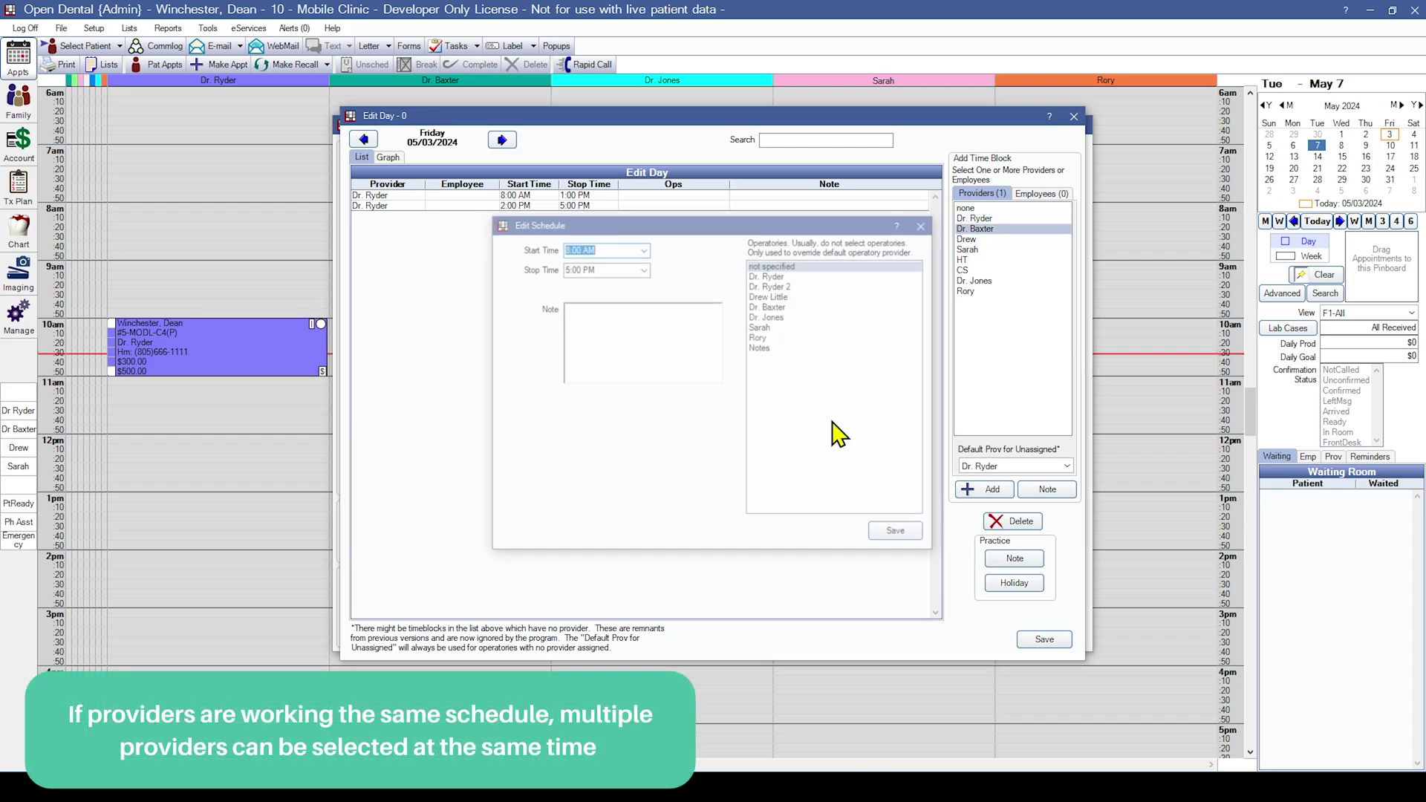
click(641, 249)
click(630, 303)
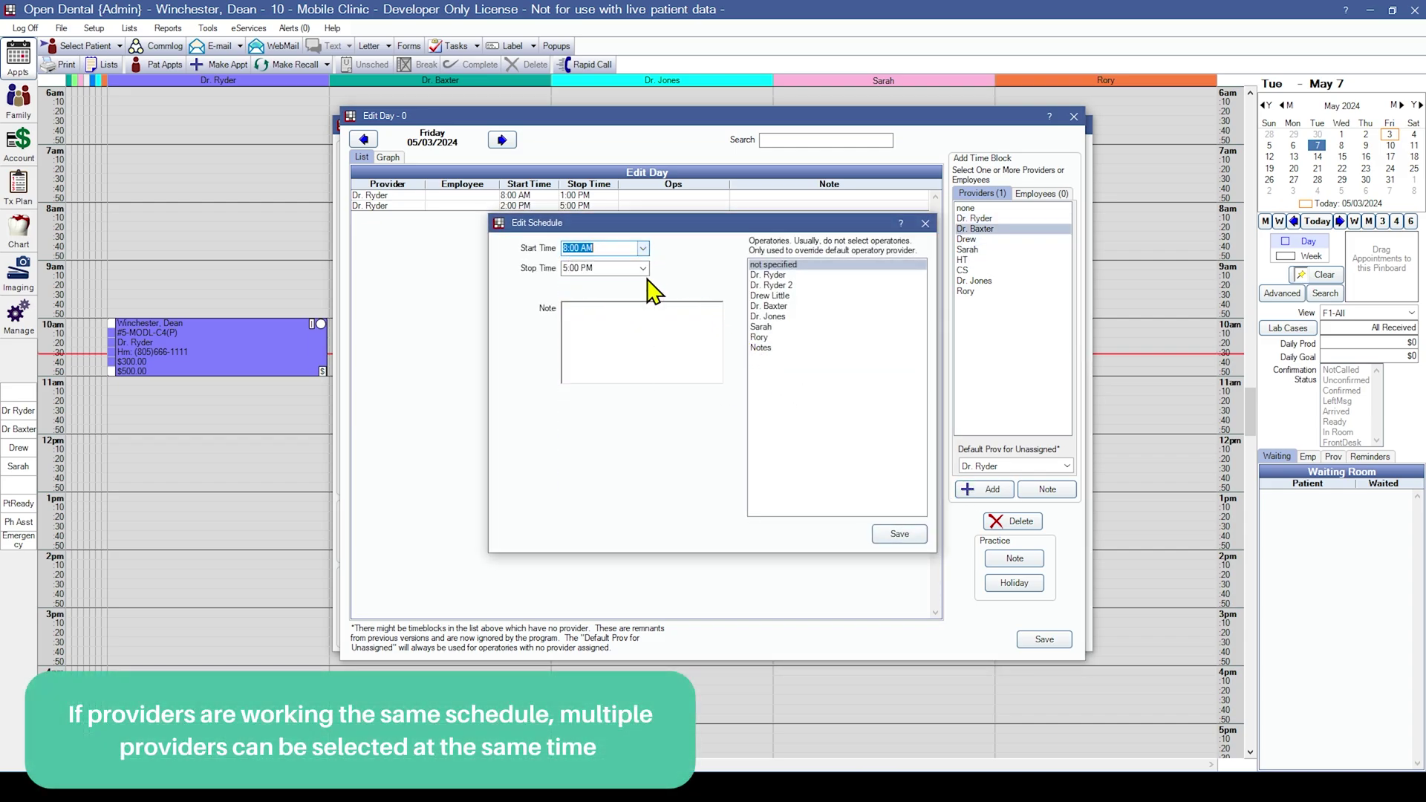
click(643, 268)
click(604, 408)
click(907, 535)
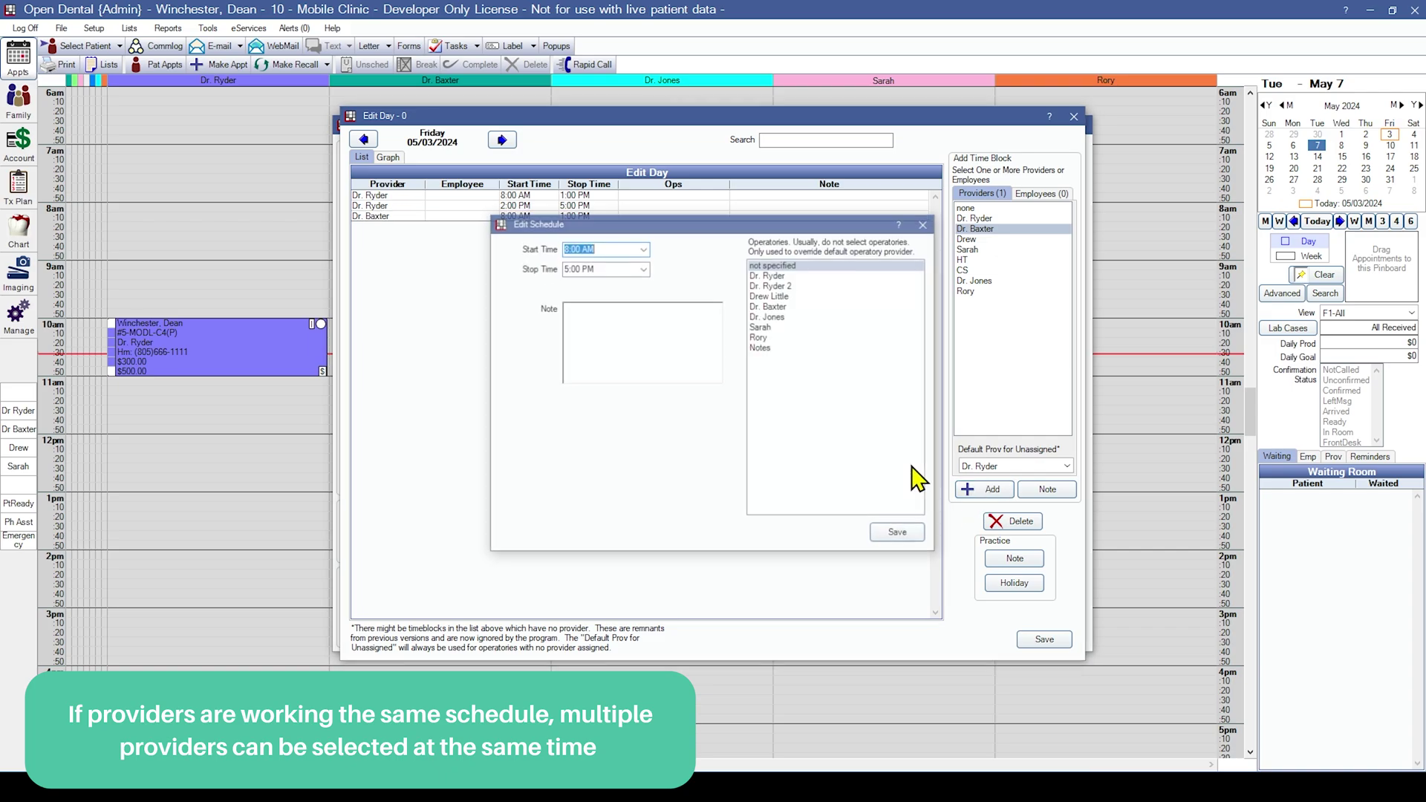
Add an afternoon time block from 1:00 PM to 5:00 PM for the second listed provider
click(643, 250)
click(598, 401)
click(898, 533)
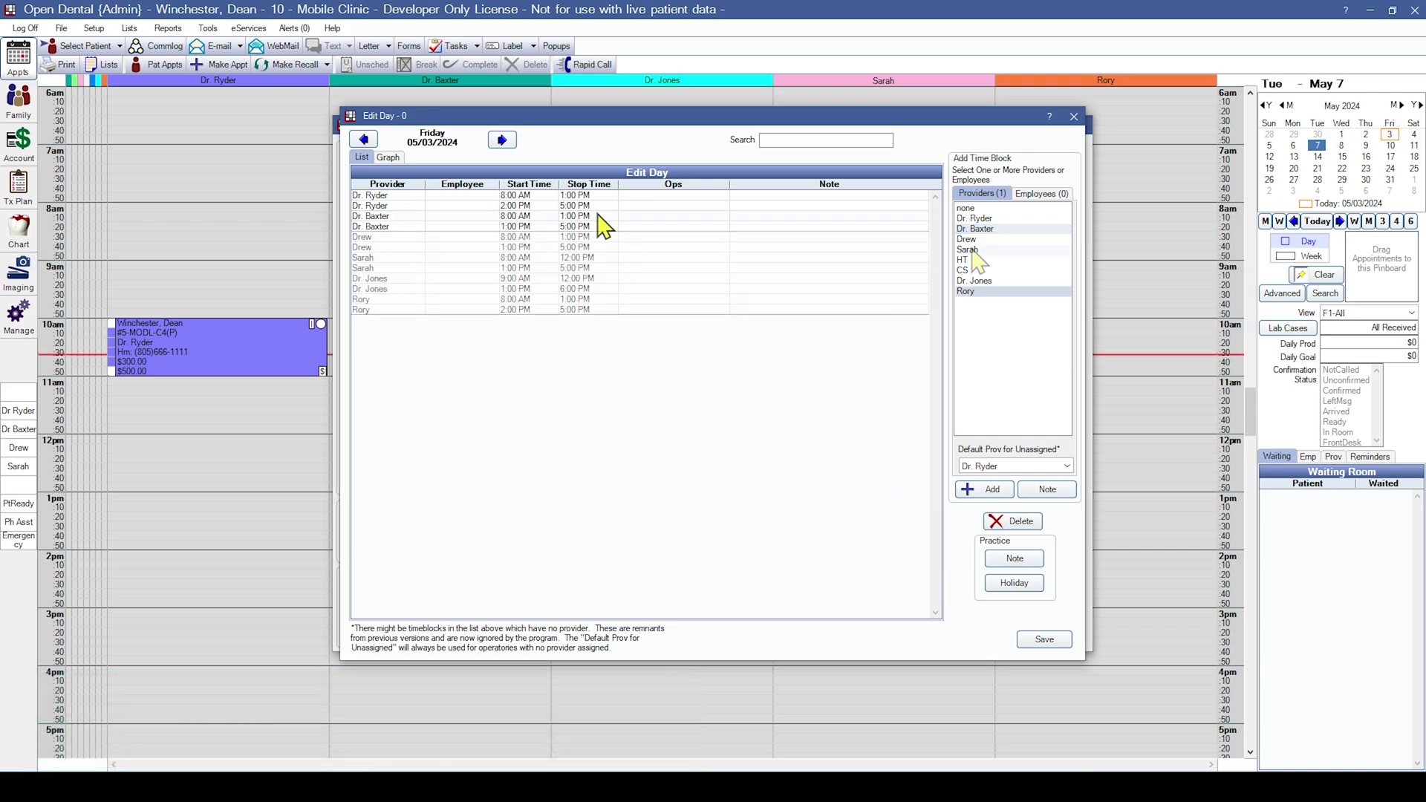
Set the start time of the second and third listed providers' afternoon blocks to 2:00 PM
double_click(528, 228)
click(643, 249)
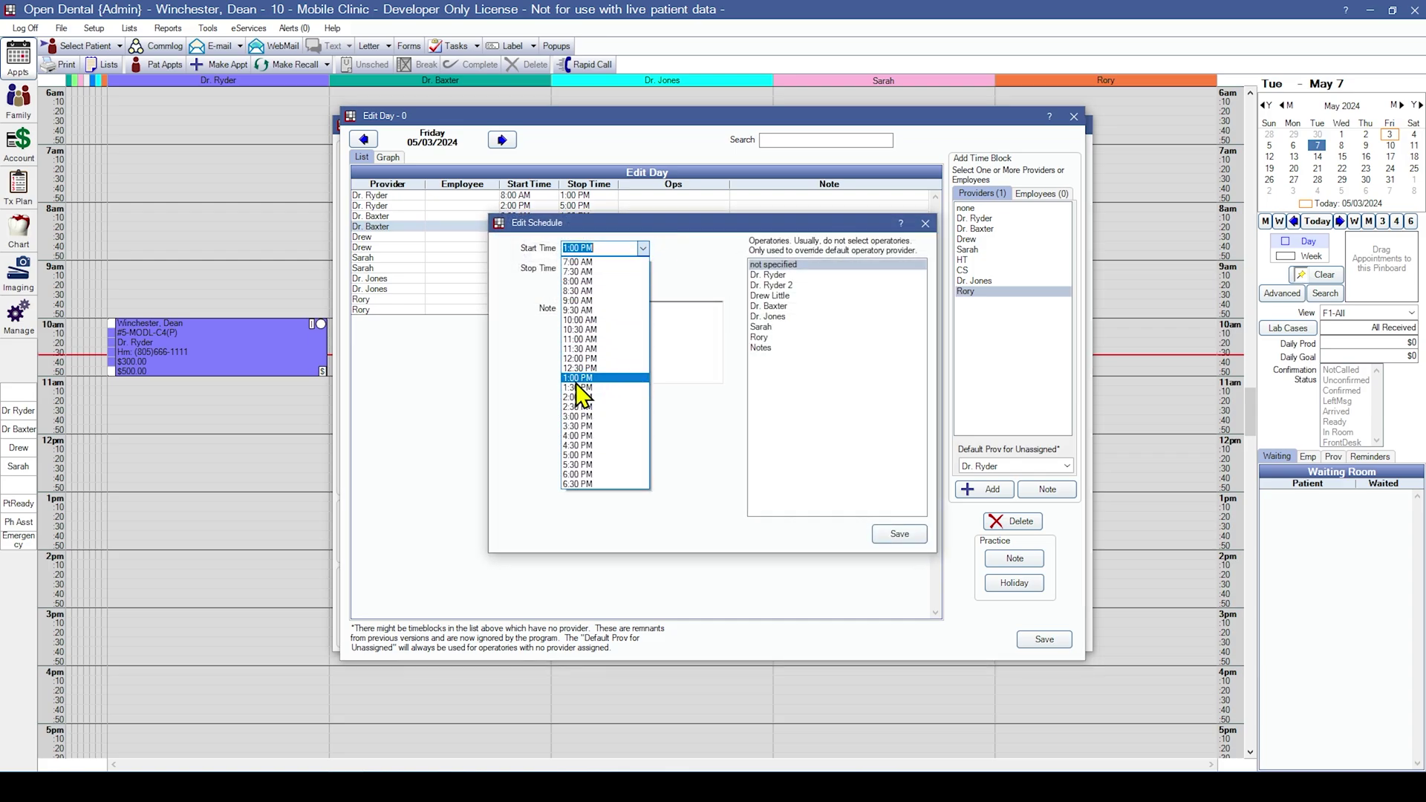
click(582, 414)
click(881, 527)
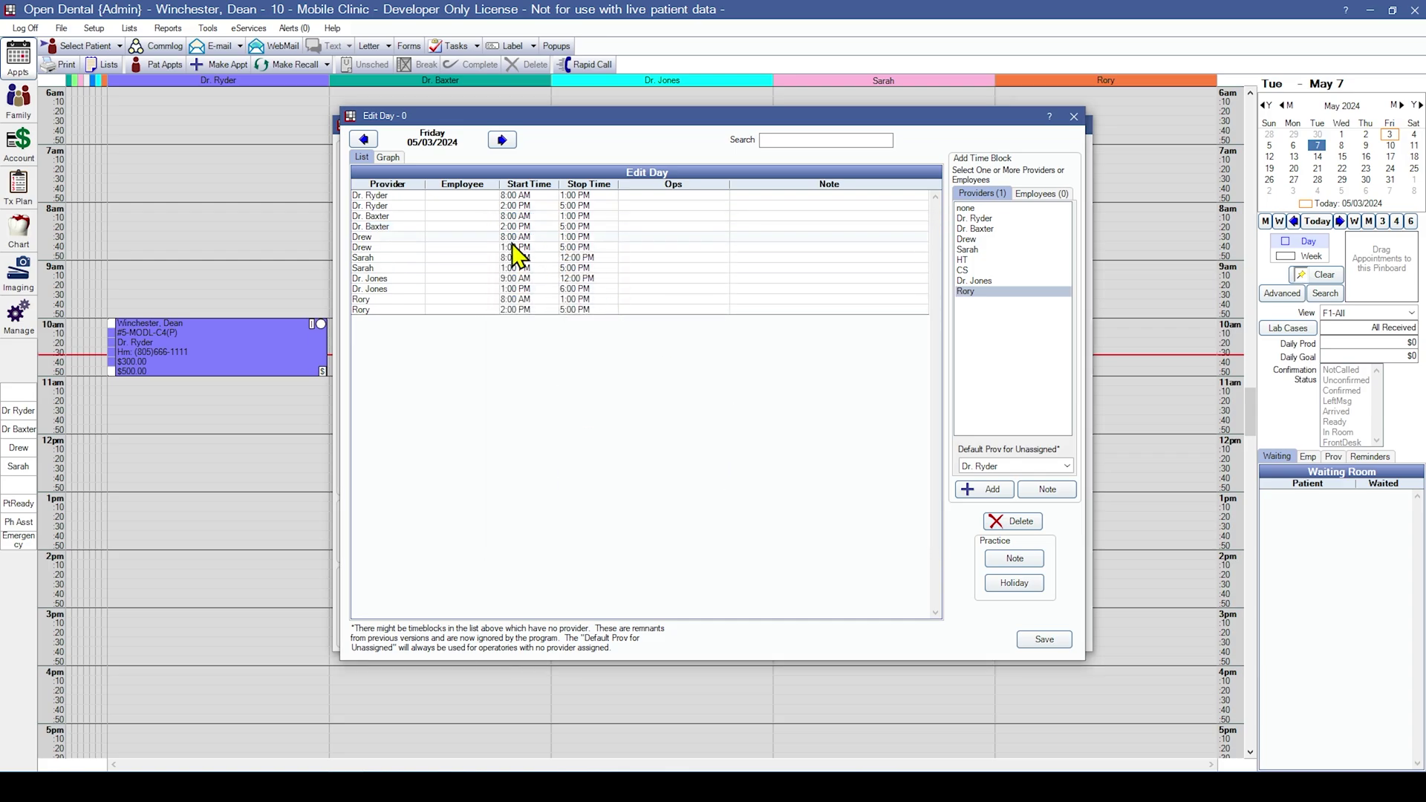
double_click(509, 247)
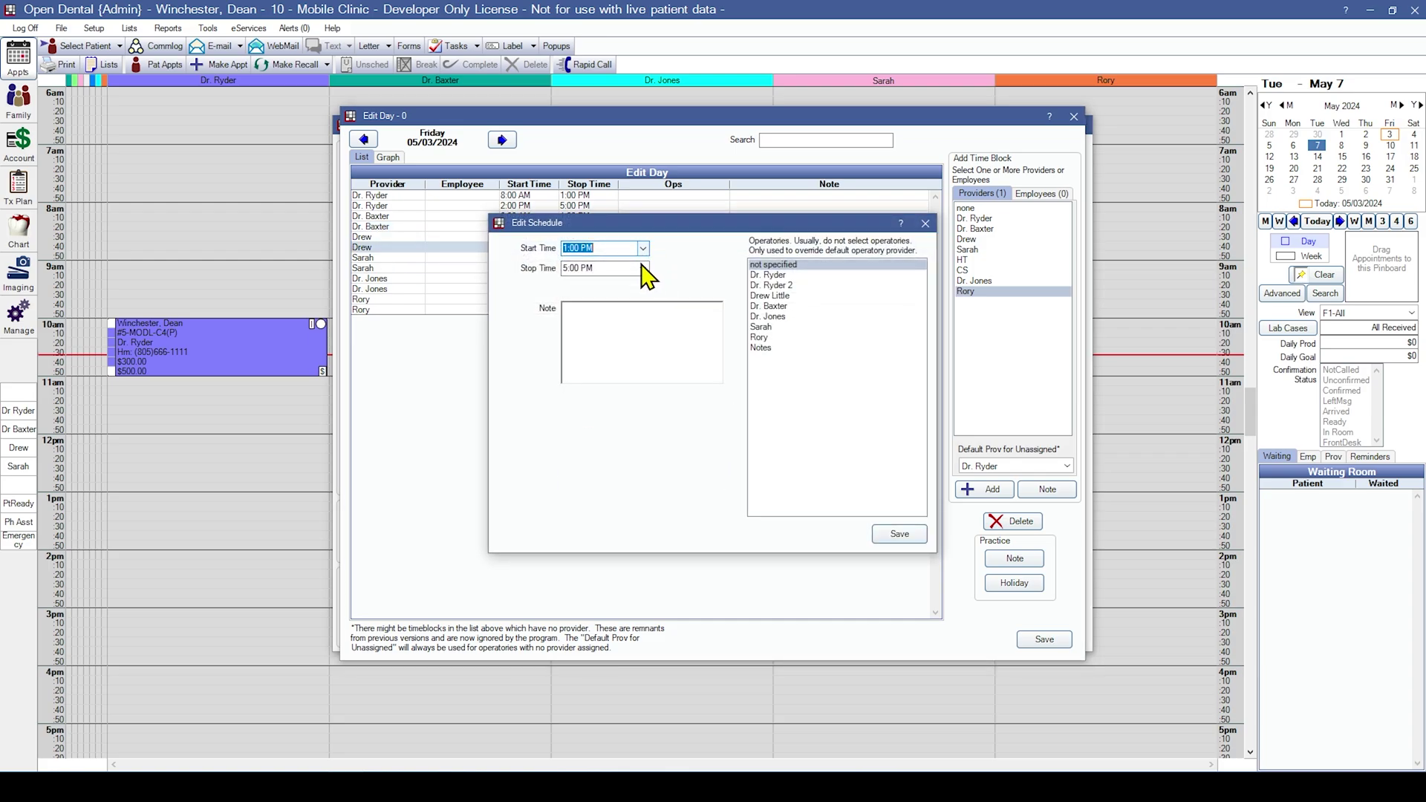
click(643, 248)
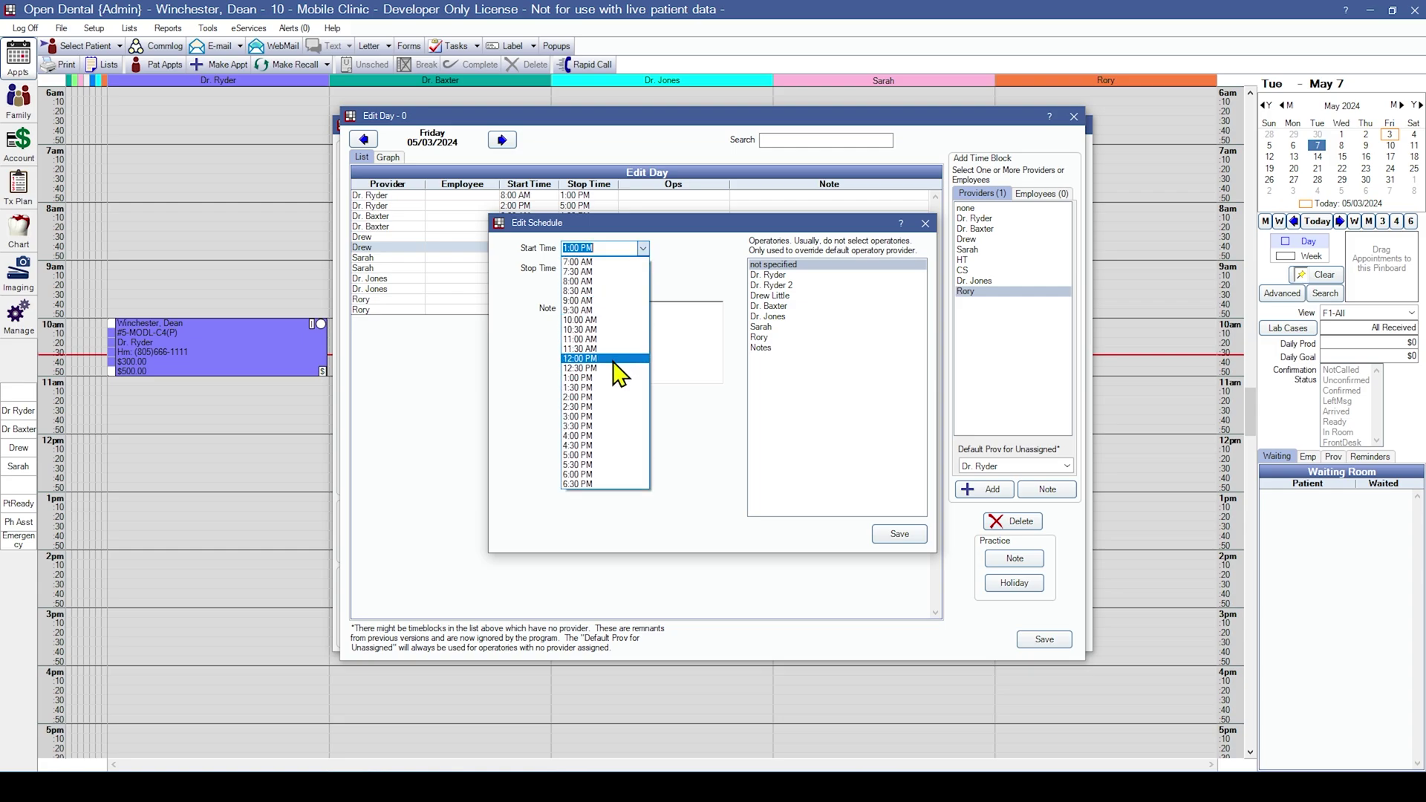
click(587, 410)
key(Return)
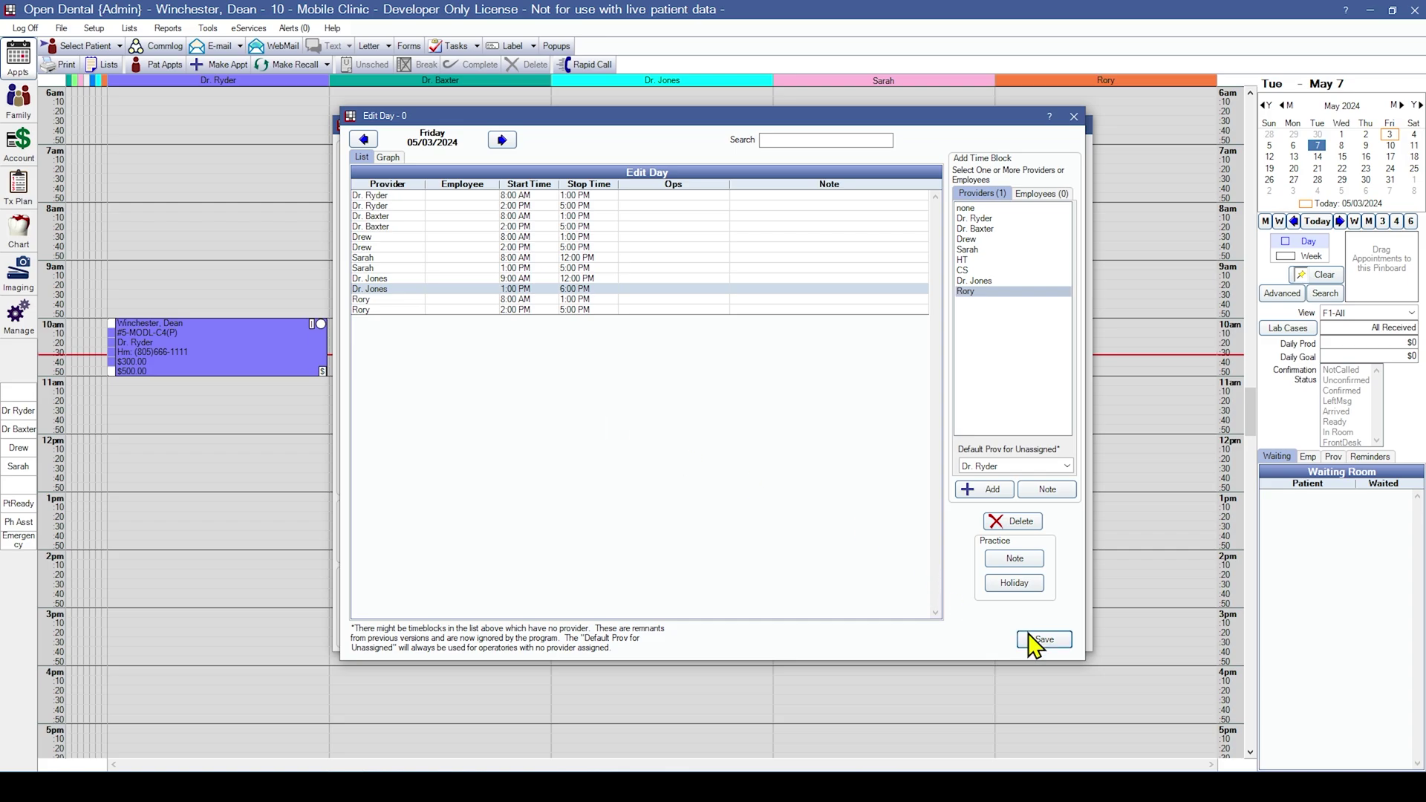
Advance the day editor to May 6, 2024 and save, then reopen May 6 from the schedule and close it unedited
click(503, 141)
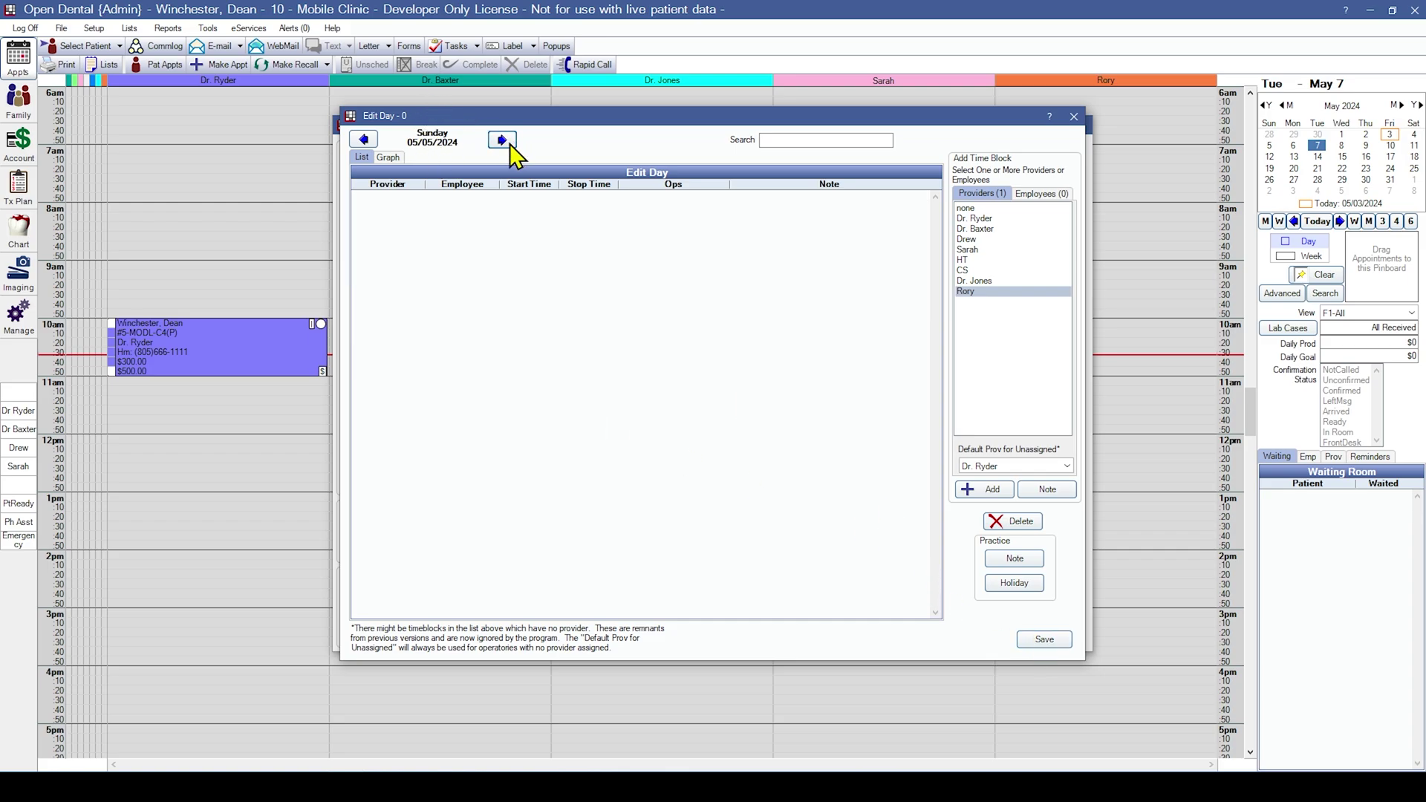
click(504, 140)
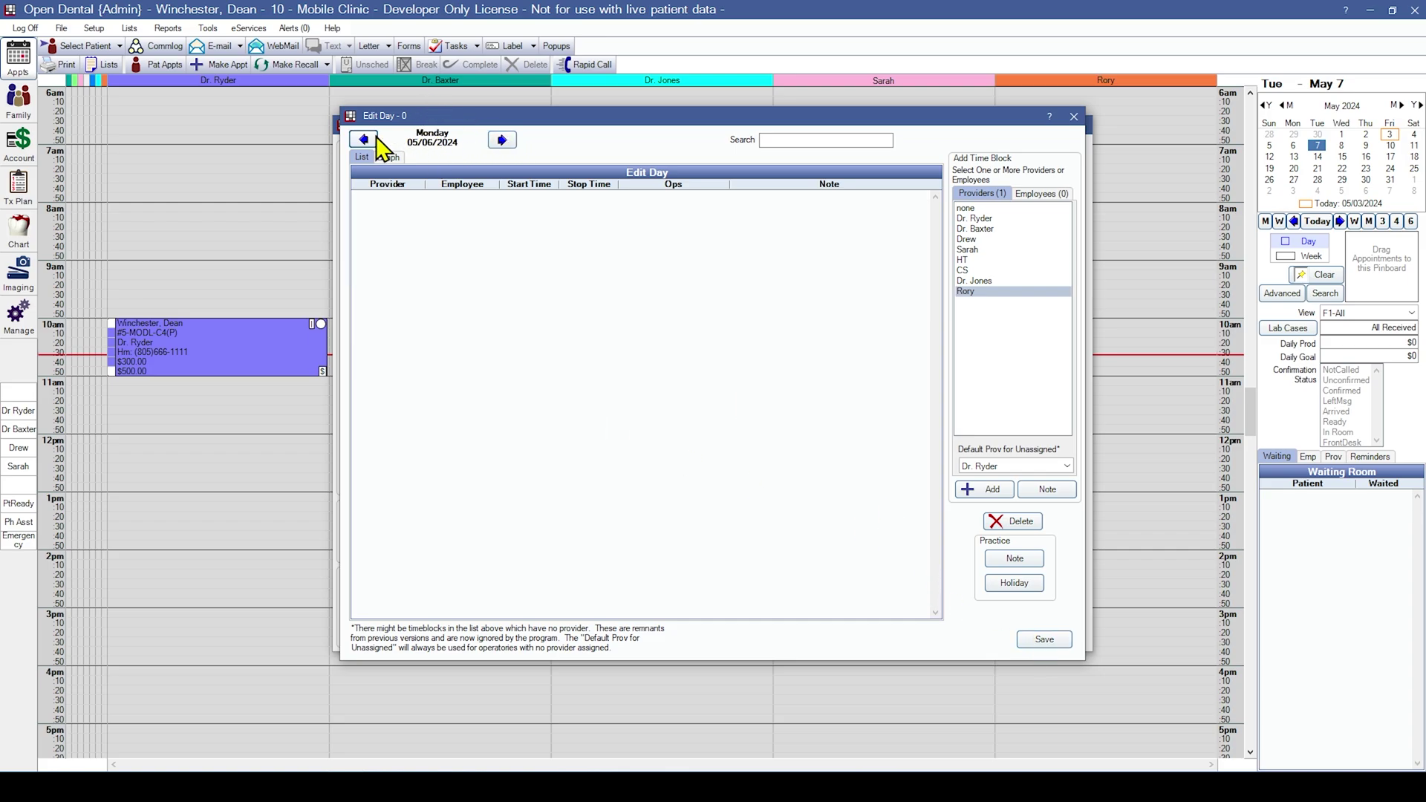
click(1042, 640)
double_click(547, 290)
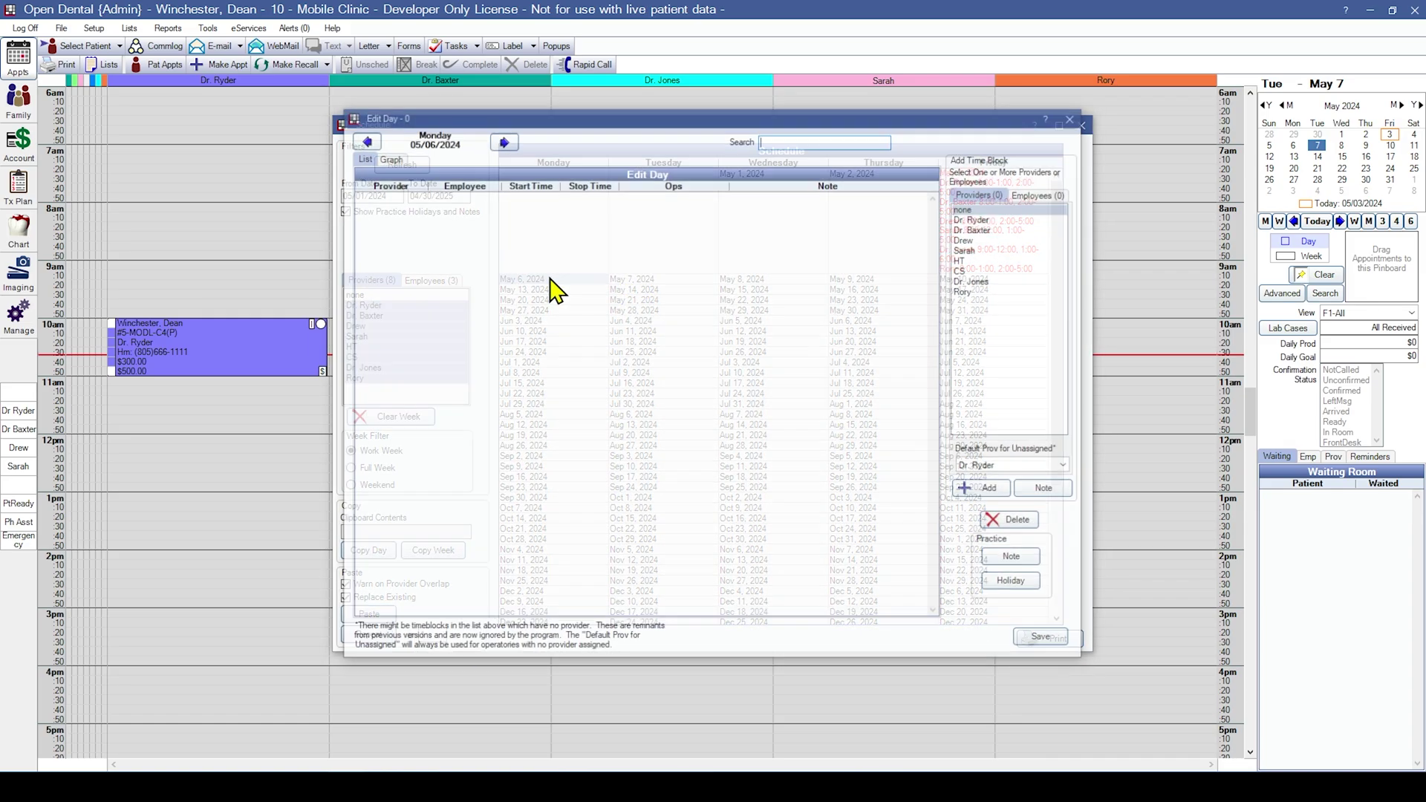
click(1073, 118)
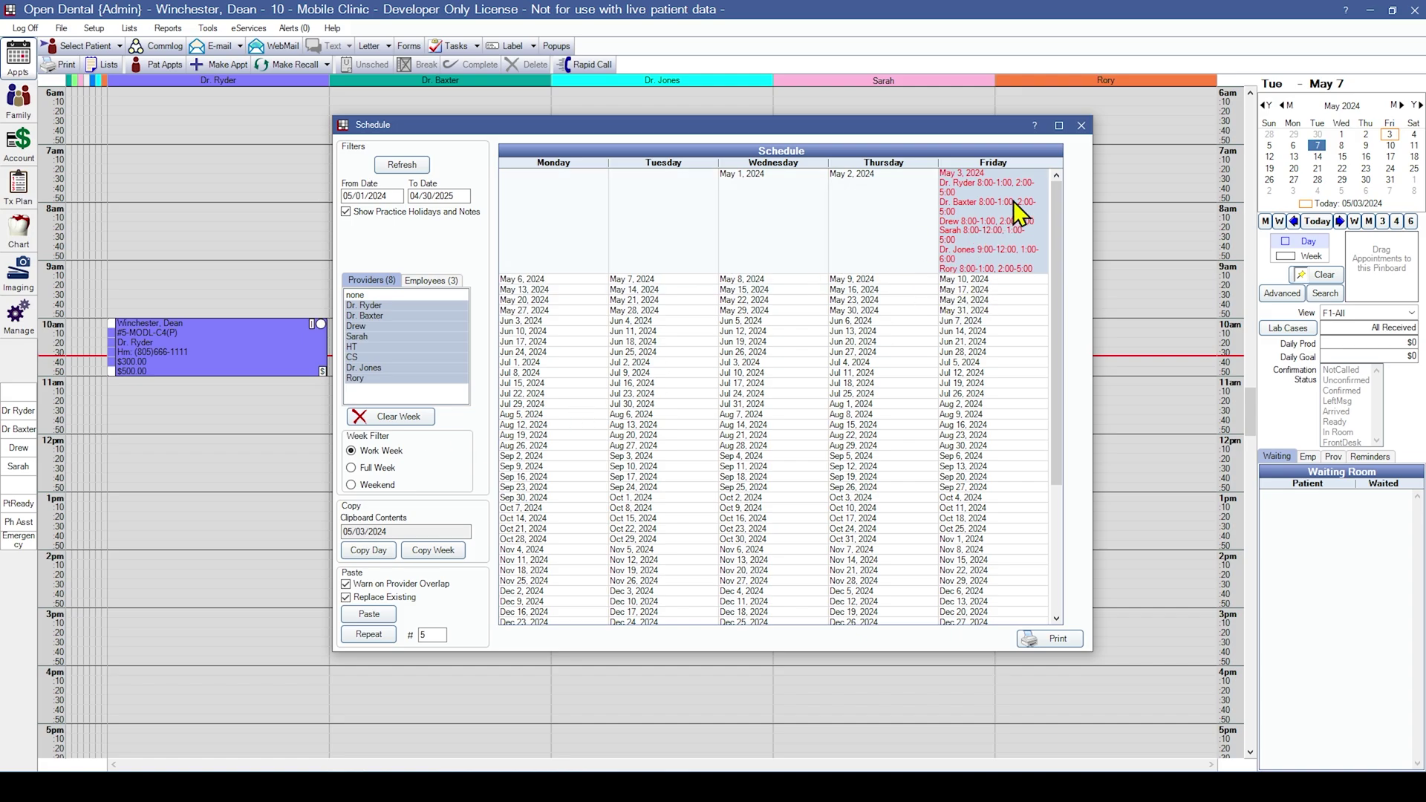
Copy the May 3 day schedule and repeat it 5 times from May 6, 2024, accepting replacement of the providers' schedules
click(369, 553)
click(554, 282)
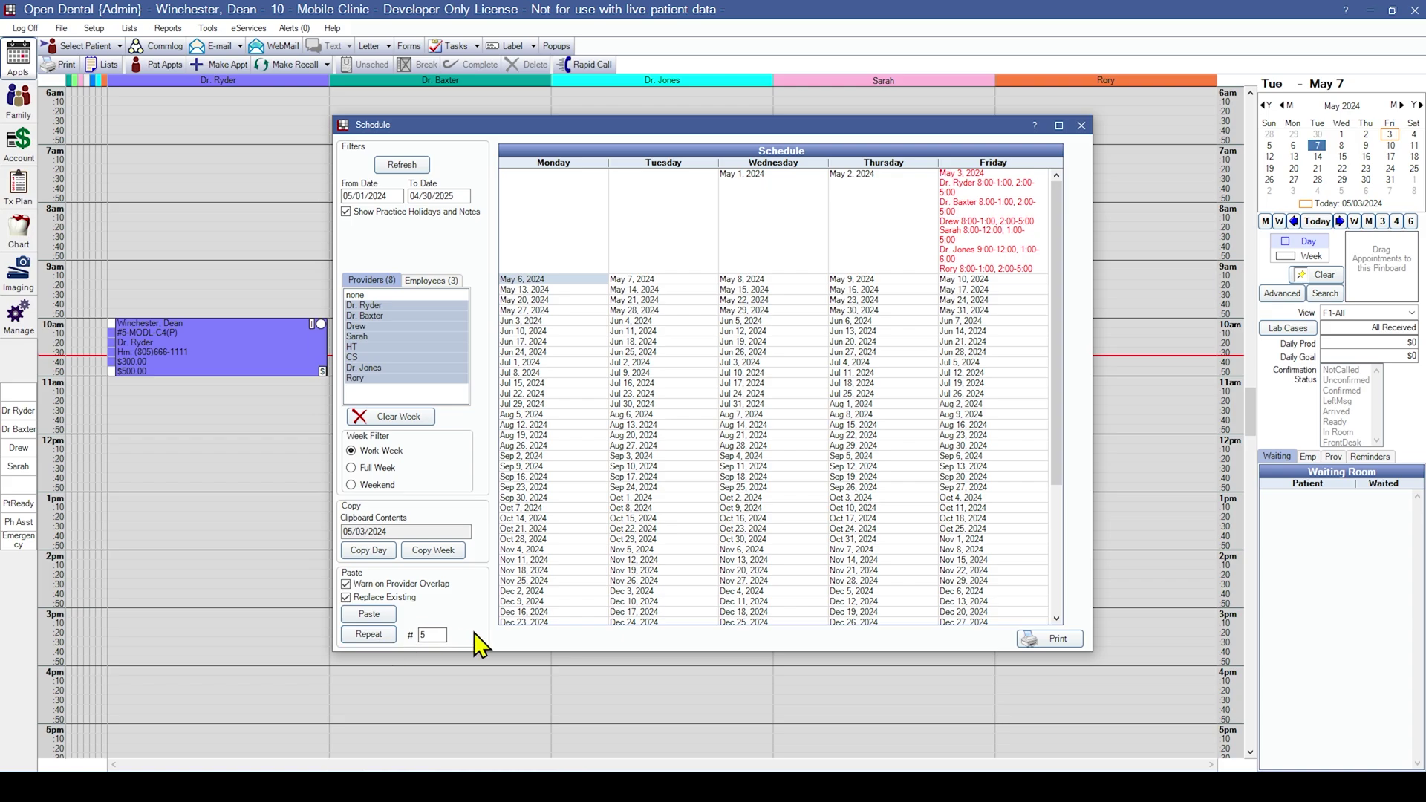
click(388, 637)
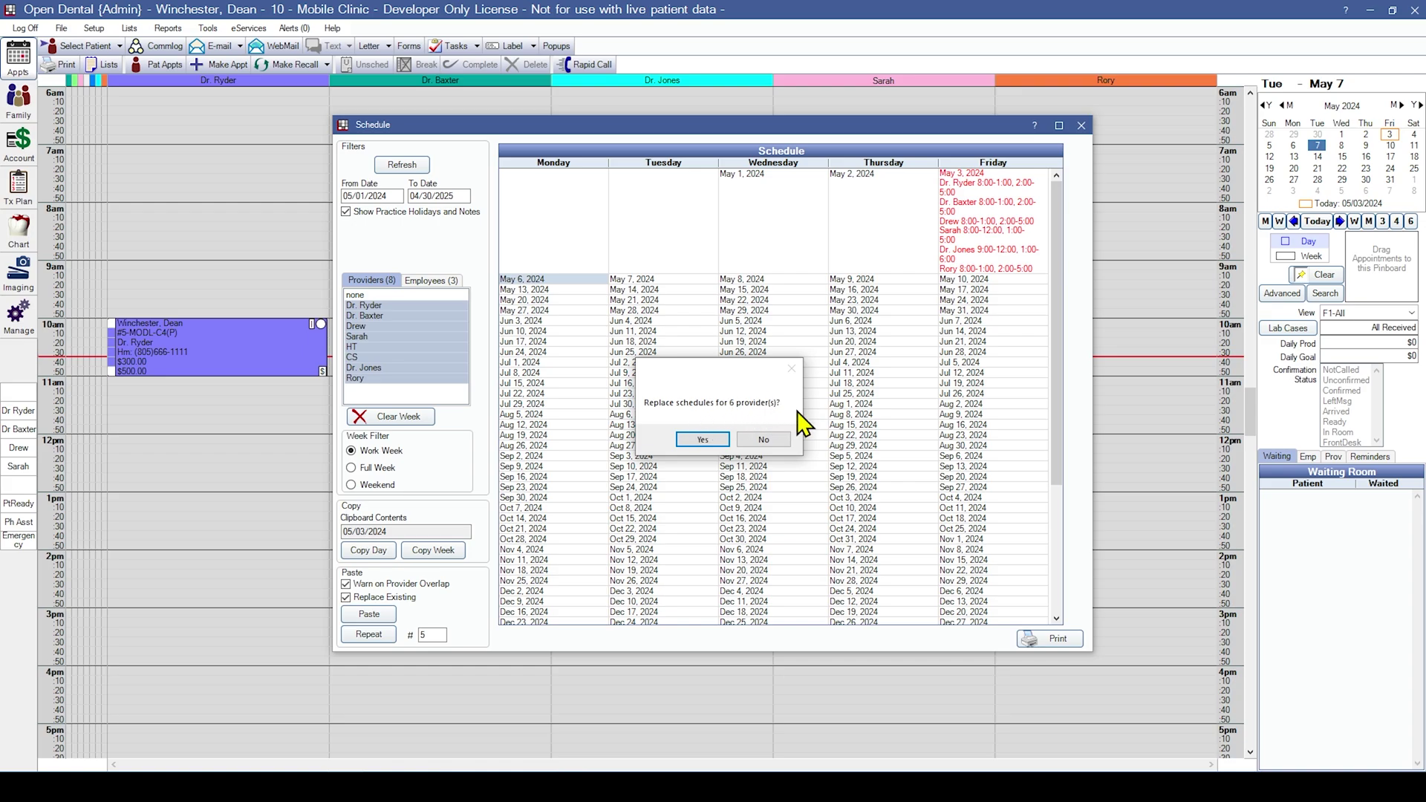
click(713, 440)
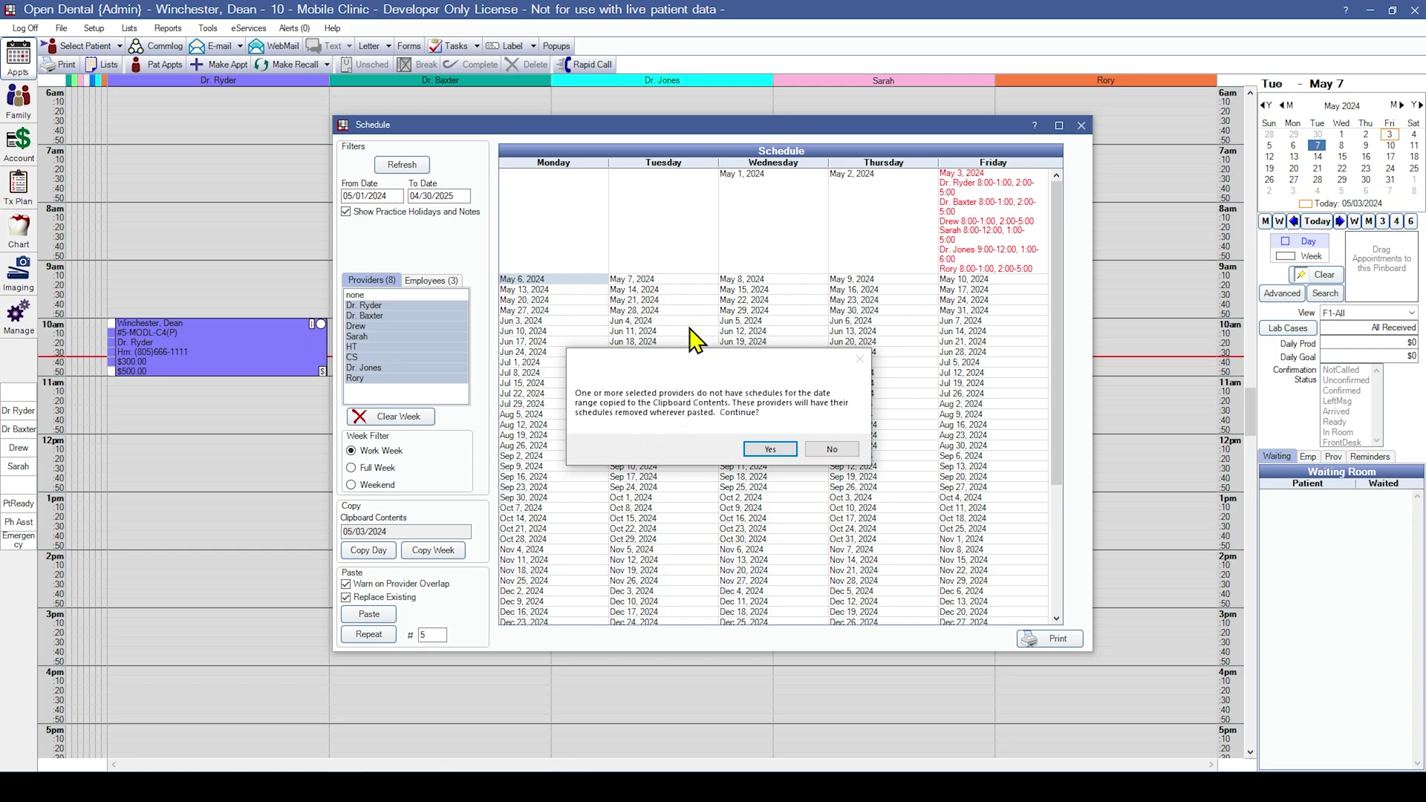
click(773, 450)
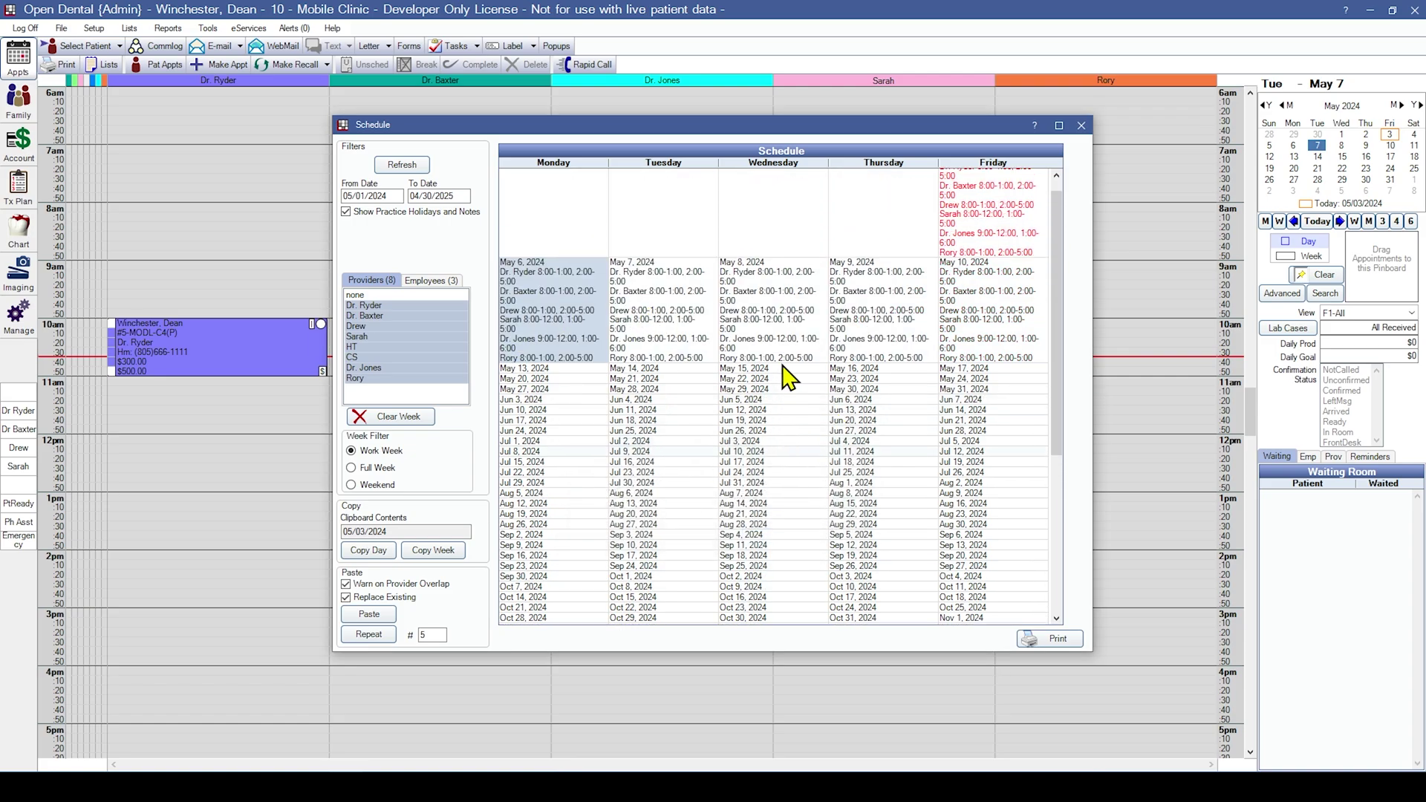
scroll(782, 366, up, 1)
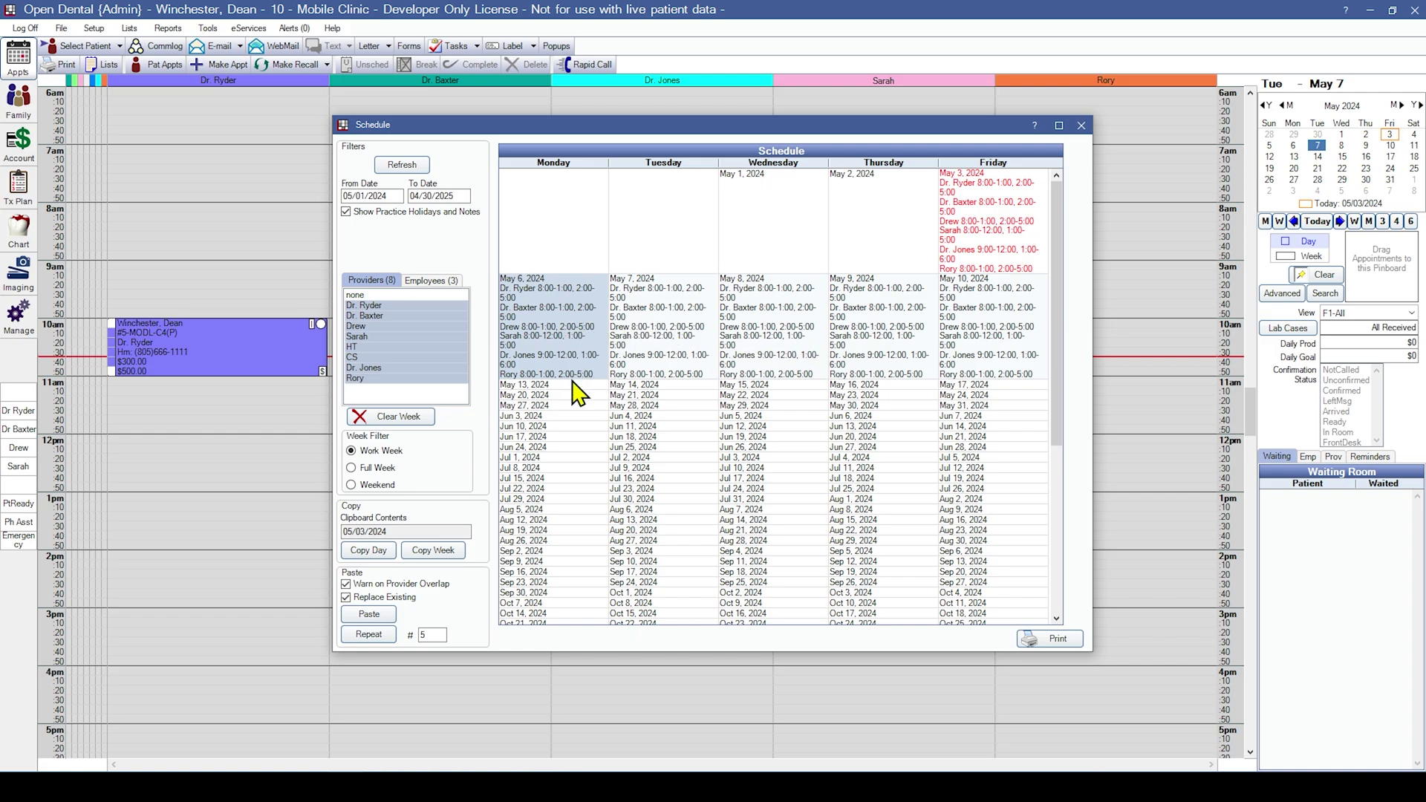
Copy the week of May 6, 2024, and add a practice holiday noted "Memorial Day" on May 27, 2024
click(434, 550)
click(545, 386)
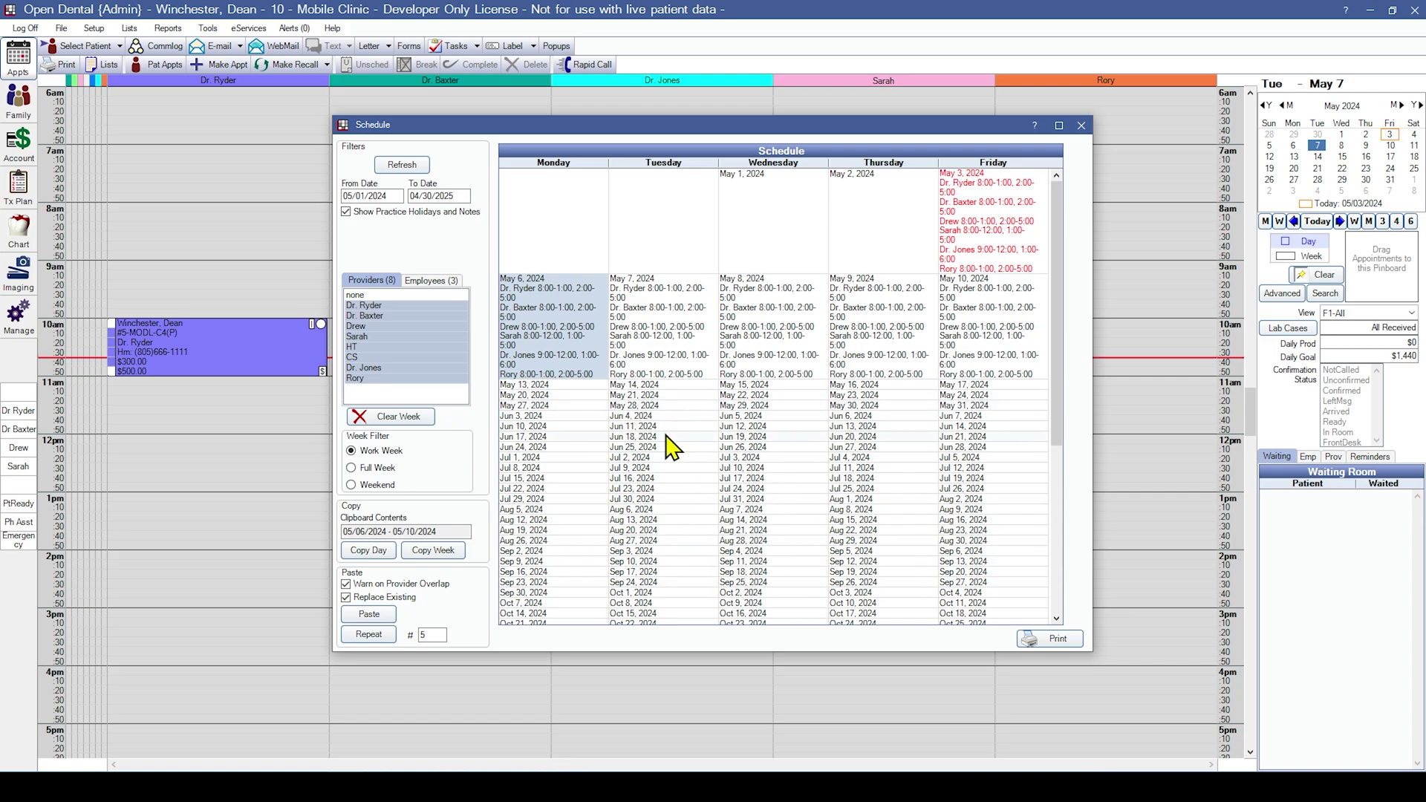
double_click(548, 406)
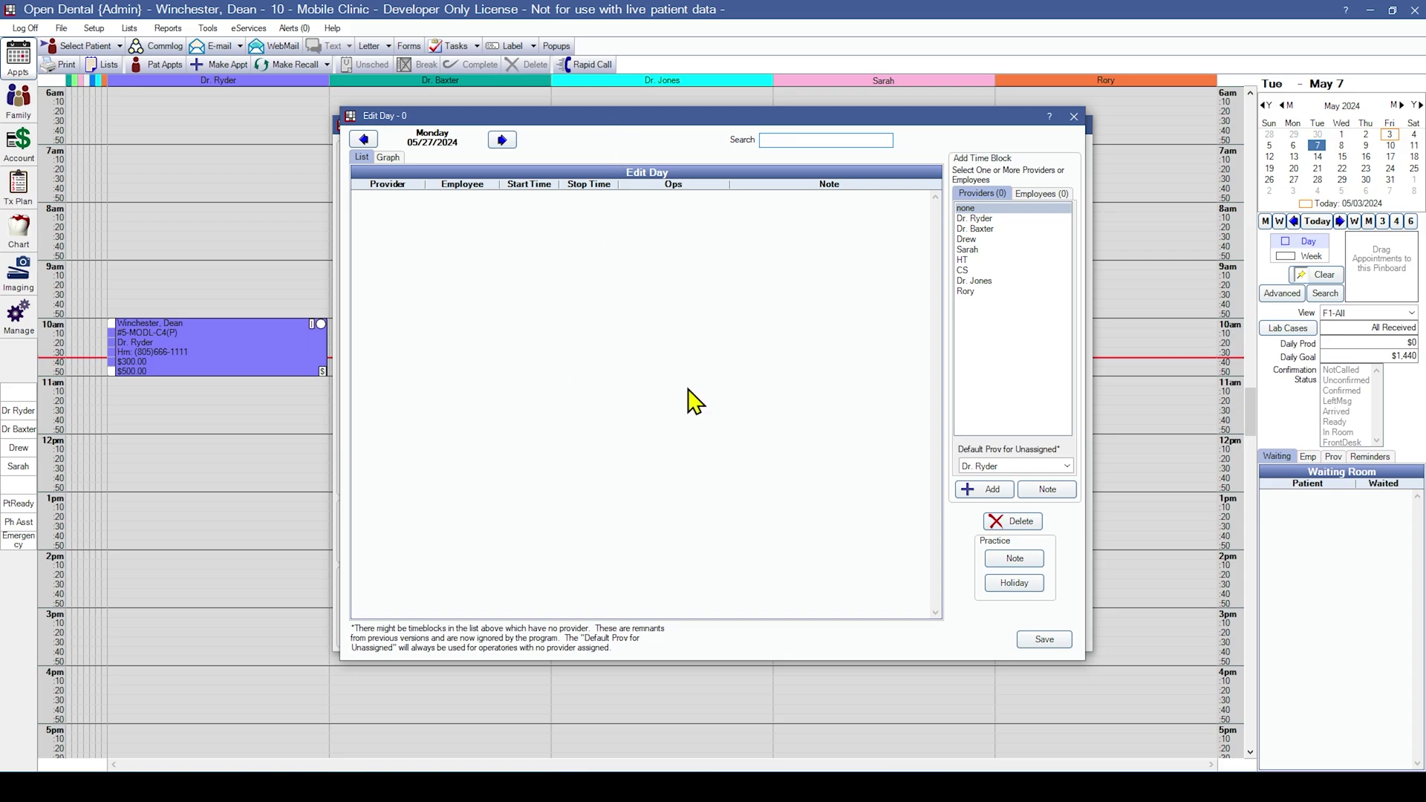
click(1022, 585)
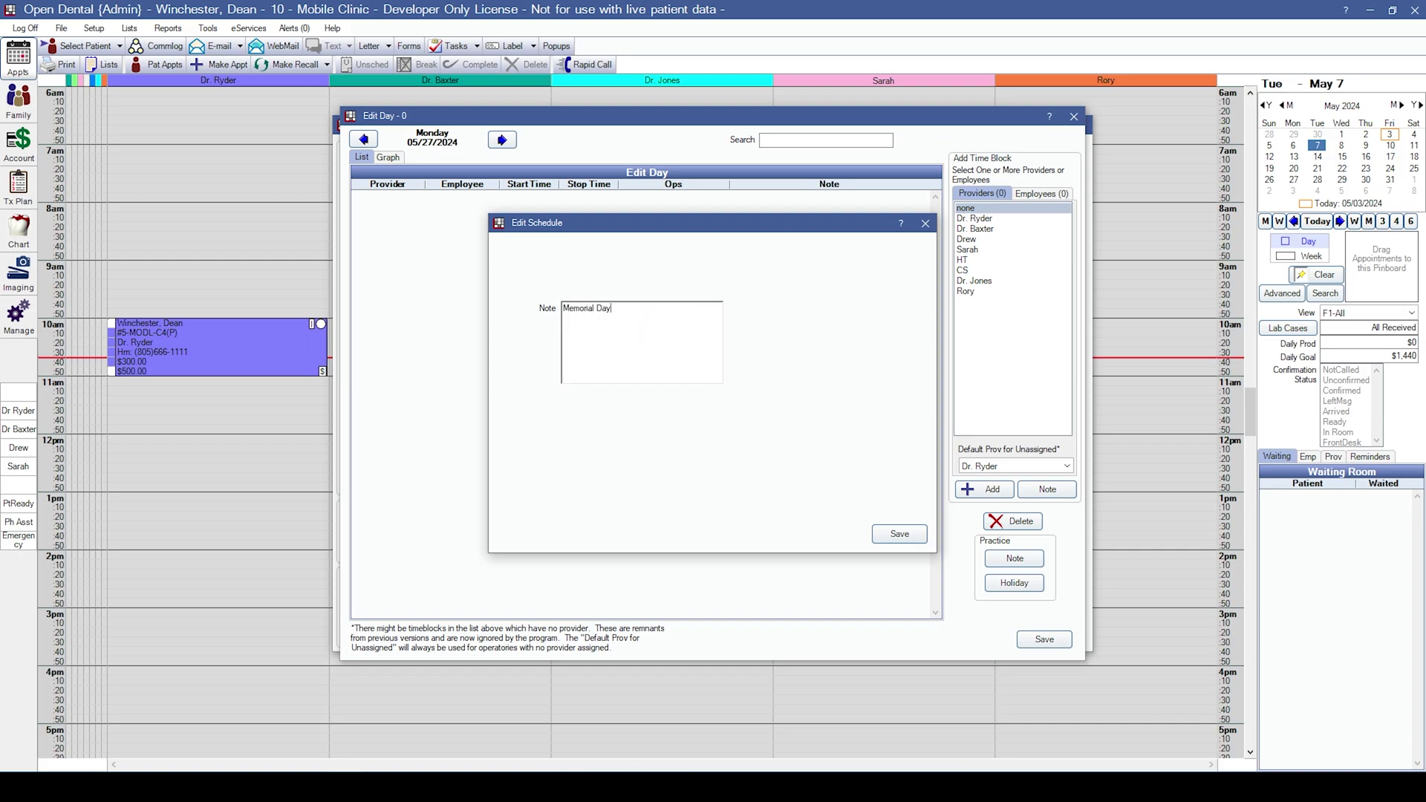
click(897, 533)
click(1044, 639)
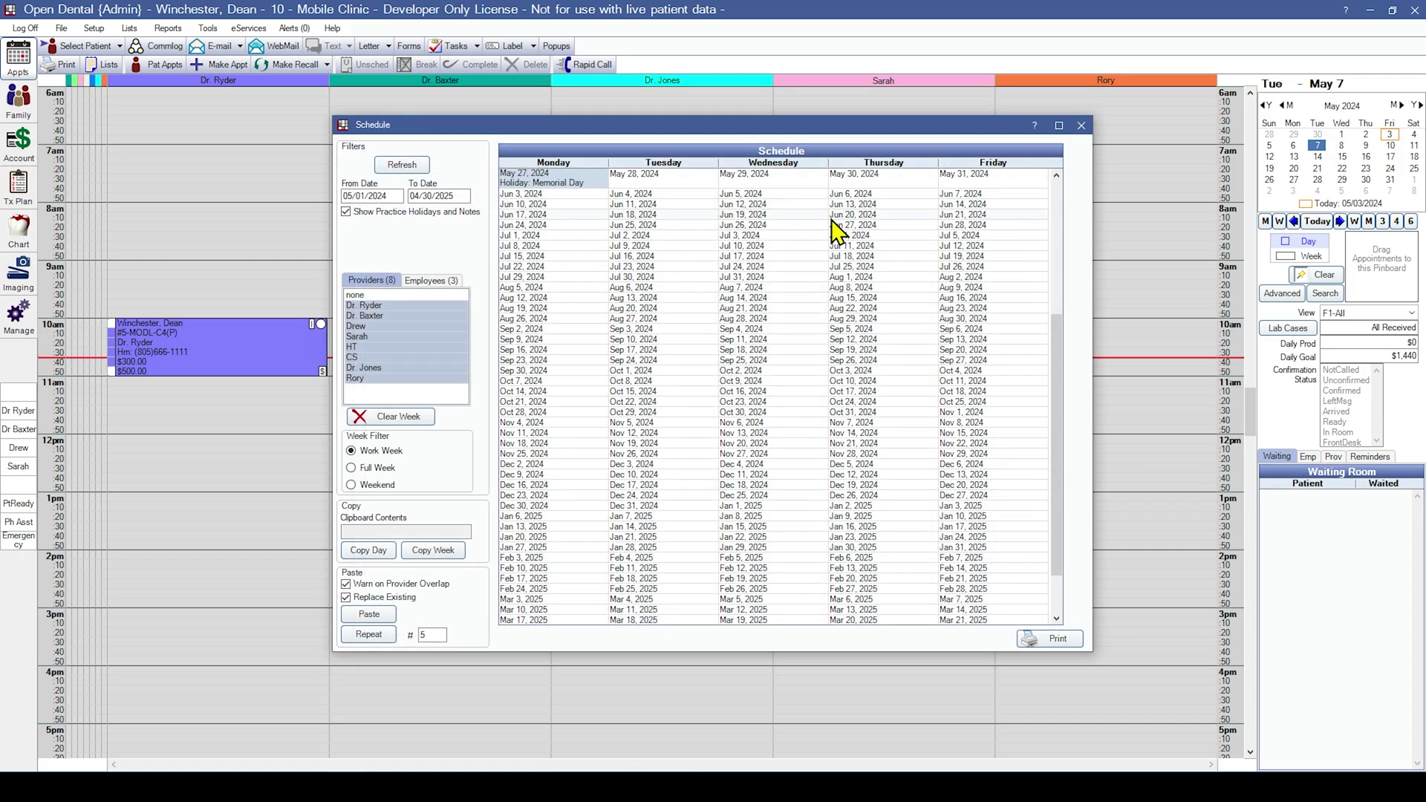
Add a practice holiday noted "Fourth of July" on July 4, 2024, and save it
double_click(884, 236)
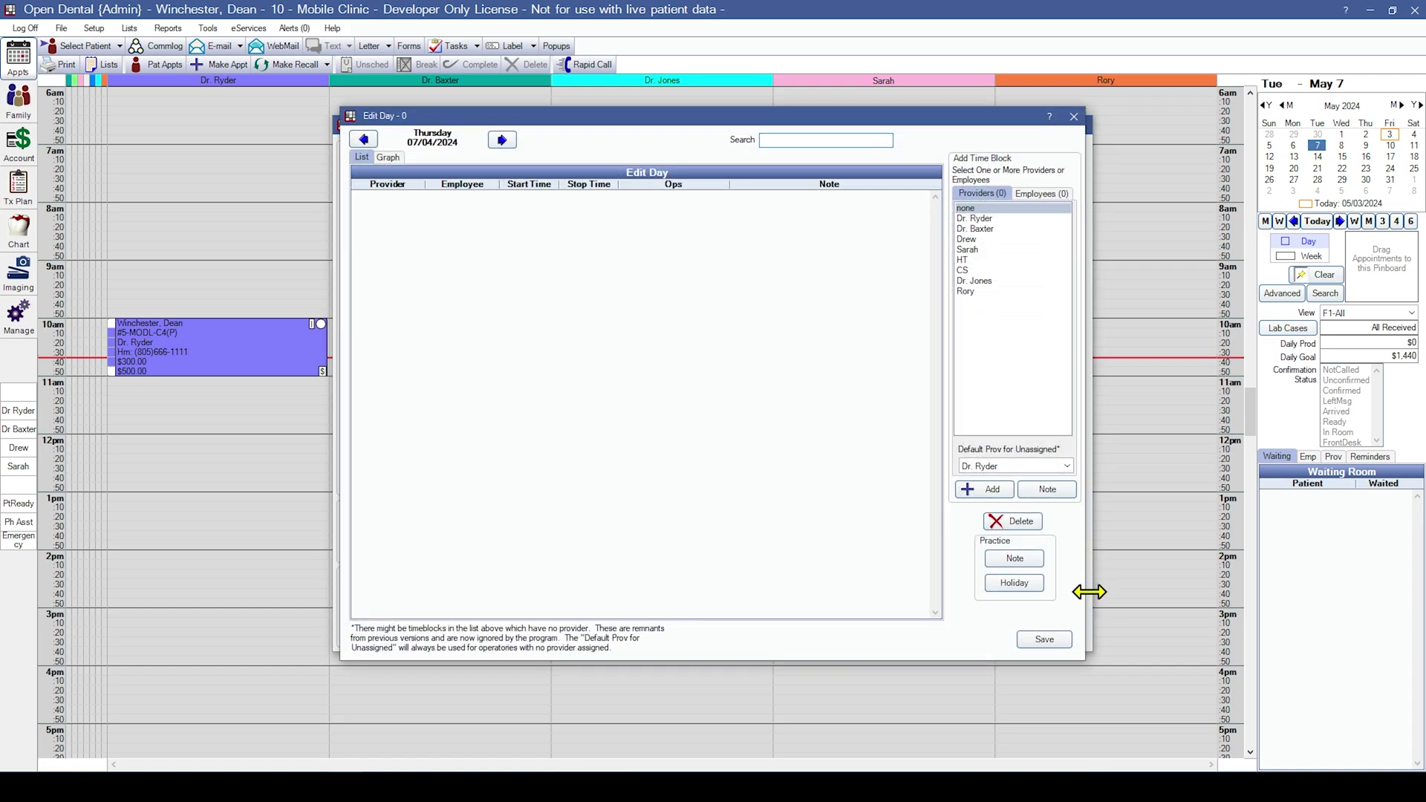
click(1014, 582)
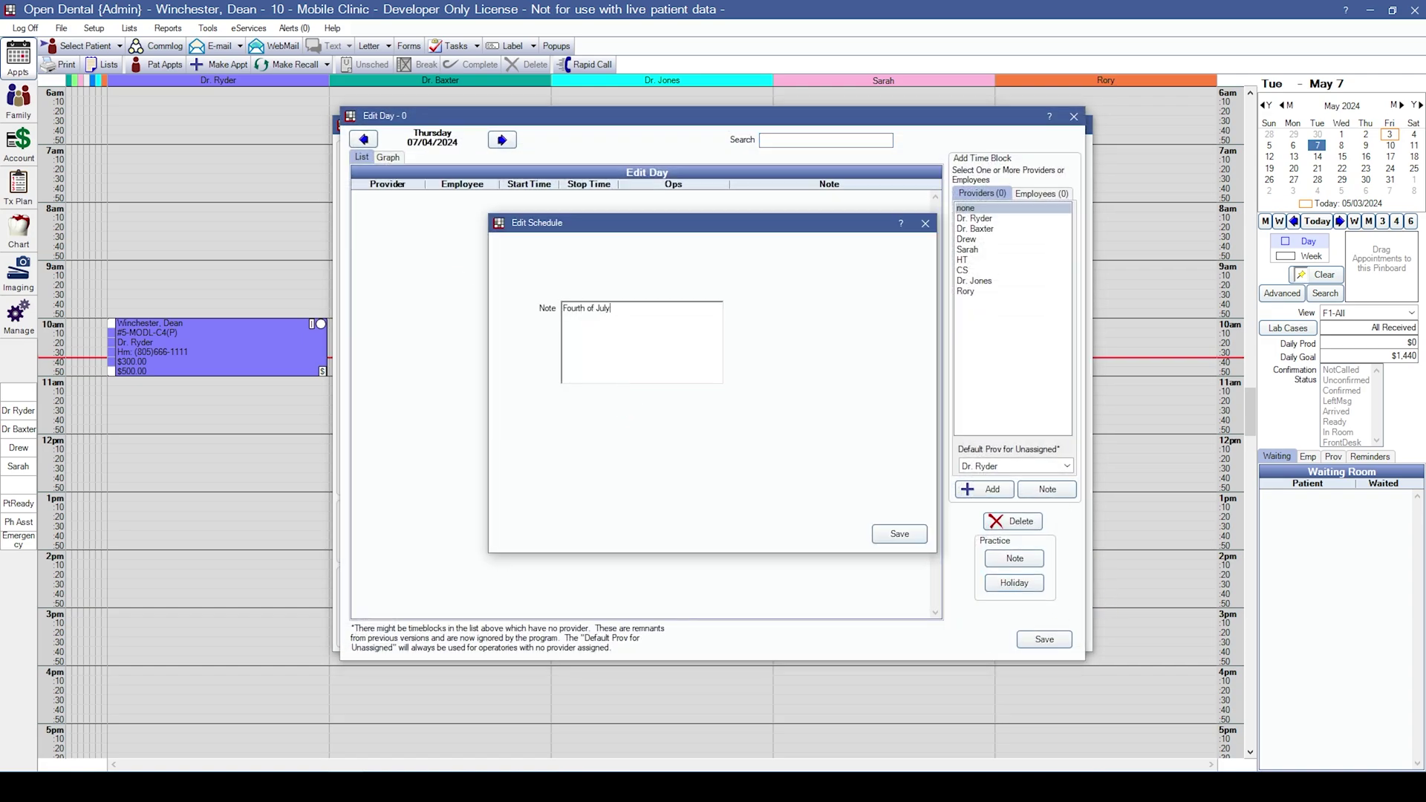
text(Fourth of July)
click(907, 536)
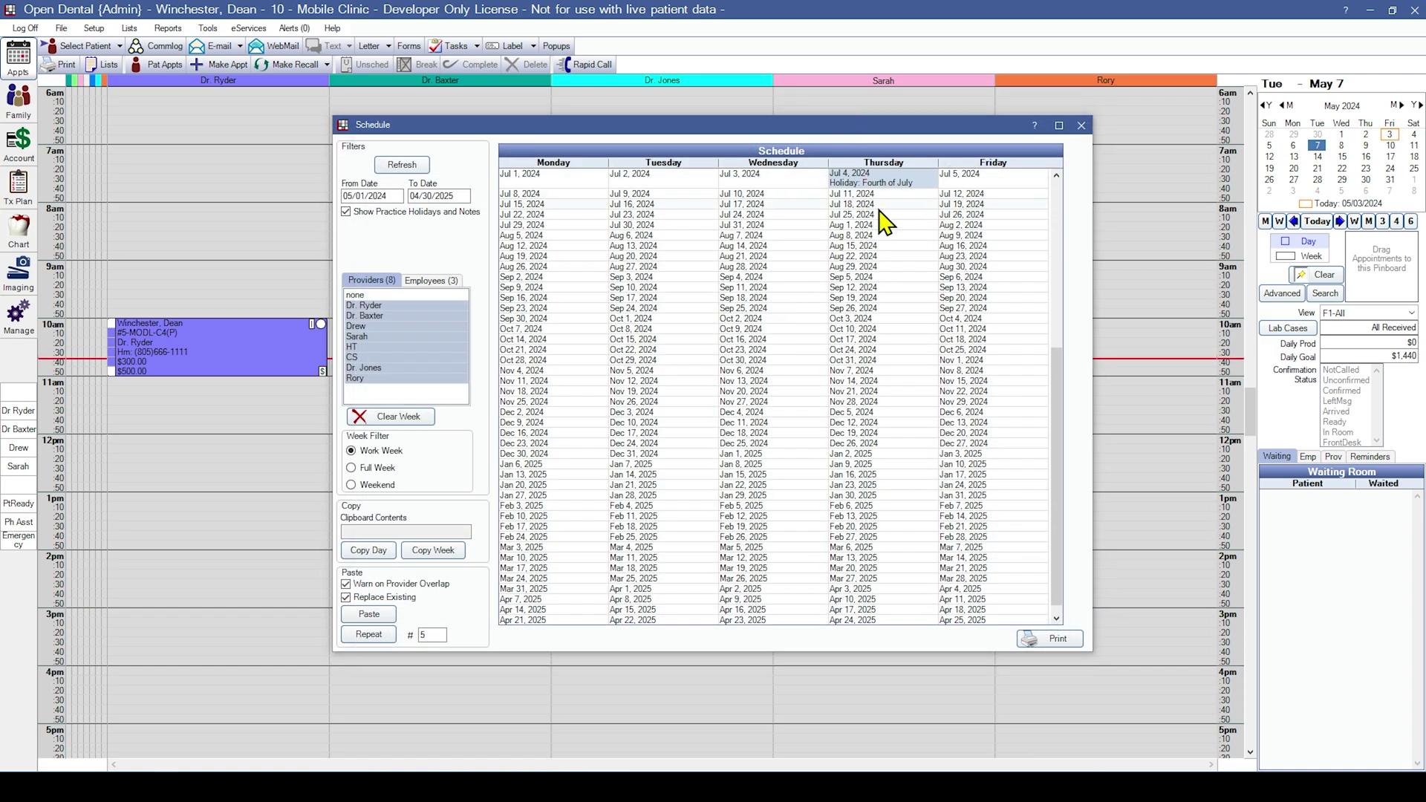
double_click(969, 182)
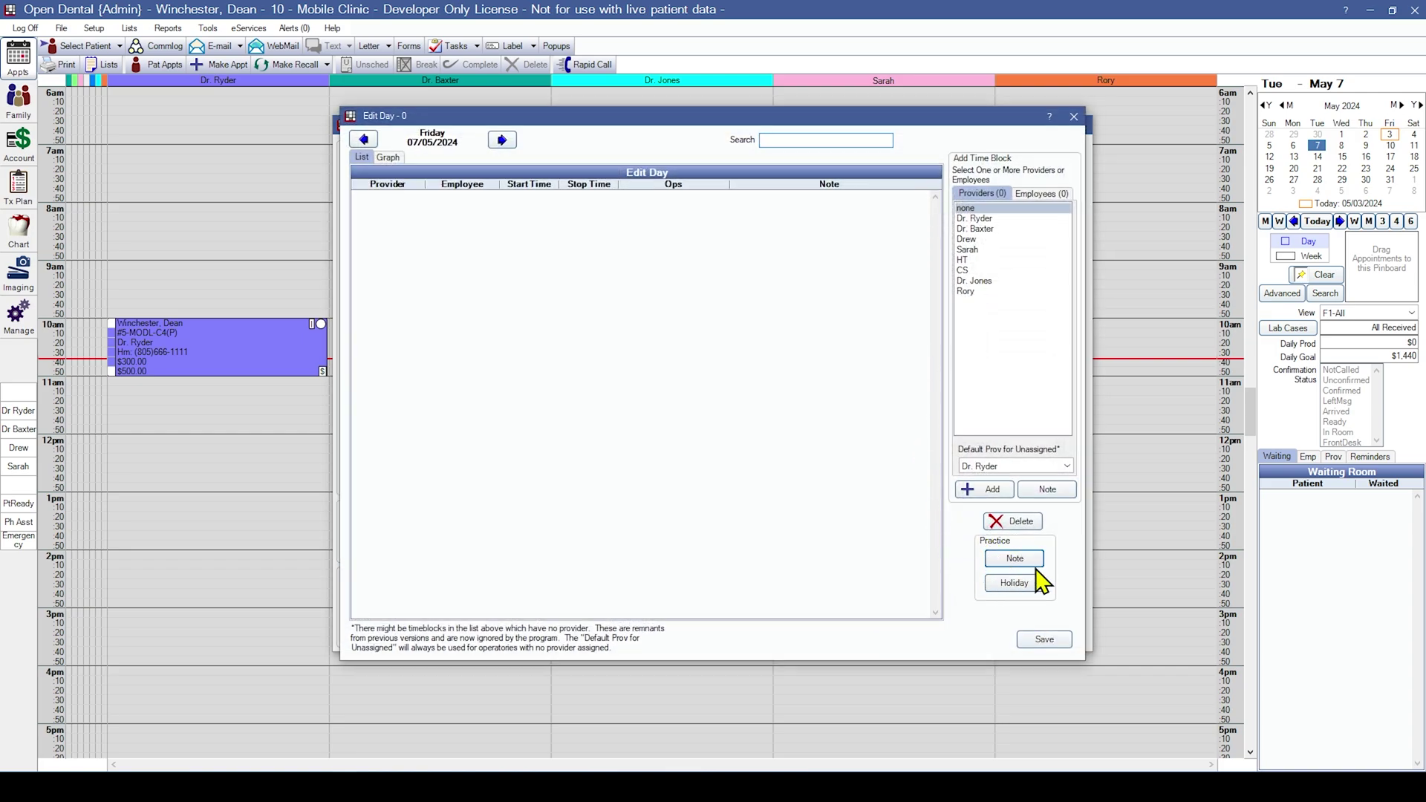
click(1025, 582)
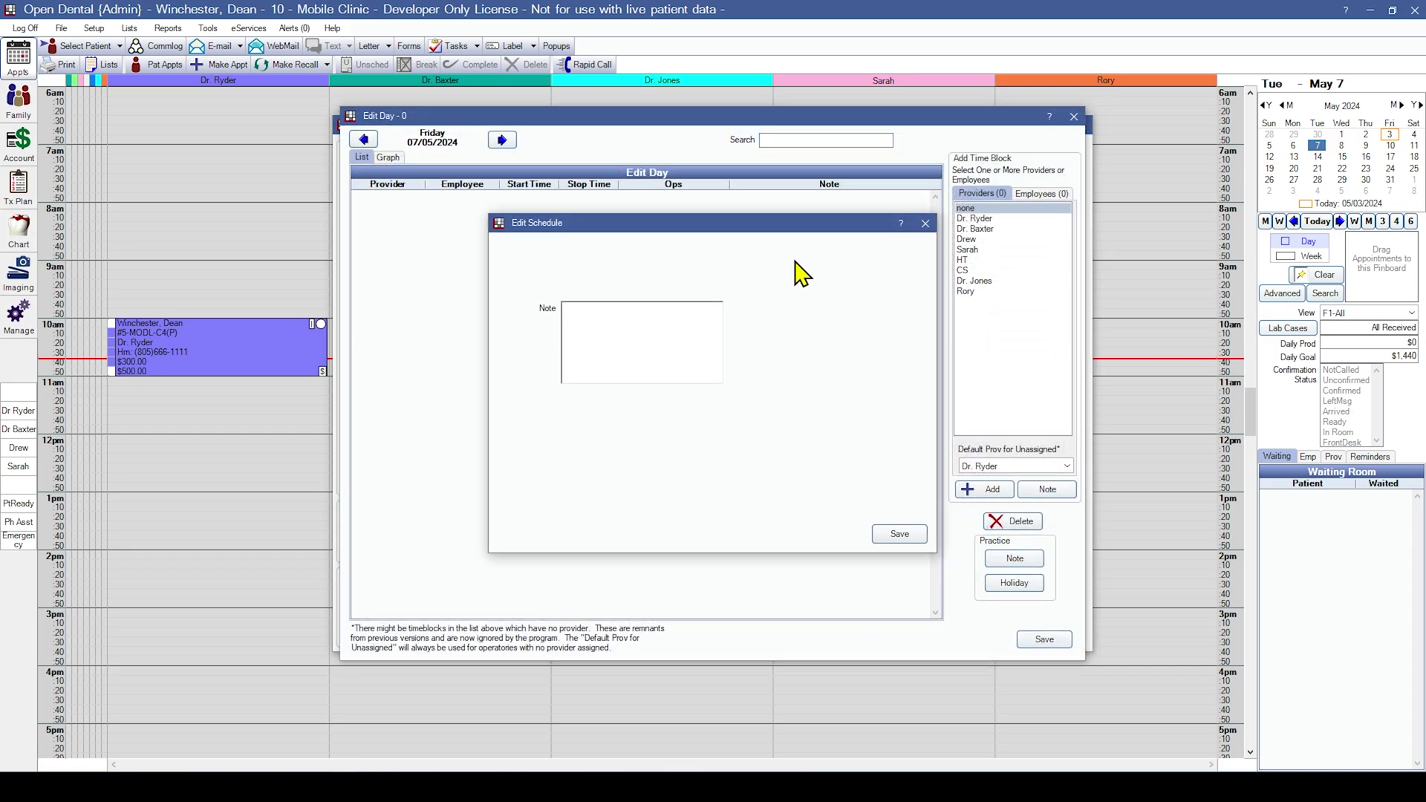
click(925, 224)
click(1073, 117)
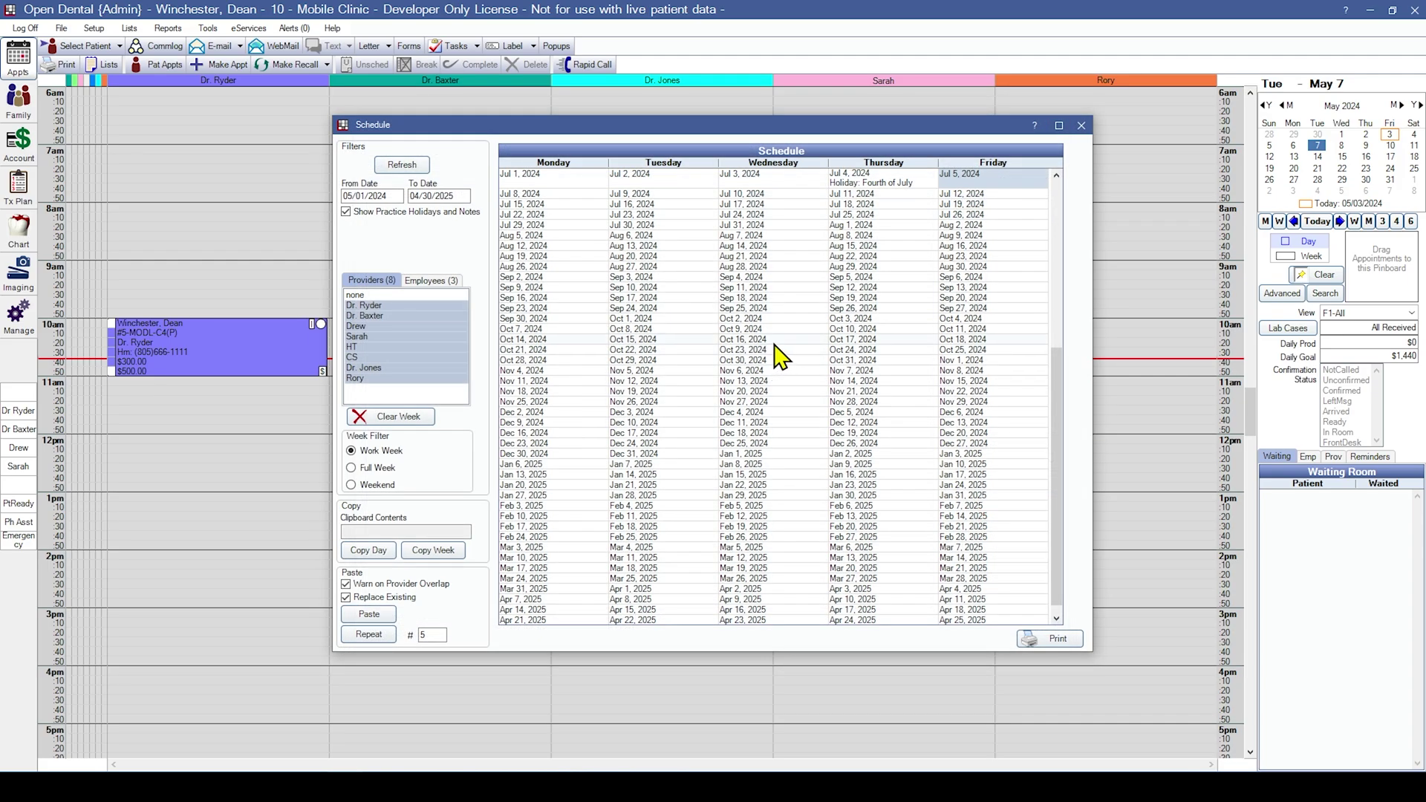
Copy the week of May 6, 2024 and repeat it 52 times from May 13, accepting replacement of the providers' schedules
drag(1062, 393, 1059, 186)
click(520, 306)
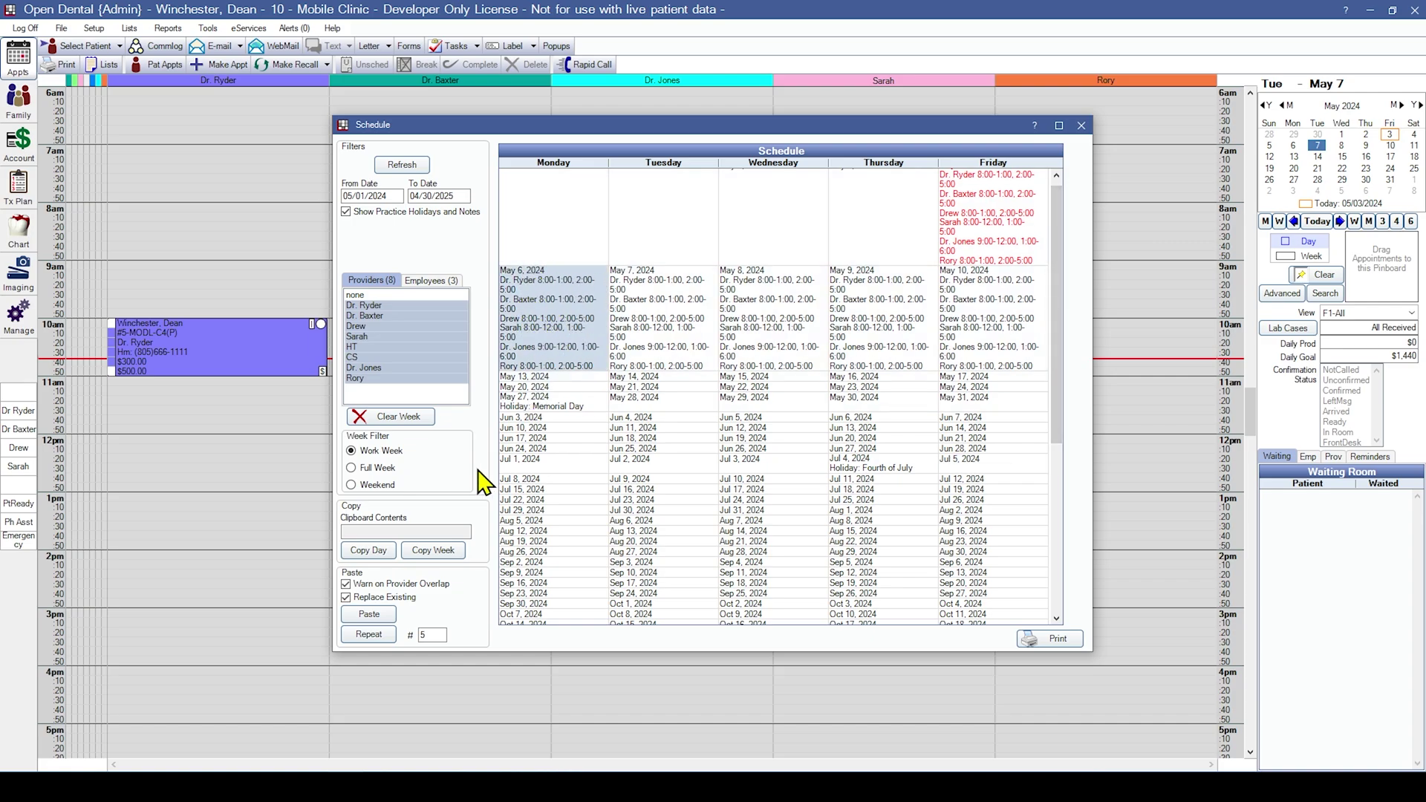
click(424, 550)
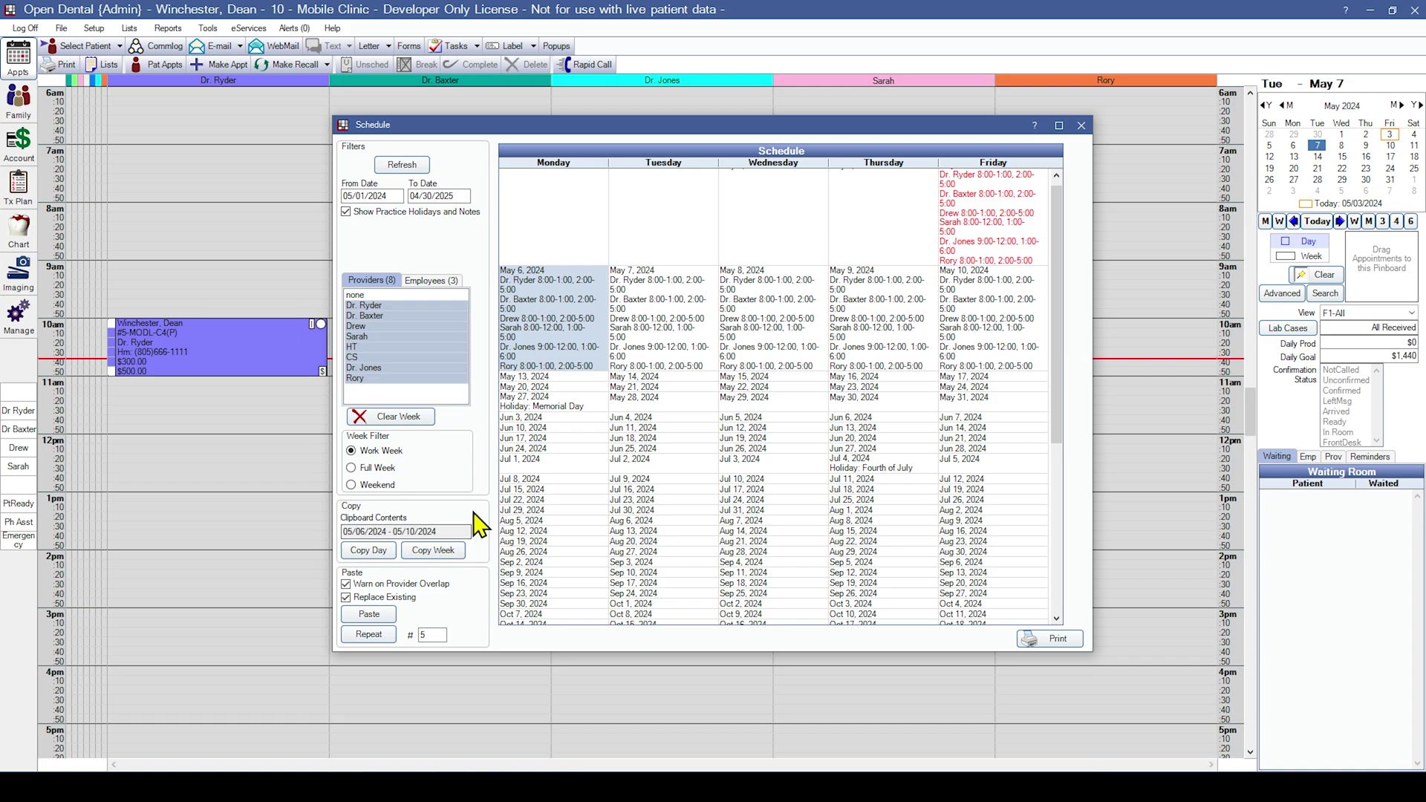
click(547, 377)
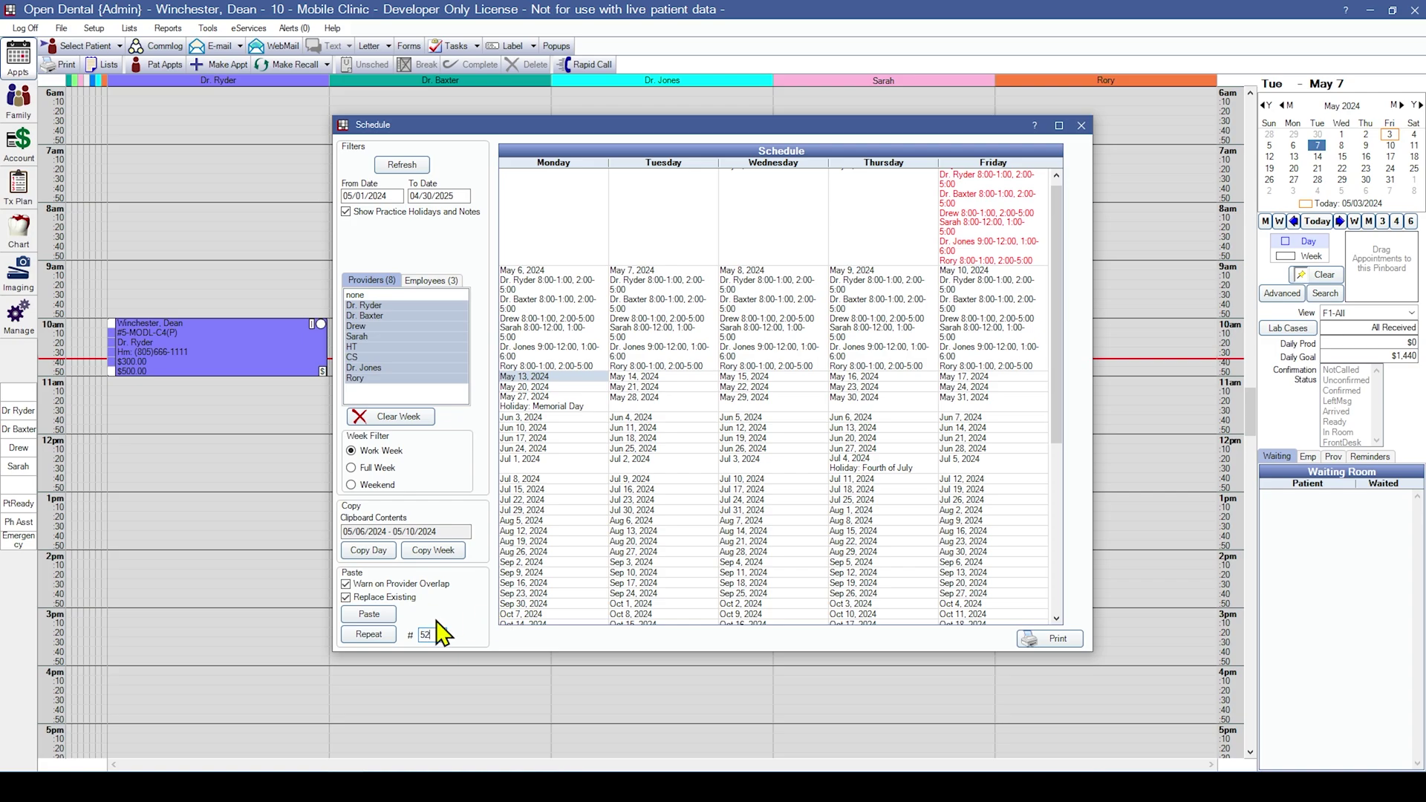
click(374, 635)
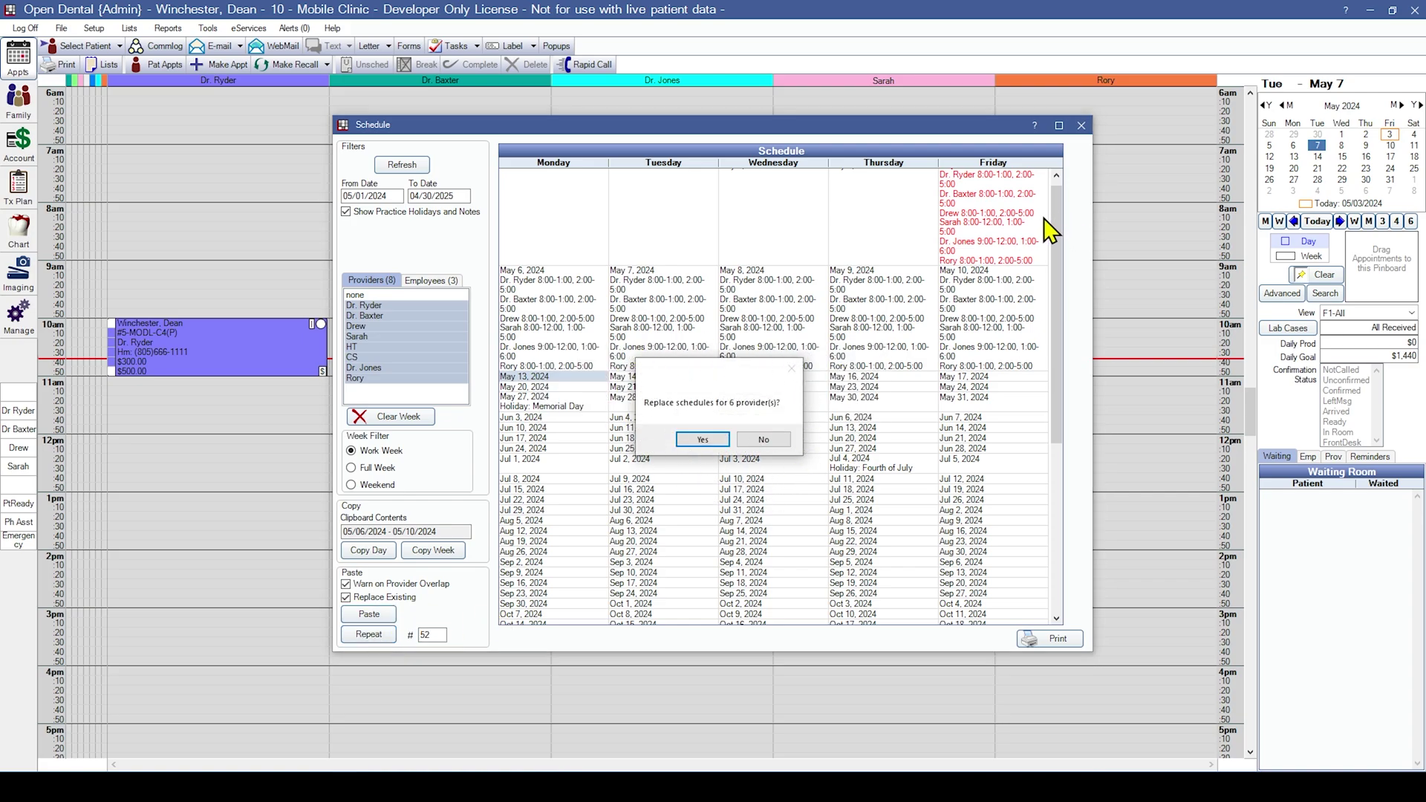
click(702, 441)
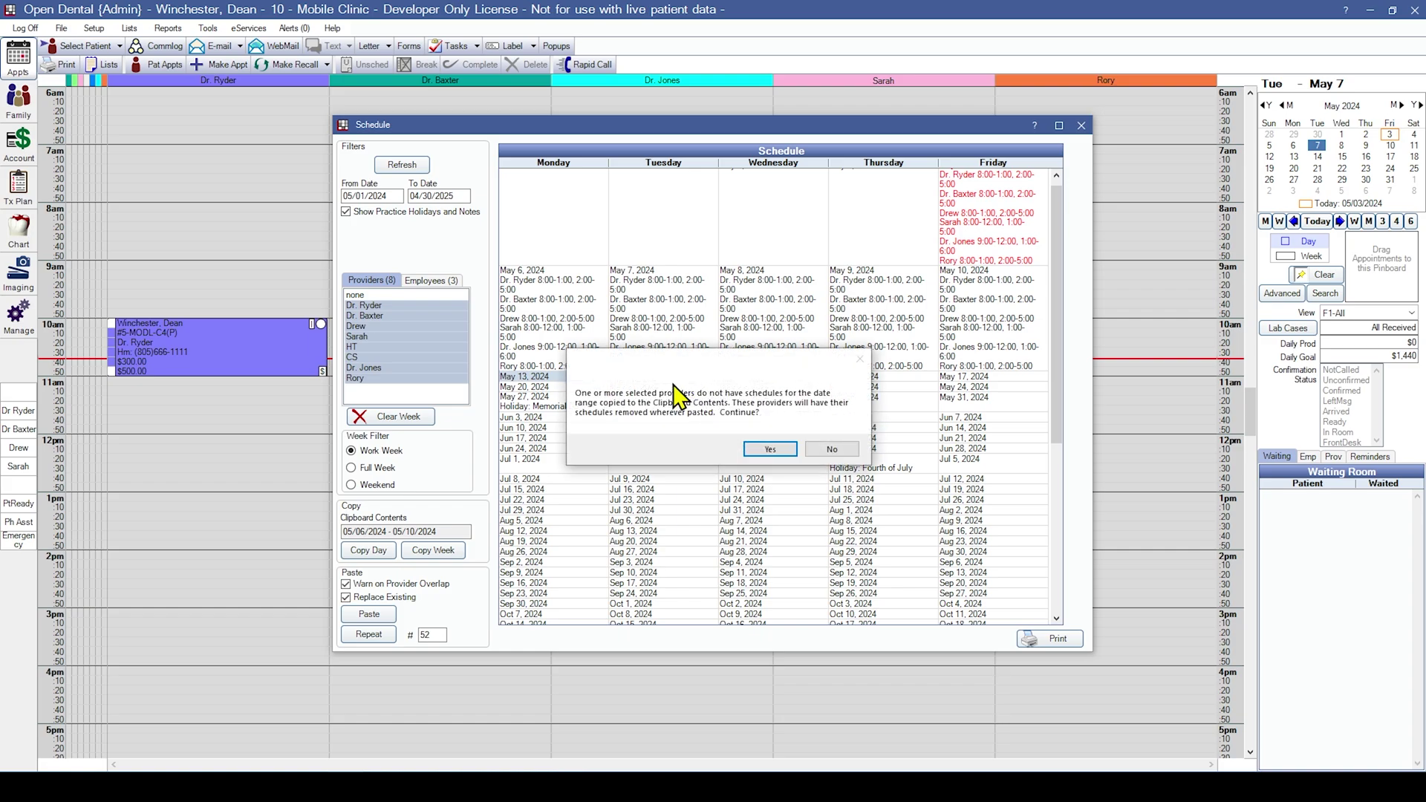
click(789, 452)
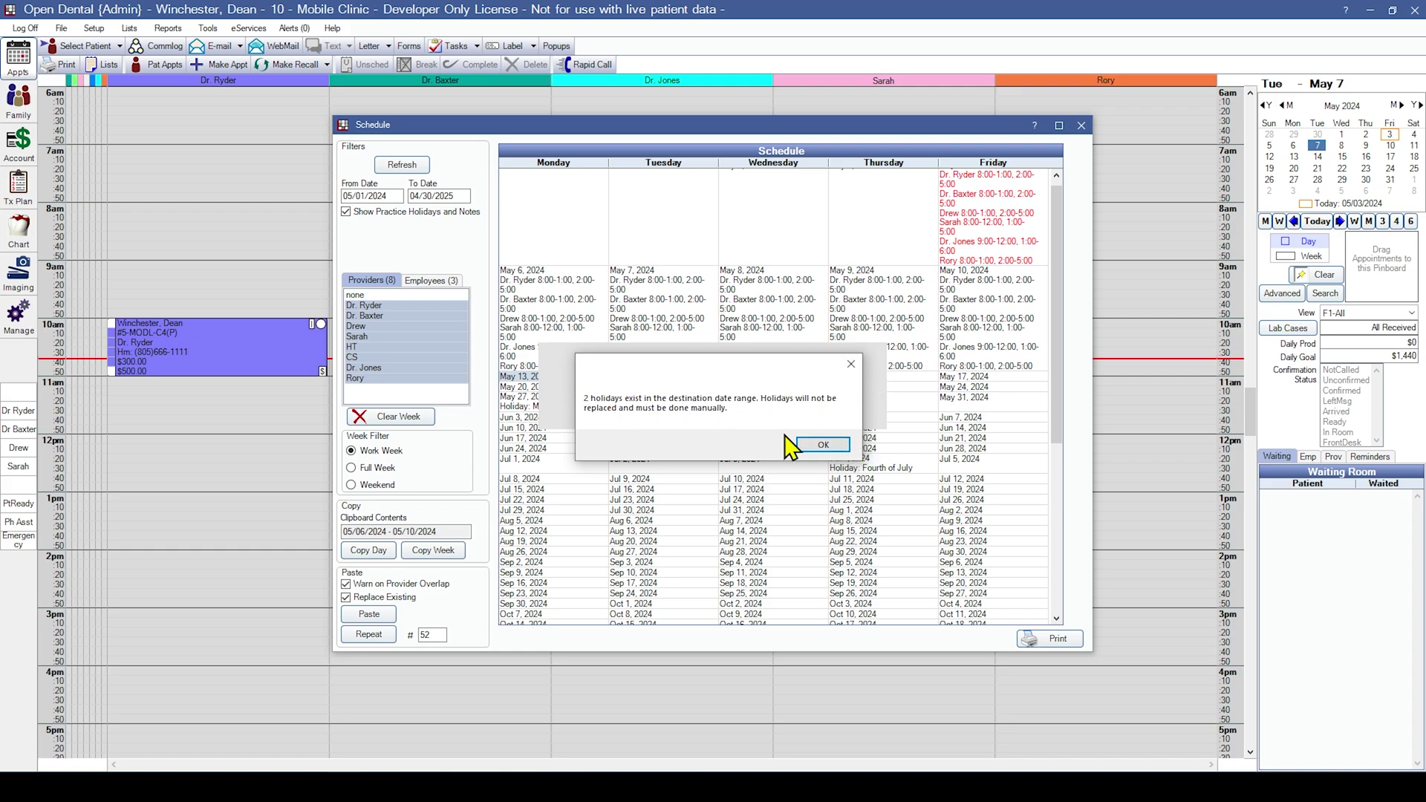
click(822, 445)
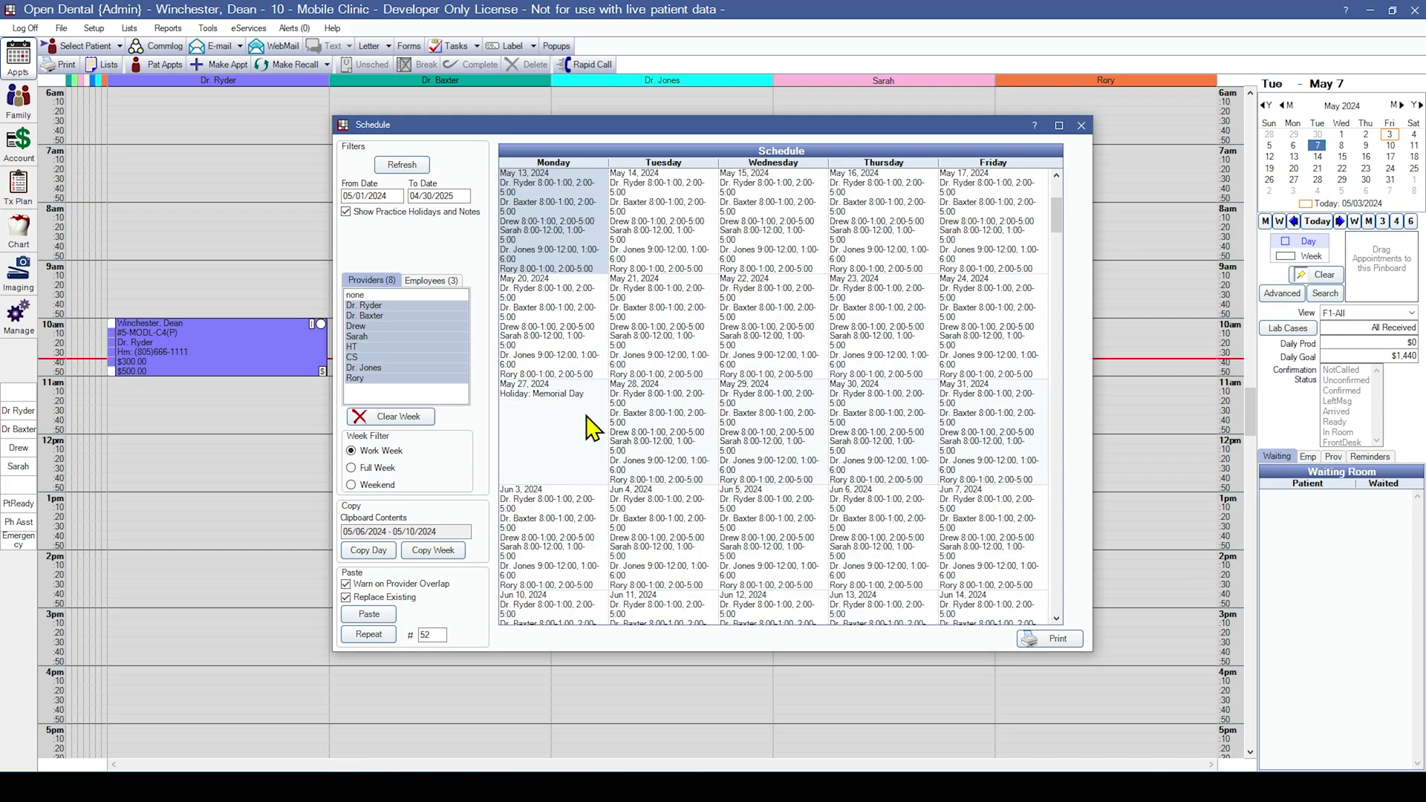
Delete all provider time blocks on Thursday, October 31, 2024
click(598, 416)
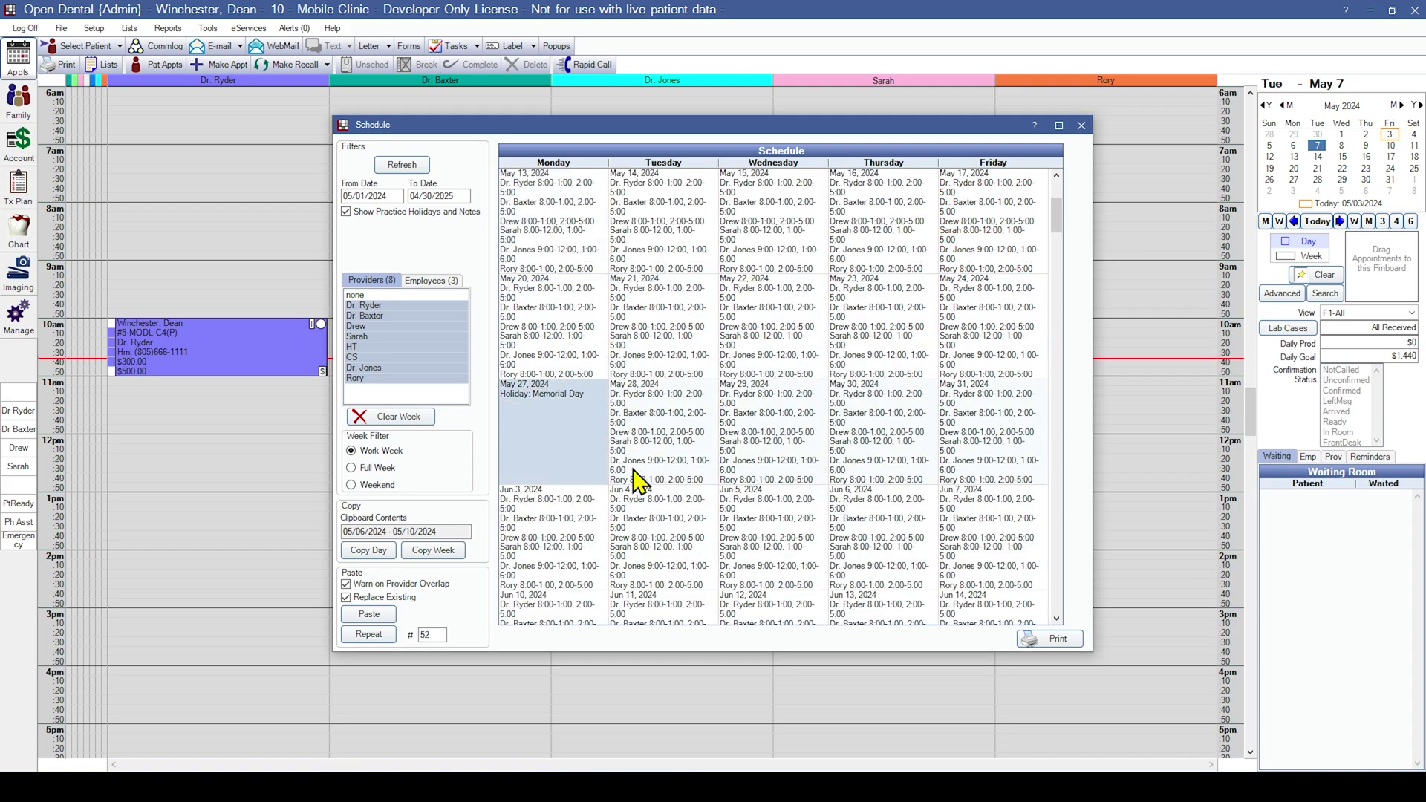
scroll(772, 500, down, 10)
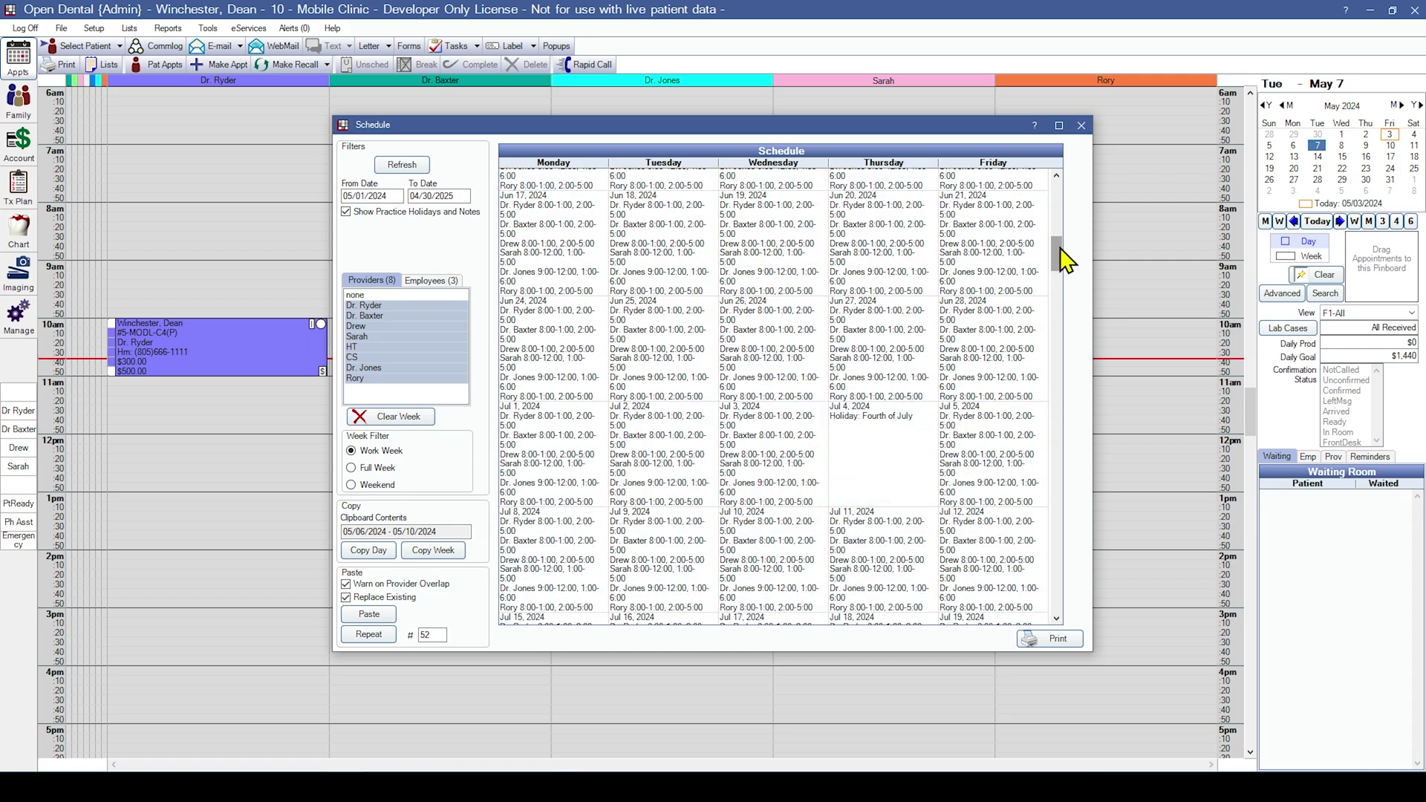
drag(1062, 261, 1071, 349)
scroll(895, 546, down, 3)
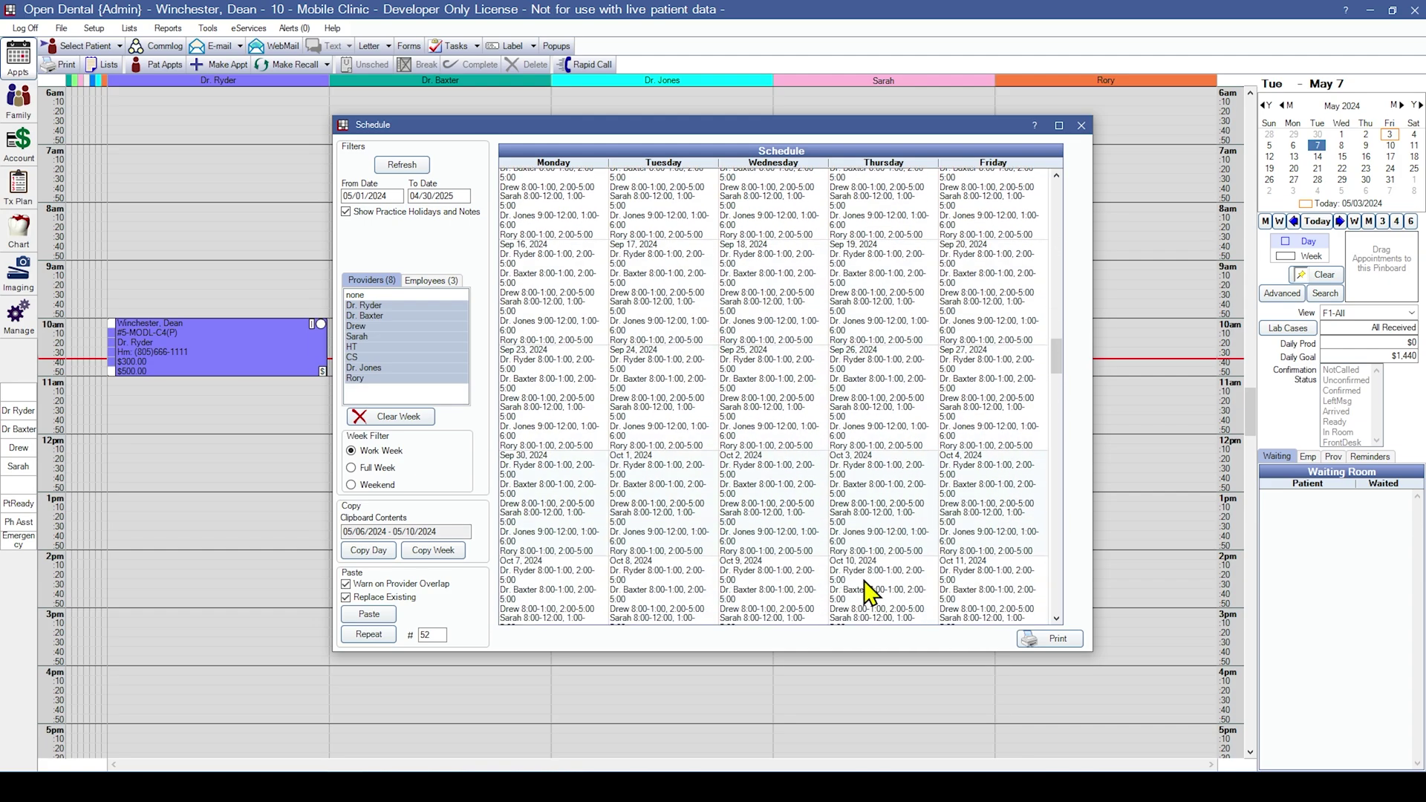
scroll(864, 532, down, 5)
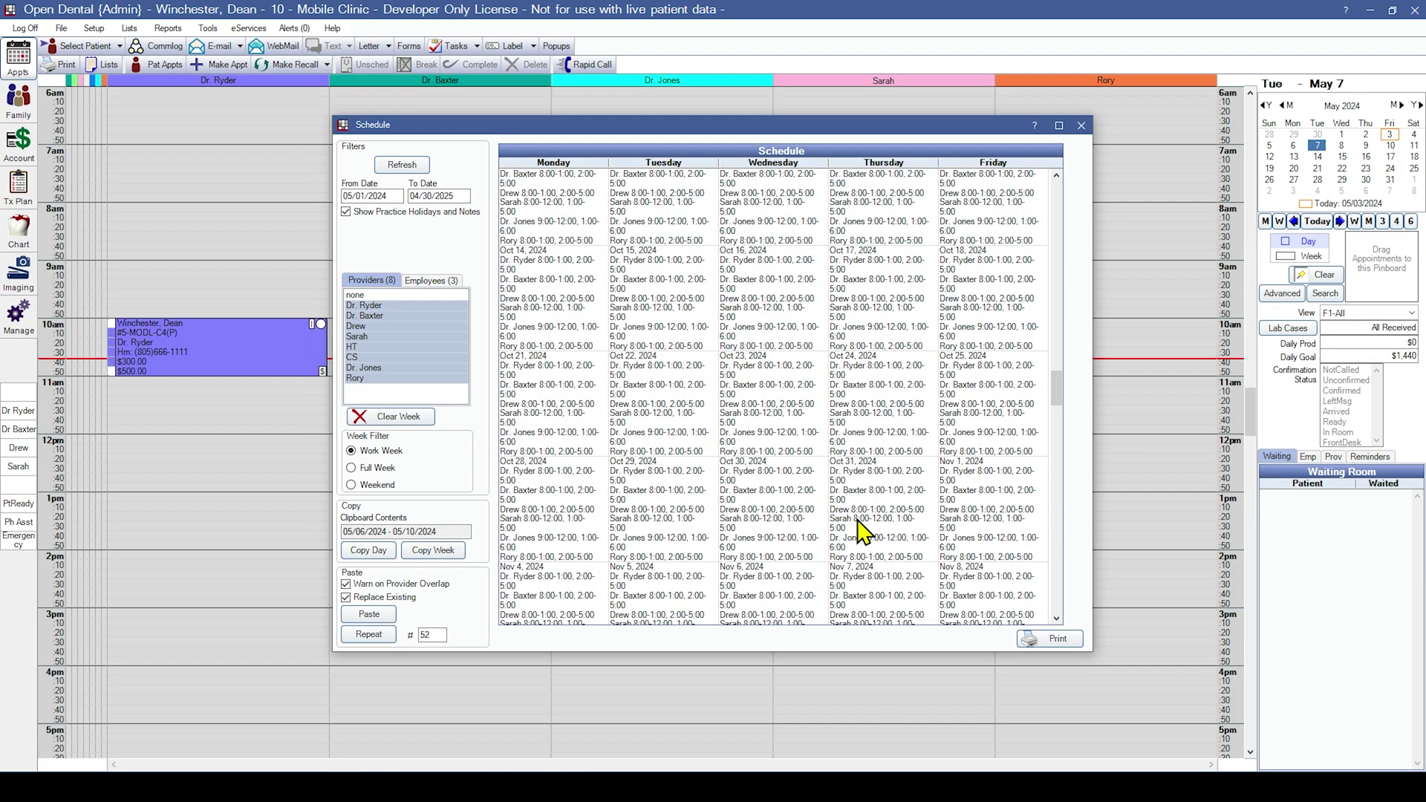
double_click(879, 512)
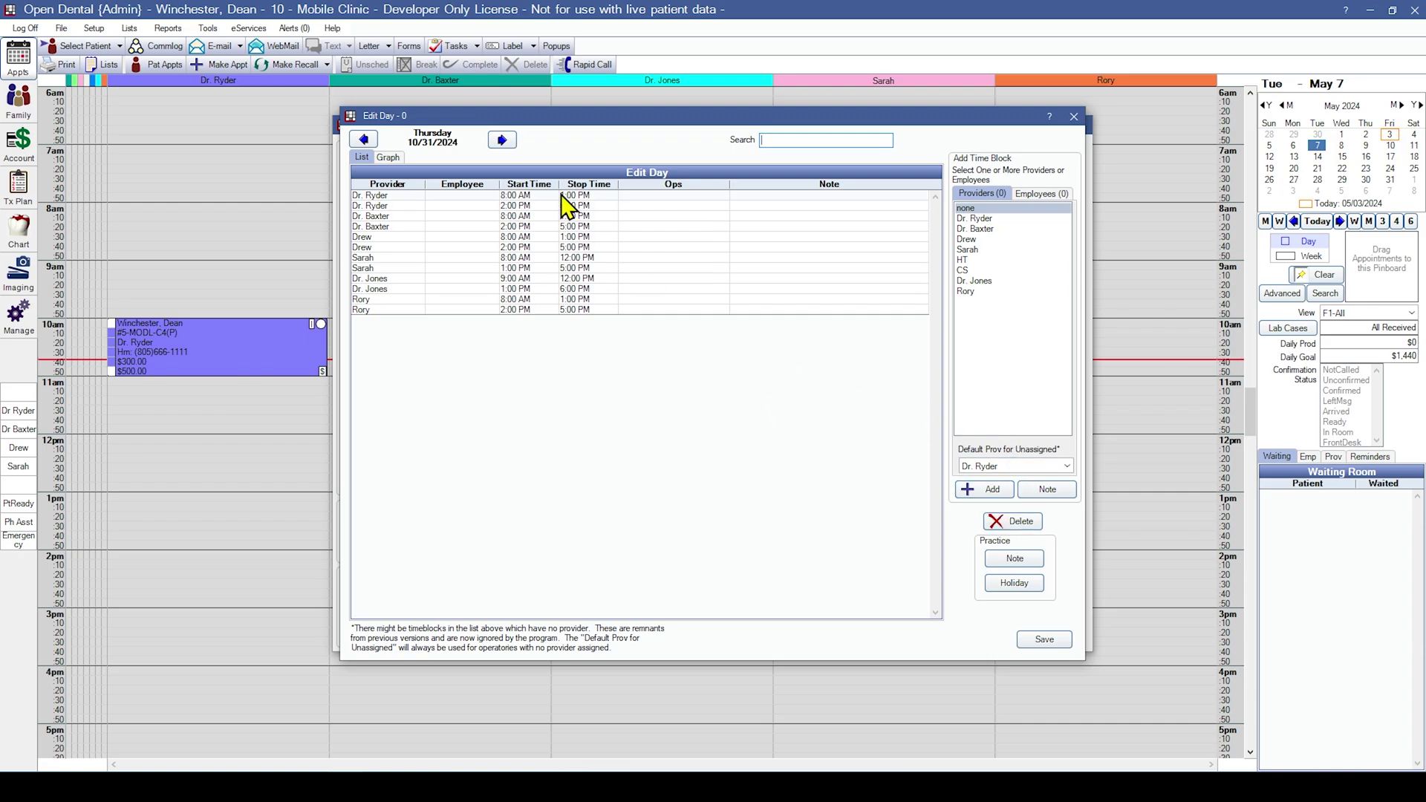
drag(568, 194, 569, 358)
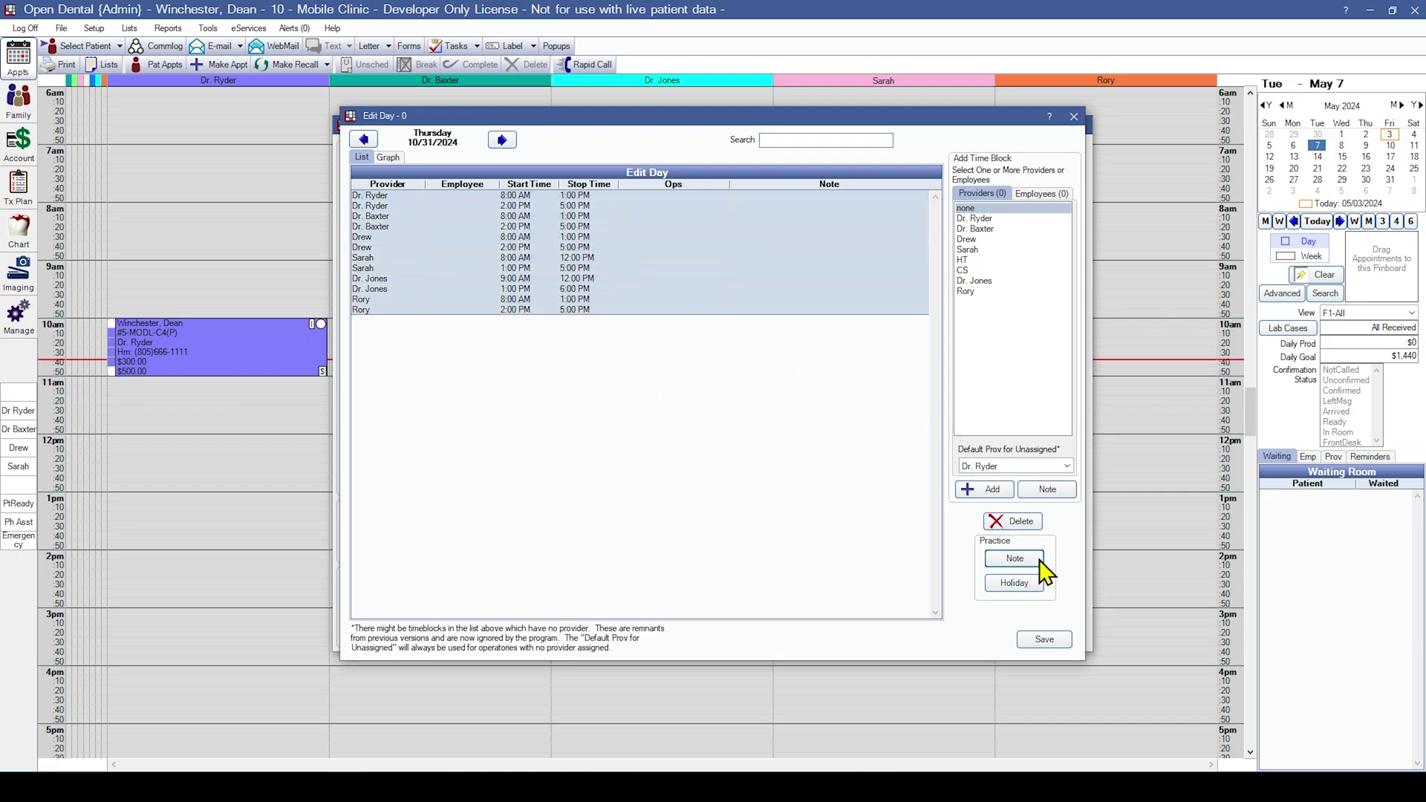
click(1011, 523)
click(719, 440)
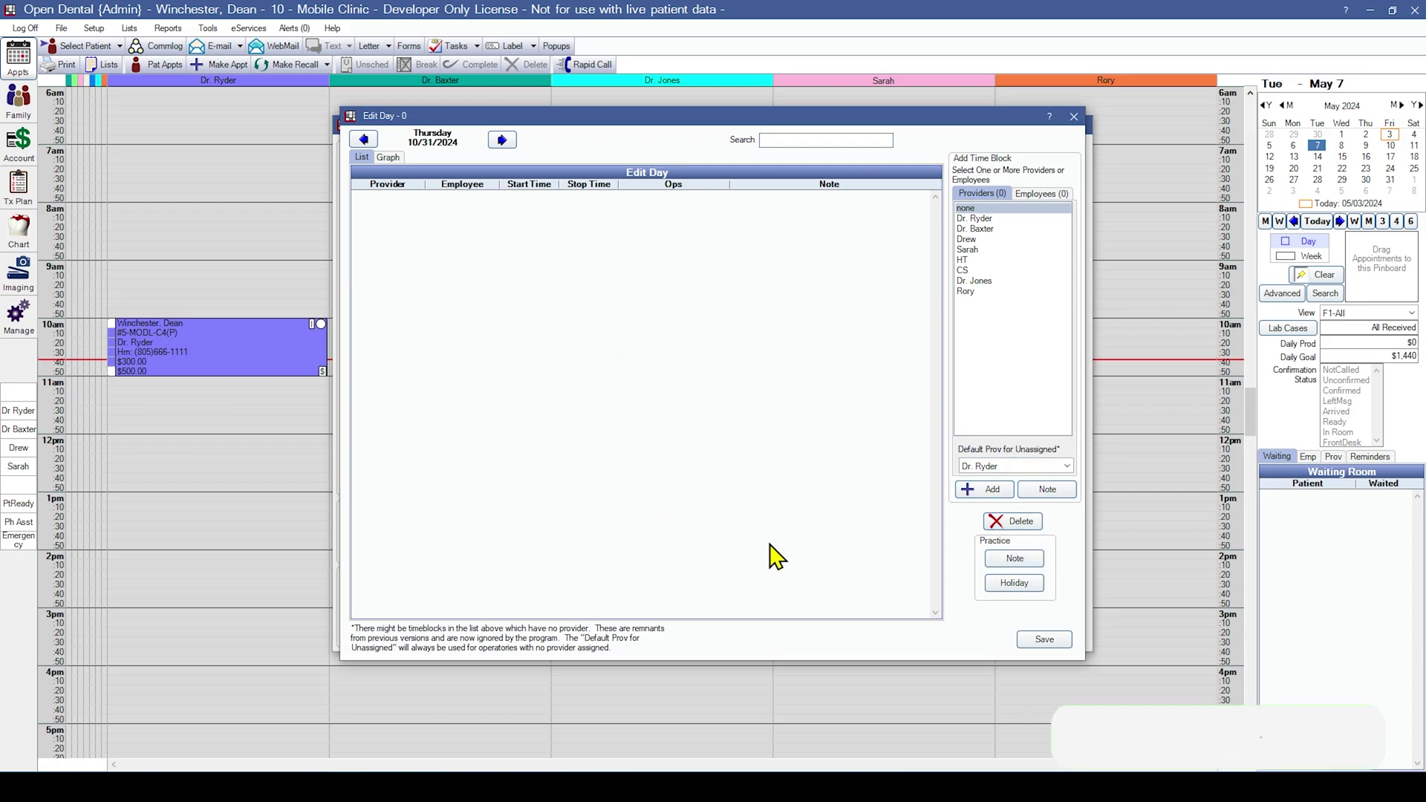
Add a practice holiday noted "Halloween" on October 31, 2024, and save the day
click(1010, 559)
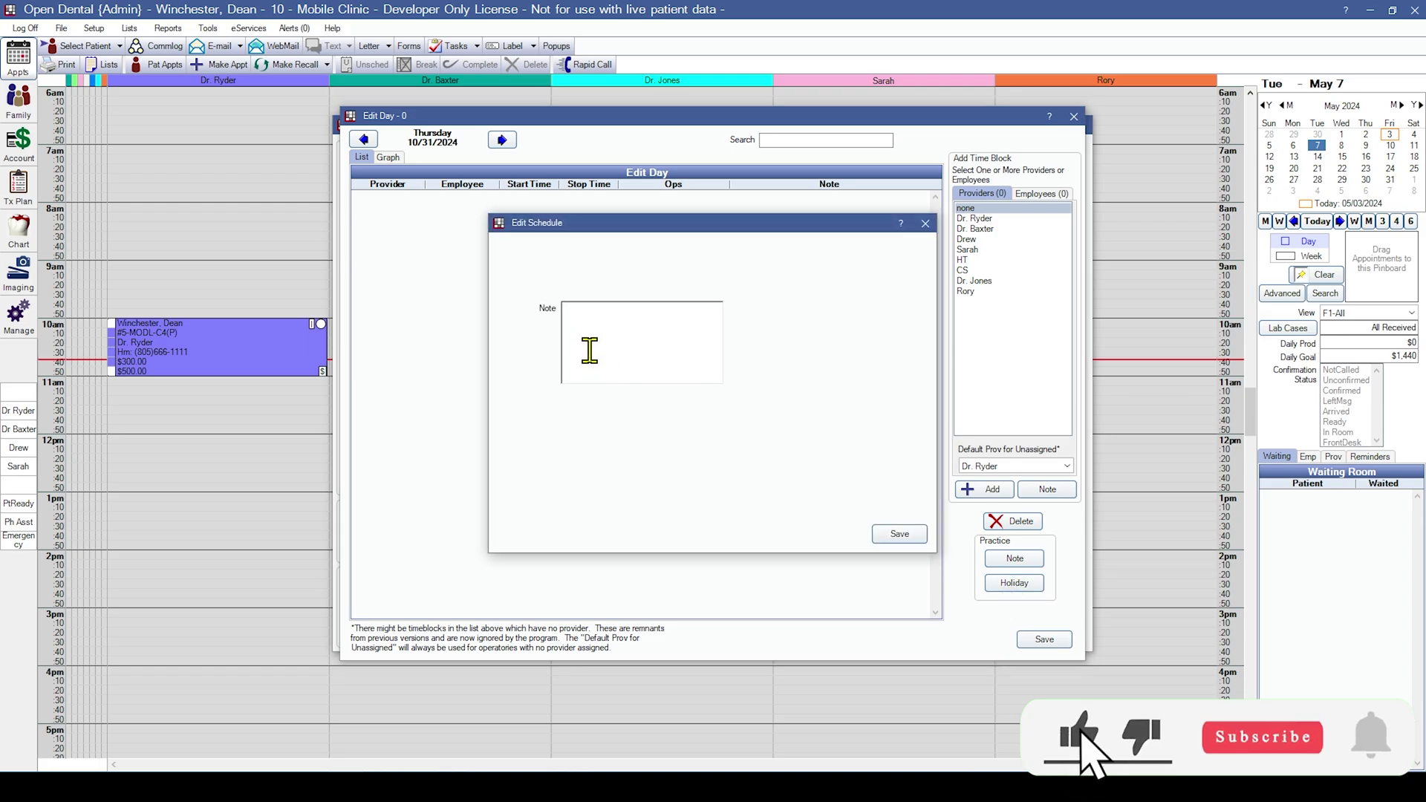
text(Halloween)
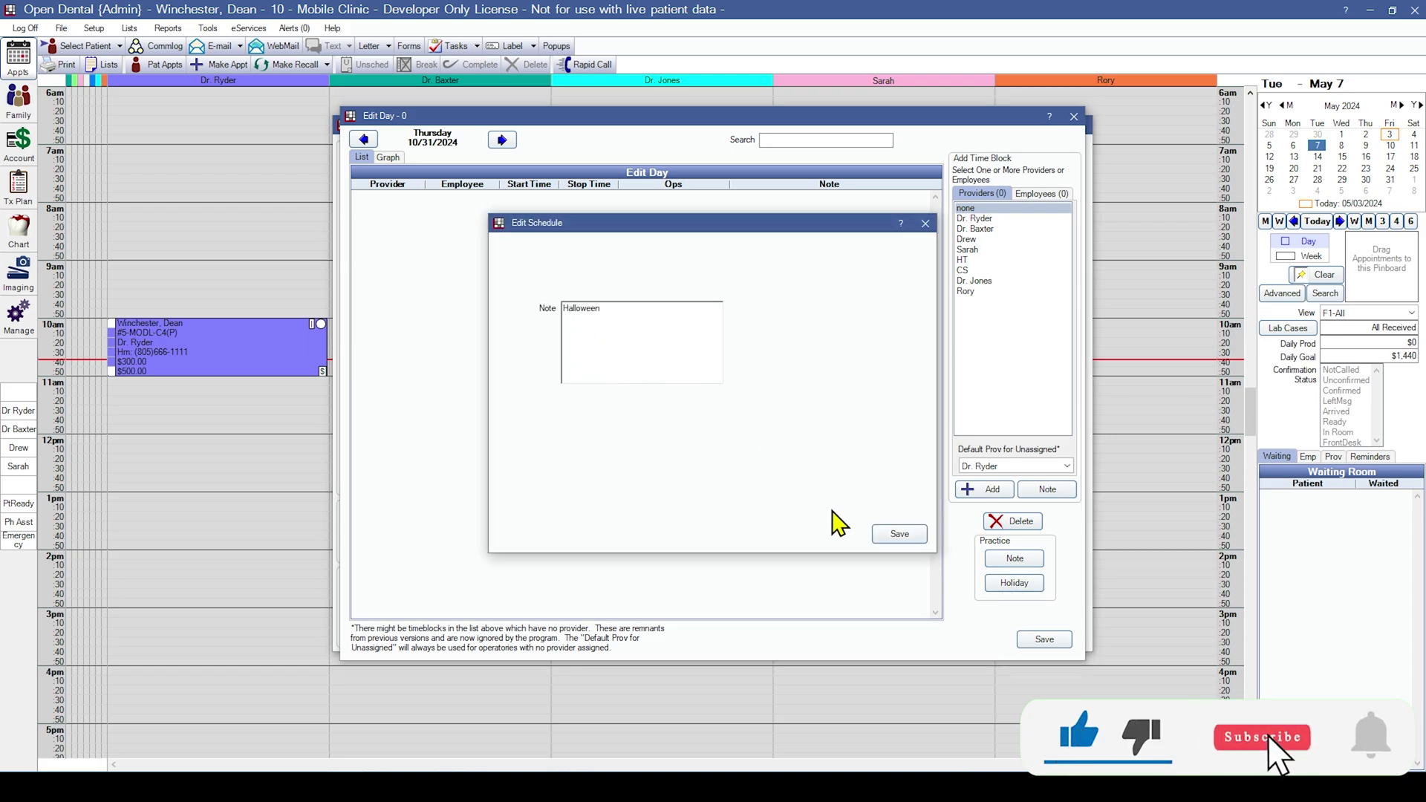
click(899, 533)
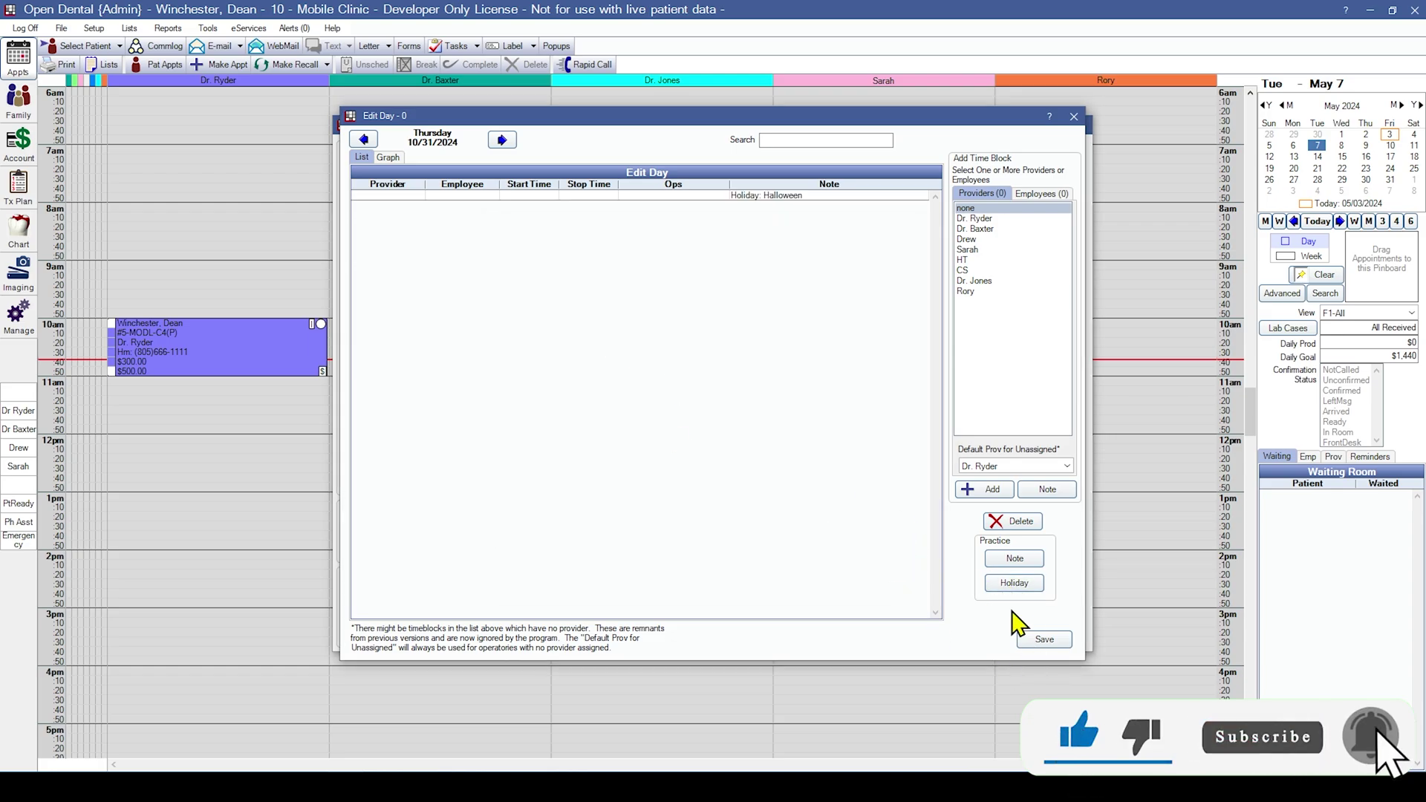
click(1035, 640)
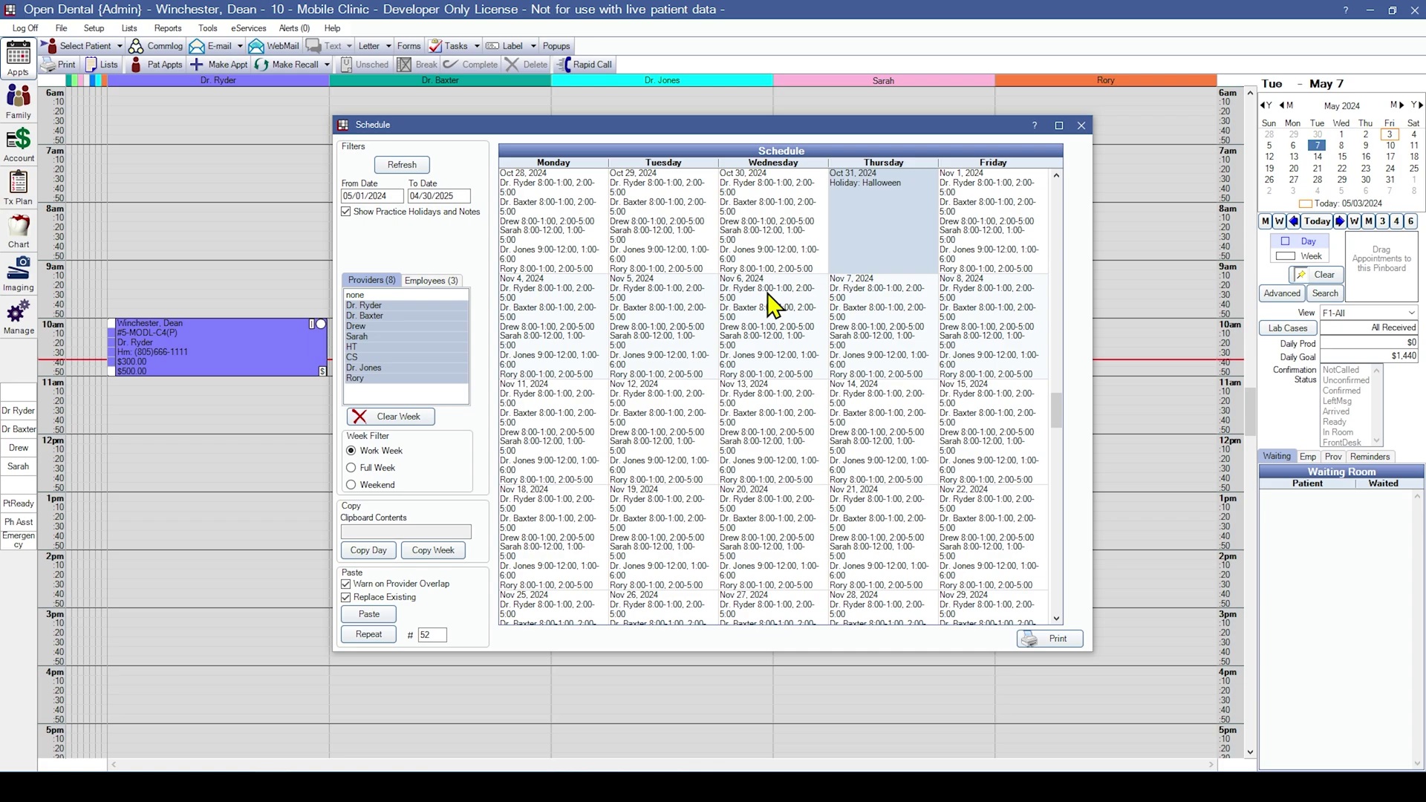
Close the schedule setup and refresh the appointment book by switching to the Family module and back
click(1081, 126)
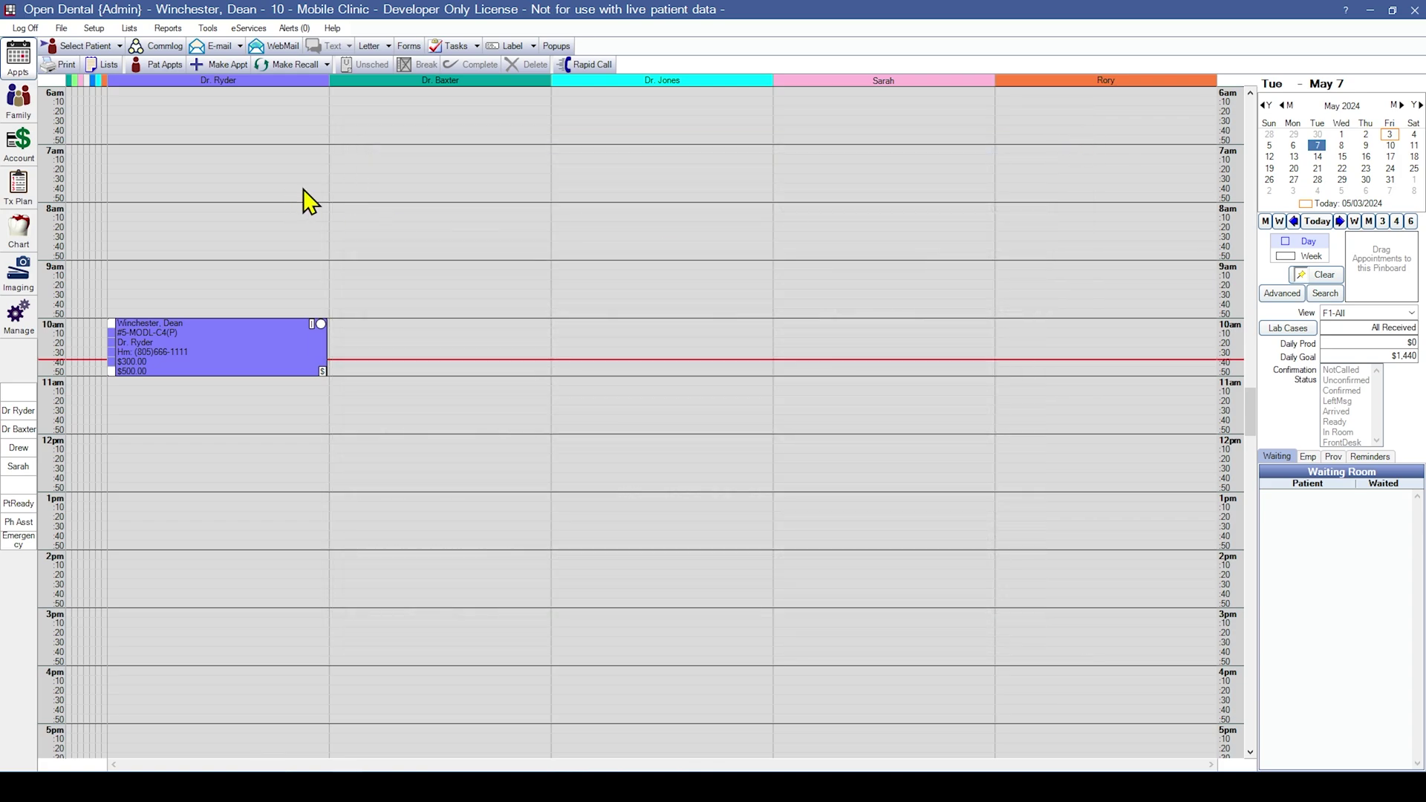
click(18, 100)
click(19, 58)
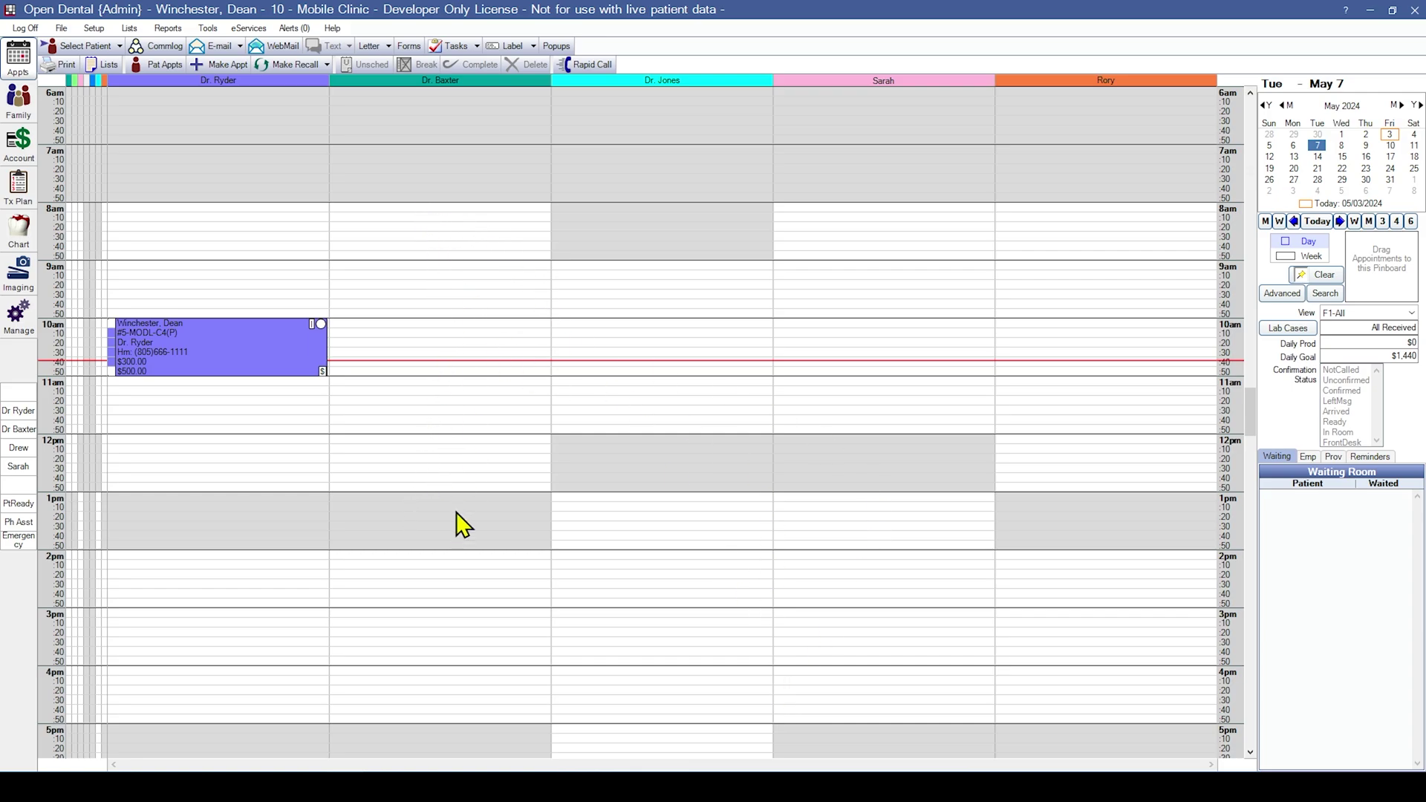
Compare how the appointment book displays the May 27, 2024 holiday with the provider hours on May 3
click(1294, 180)
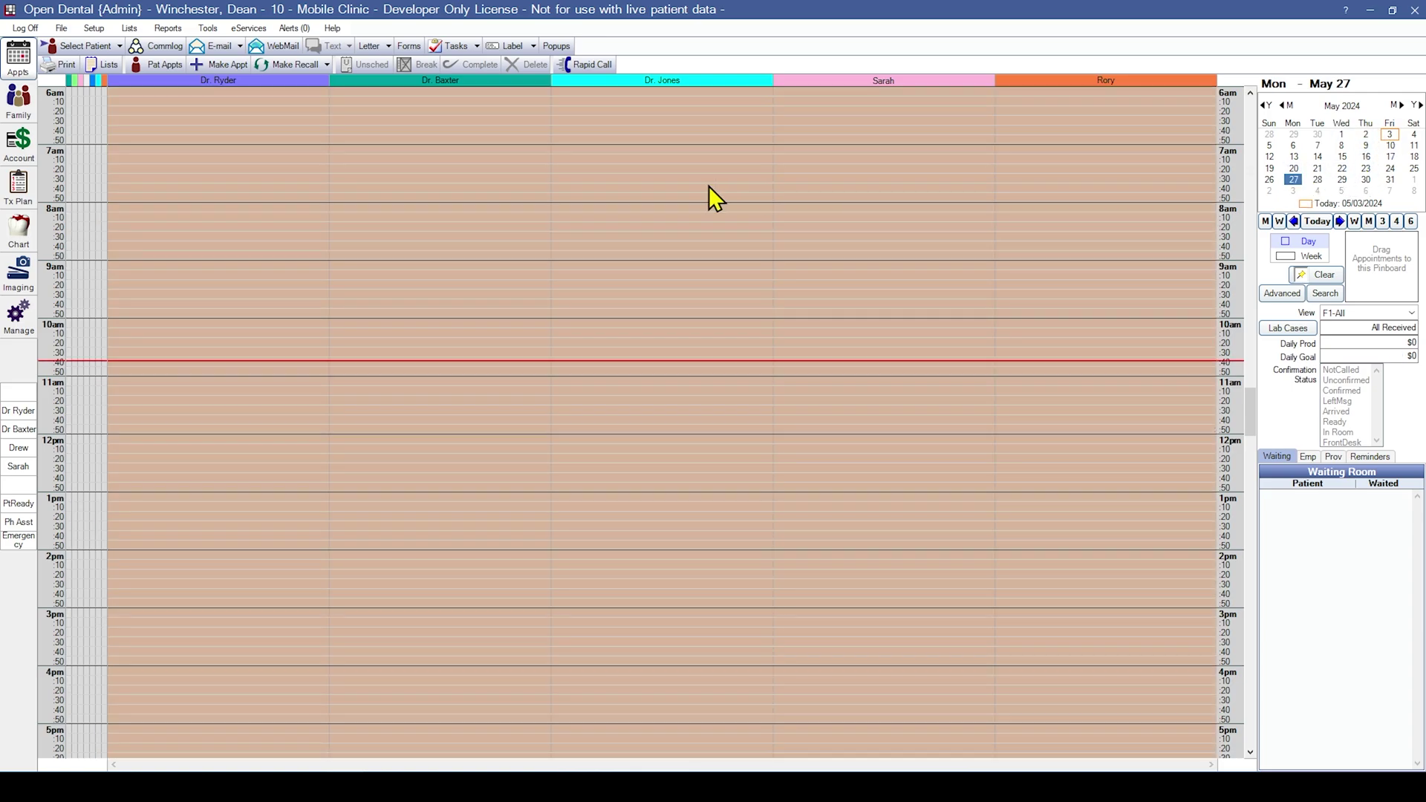
scroll(380, 350, up, 6)
scroll(363, 340, down, 10)
scroll(624, 448, up, 5)
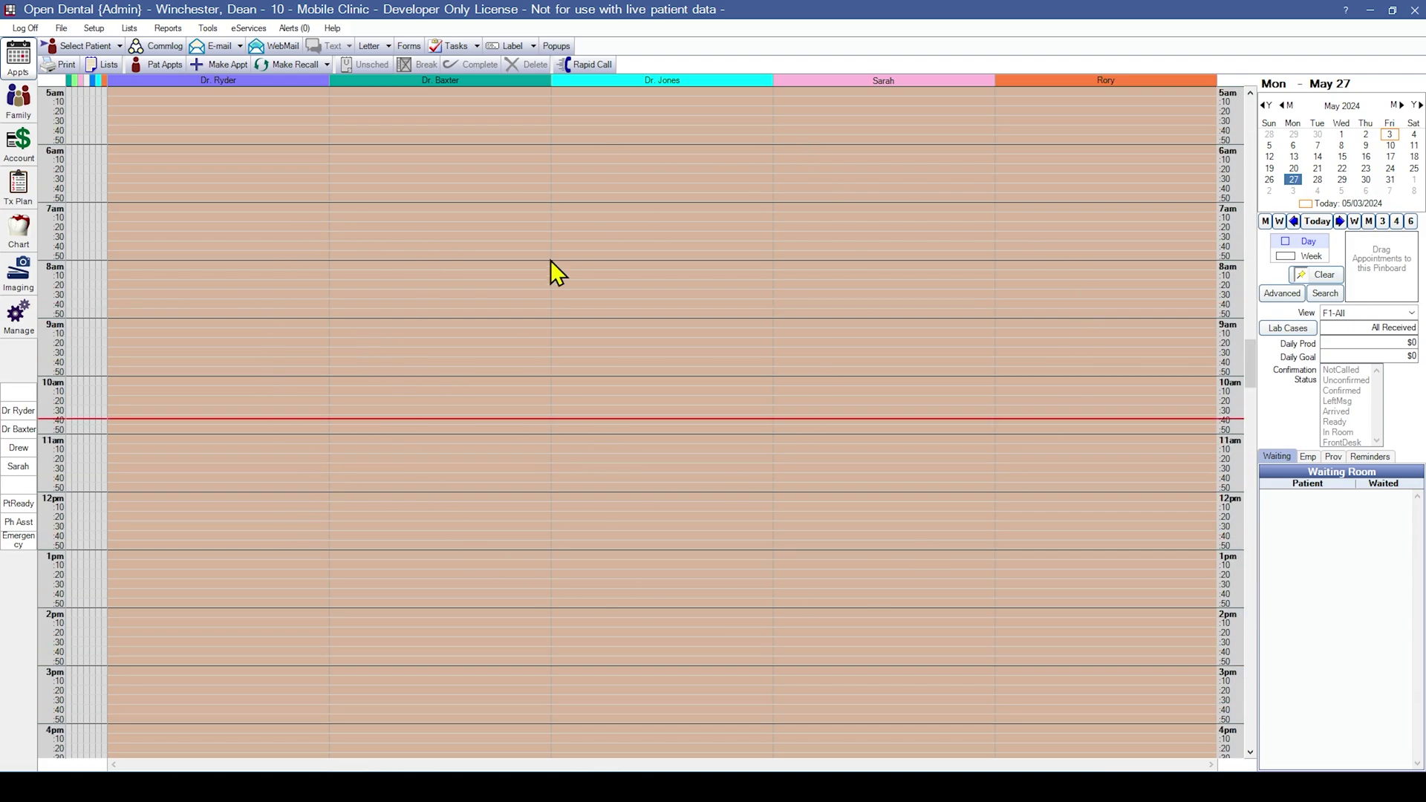
click(1390, 134)
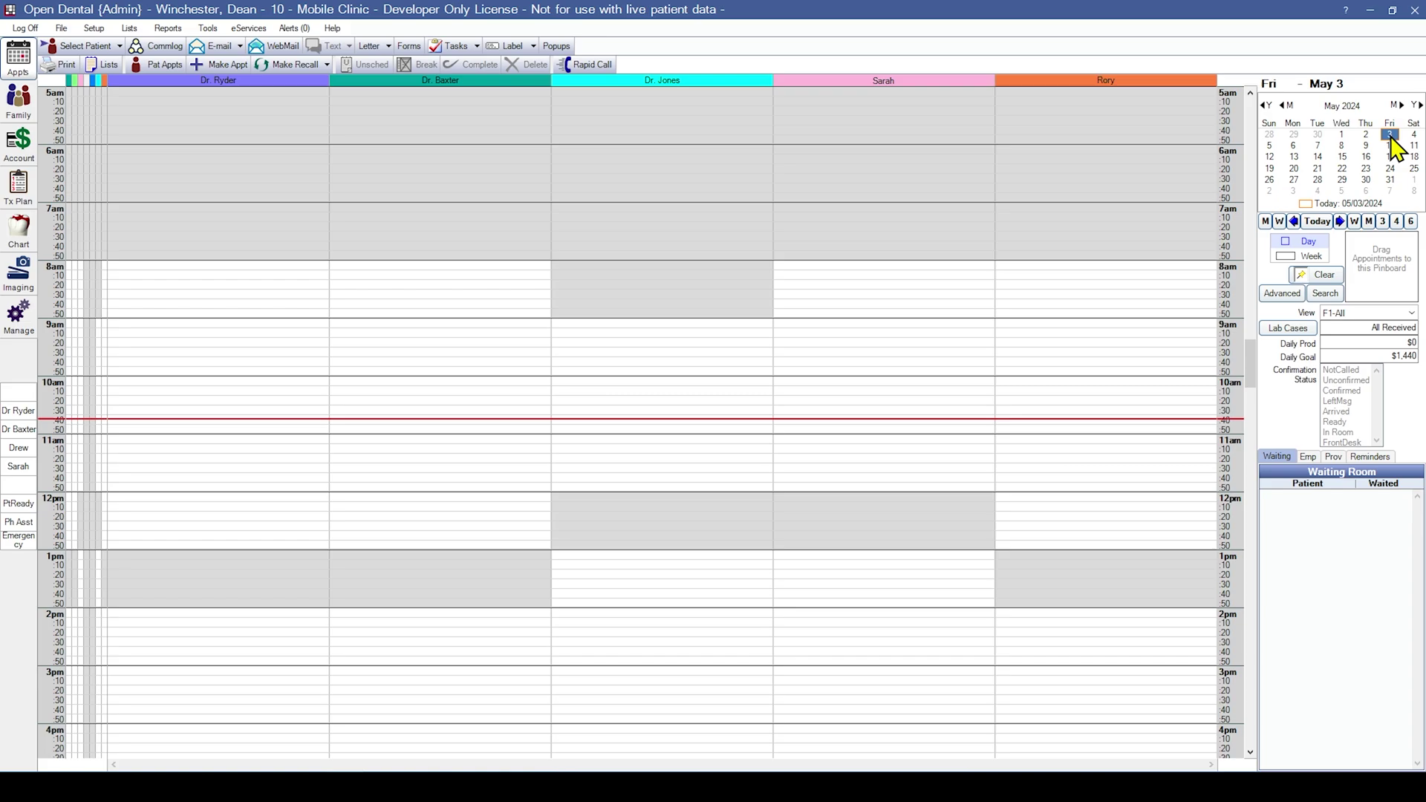
scroll(680, 350, down, 6)
scroll(680, 351, up, 4)
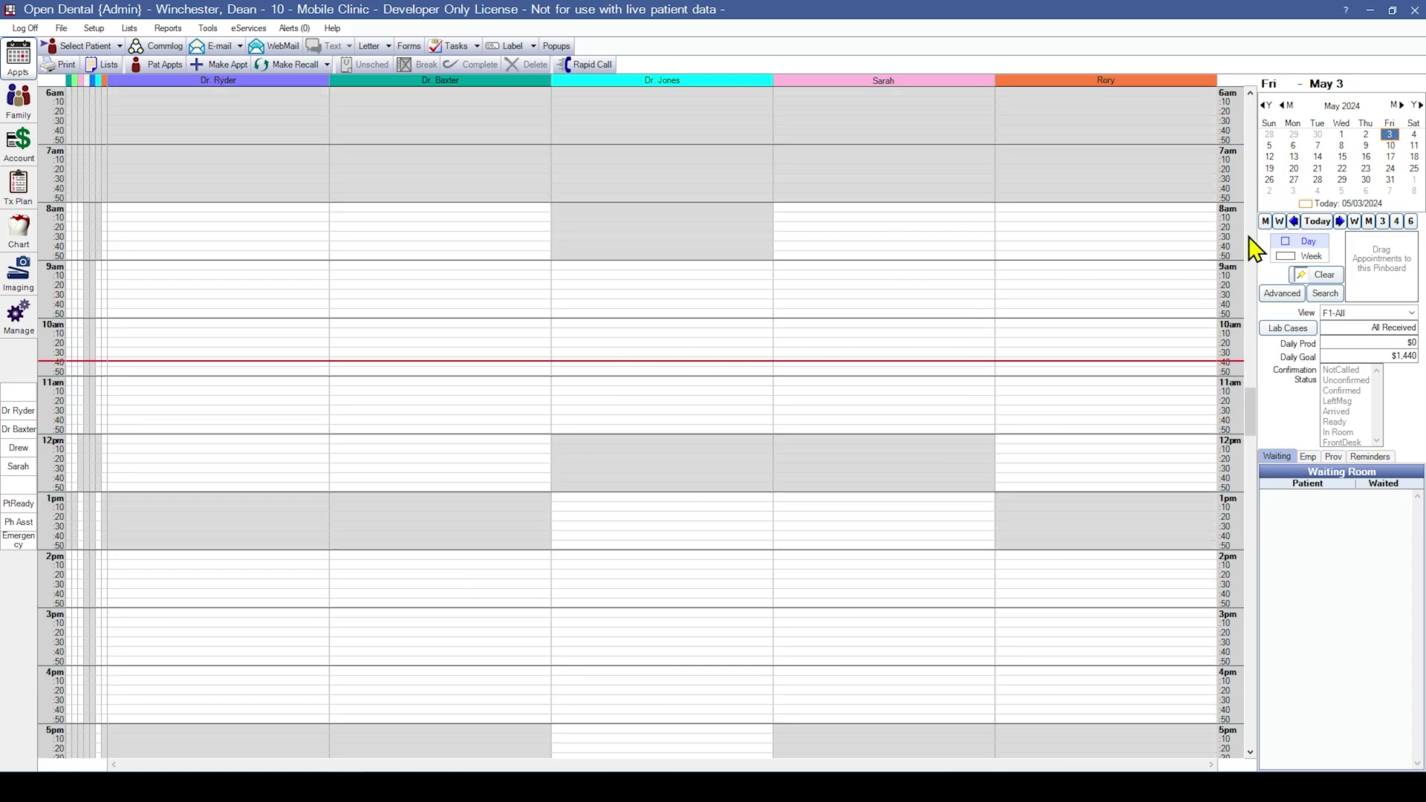
click(1296, 180)
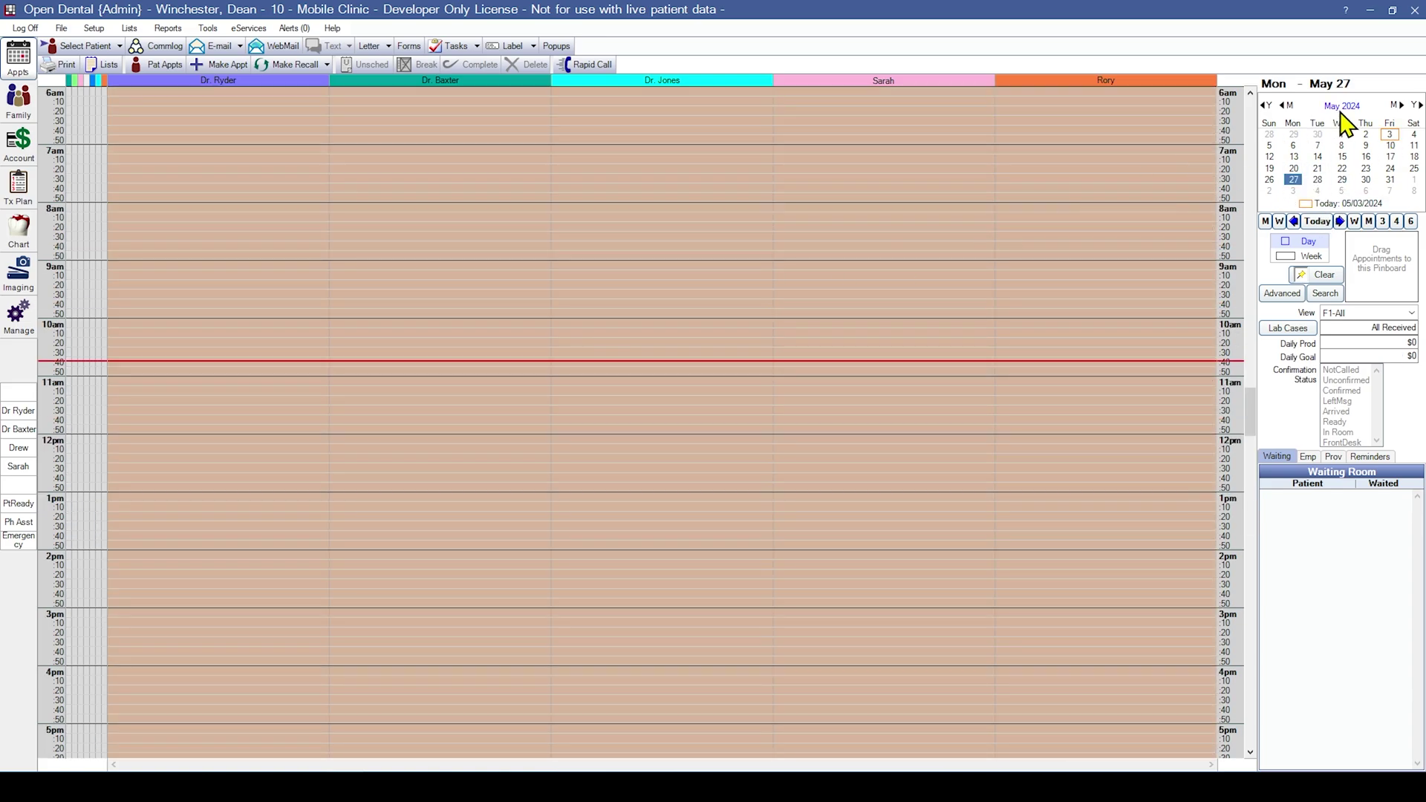
Update the providers on all future appointments for the DB operatory, accept the backup warning, and save the operatory
click(1389, 135)
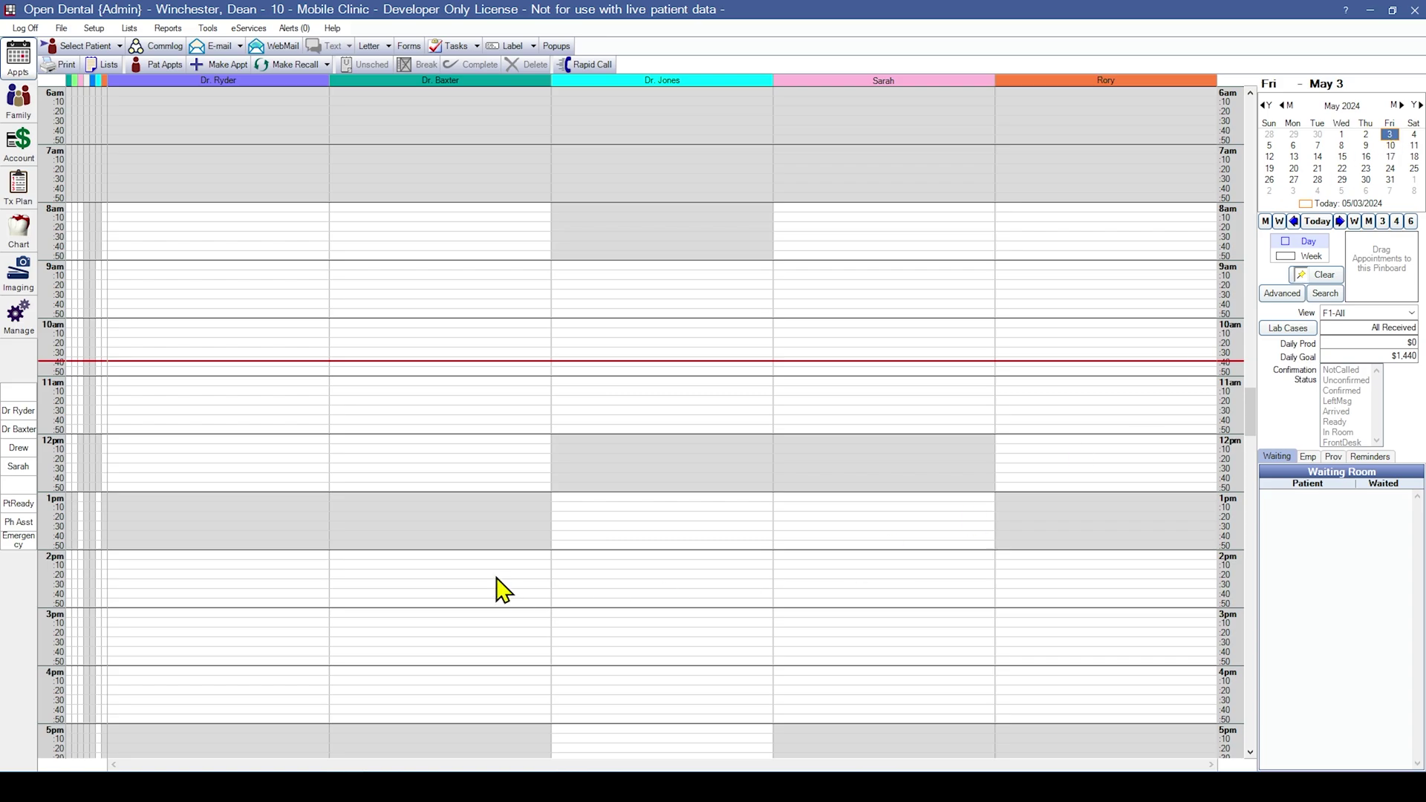
click(95, 28)
mouse_move(112, 62)
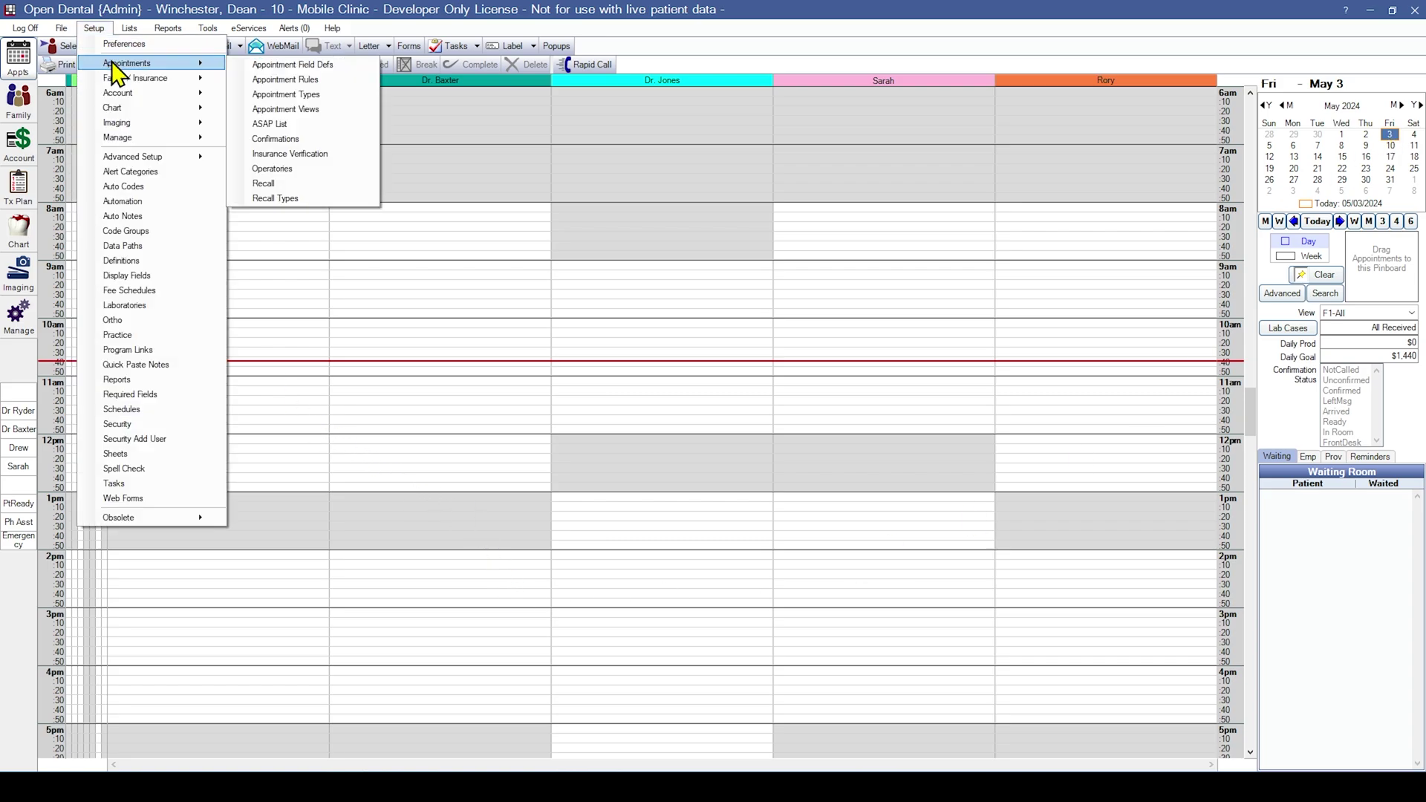
click(295, 170)
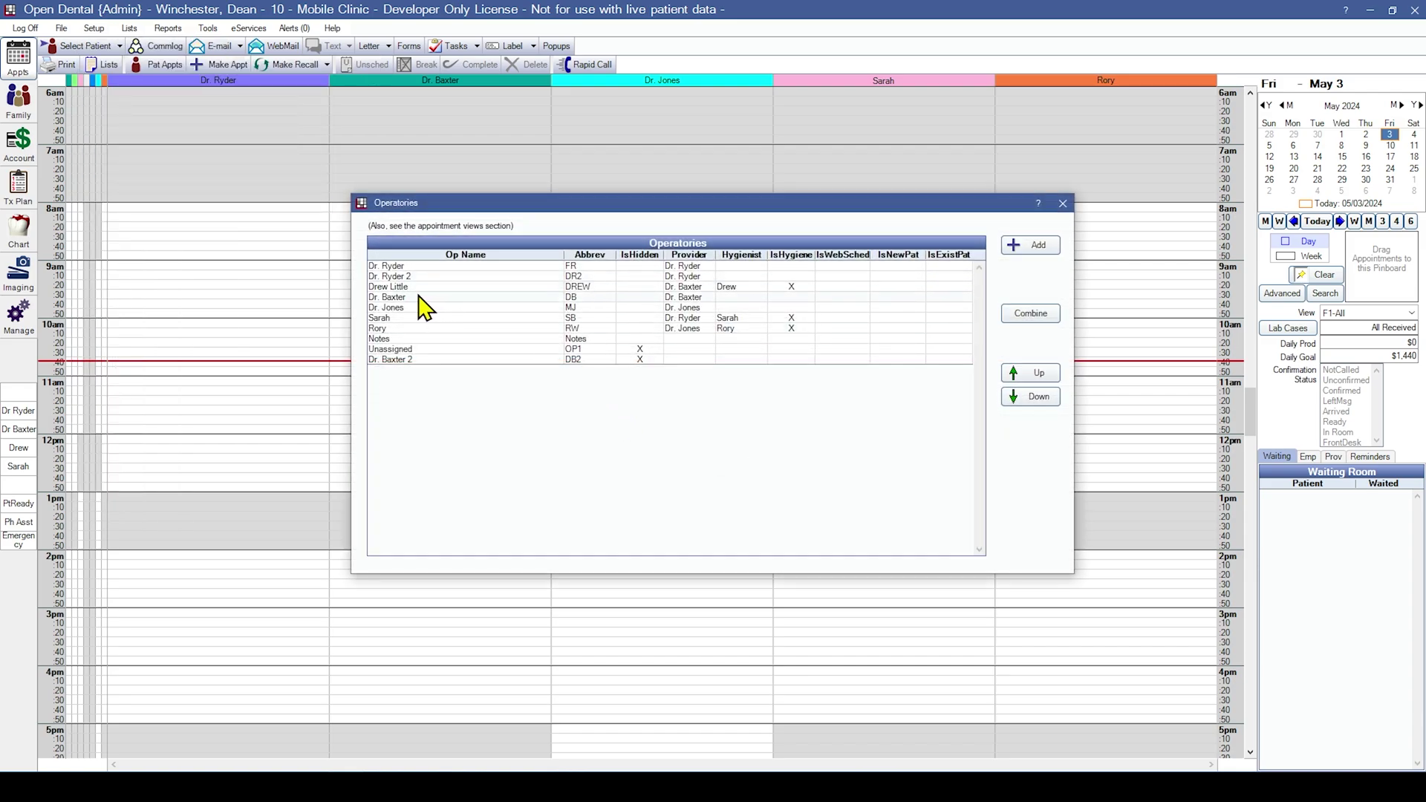
double_click(407, 306)
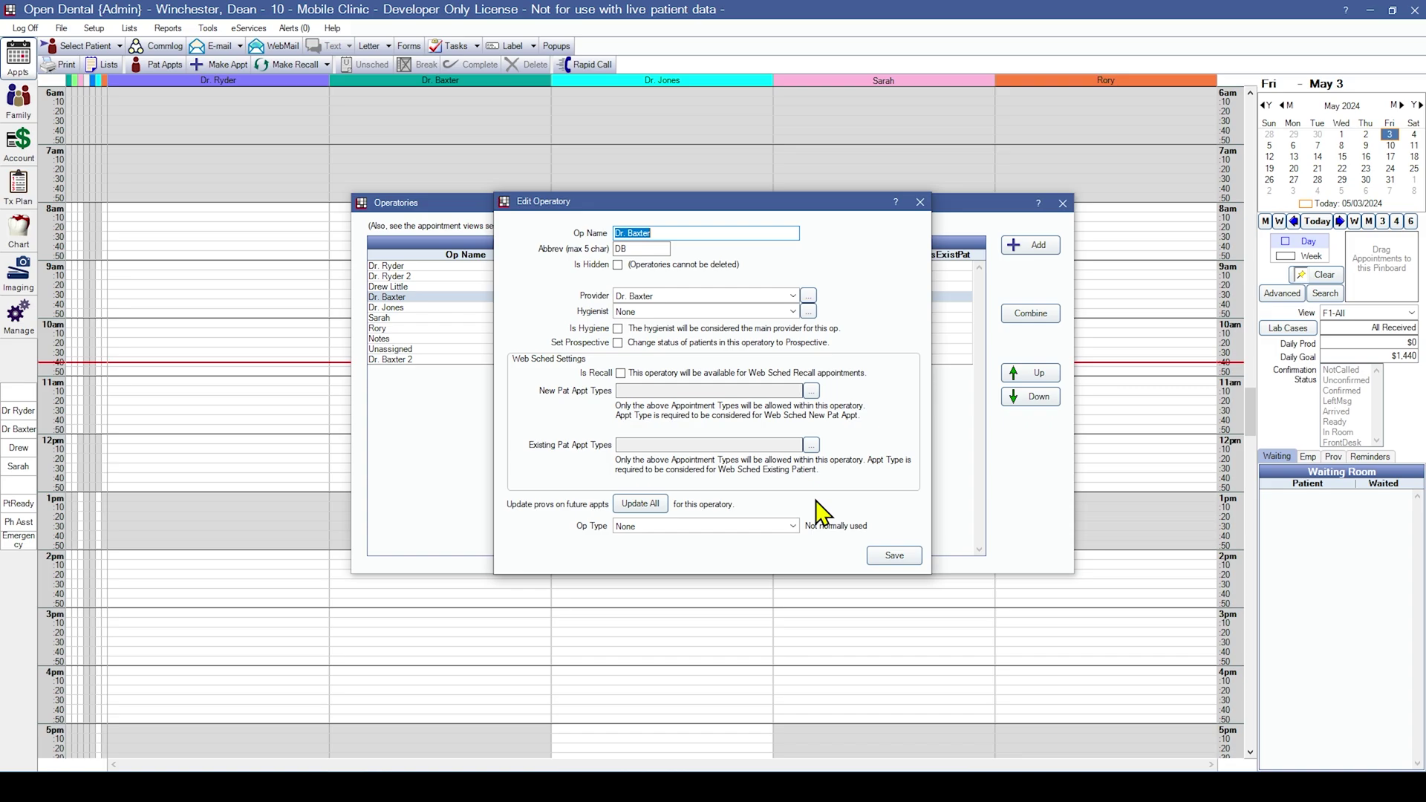
click(658, 503)
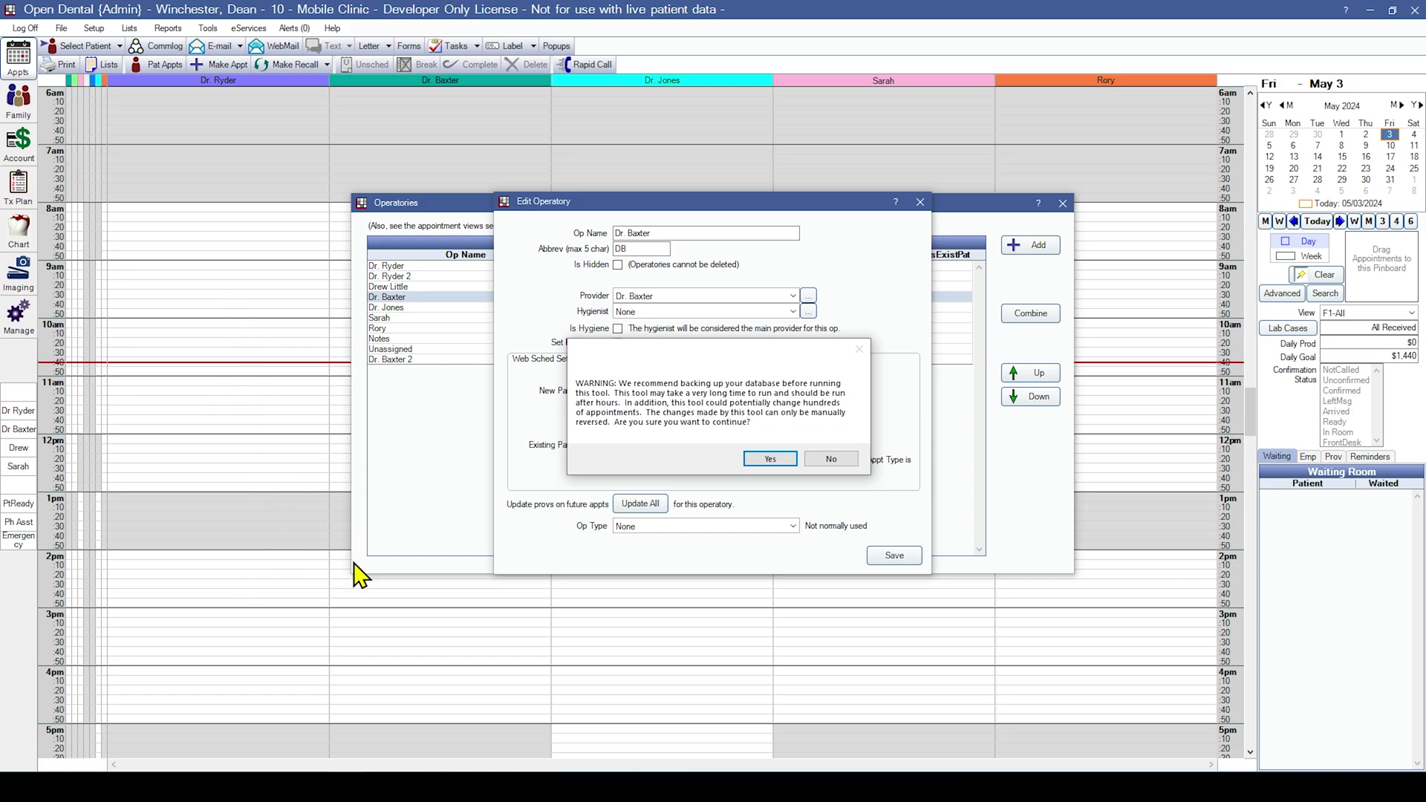
click(767, 460)
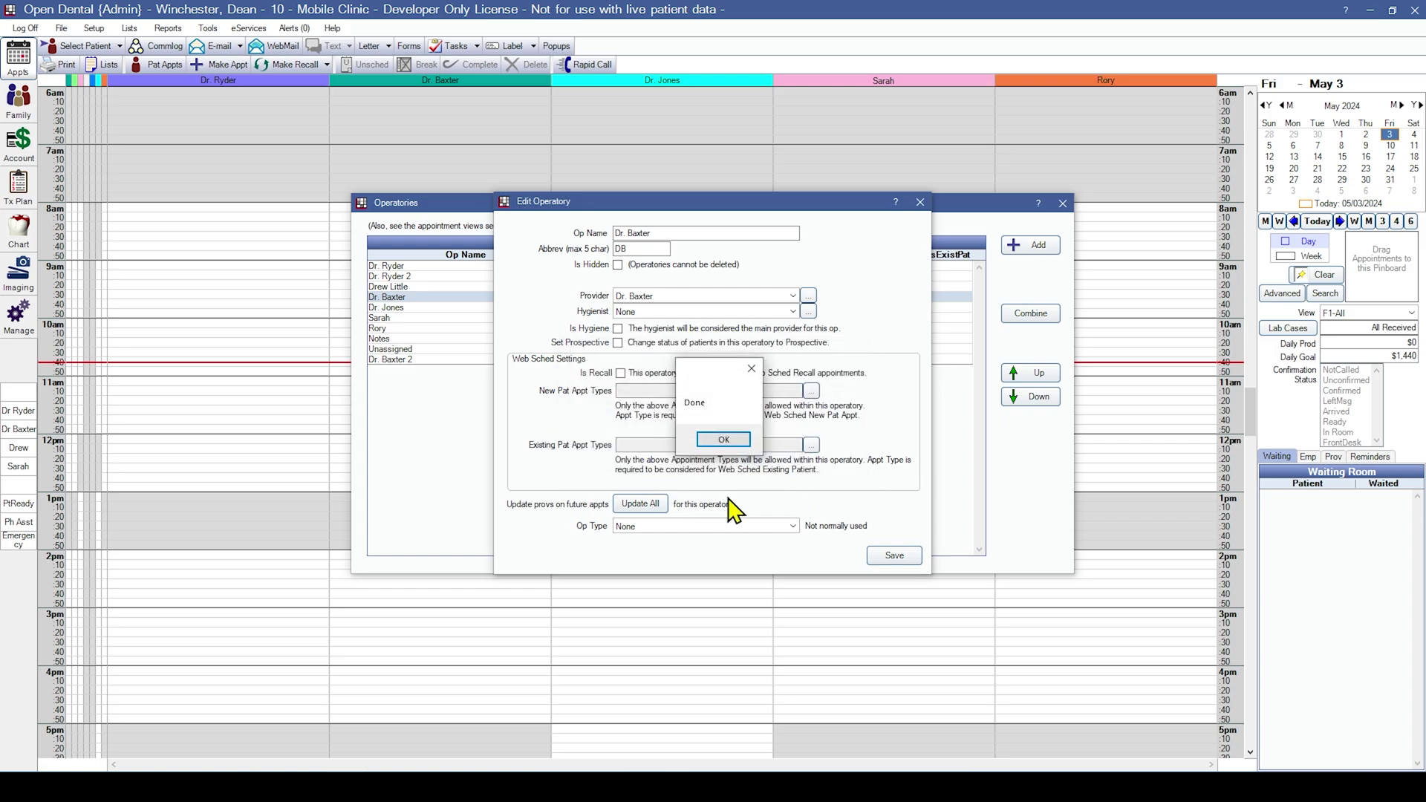
click(720, 441)
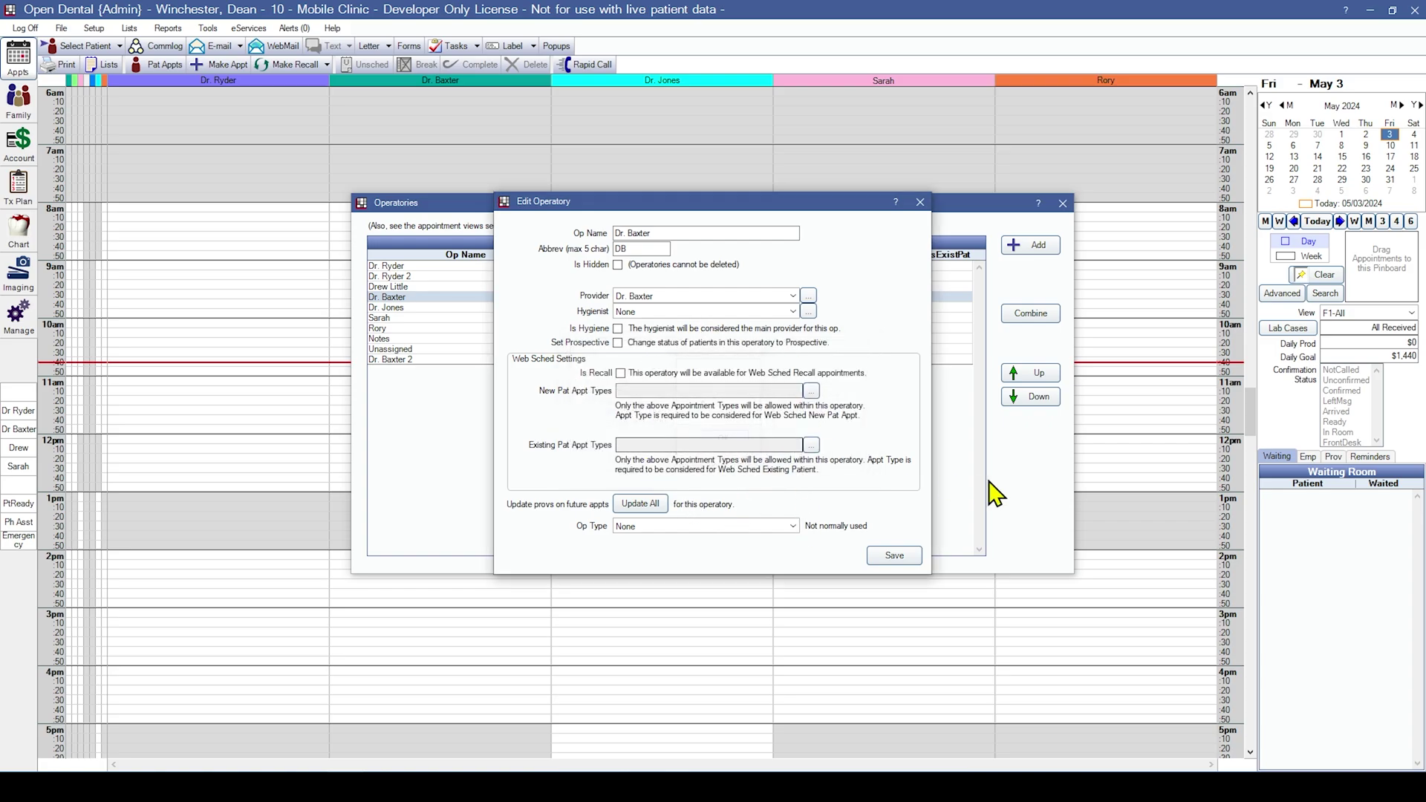
click(907, 556)
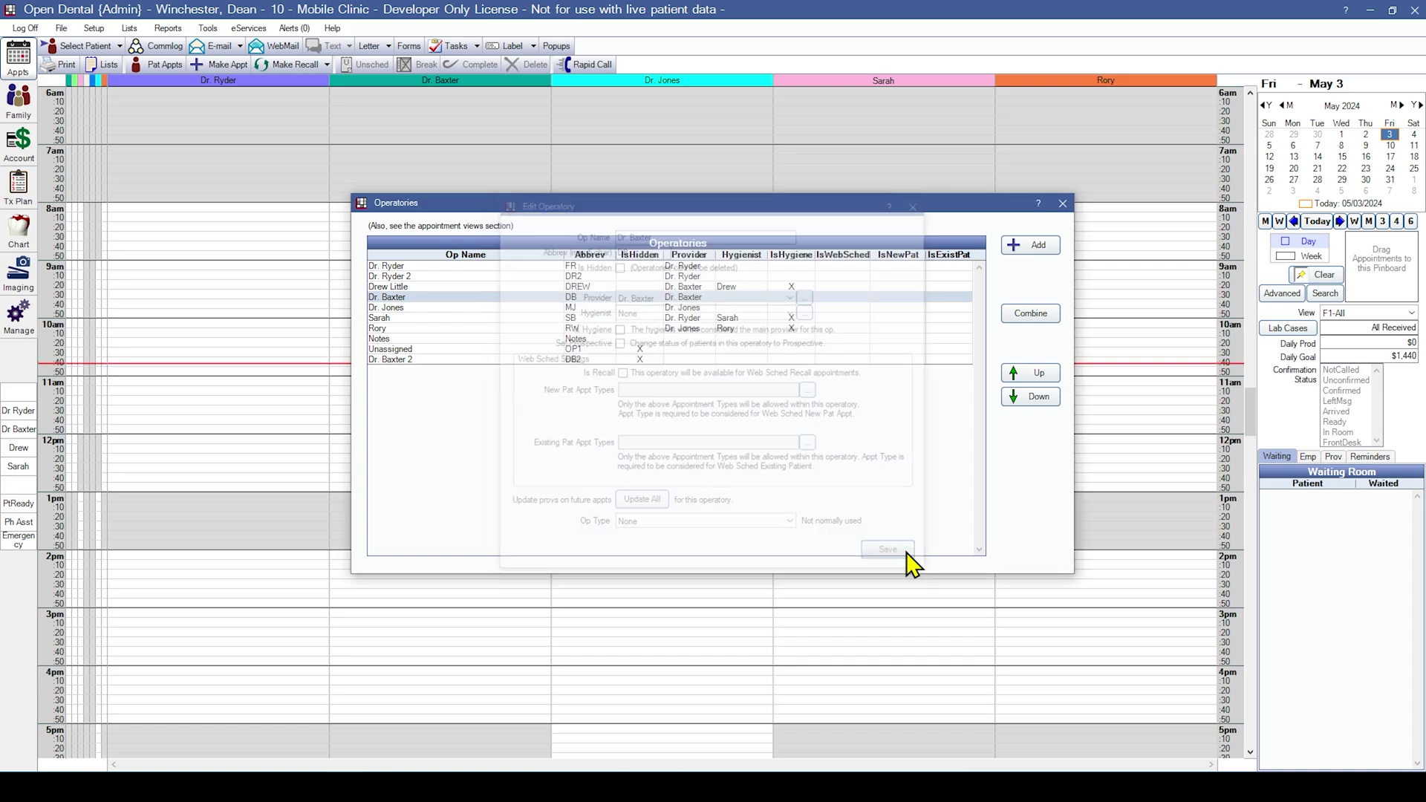
click(1062, 203)
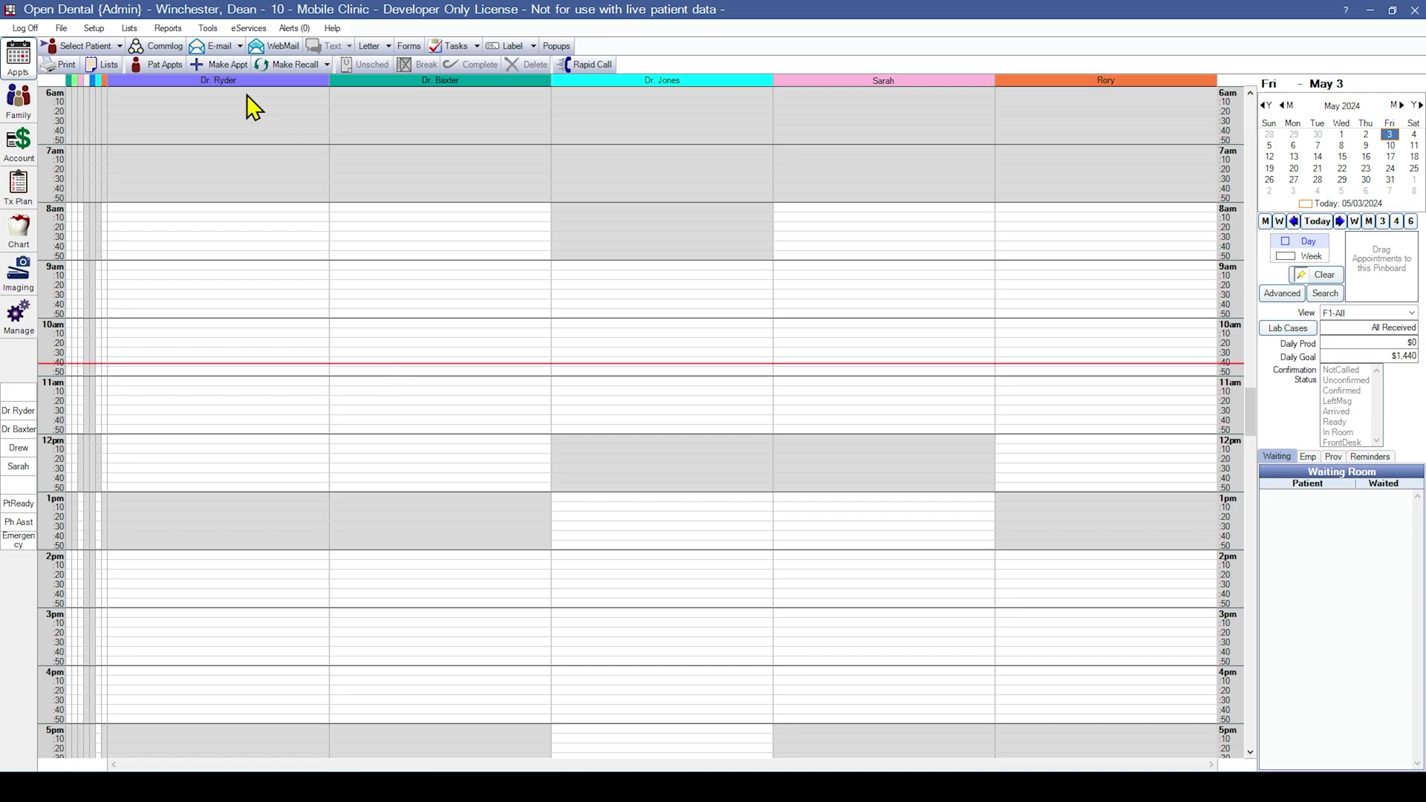
Find procedure code D7140 and set its assigned provider to the MJ operatory's dentist
click(129, 28)
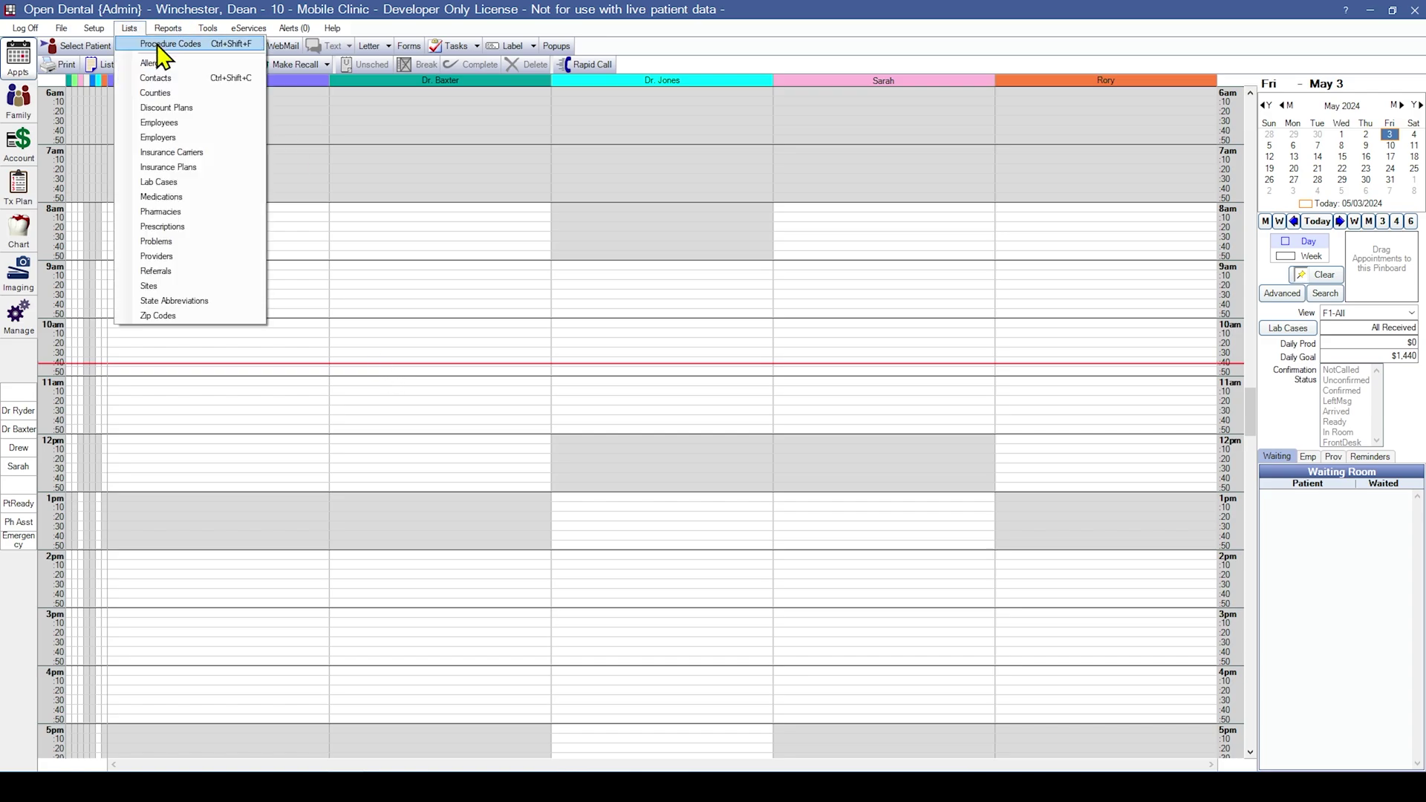
click(164, 45)
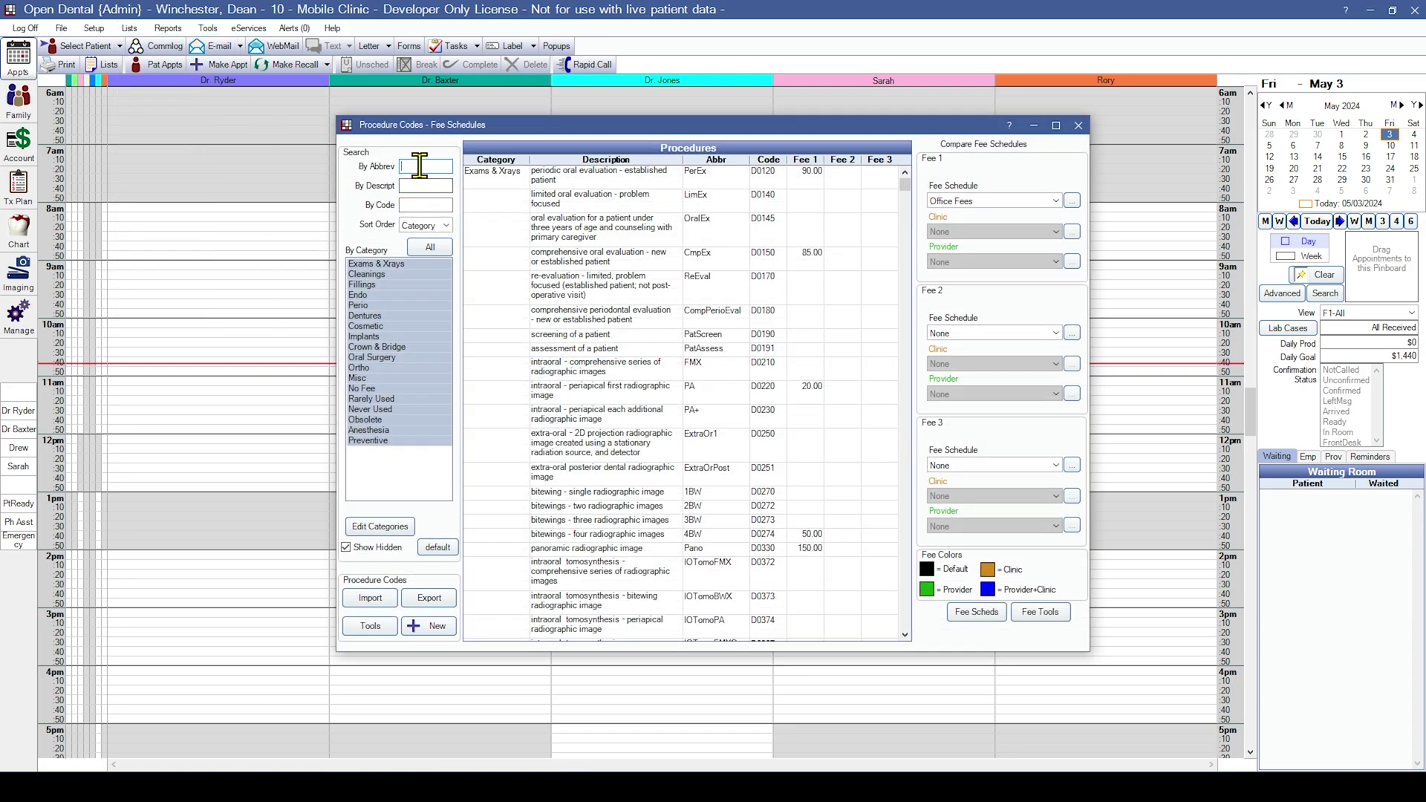
click(417, 207)
text(7140)
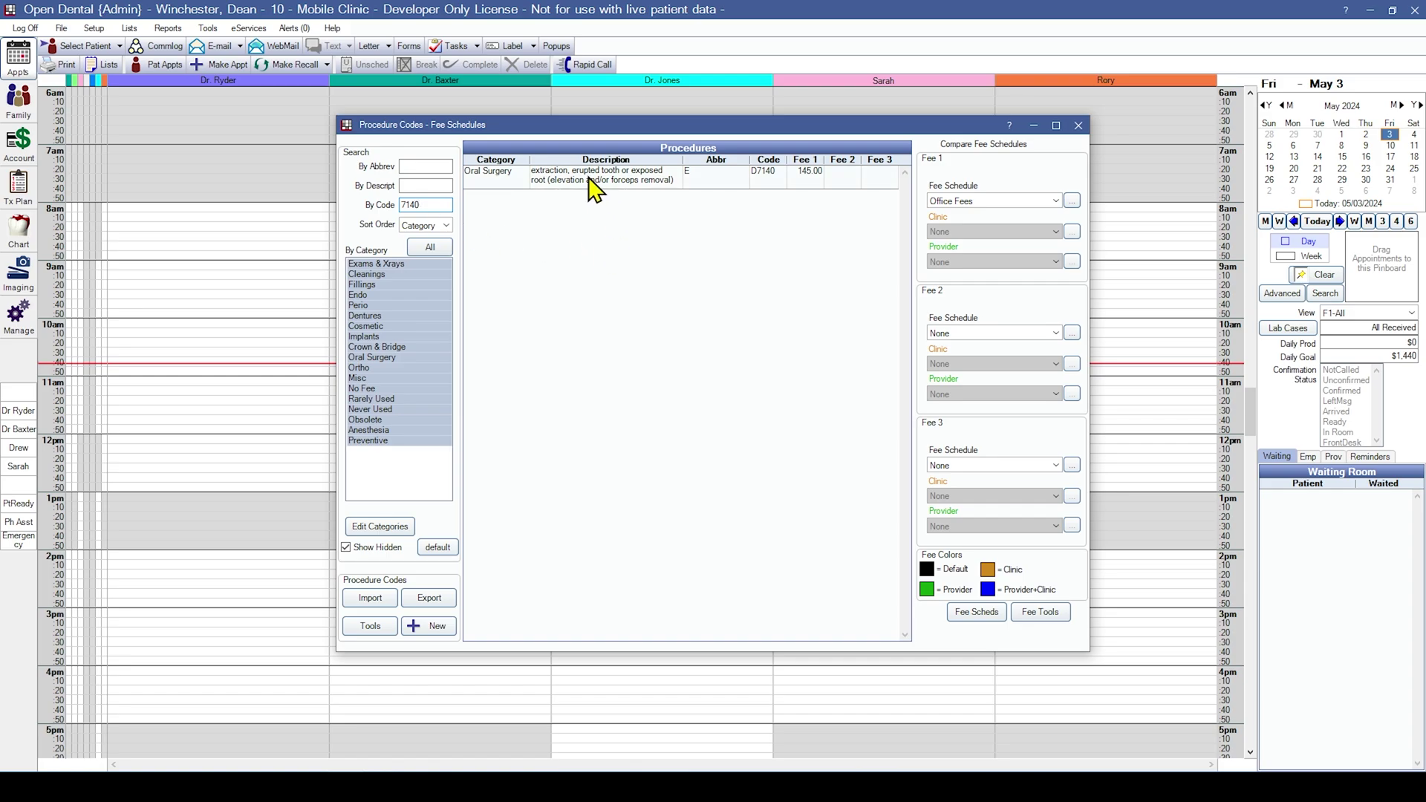
double_click(590, 180)
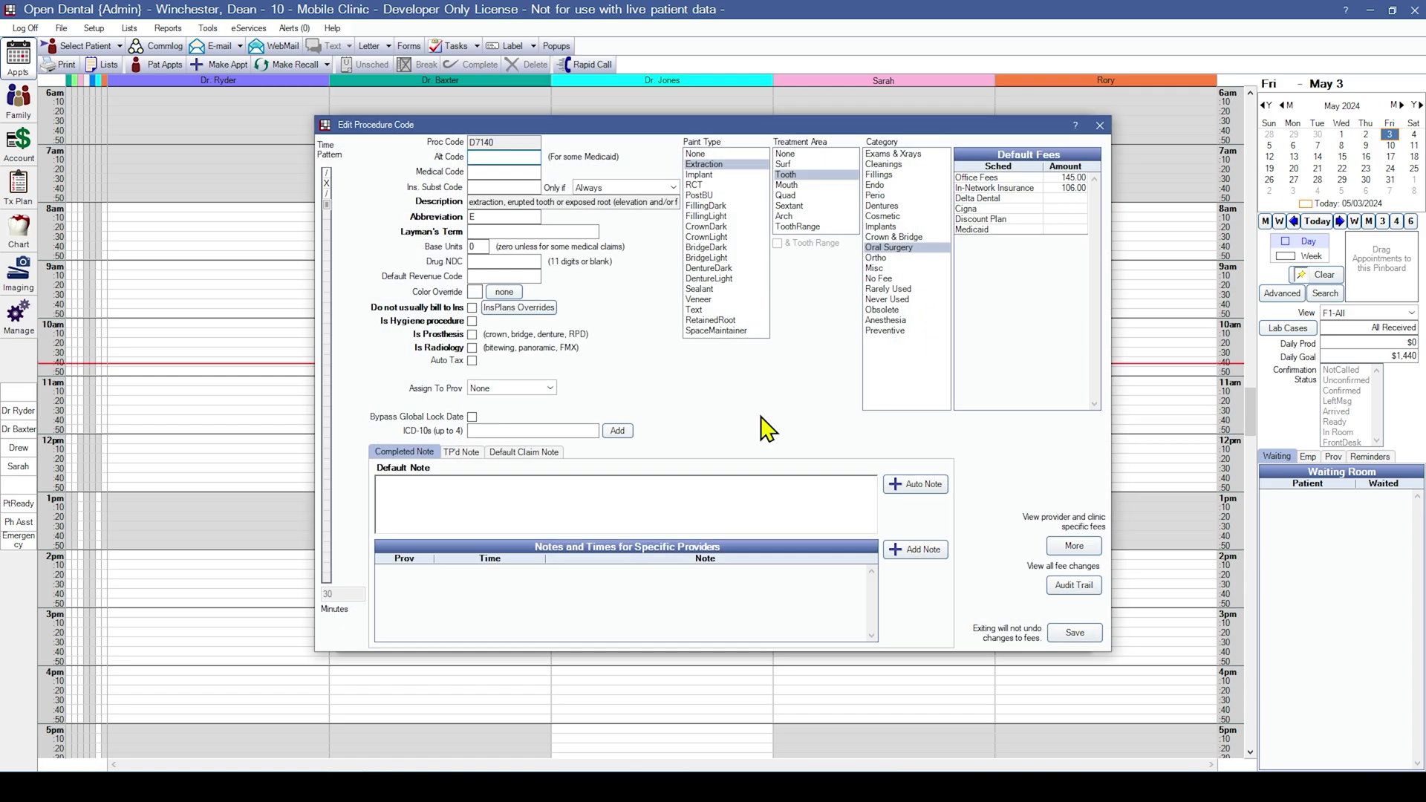
drag(791, 188, 649, 127)
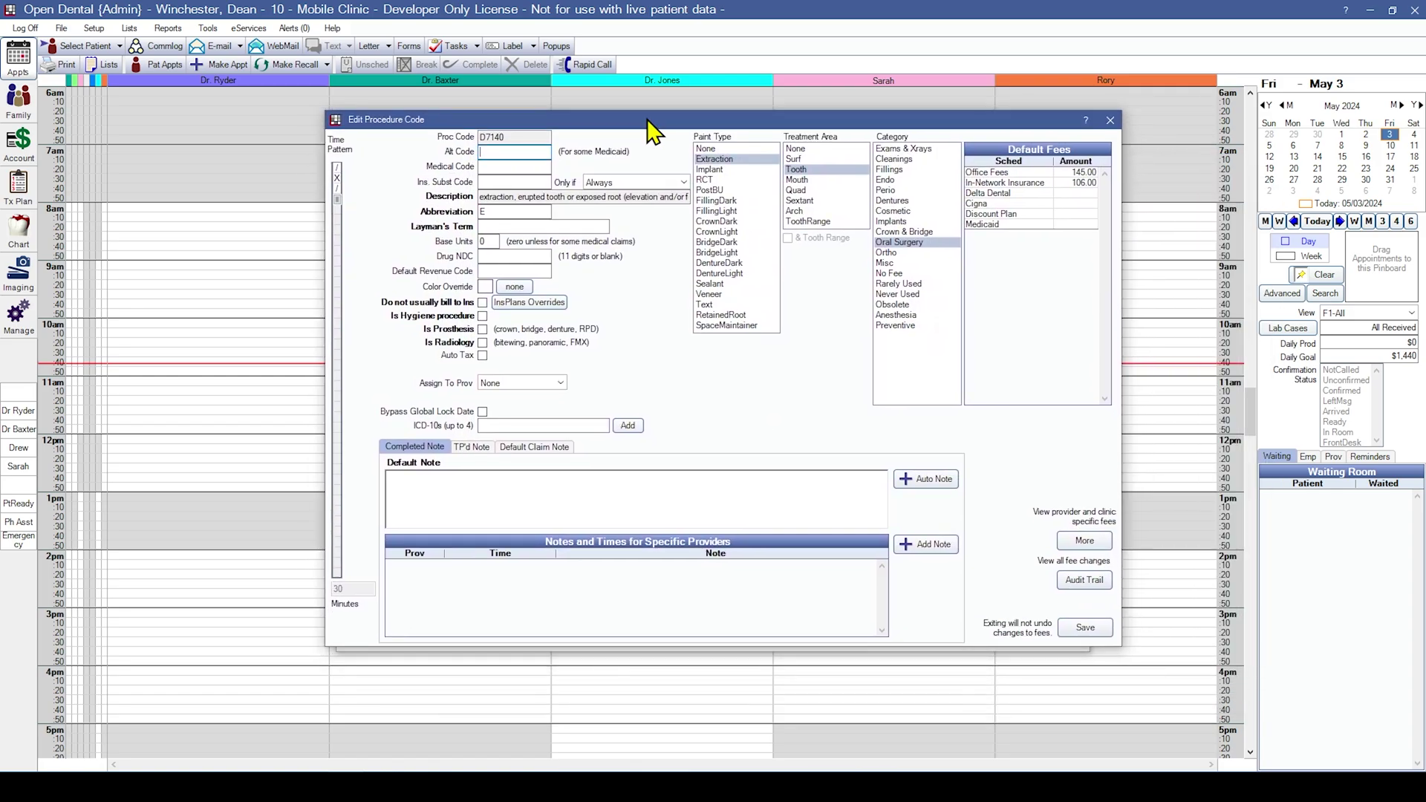
click(511, 383)
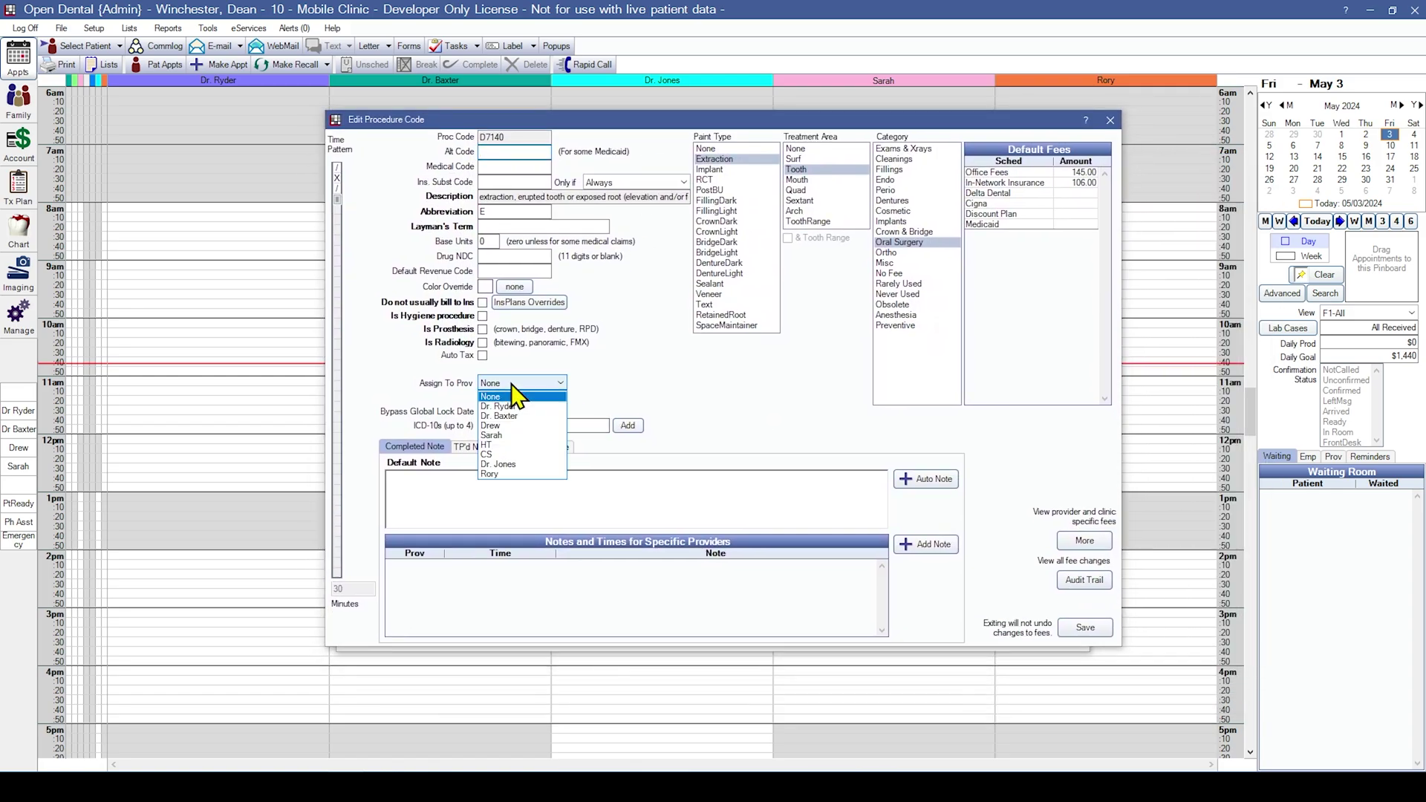
click(531, 465)
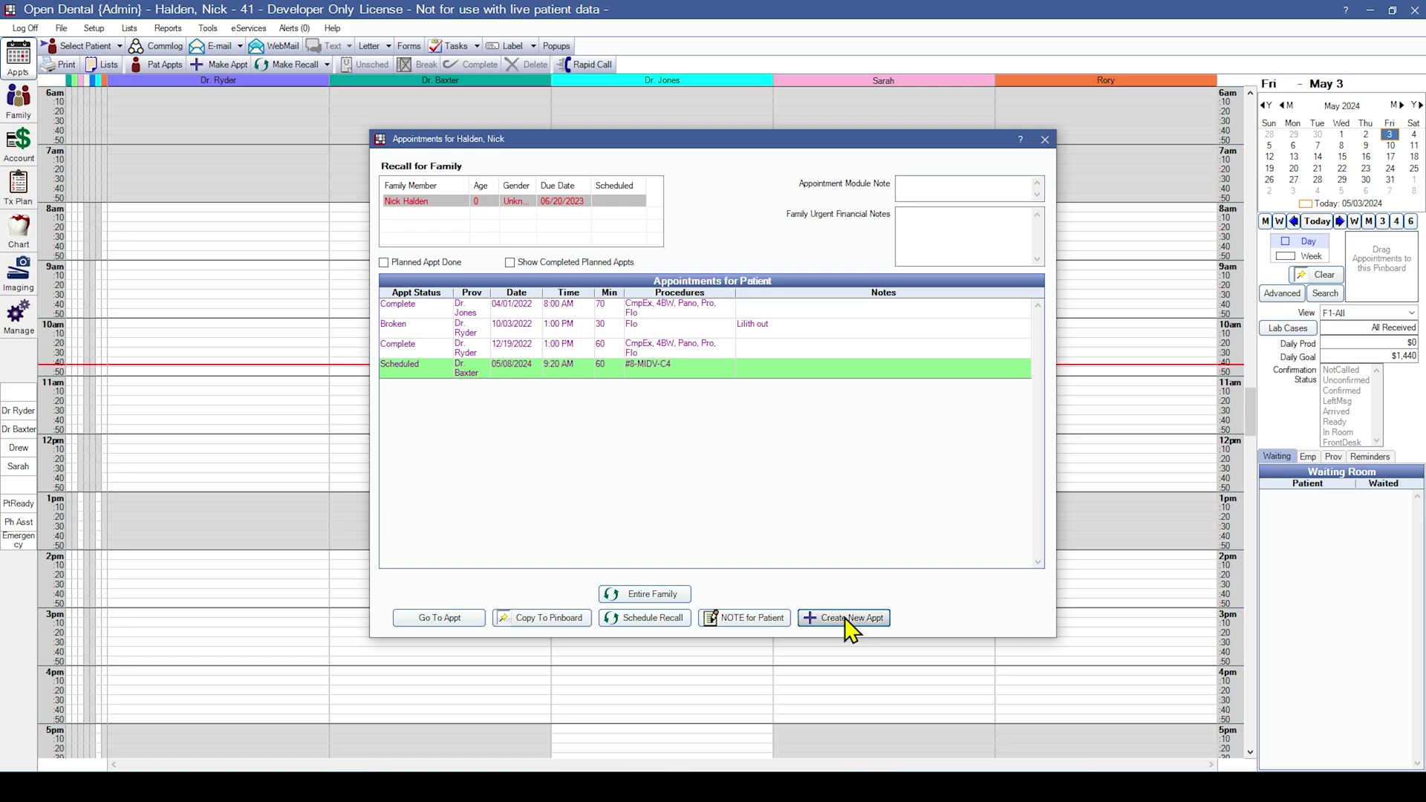
Create a 10:00 AM Consult appointment on May 3, 2024 in the FR operatory with the DB operatory's dentist, accepting the Prospective patient status
click(846, 617)
click(837, 550)
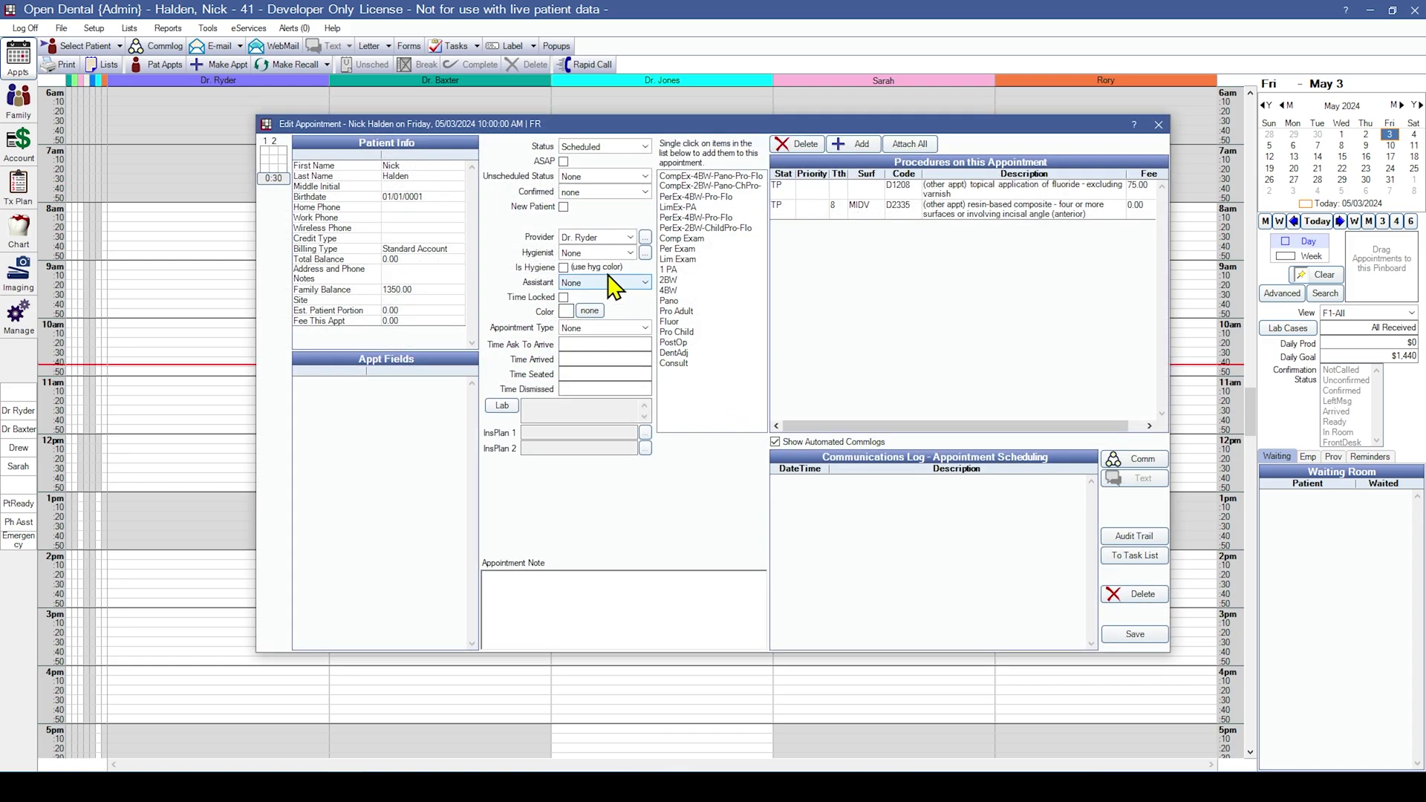
click(598, 238)
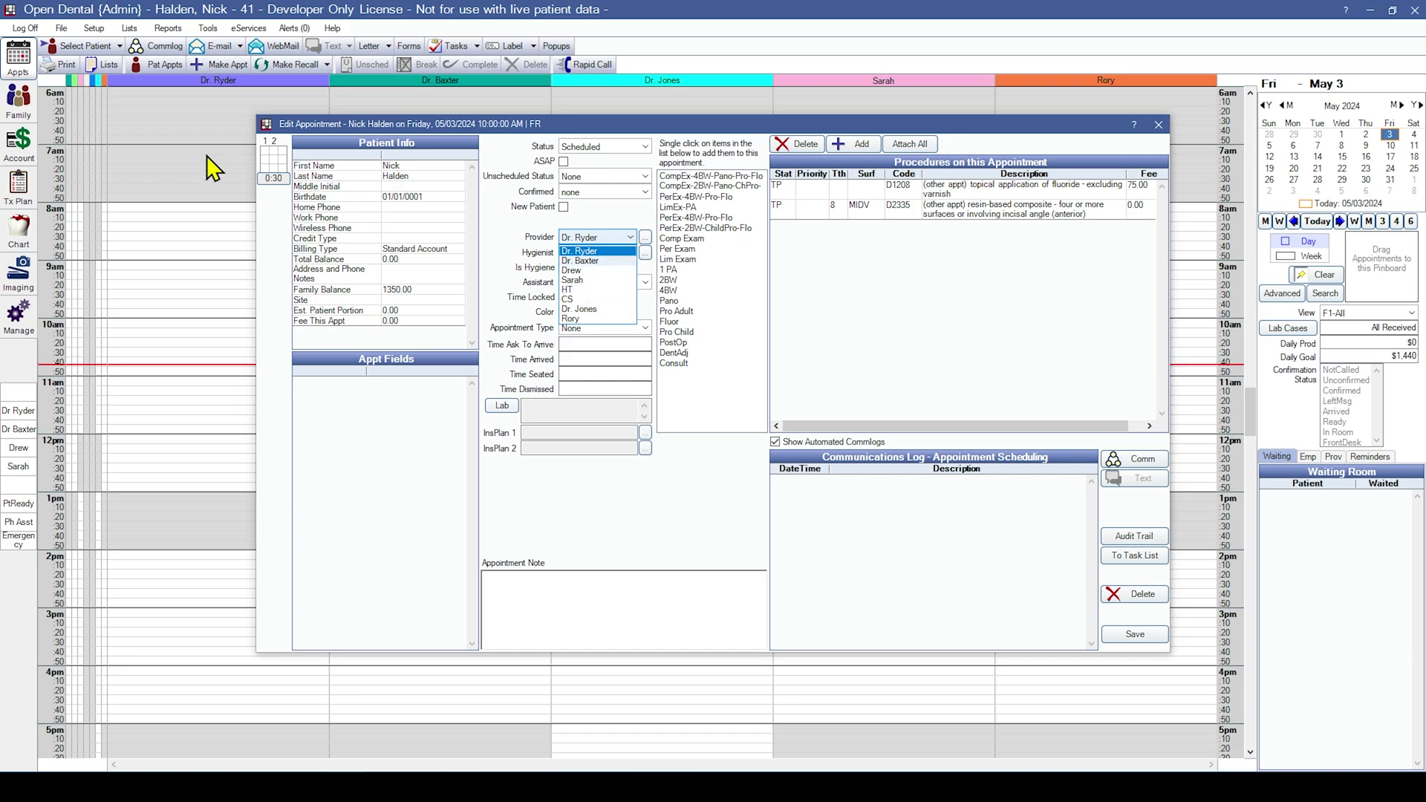
click(591, 261)
click(1129, 634)
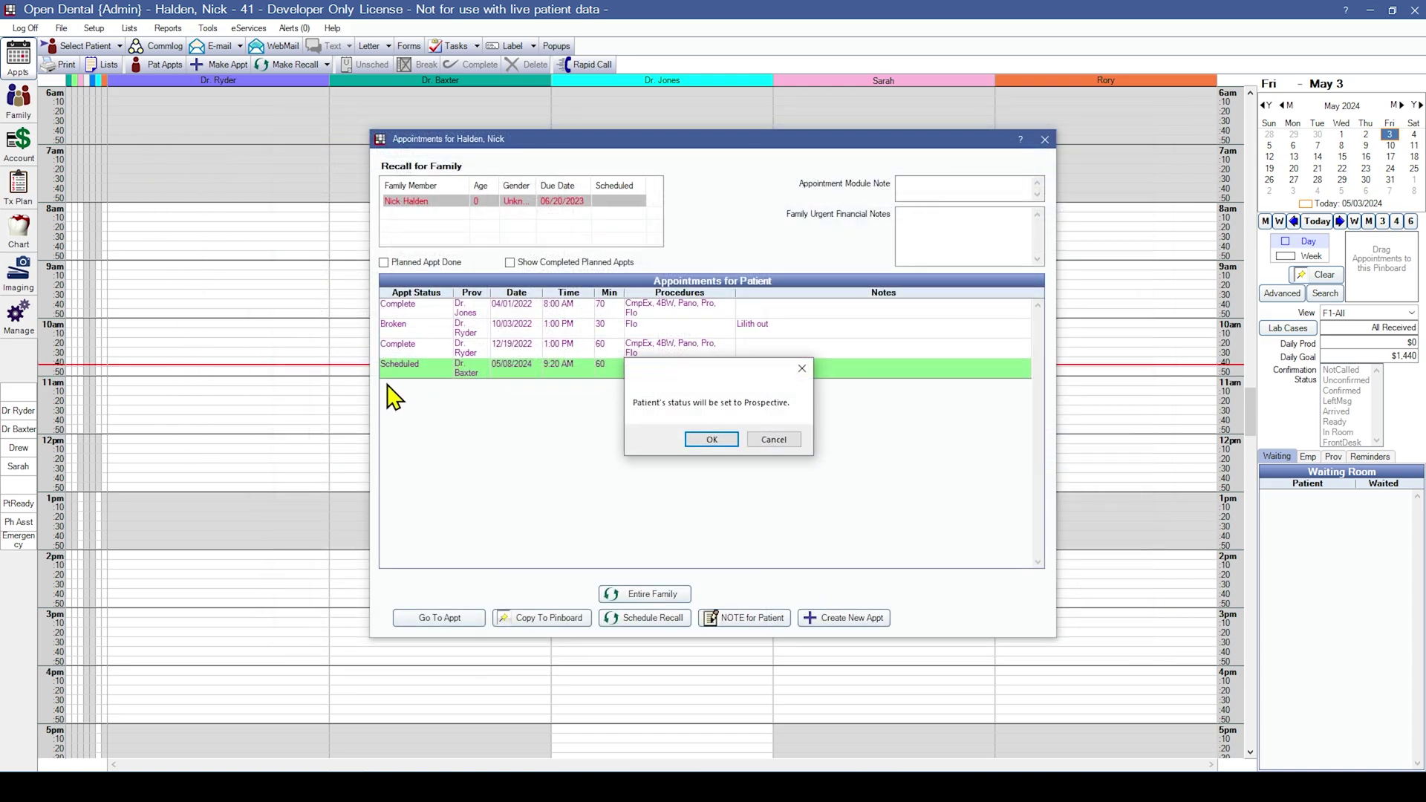
click(725, 440)
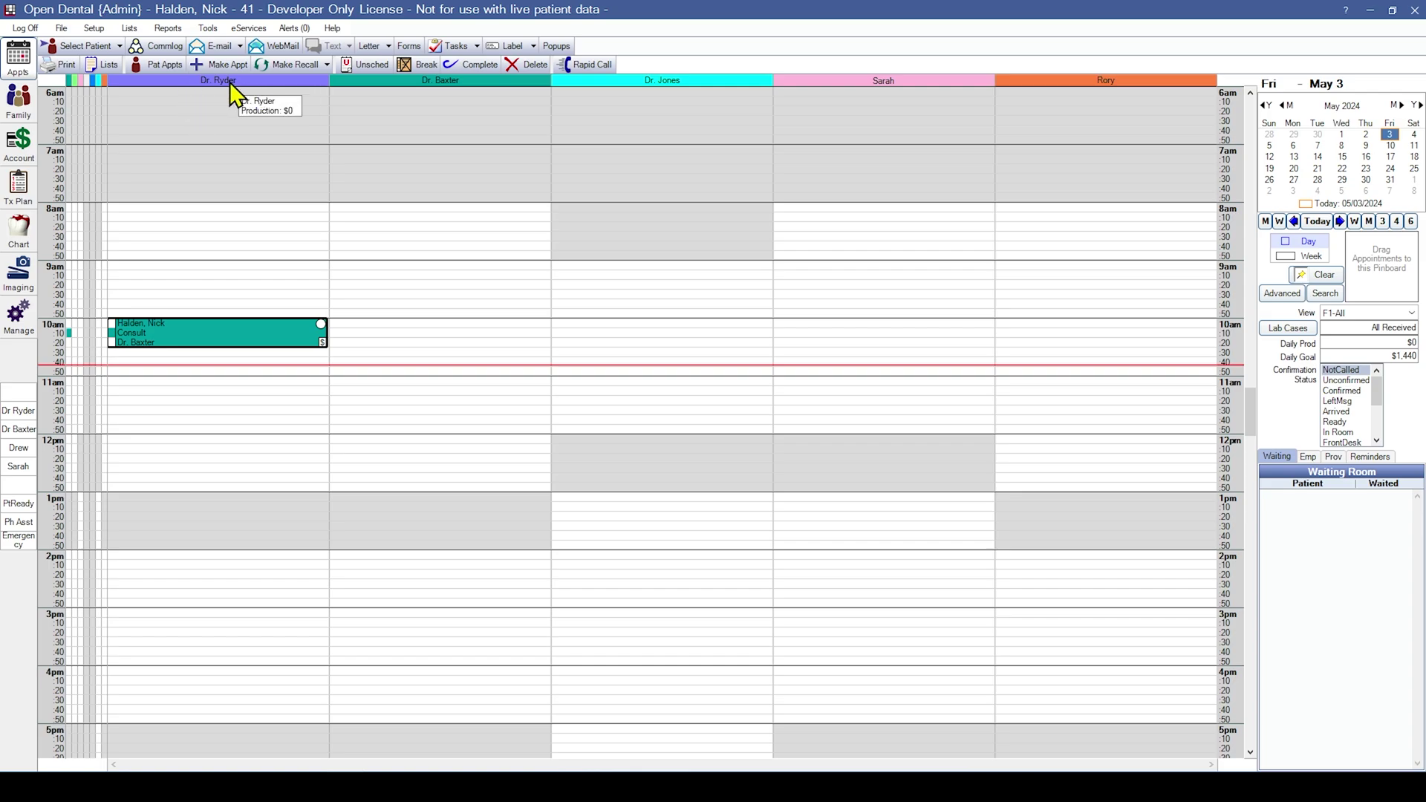
mouse_move(182, 335)
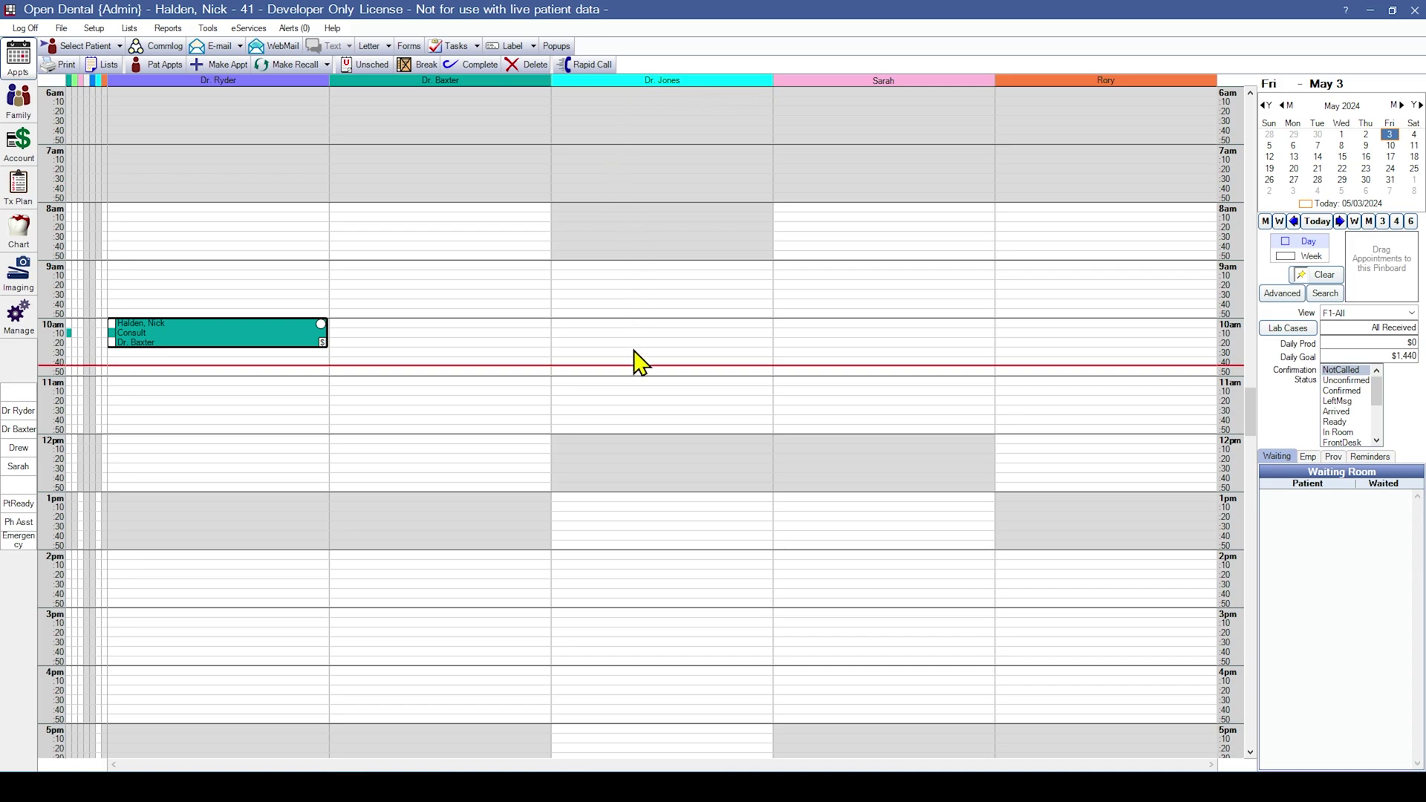
Book a 9:00 AM Consult for the same patient in the MJ operatory, accepting Patient status, and check that status in the Family module
double_click(658, 273)
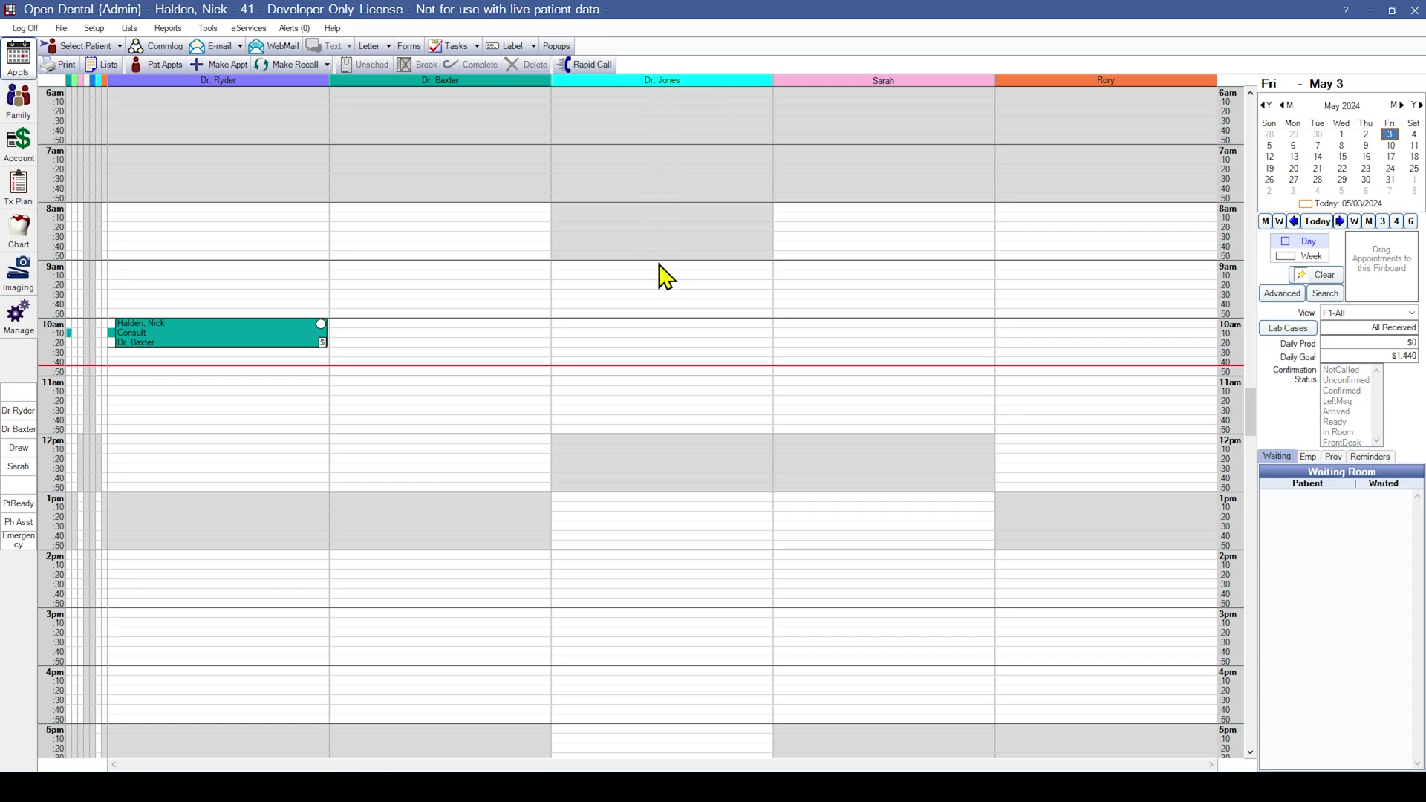
click(1026, 635)
click(738, 445)
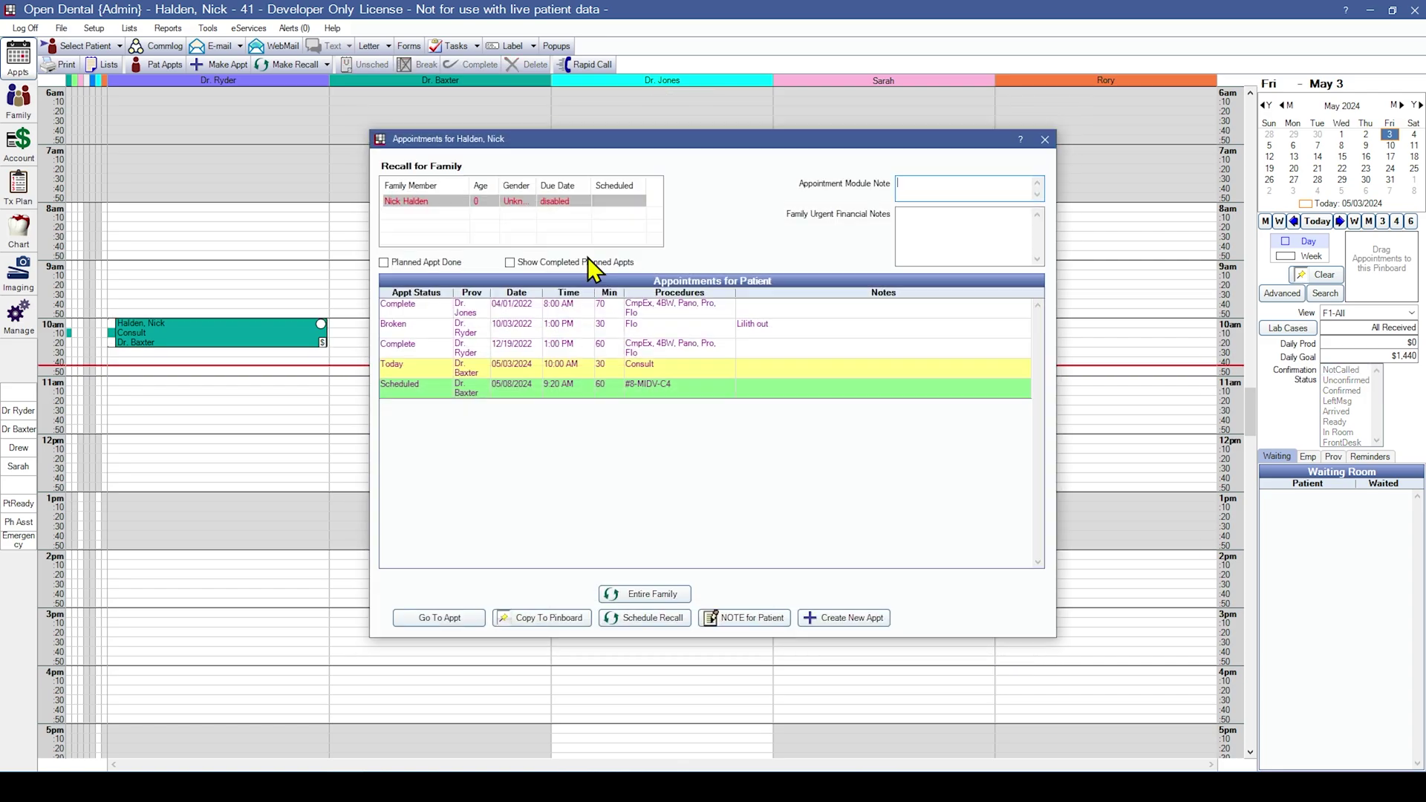
click(843, 620)
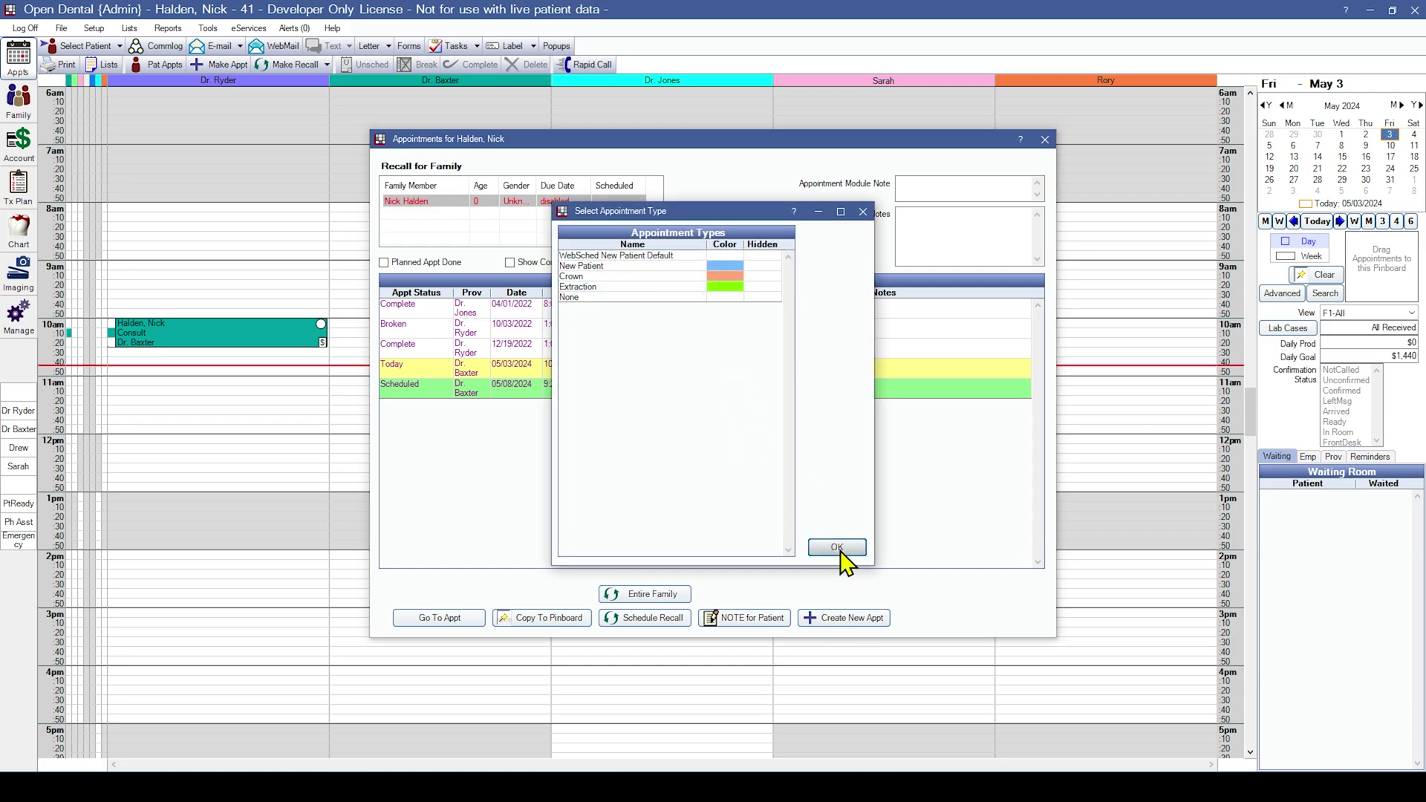
click(838, 549)
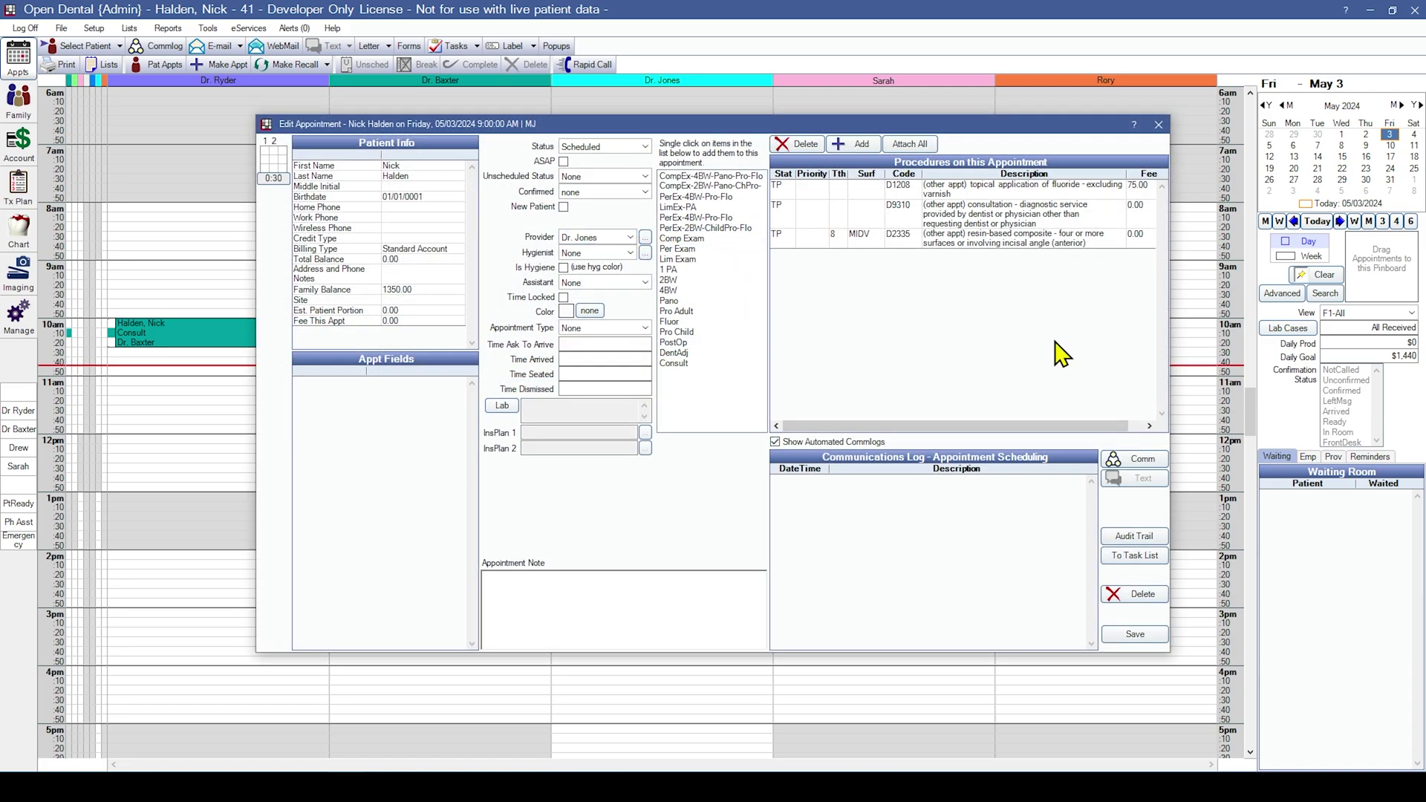
click(672, 364)
click(1134, 633)
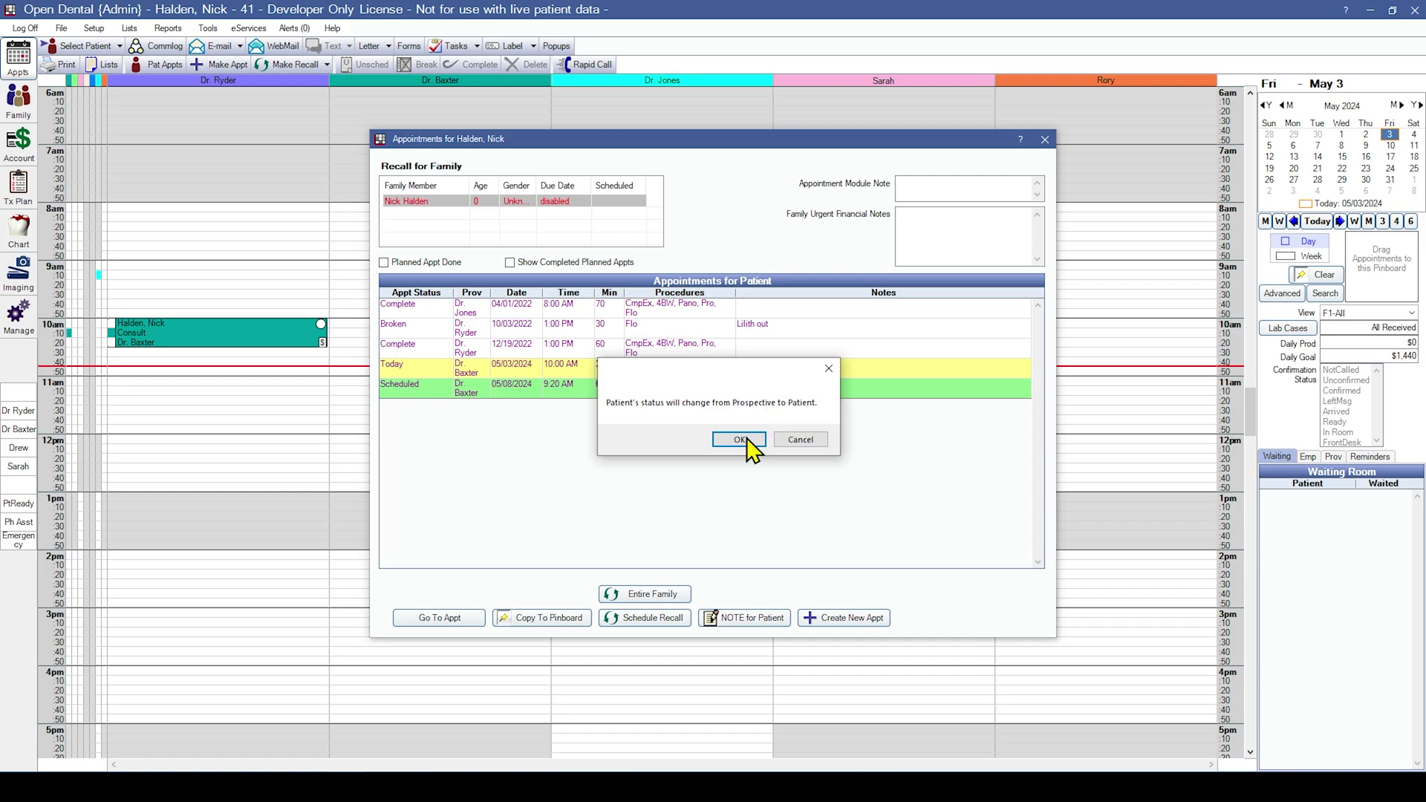
click(746, 440)
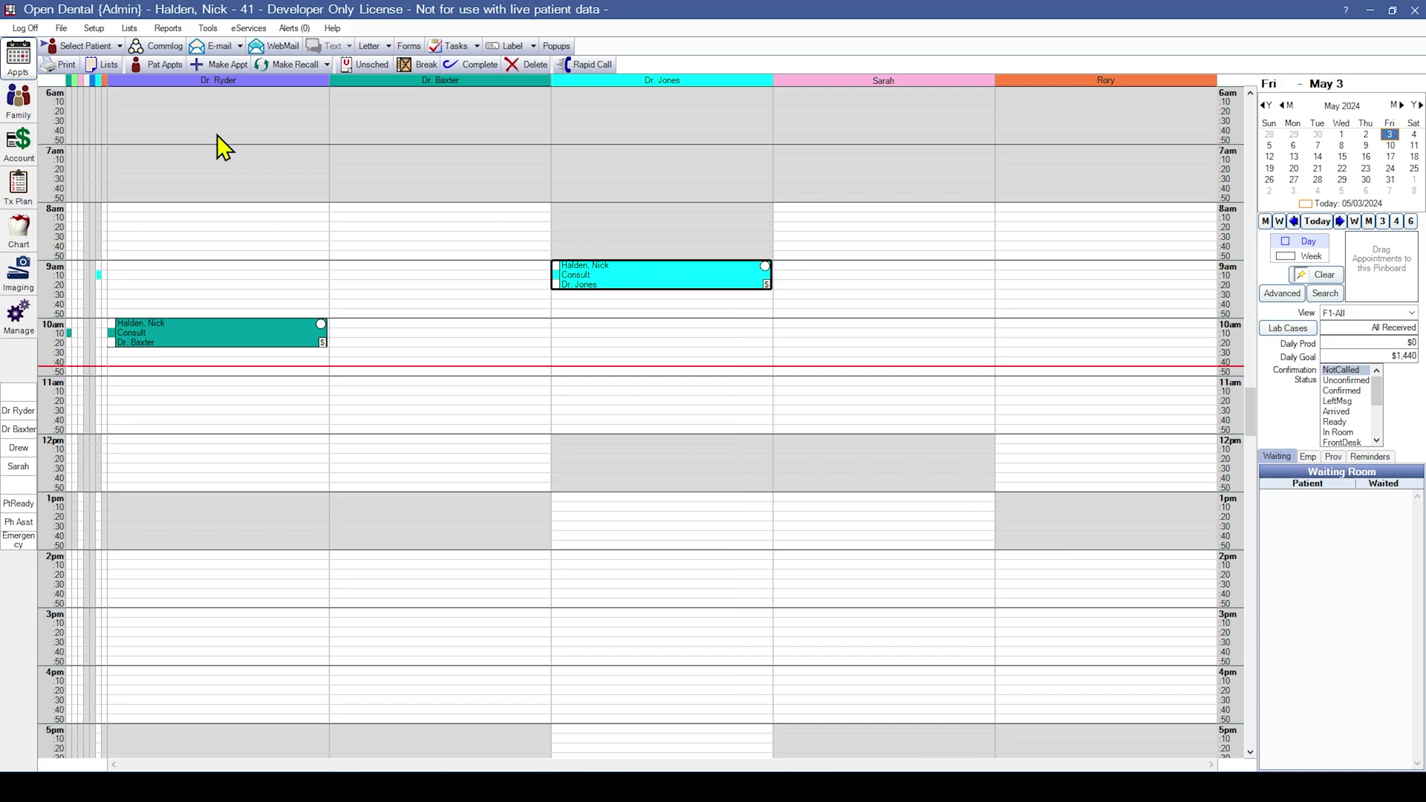
click(19, 100)
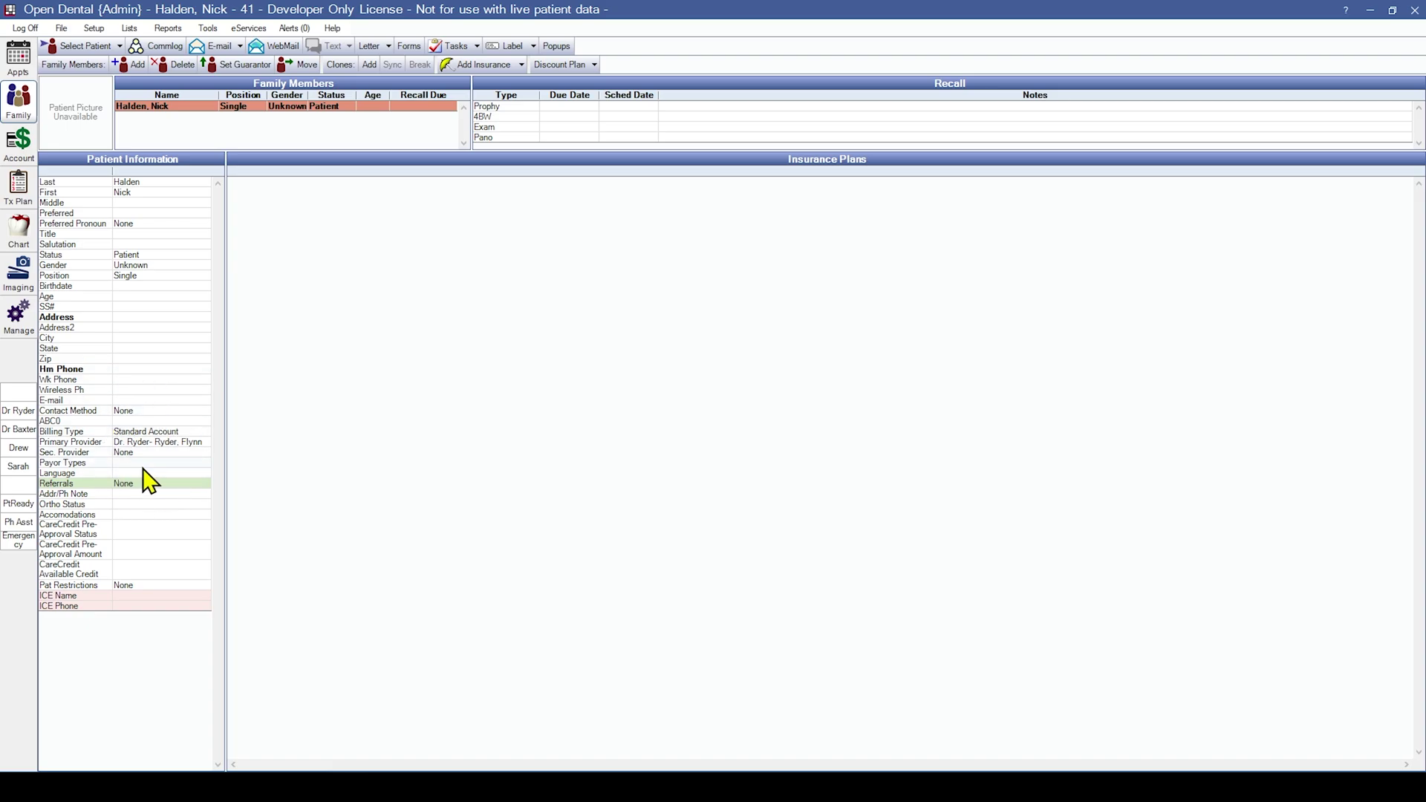
click(18, 58)
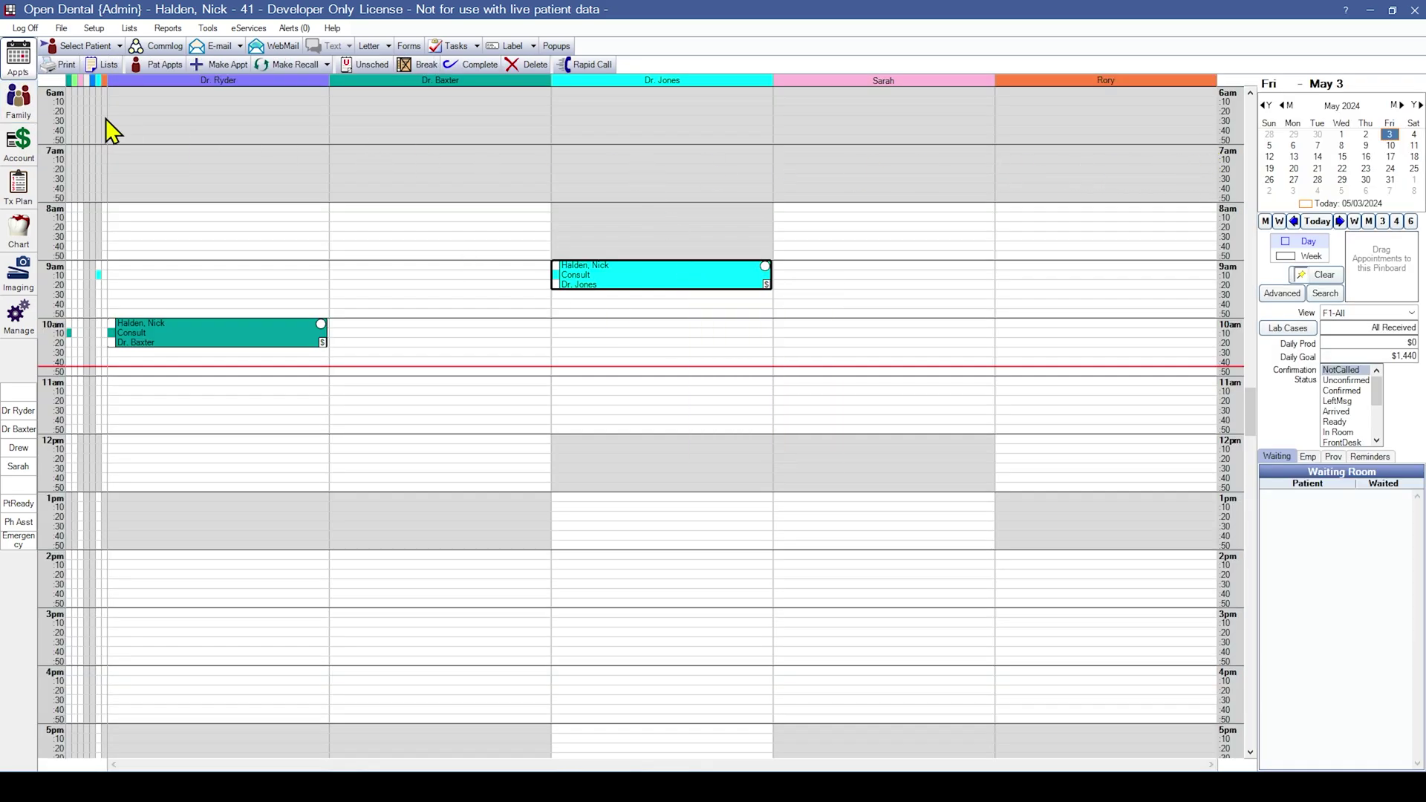
Review the Notes and DREW entries in the operatories list, then close the list
click(95, 28)
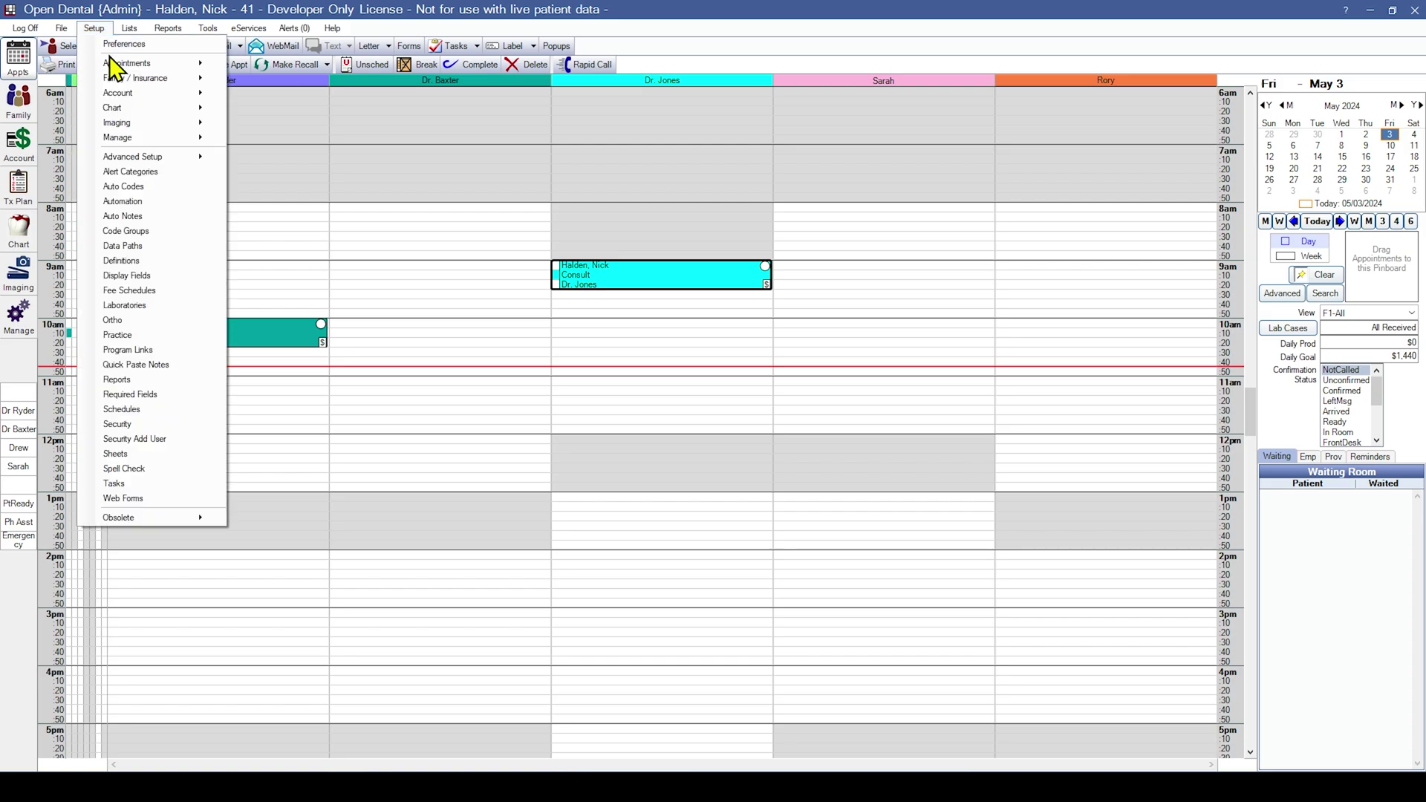
click(270, 171)
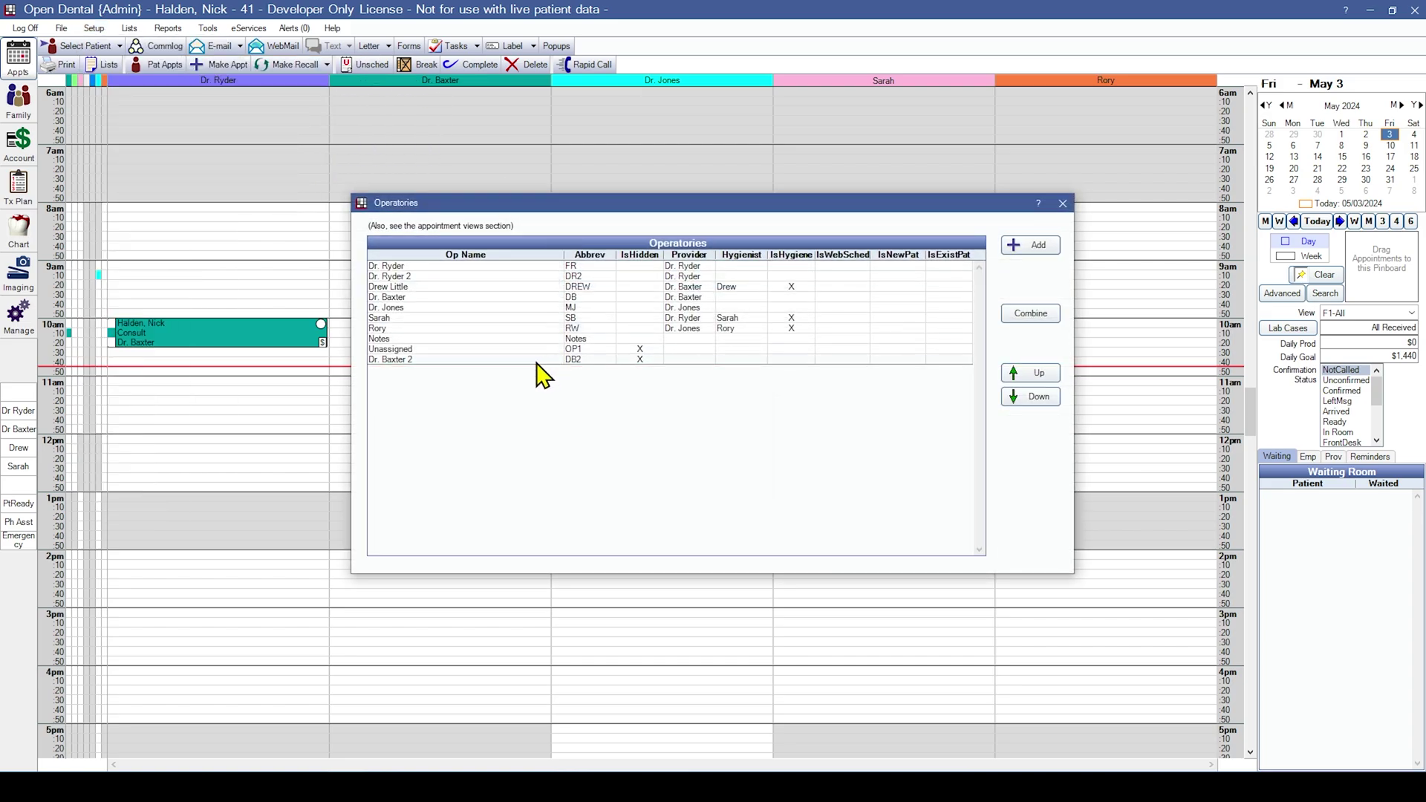
click(398, 340)
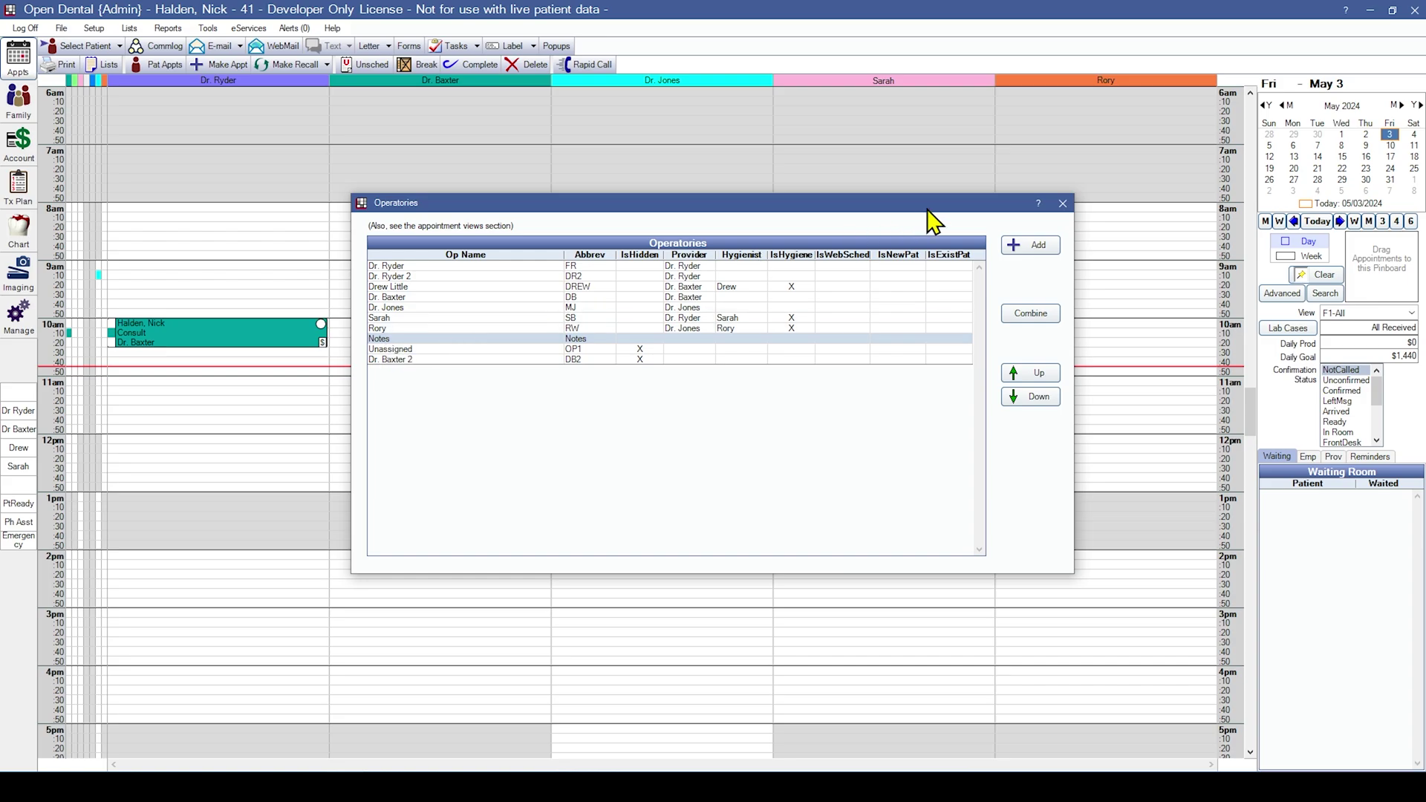
click(408, 287)
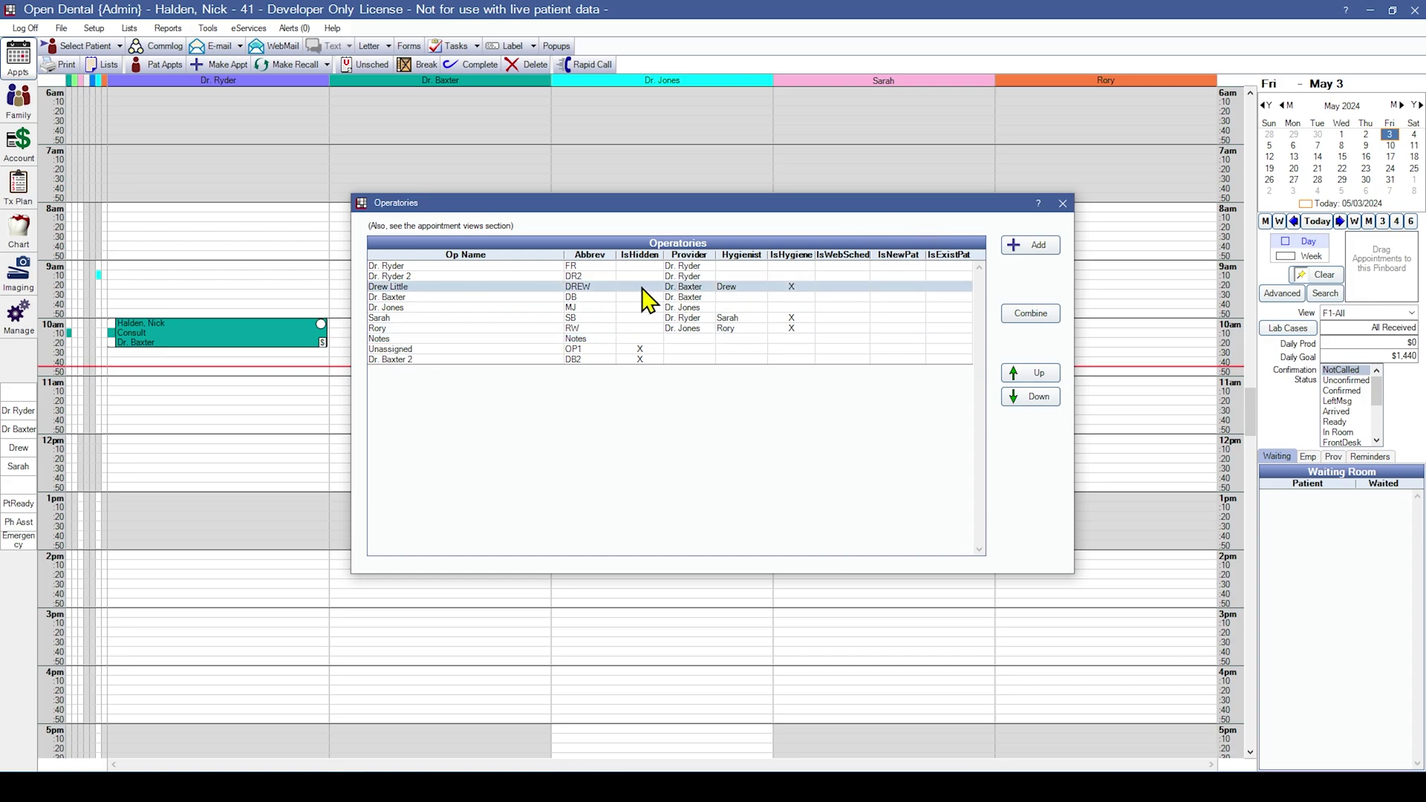
click(1062, 204)
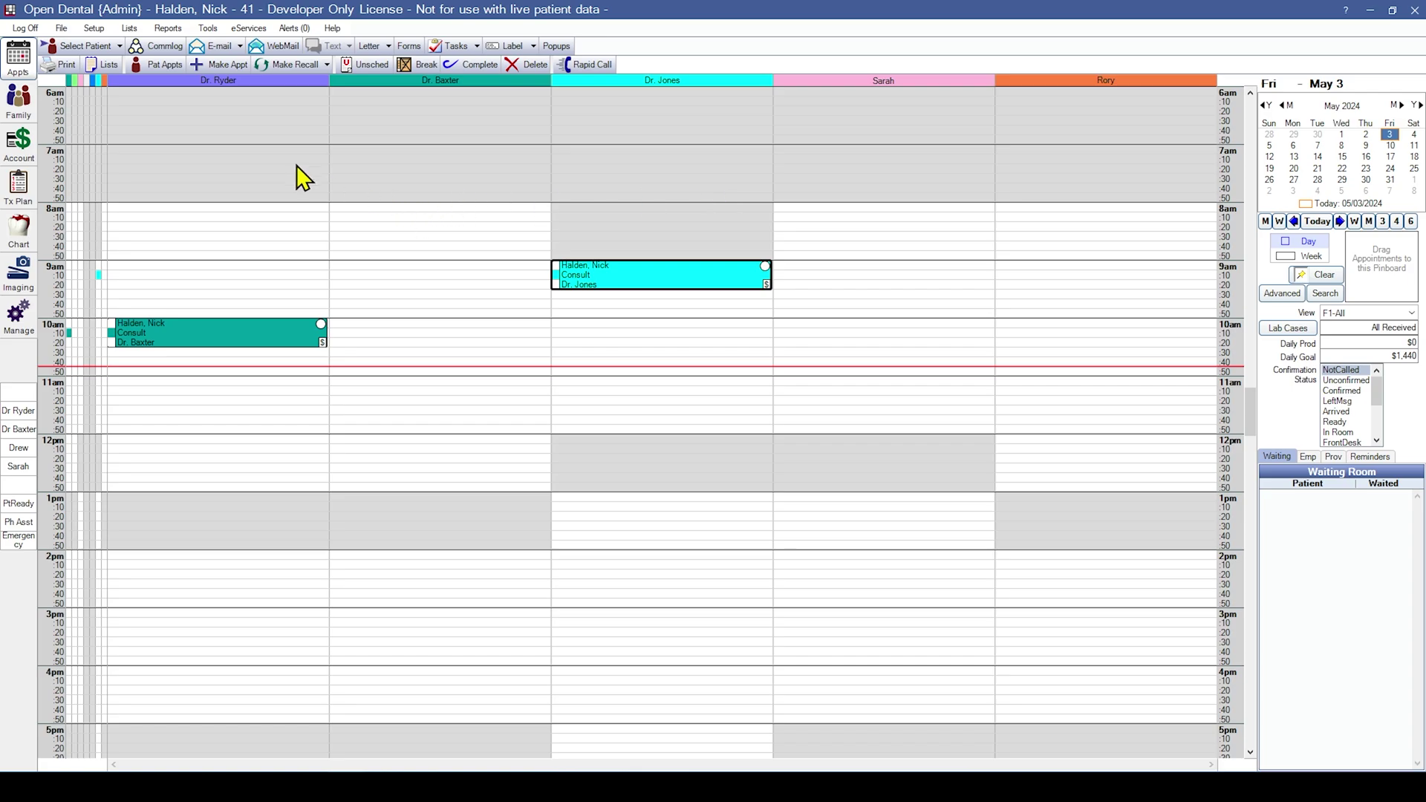
Include every operatory, from FR through Notes, in the All appointment view and save it, then close the views list
click(103, 29)
mouse_move(119, 64)
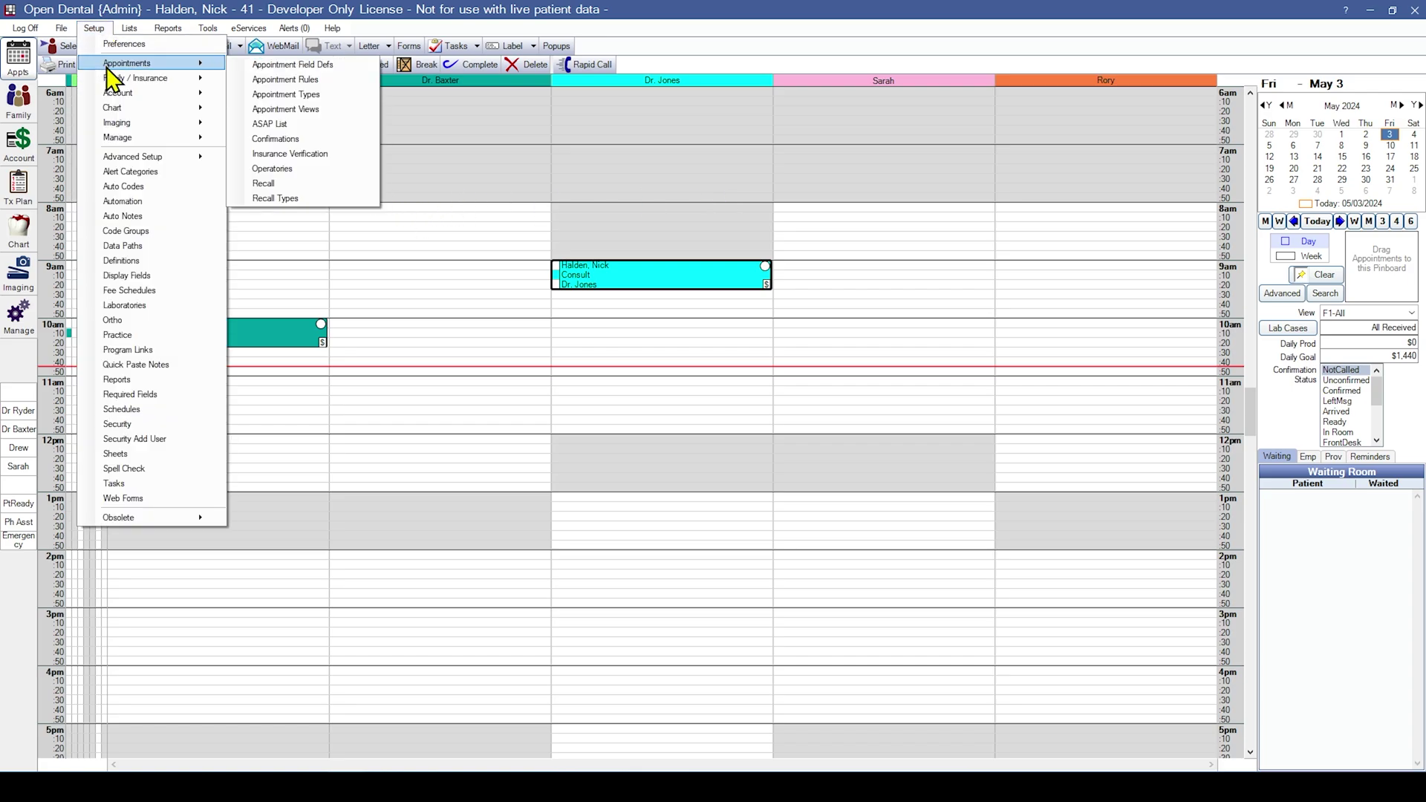
click(317, 109)
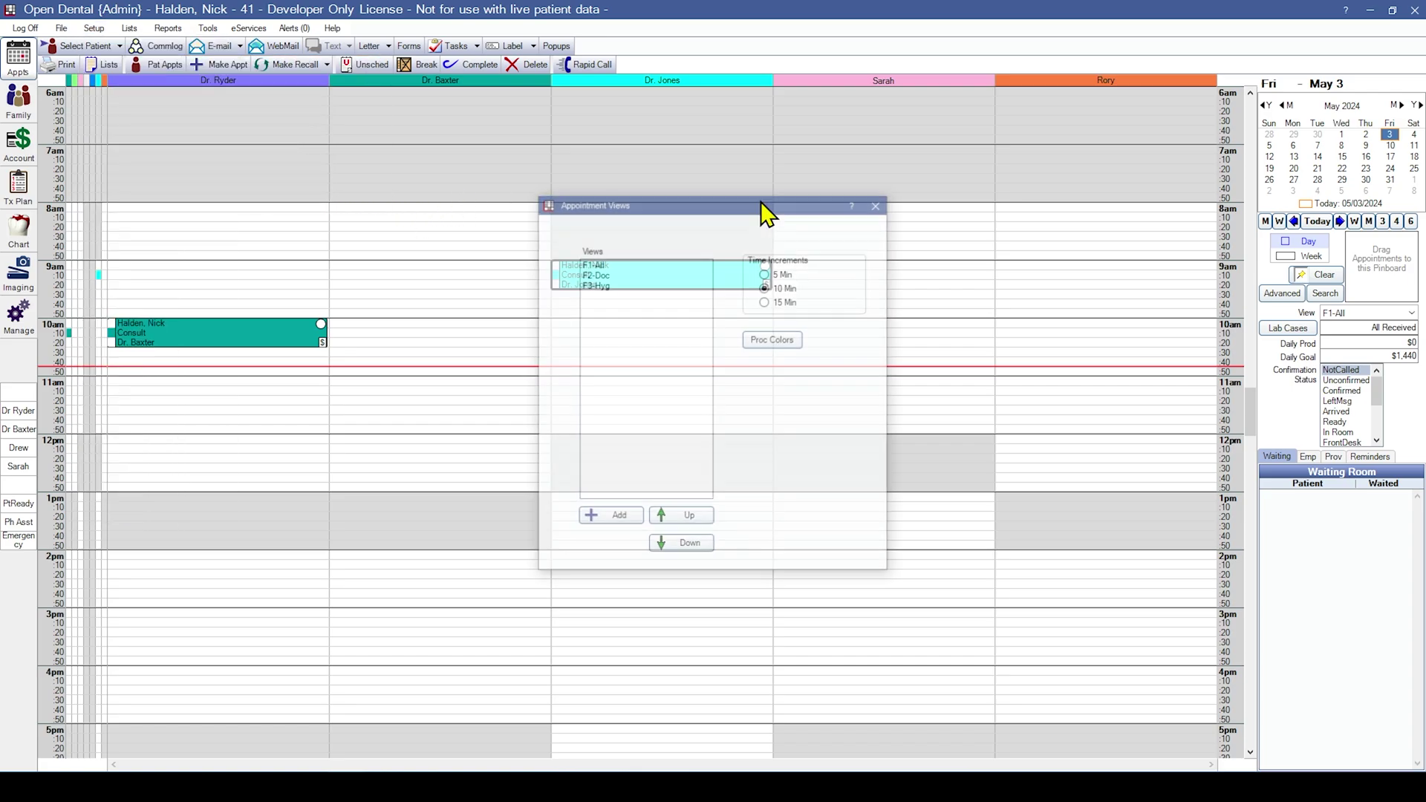
double_click(597, 265)
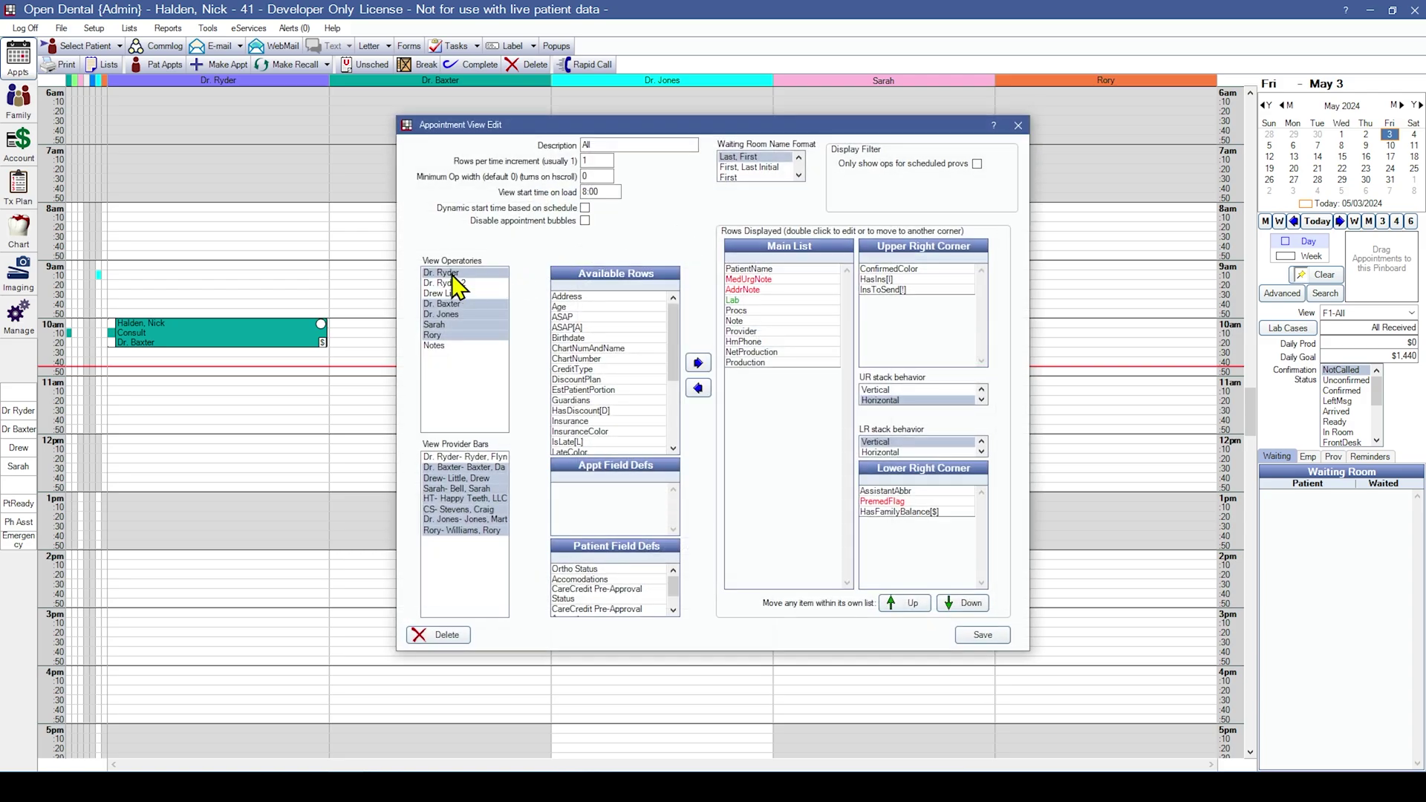
drag(451, 275, 453, 375)
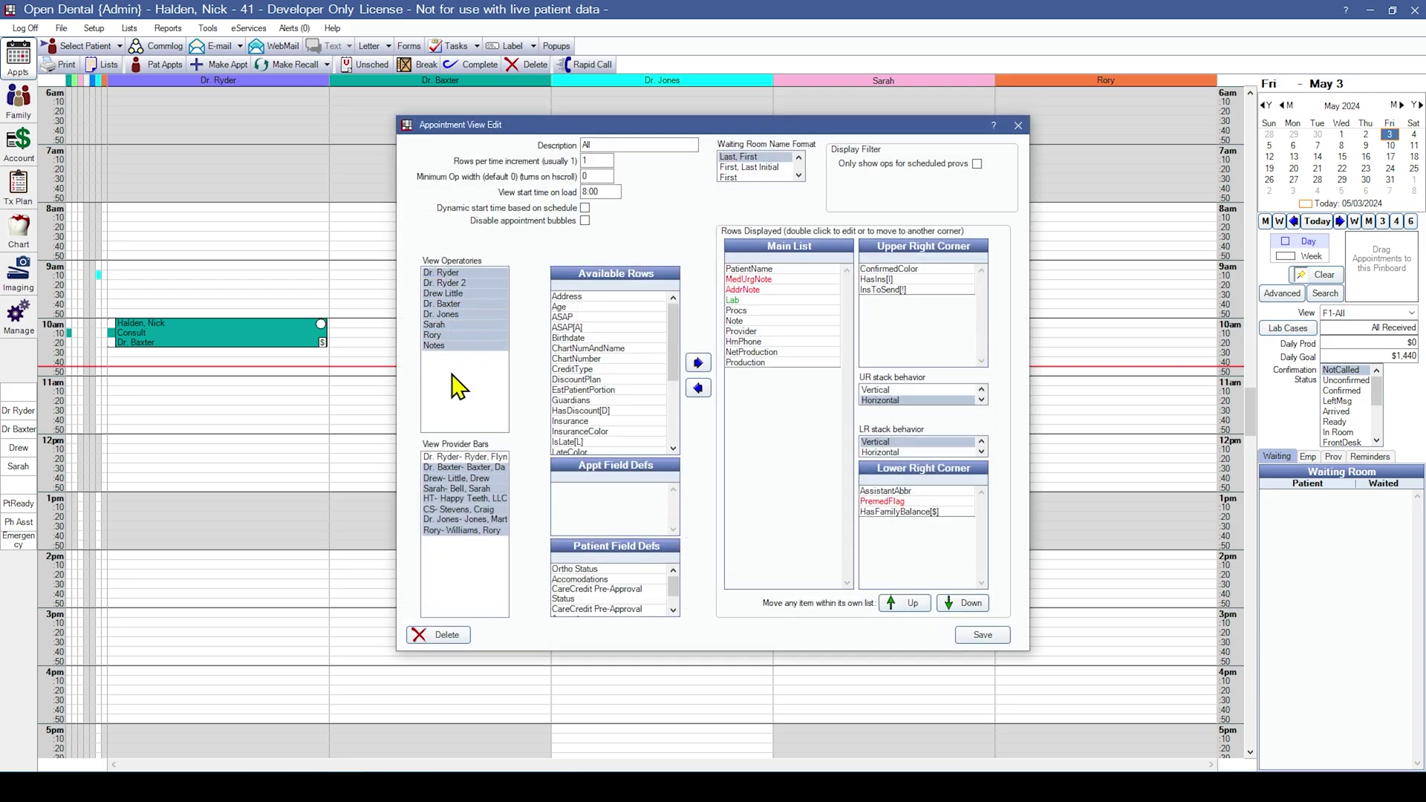
click(981, 635)
click(879, 202)
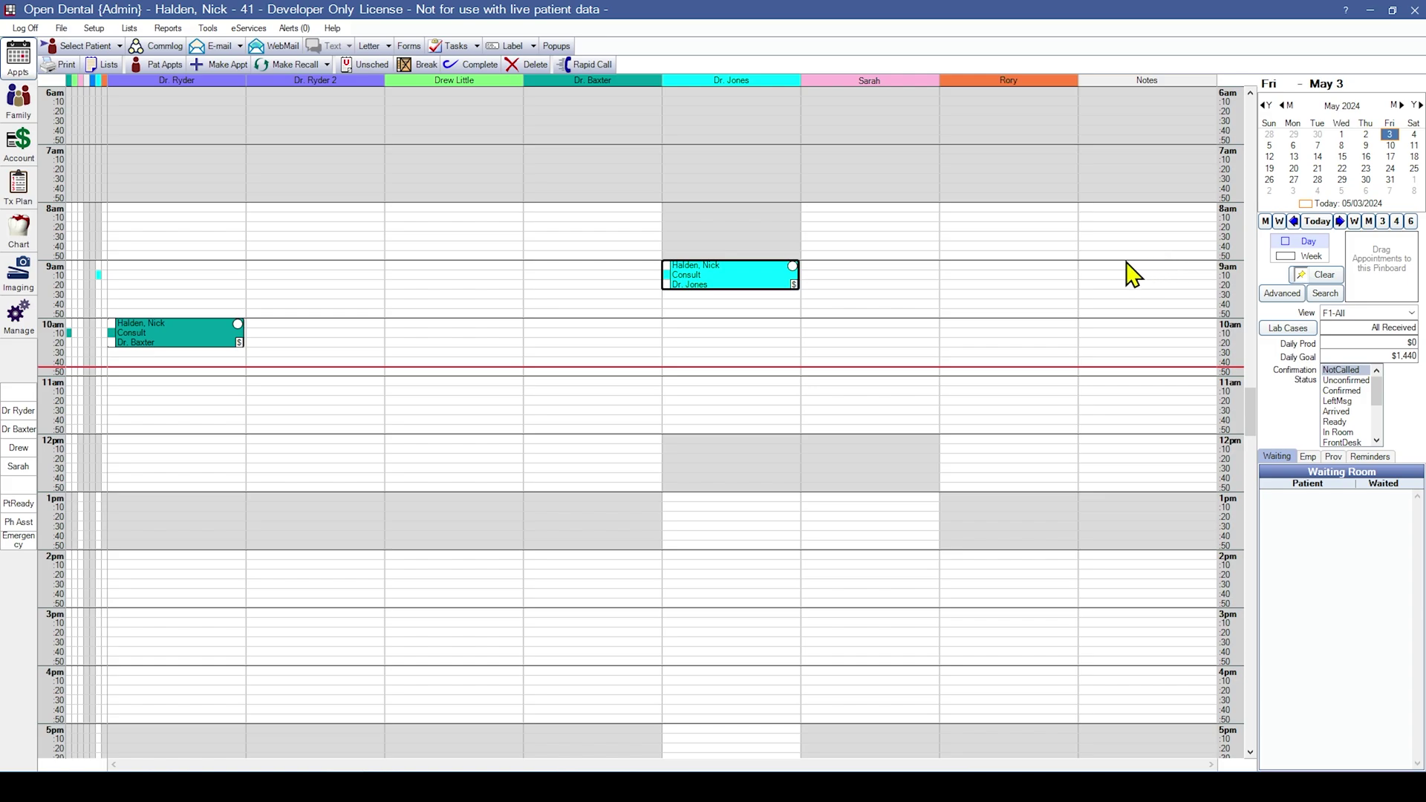
Open a new 7:00 AM appointment in the Notes operatory to check its default provider, then close it without saving
double_click(1134, 148)
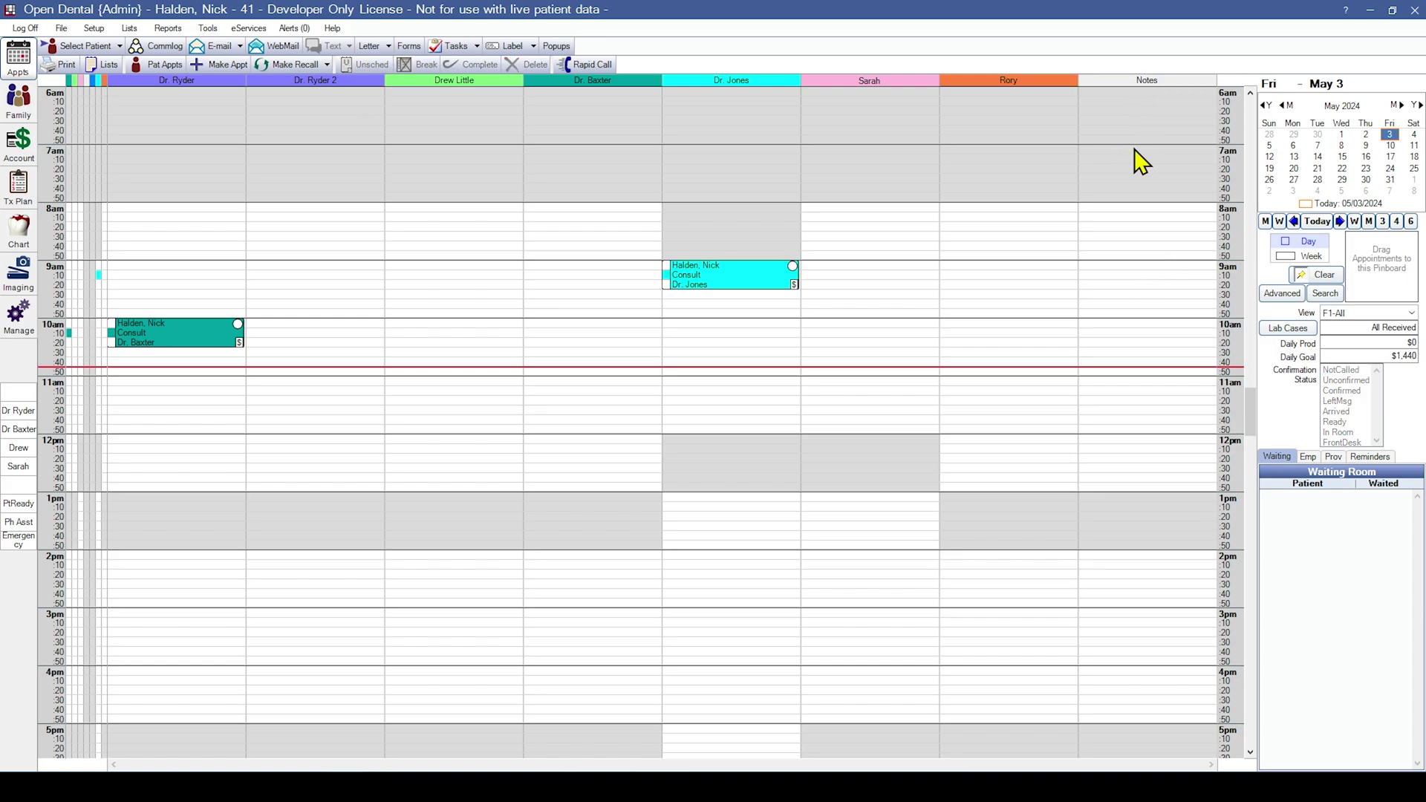
click(1026, 636)
click(843, 618)
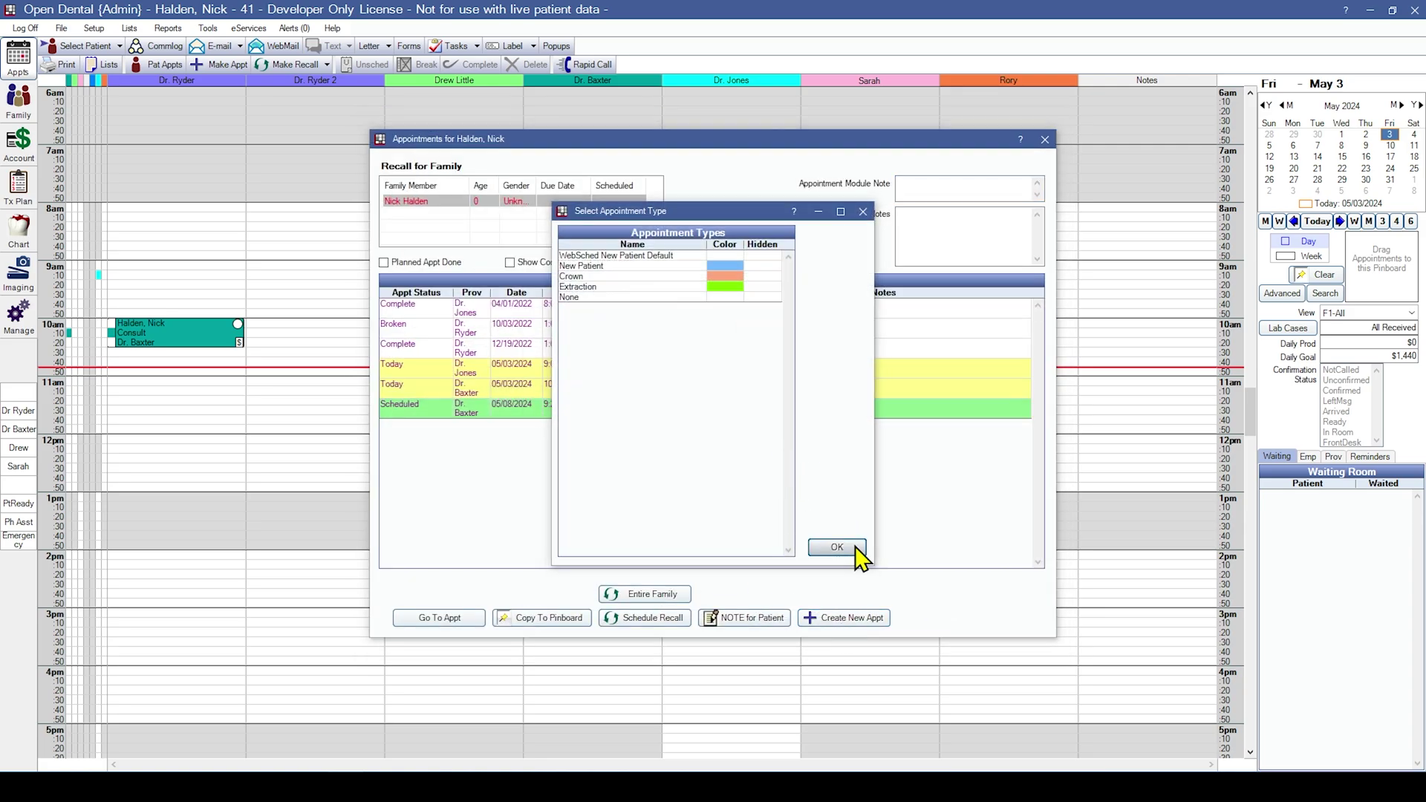
click(850, 551)
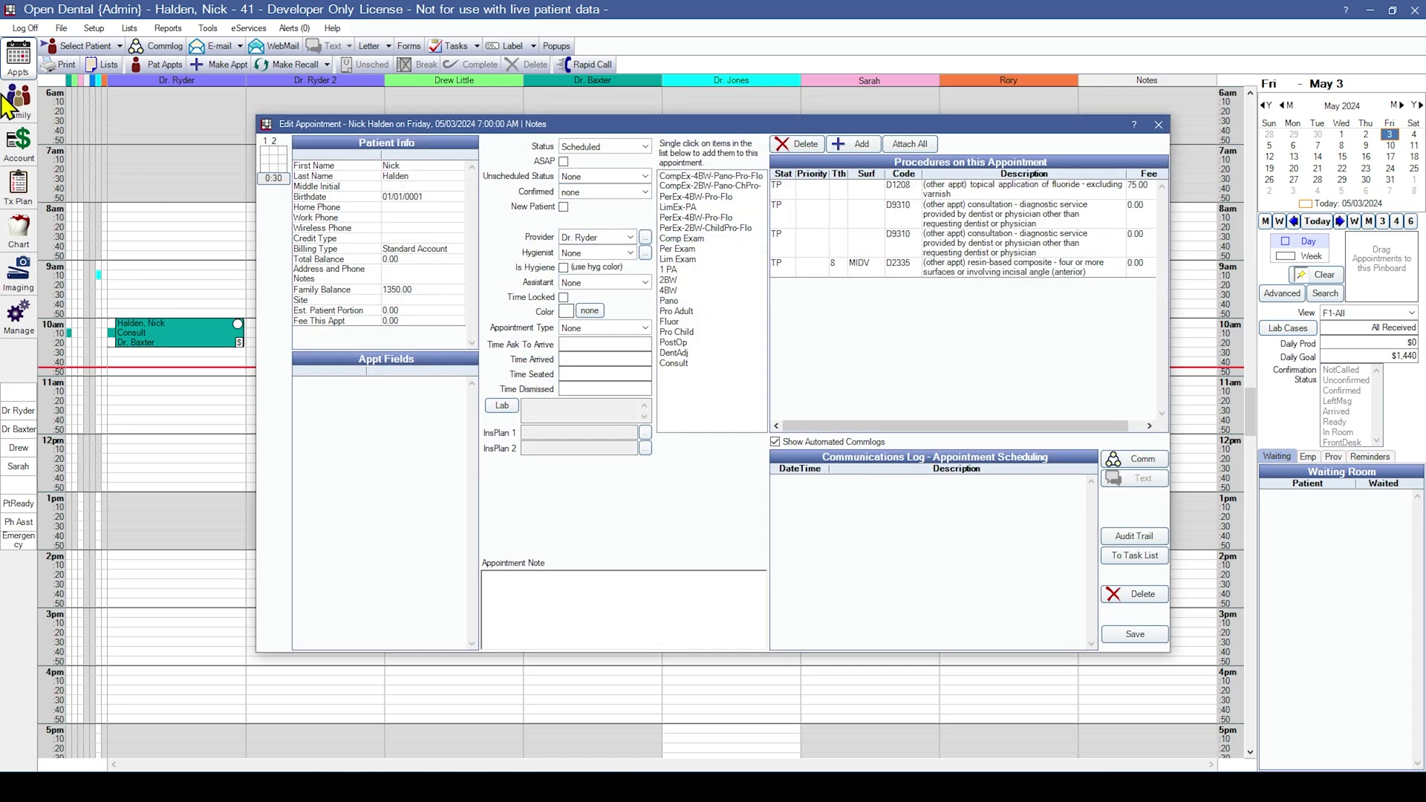
click(1157, 124)
click(1040, 141)
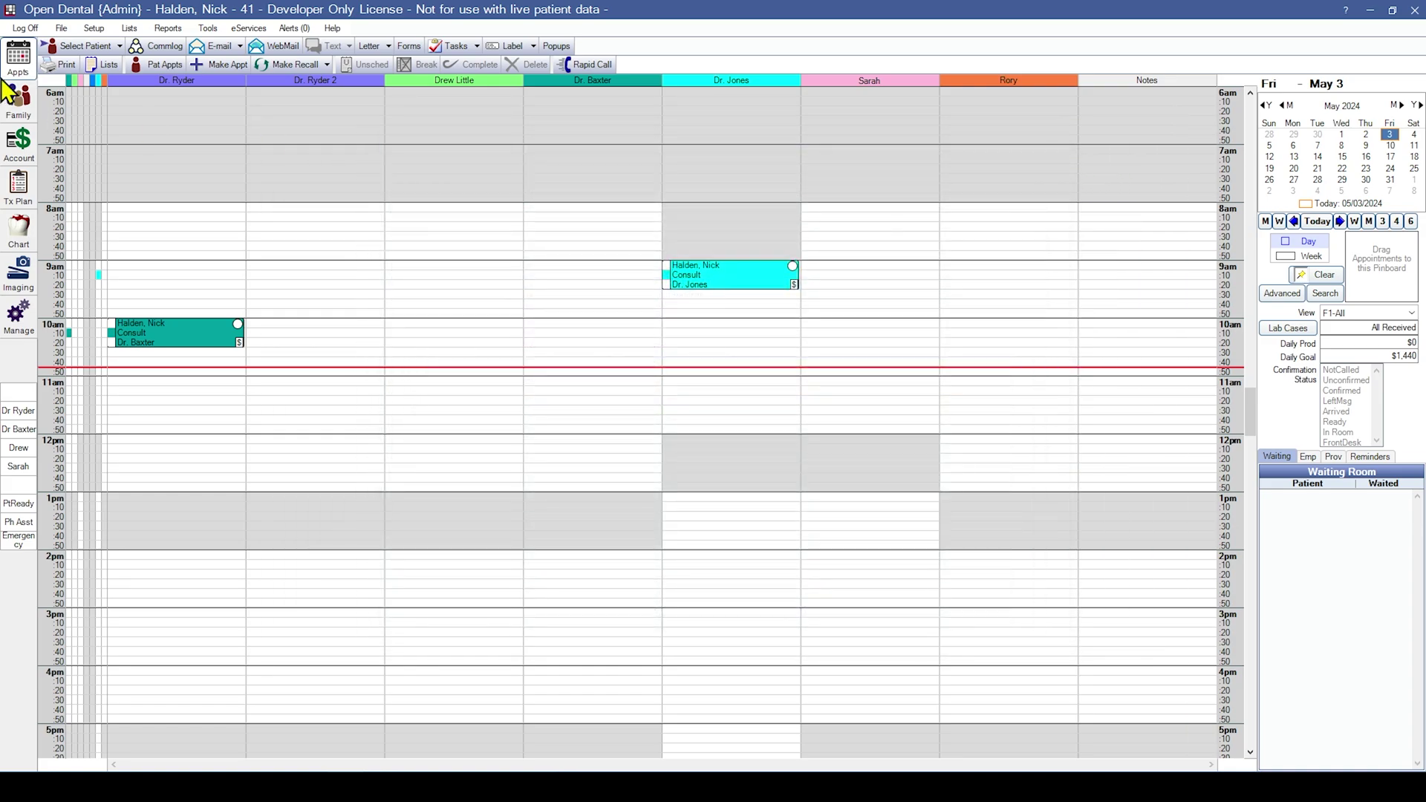
Book a 9:00 AM appointment for the same patient in the DREW operatory with the D1110 adult prophylaxis attached
click(19, 99)
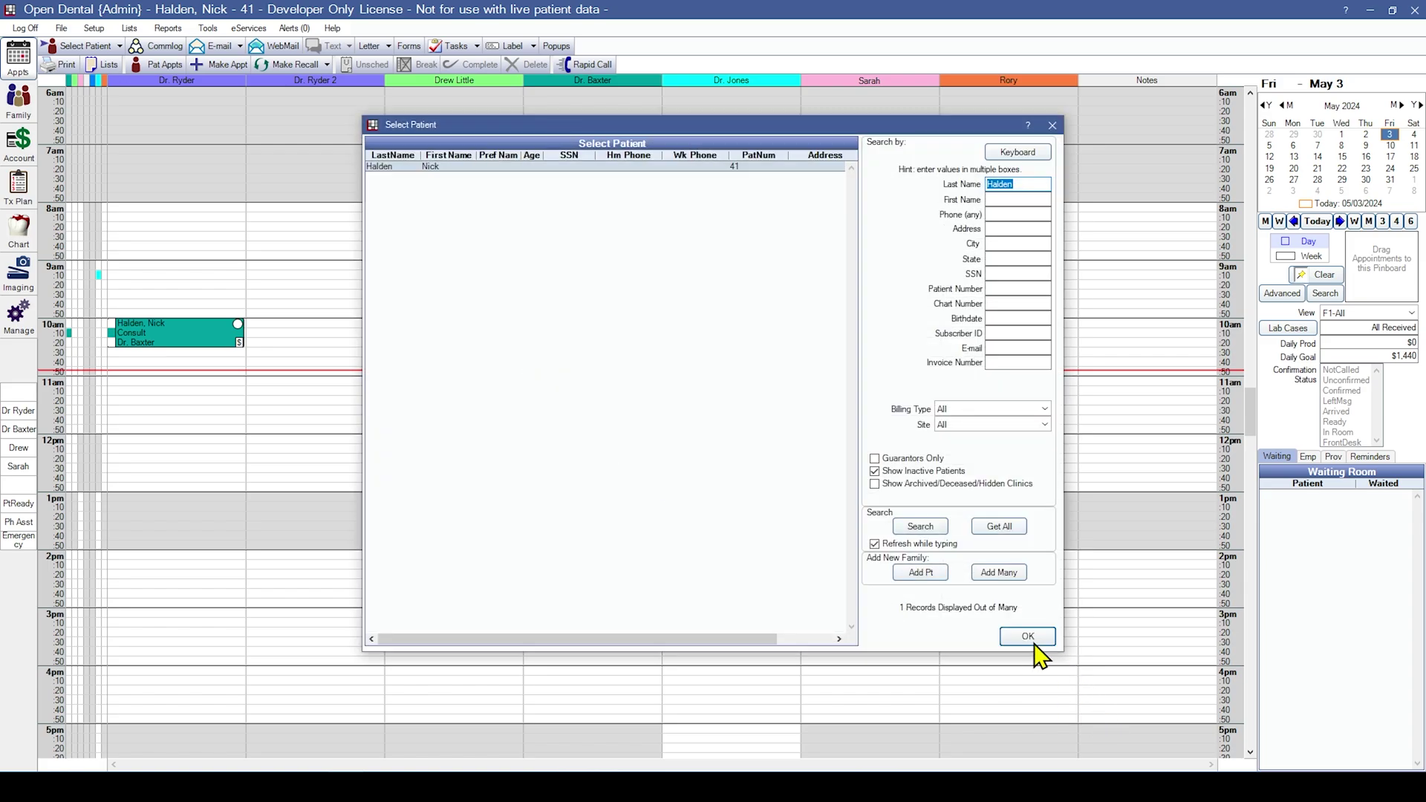
click(1031, 637)
click(848, 618)
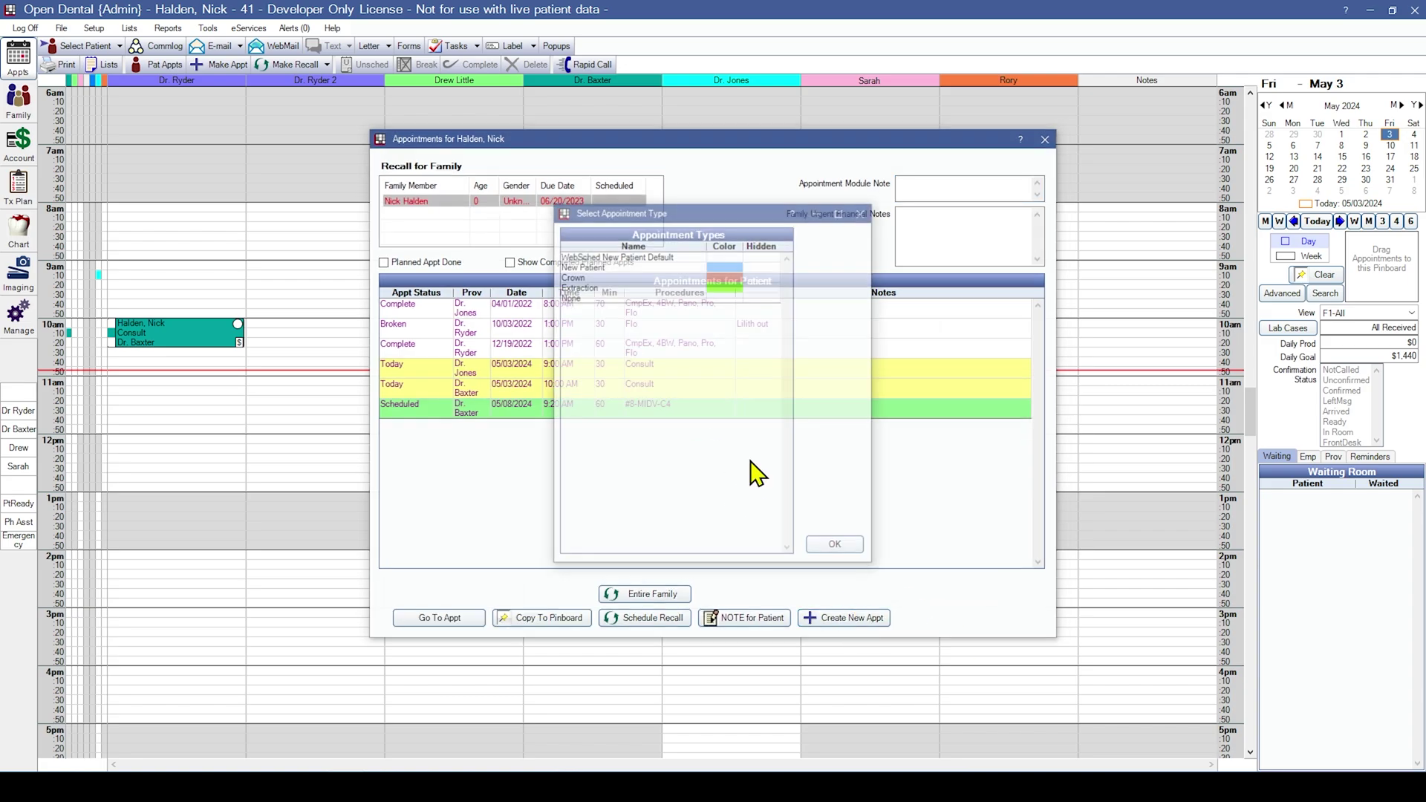
click(837, 549)
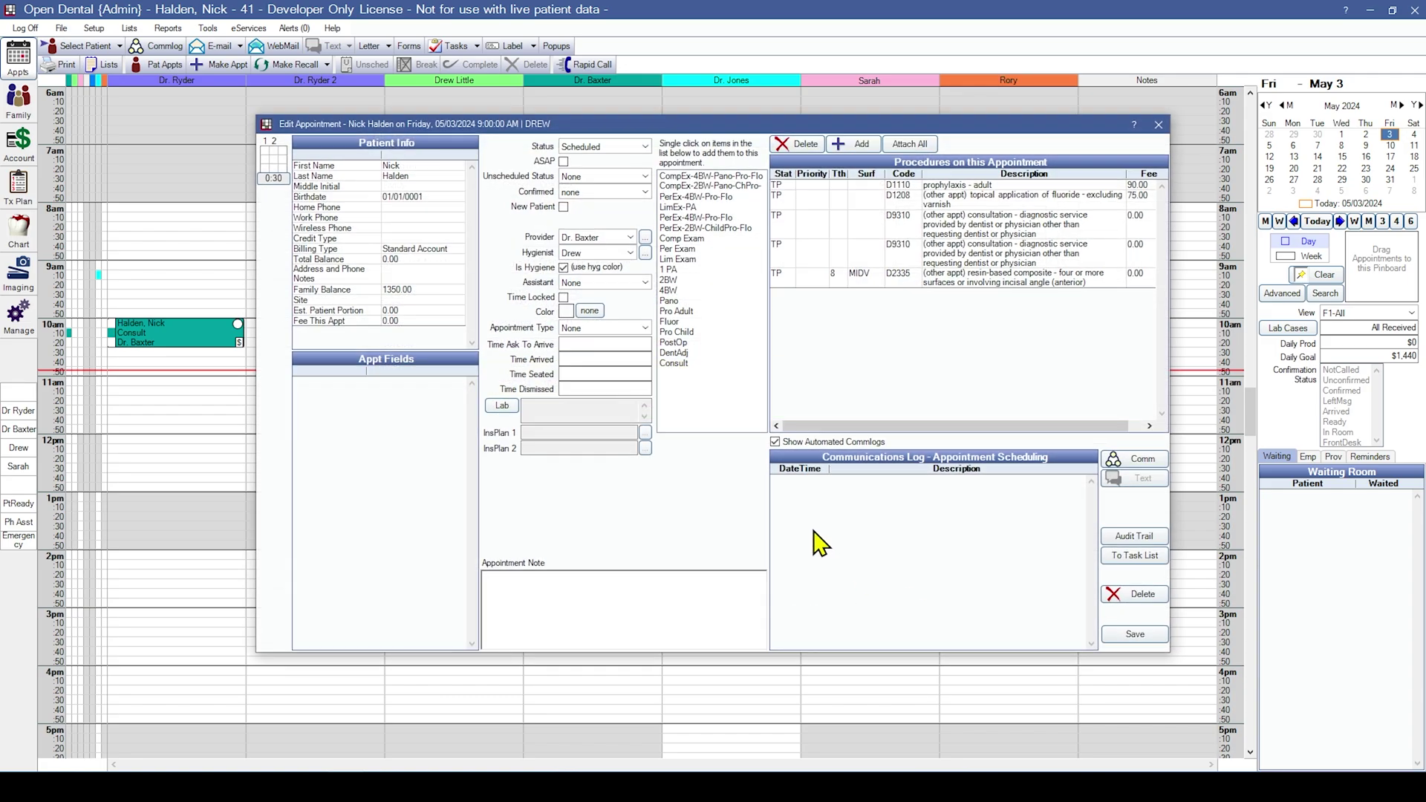
click(844, 189)
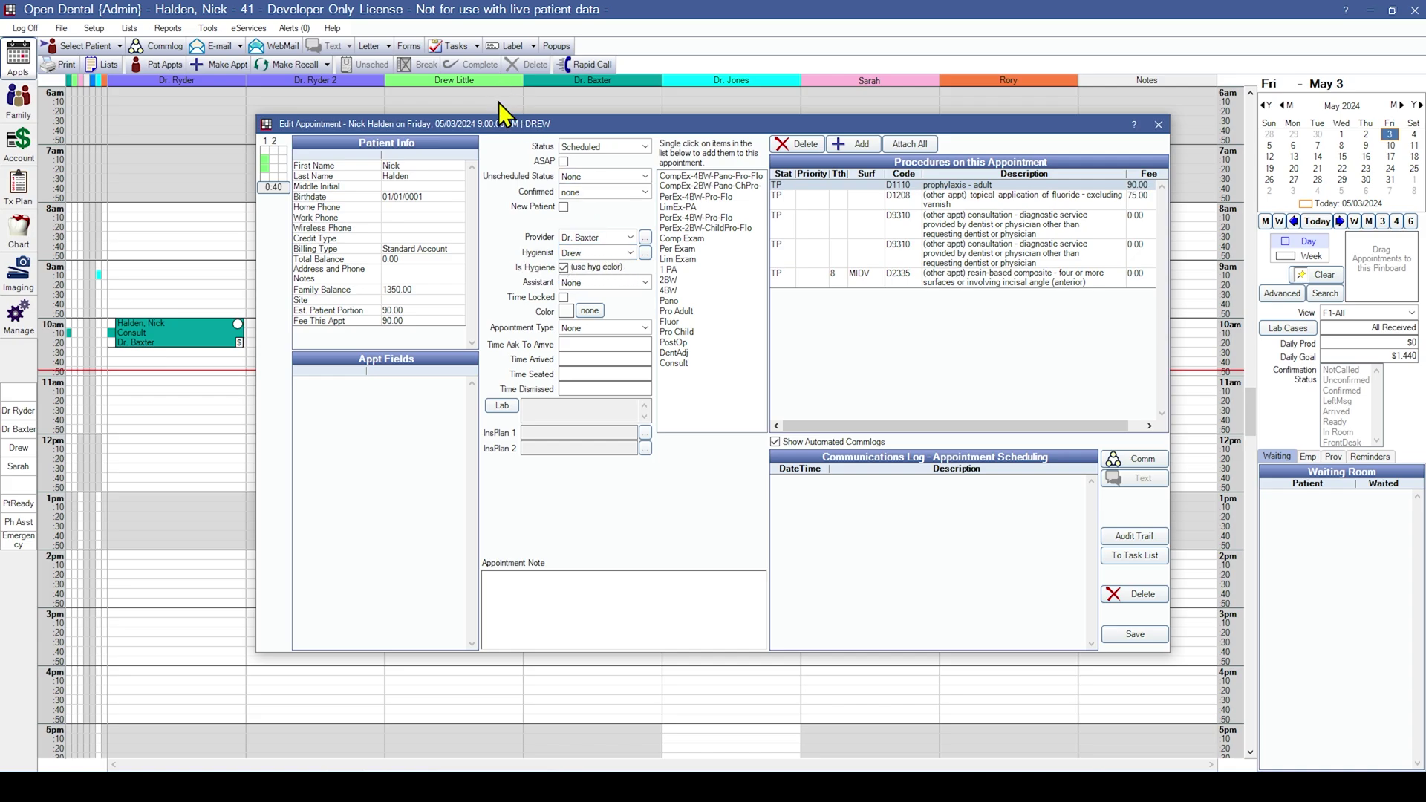
click(1134, 635)
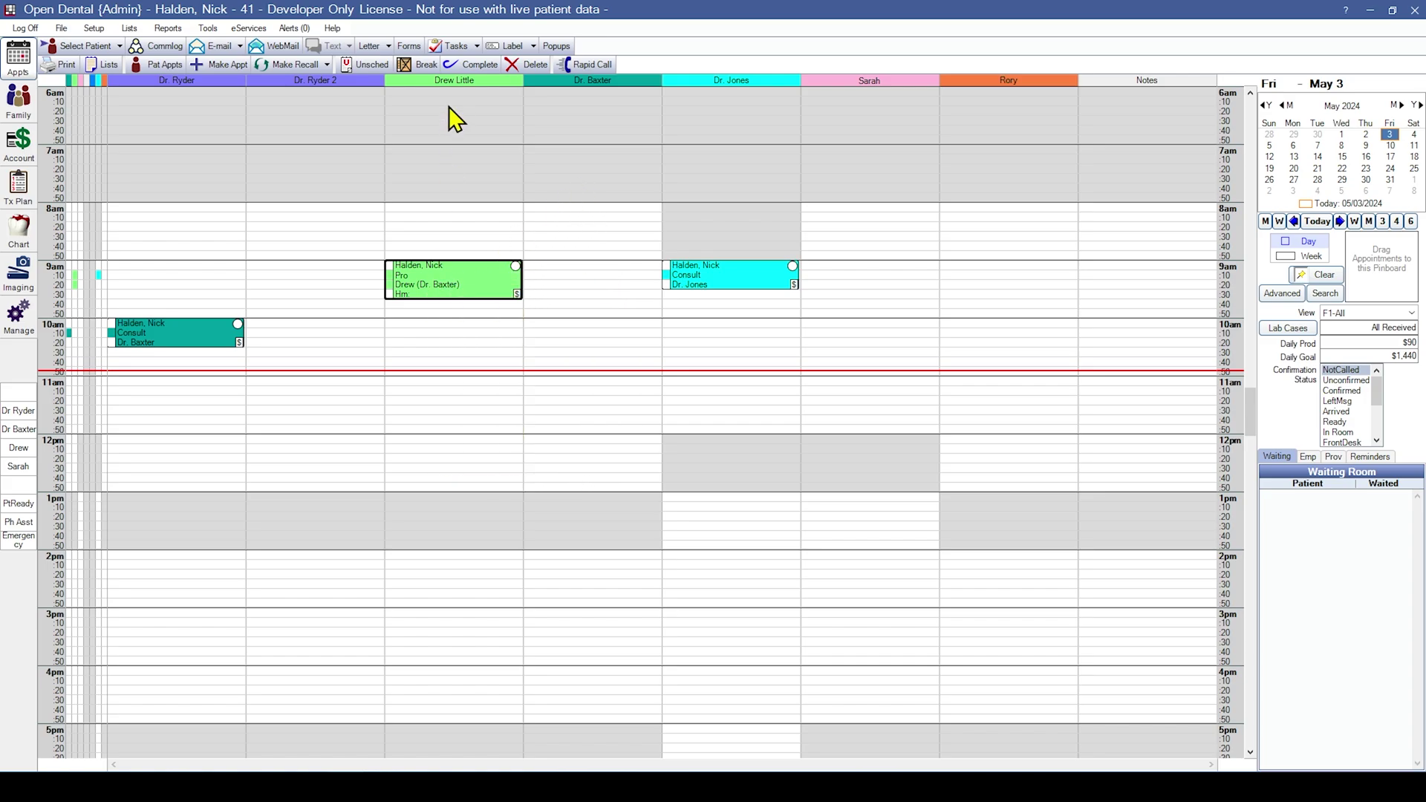
mouse_move(447, 80)
click(1034, 381)
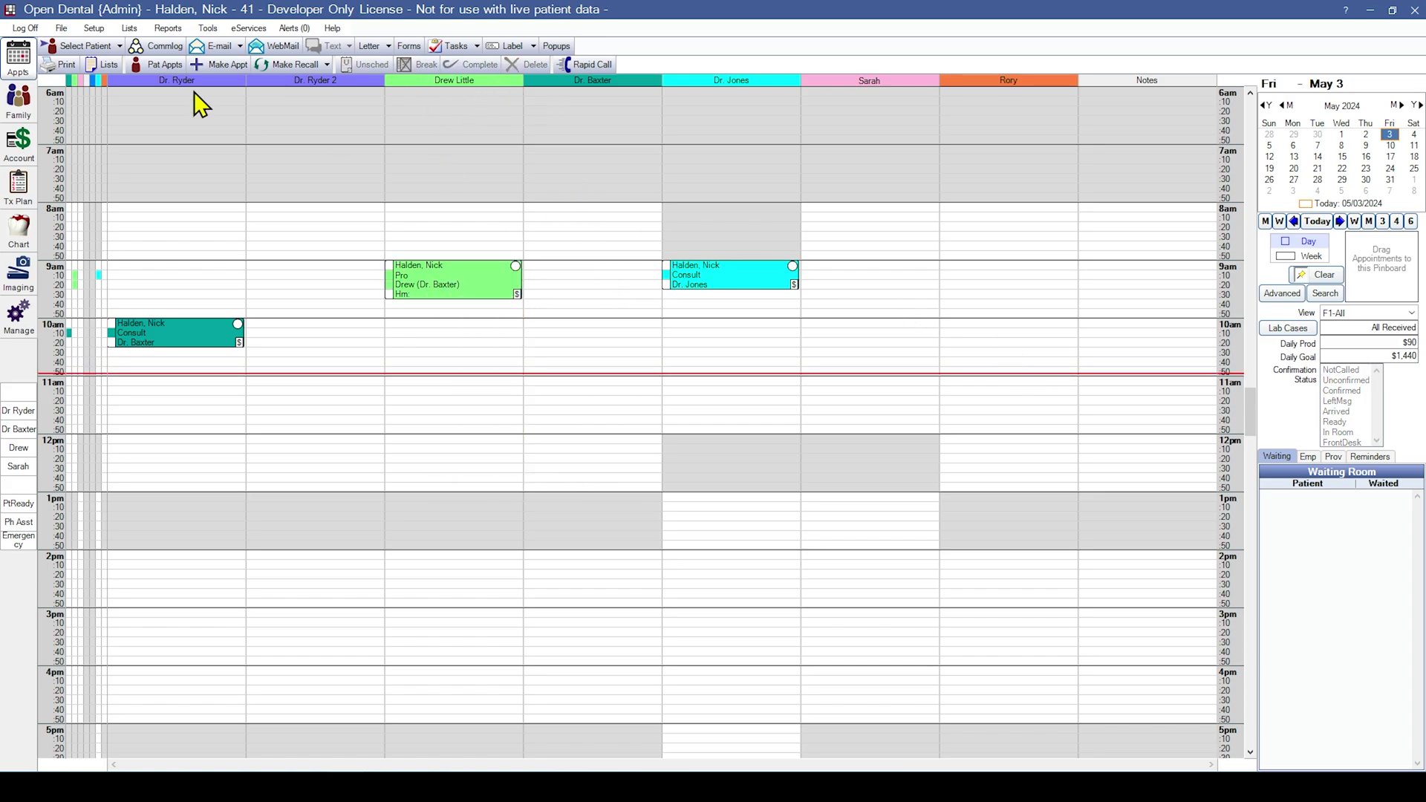
Set the RW operatory's hygienist to None, save it, and close the operatories list
click(94, 28)
mouse_move(141, 62)
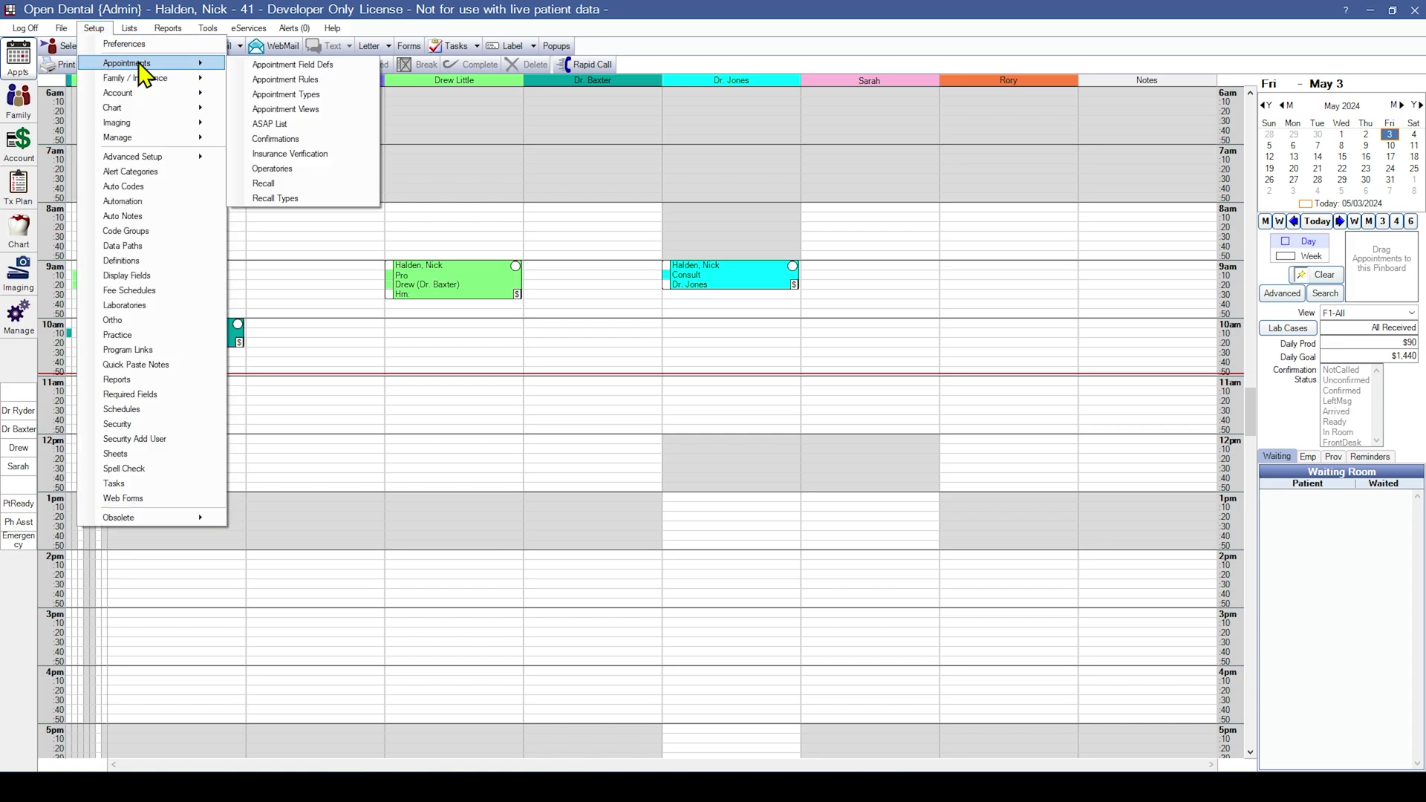
click(278, 169)
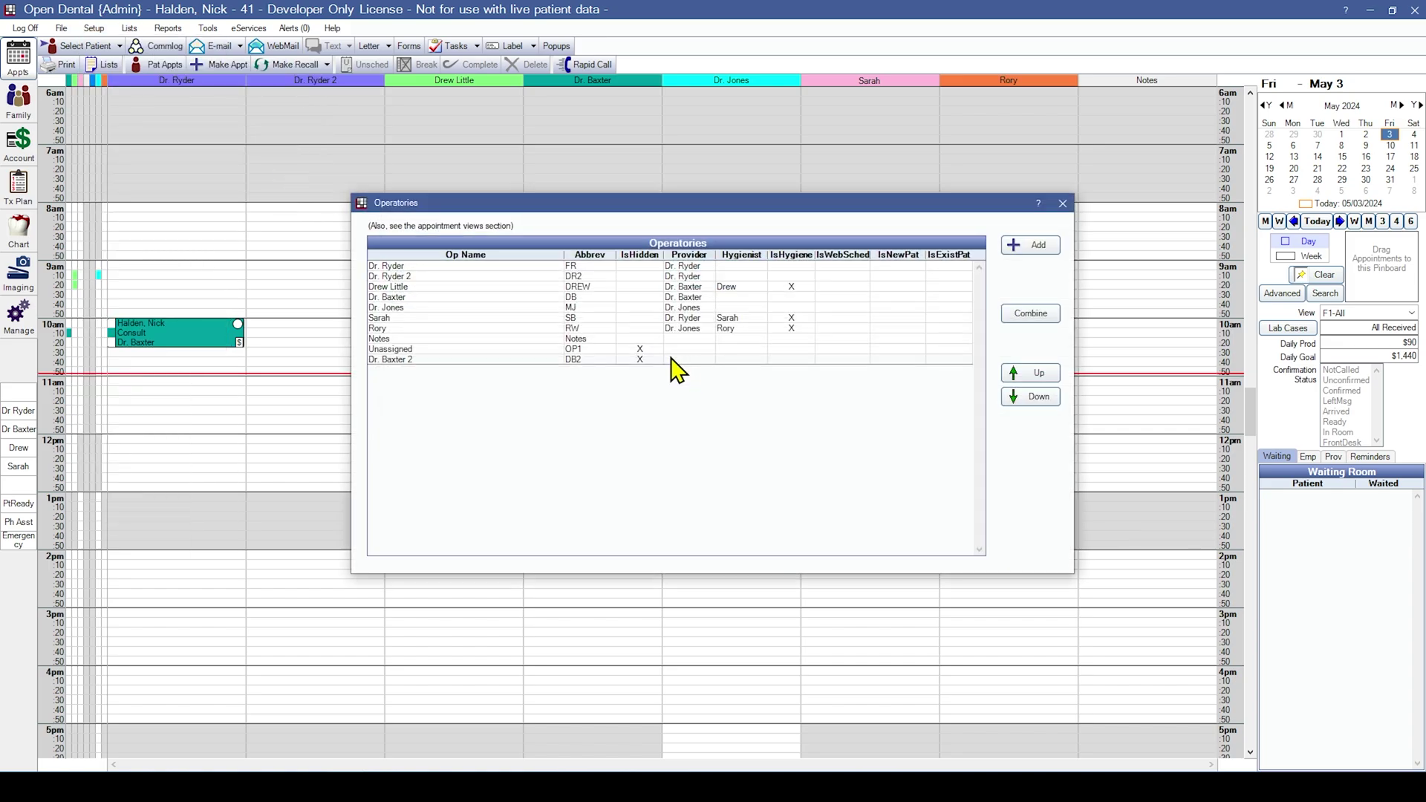
double_click(720, 329)
click(632, 312)
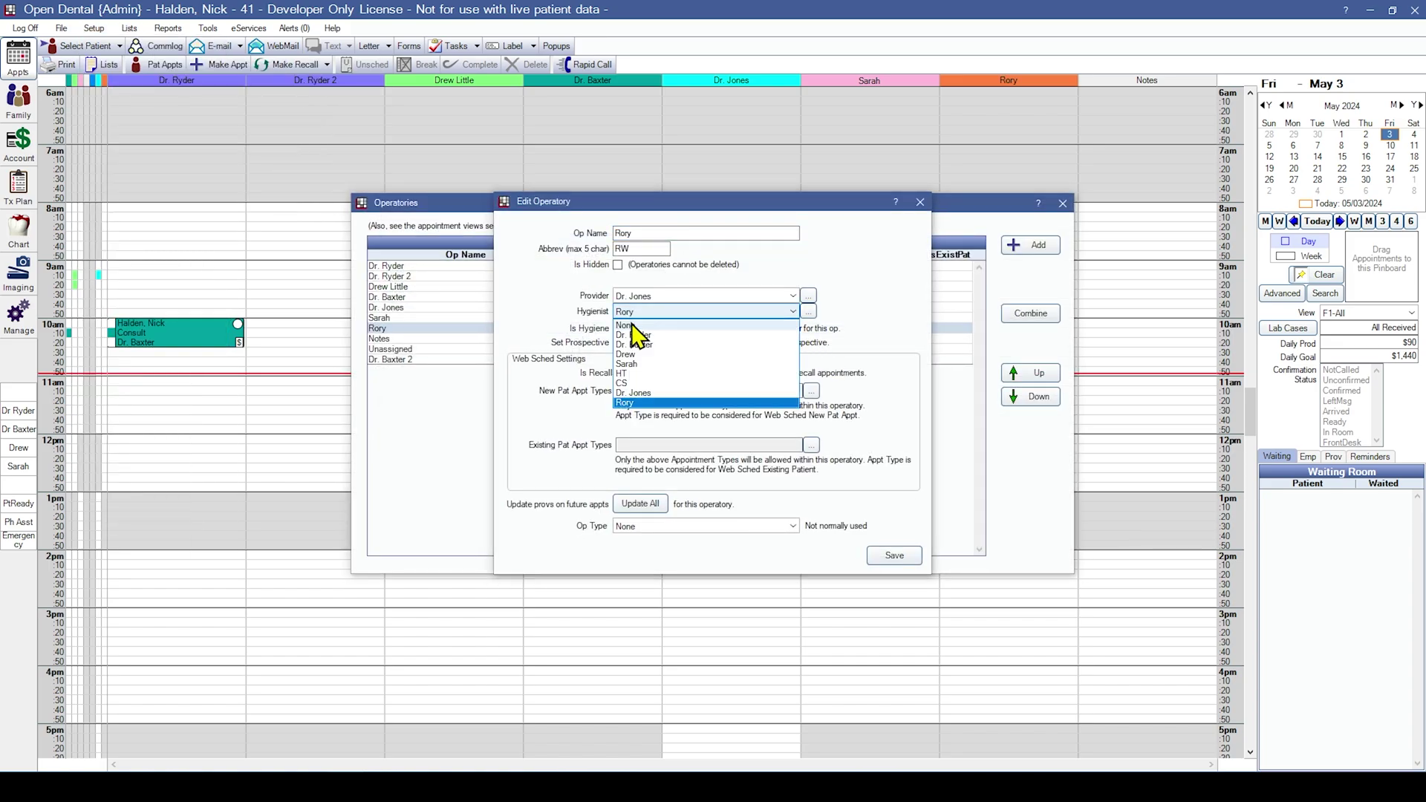
click(705, 325)
click(894, 556)
click(1061, 203)
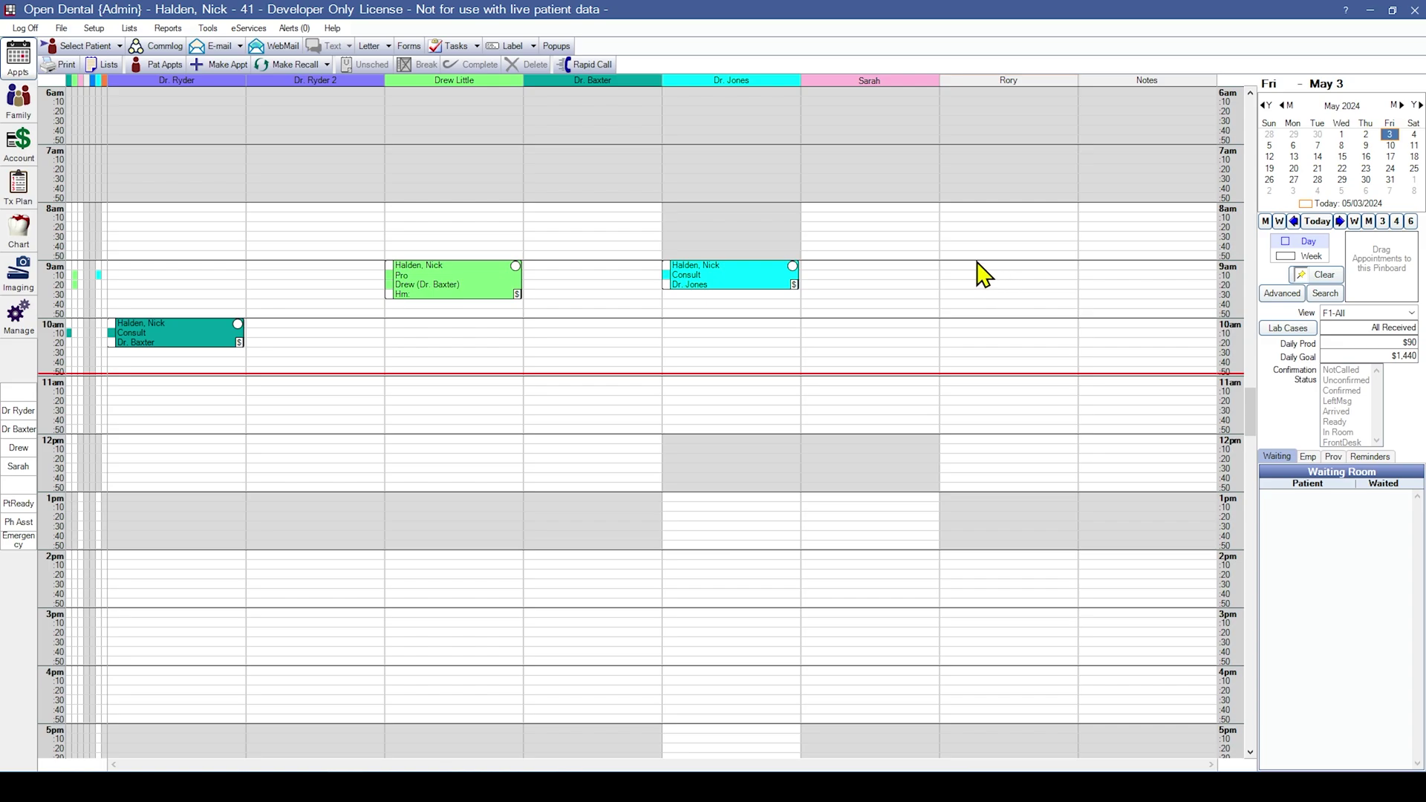
Book a 10:00 AM Pro Adult appointment for the same patient in the RW operatory, keeping the hygienist filled in by default
double_click(982, 334)
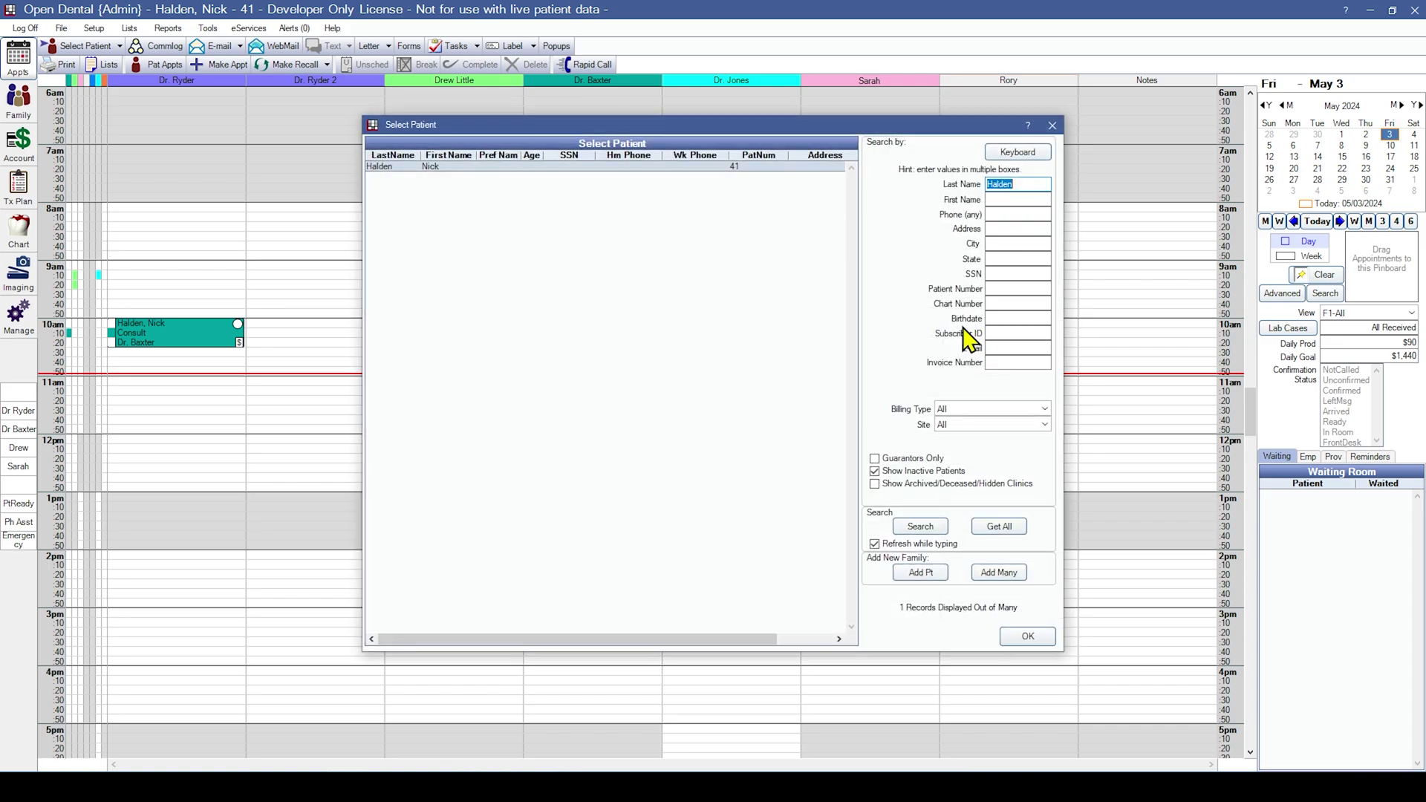
click(1028, 637)
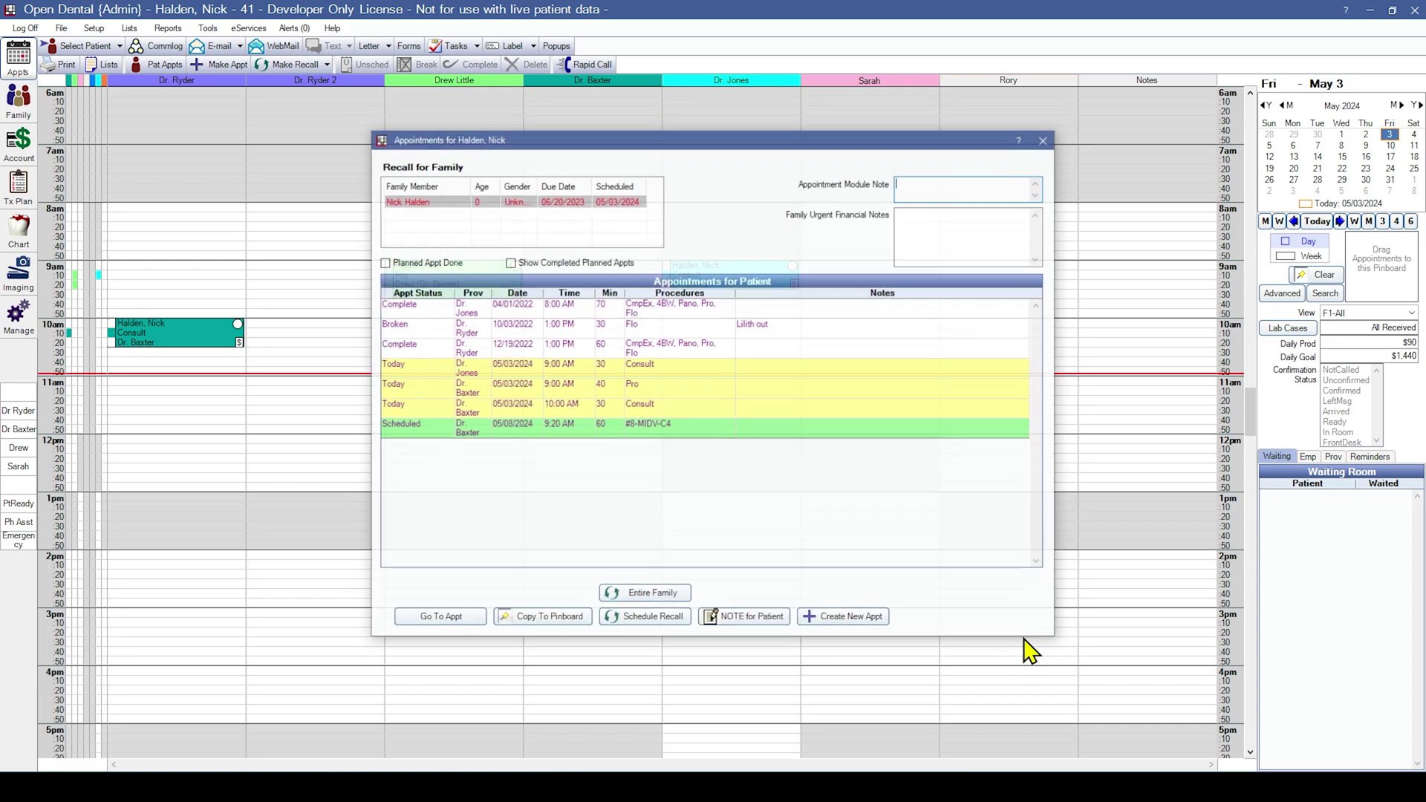
click(861, 620)
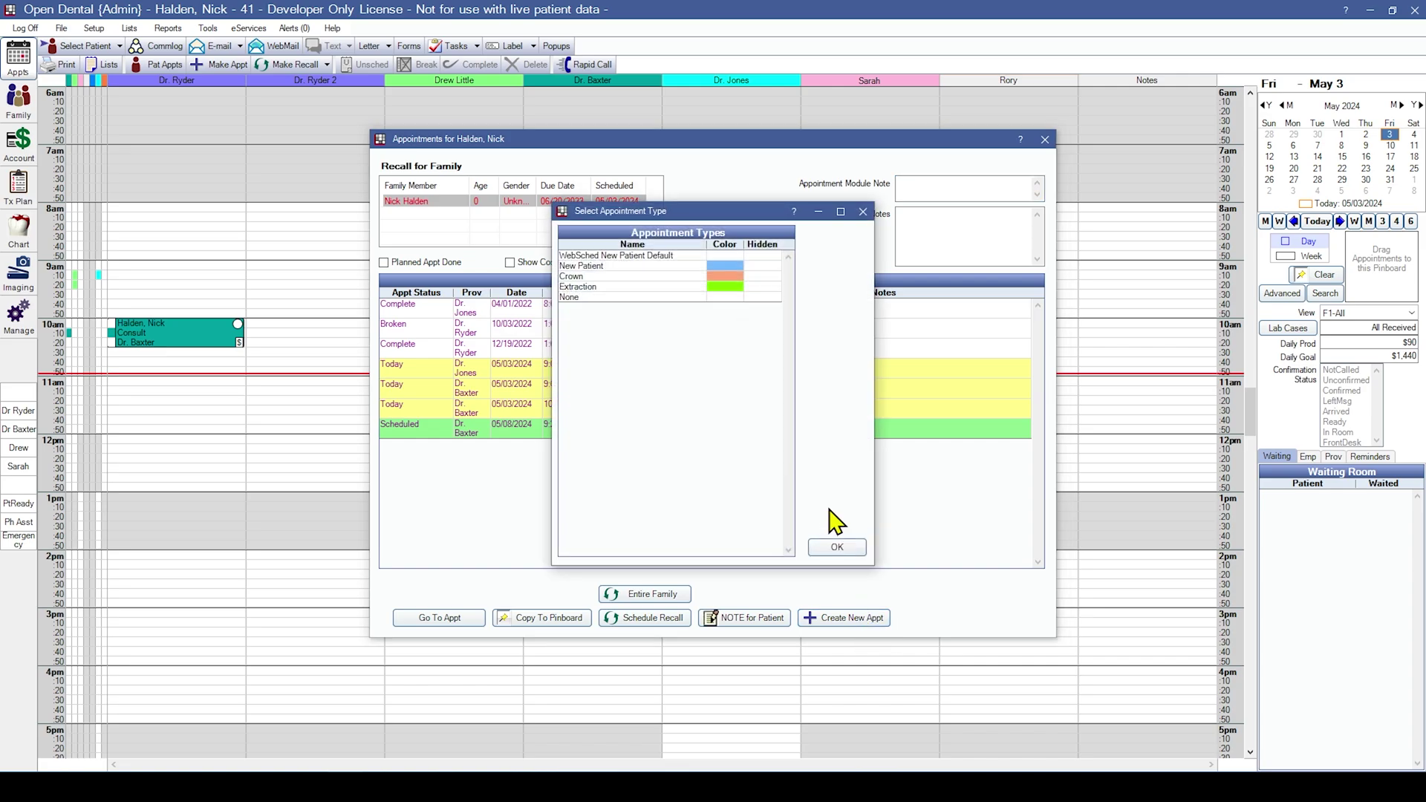
click(837, 547)
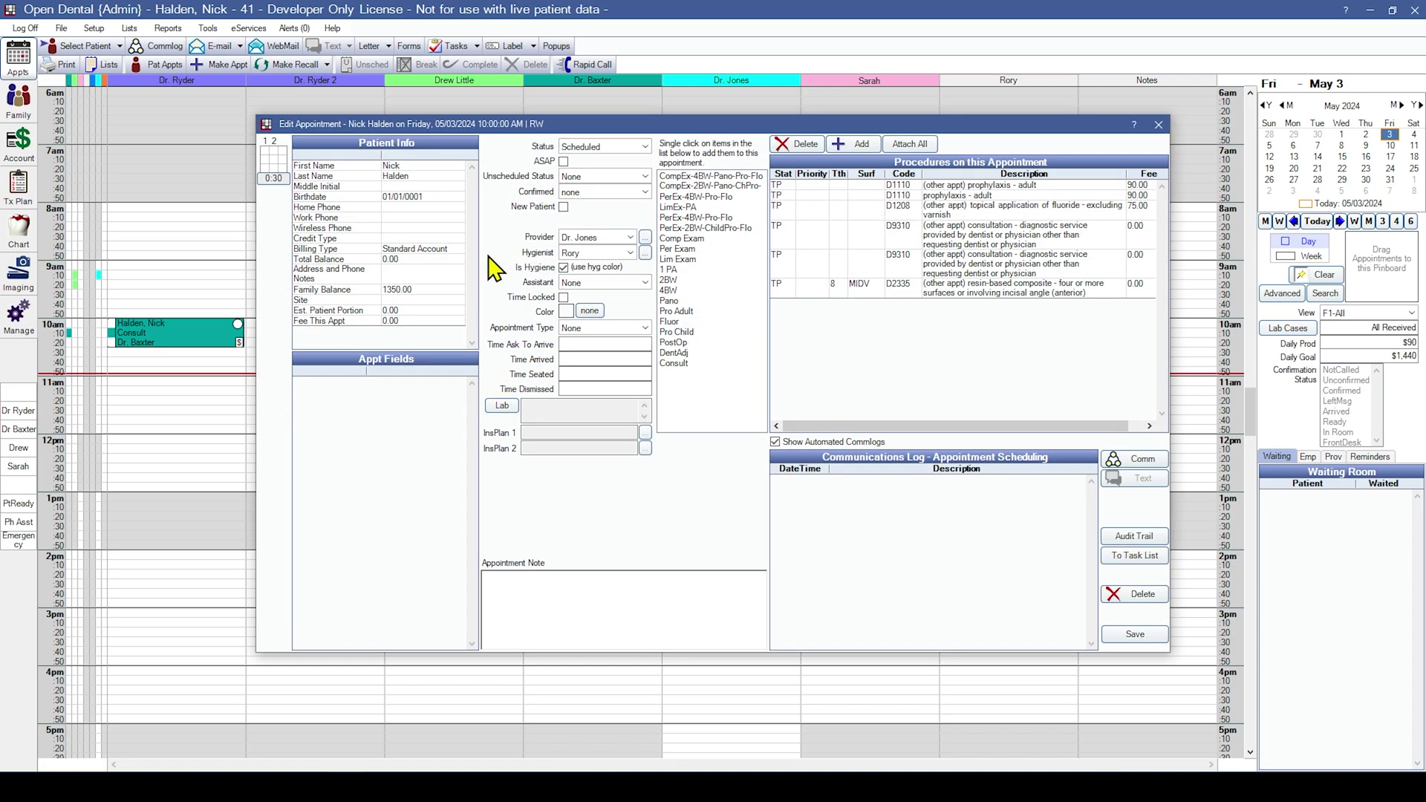
click(681, 312)
click(1116, 635)
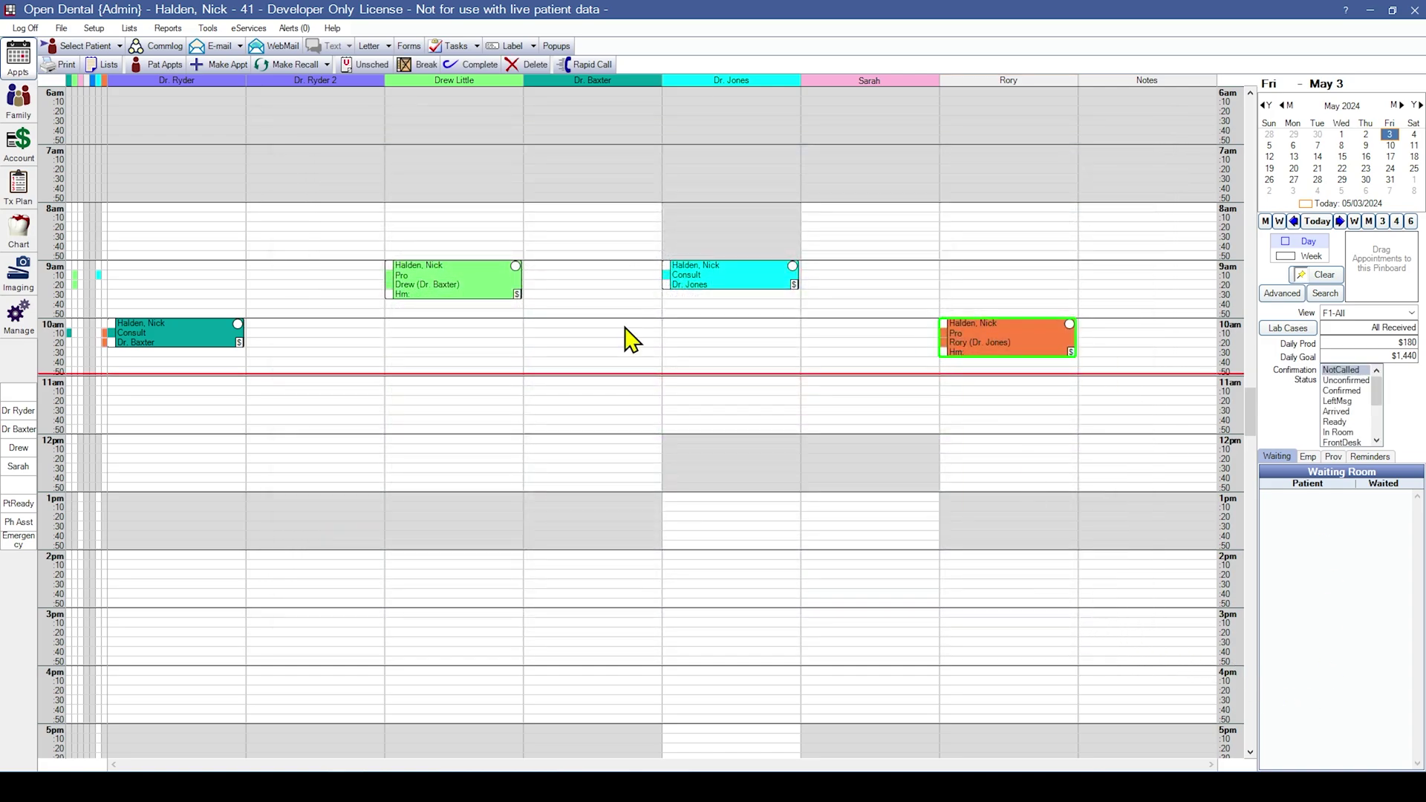
Check the patient's secondary provider in the Family module's patient information, then return to the appointment schedule
click(18, 103)
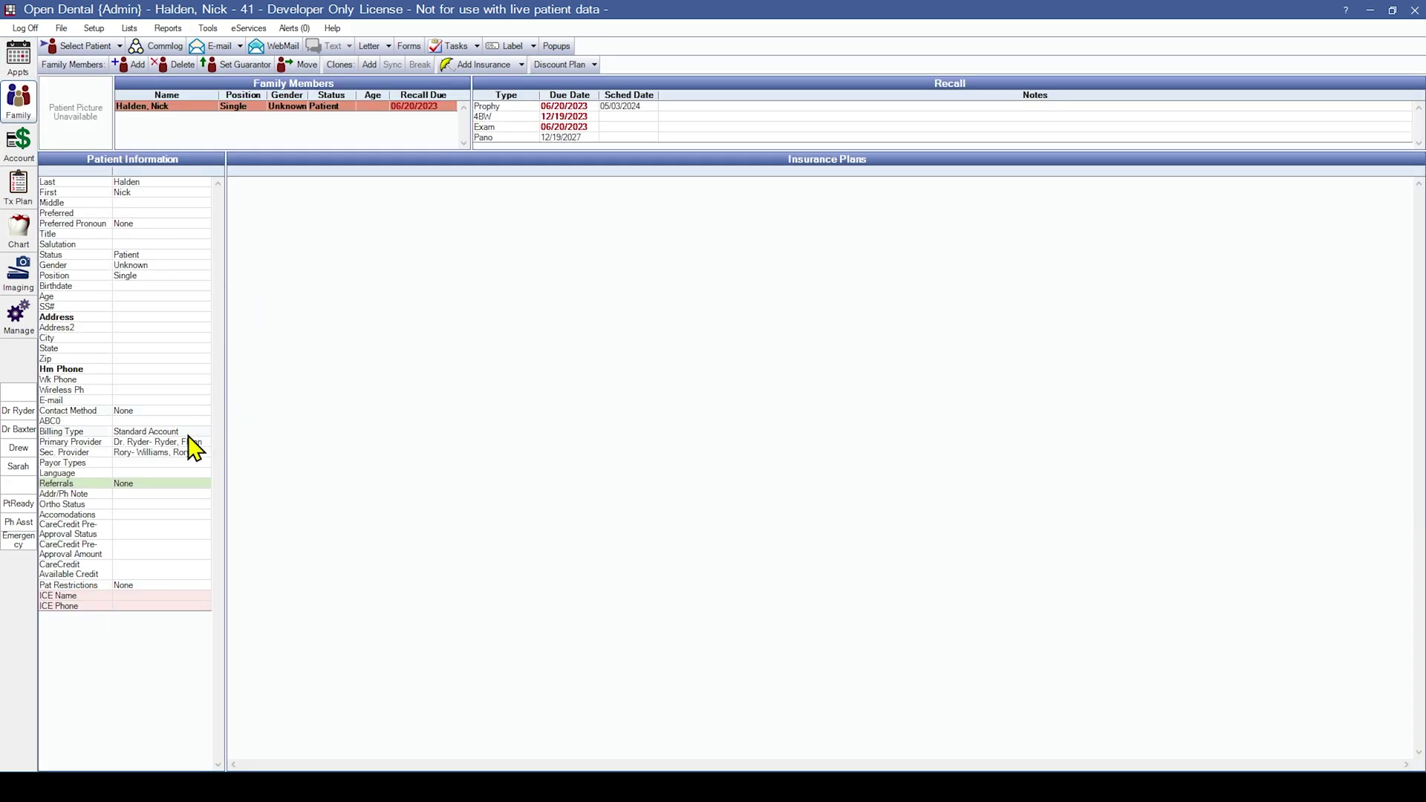
double_click(167, 454)
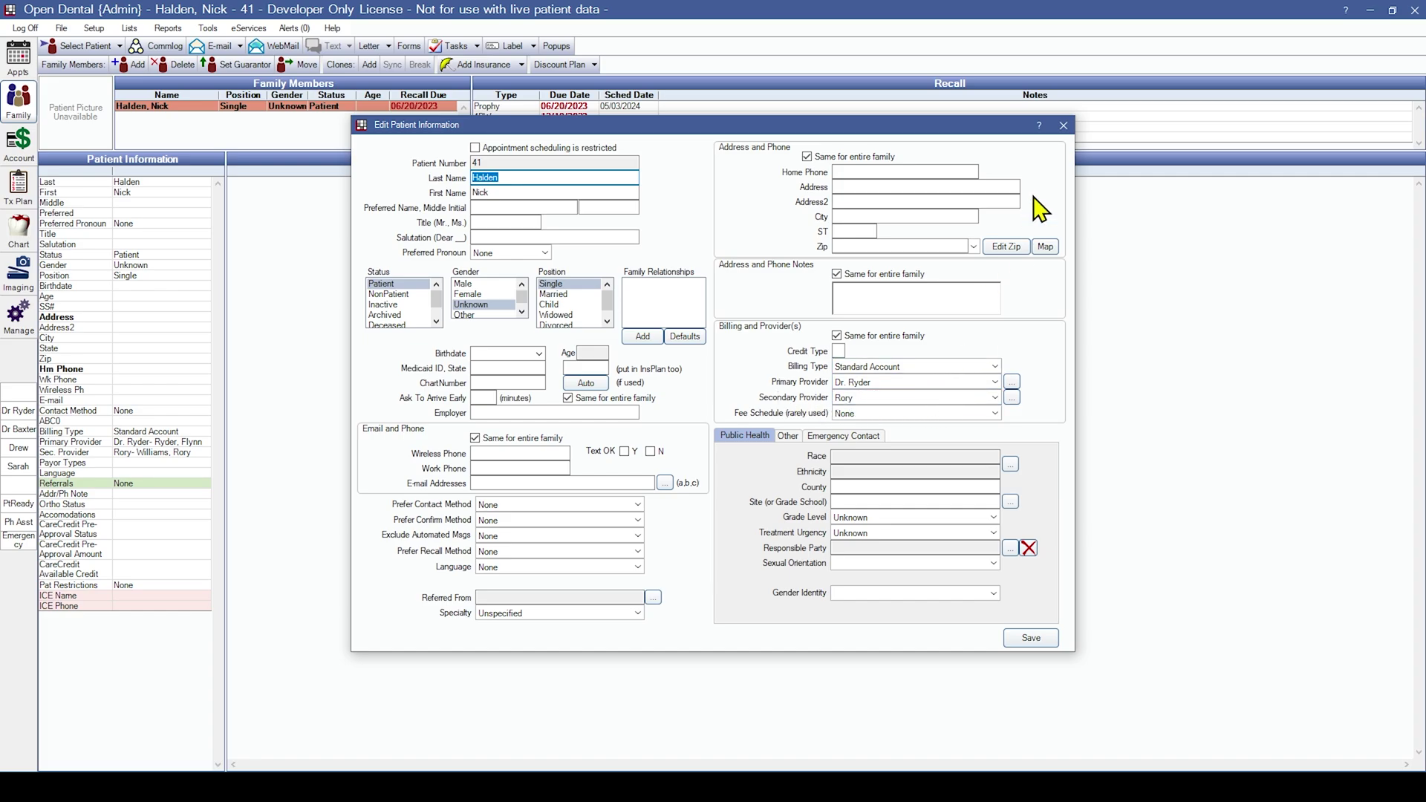
click(1064, 126)
click(16, 56)
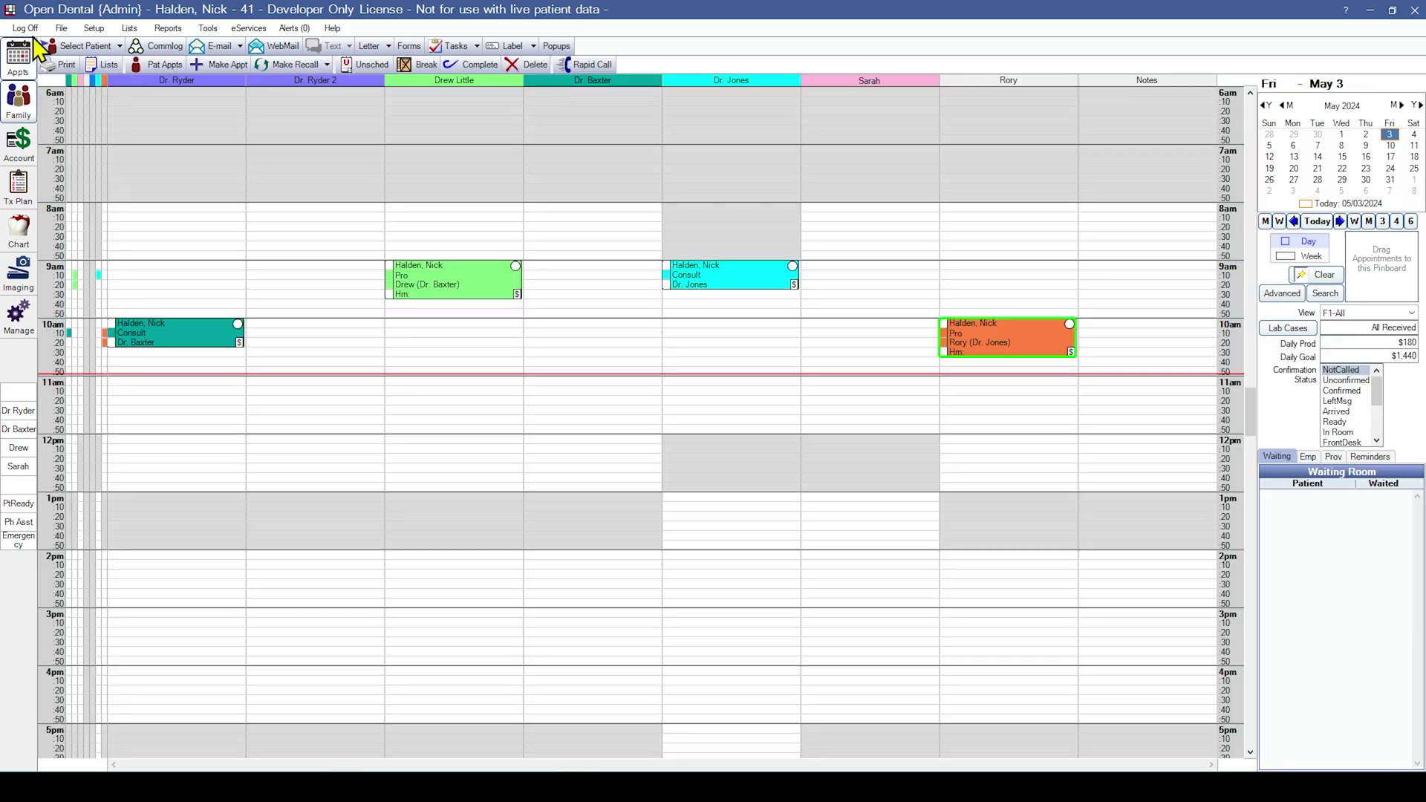
Enable "Force op's hygiene provider as secondary provider" in the appointment appearance preferences and save
click(94, 29)
click(94, 29)
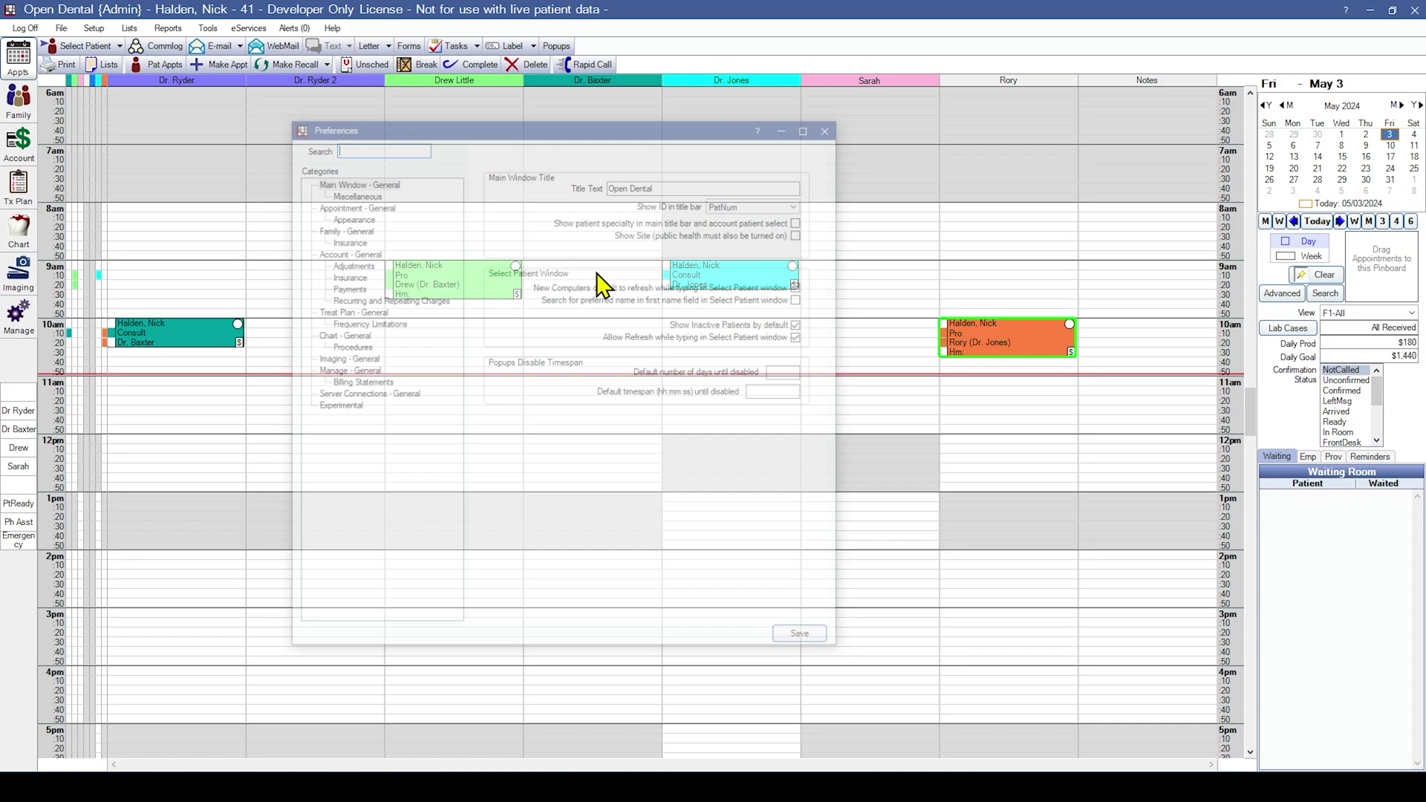
click(353, 220)
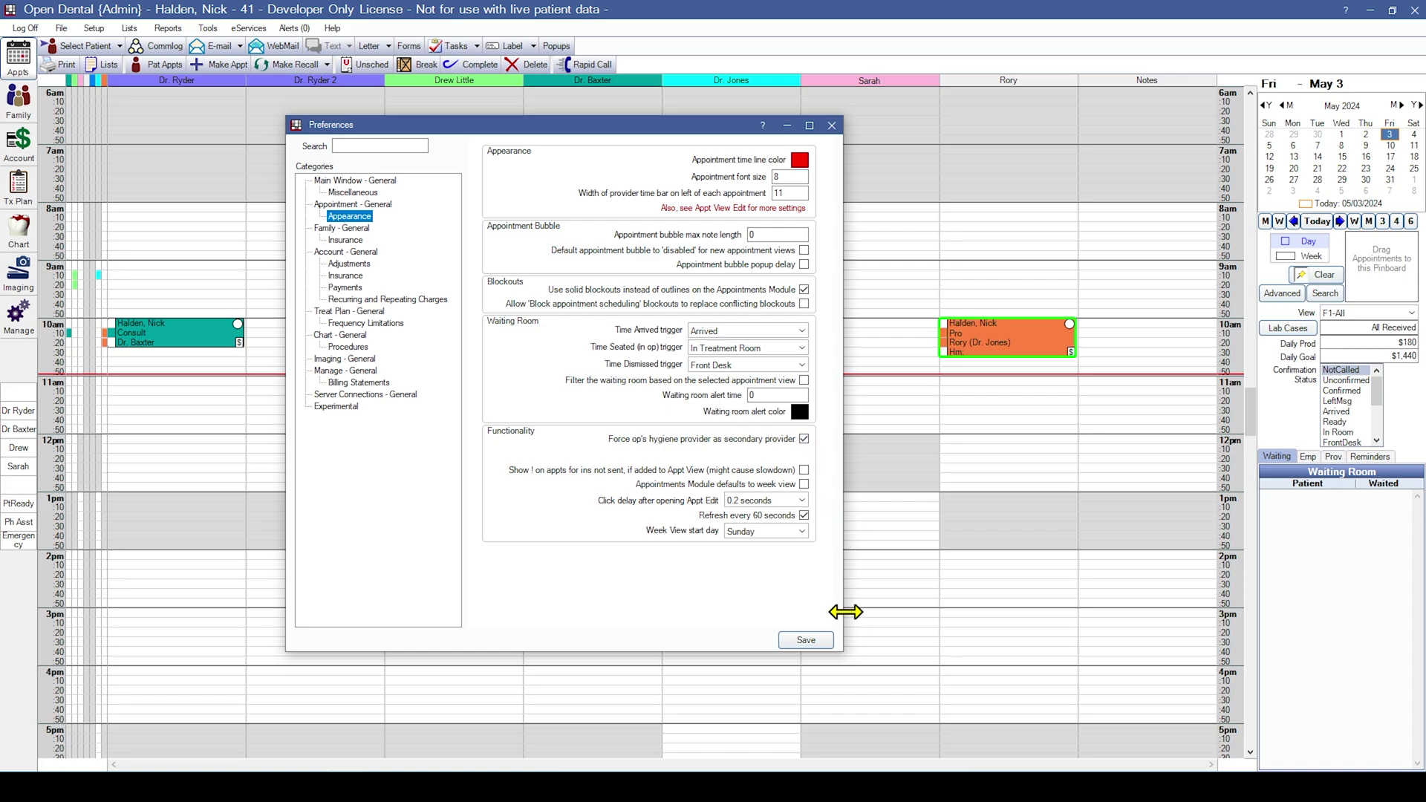
click(808, 640)
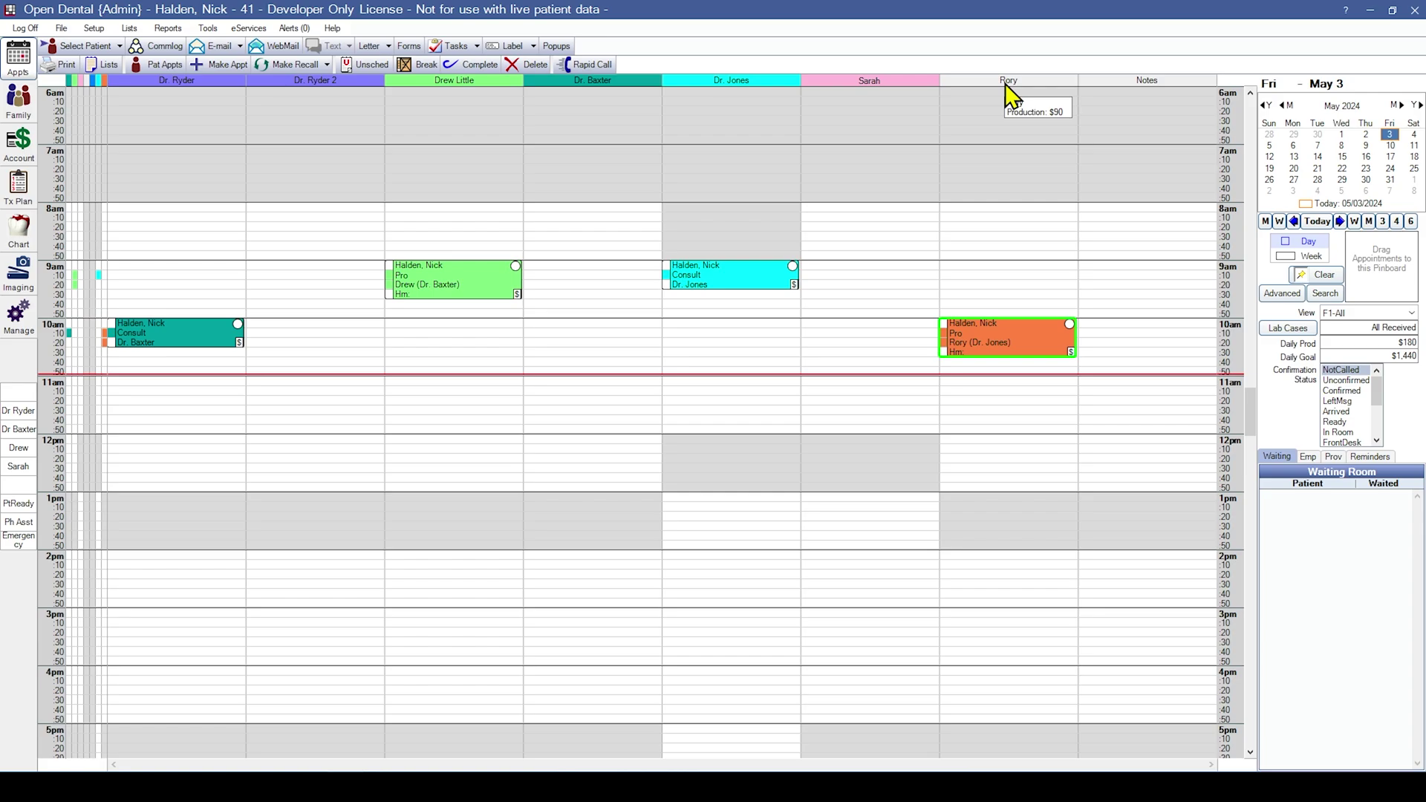
Open a new 8:00 AM appointment for the same patient in the RW operatory to check its hygienist
double_click(991, 222)
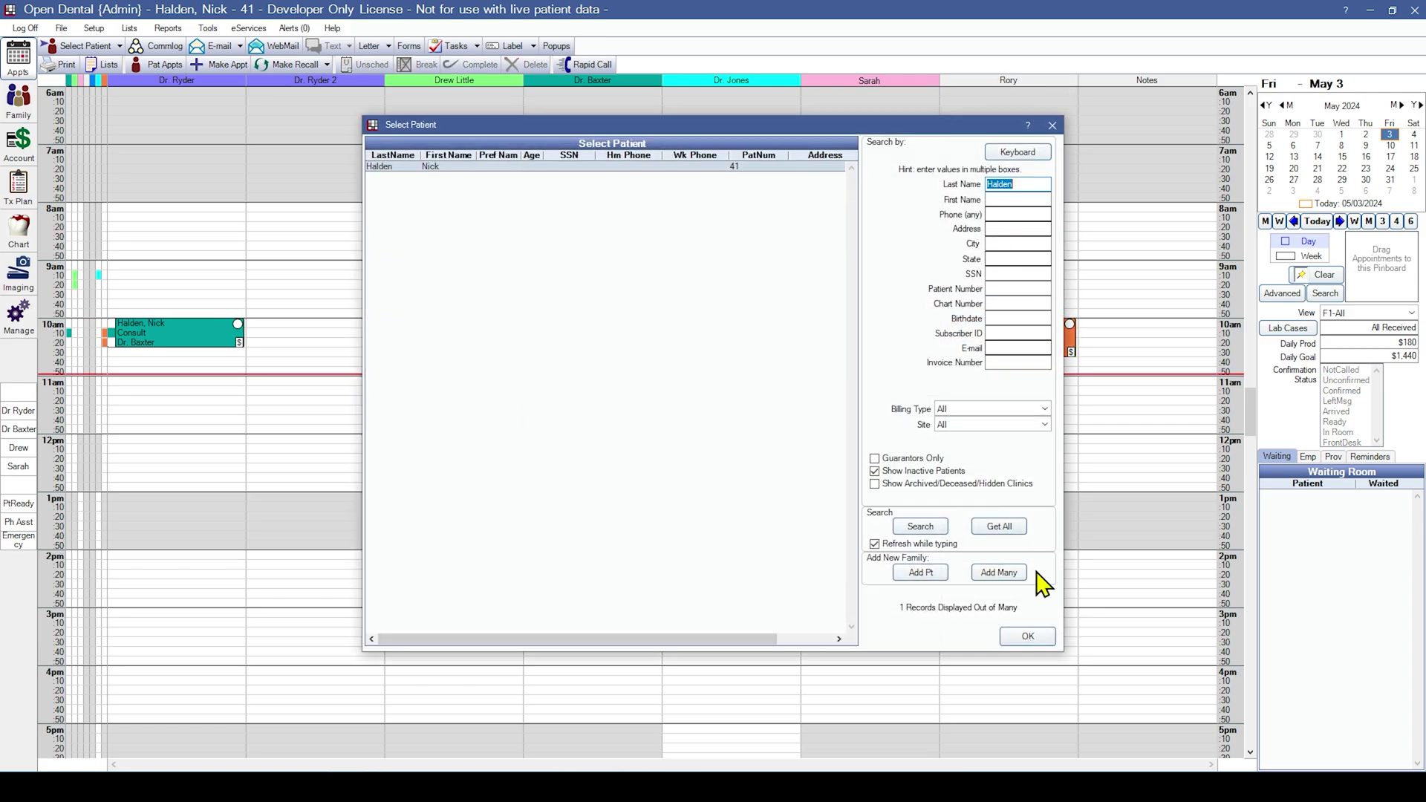
click(1024, 636)
click(854, 618)
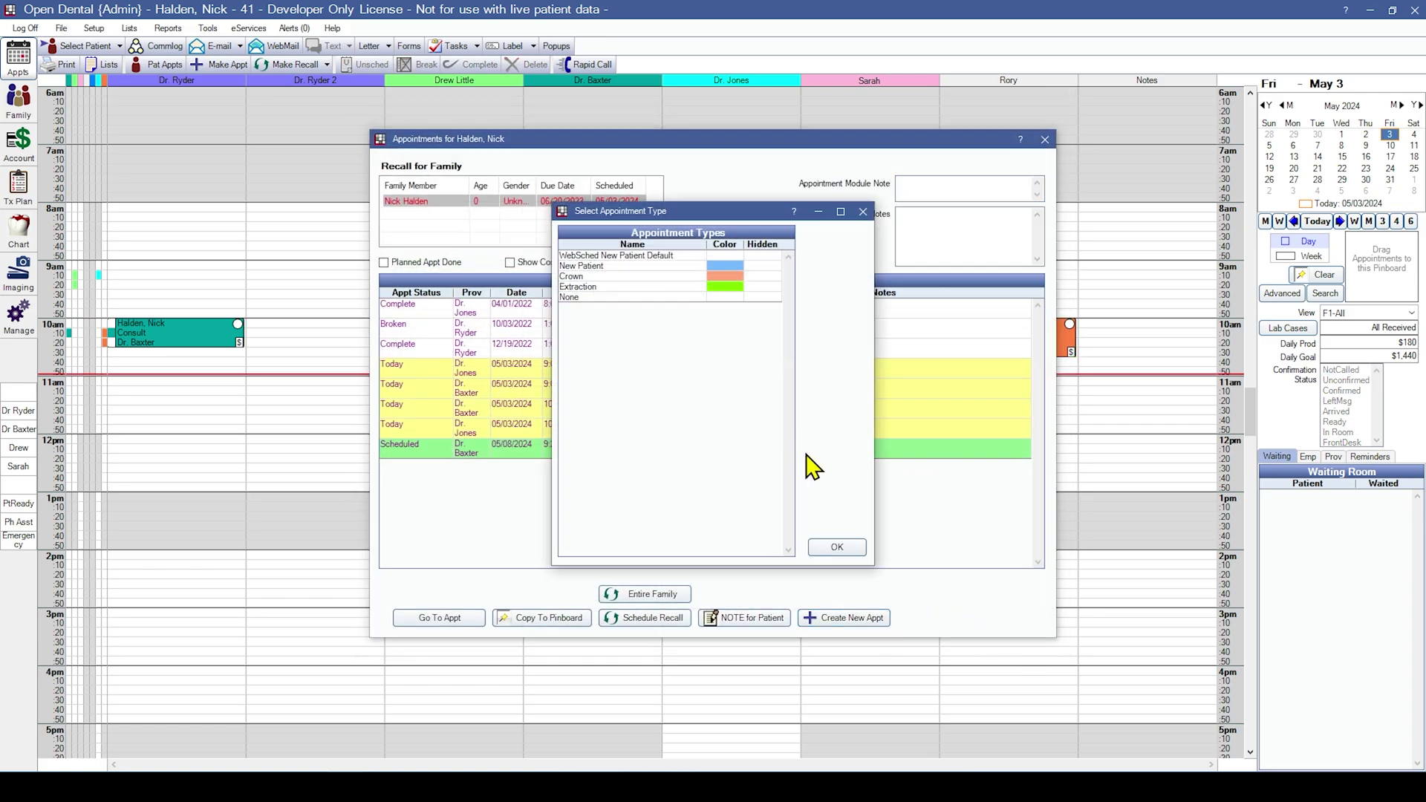
click(837, 550)
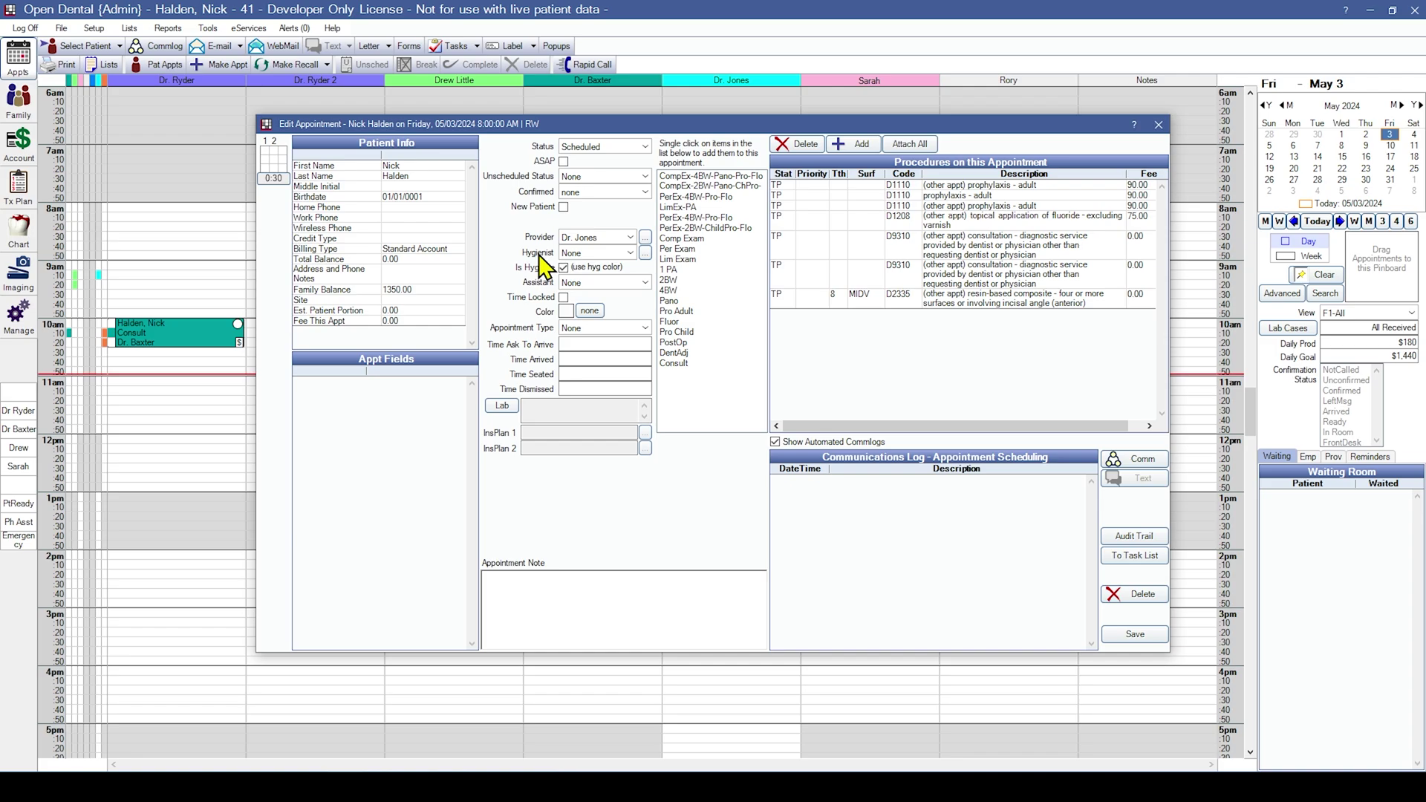